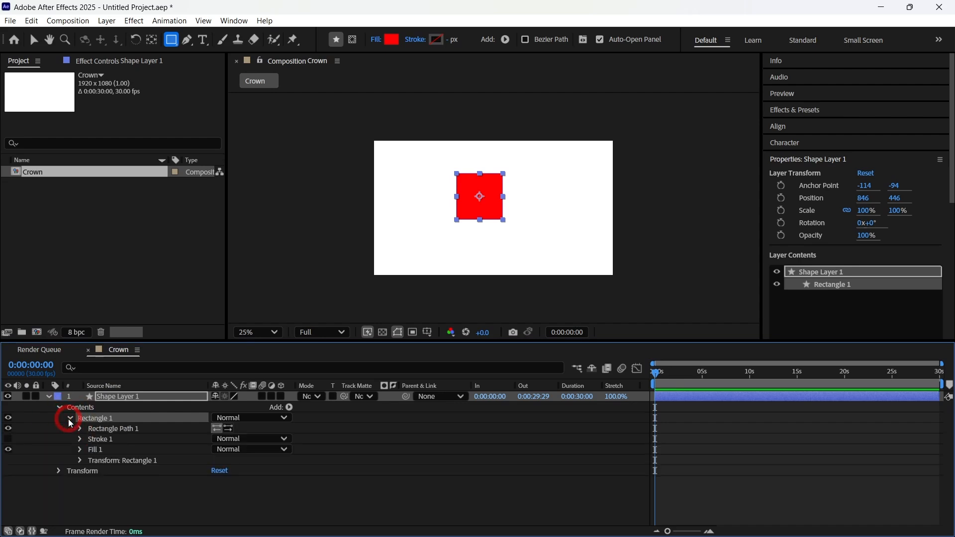
- Set the size of the red rectangle's path to 320 by 320
{"action": "left_click", "coordinate": [79, 429]}
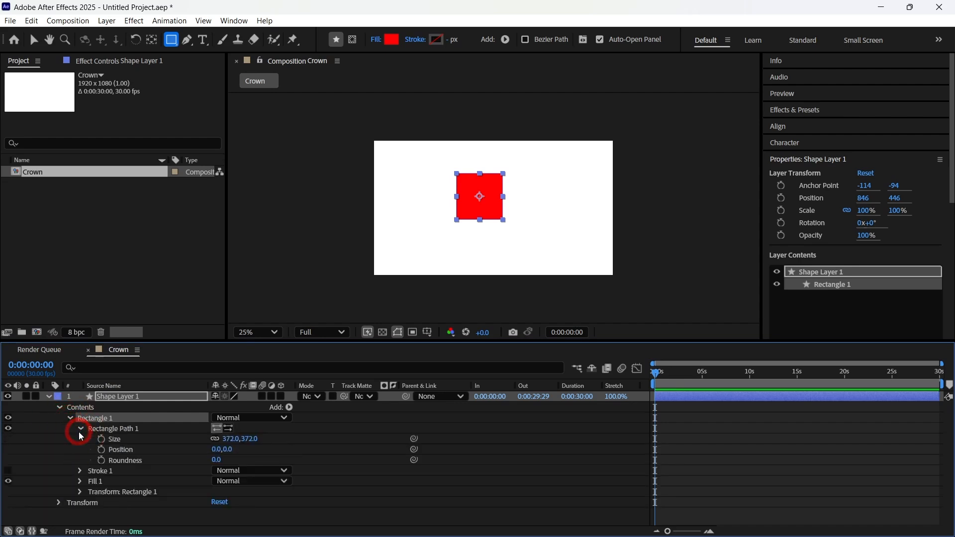
{"action": "left_click", "coordinate": [237, 440]}
{"action": "key", "text": "BackSpace"}
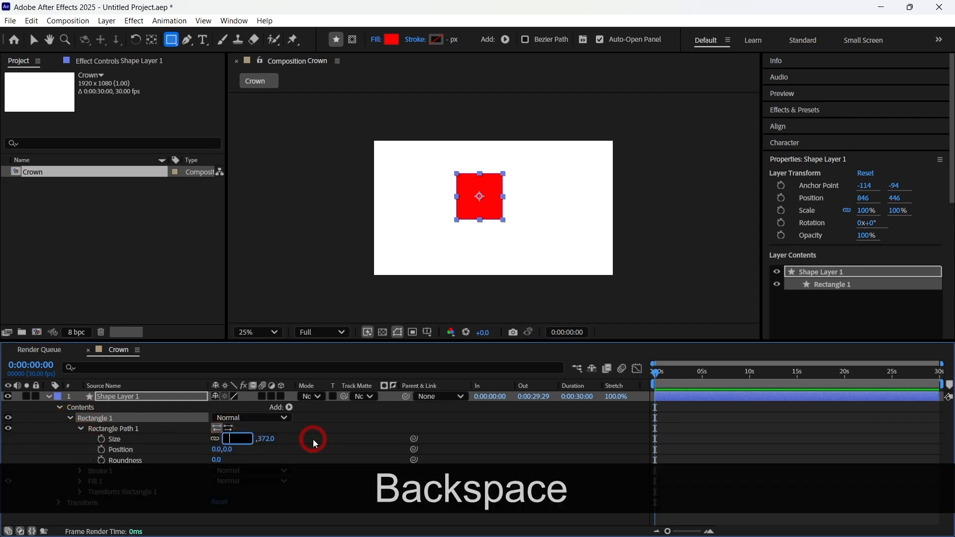
{"action": "type", "text": "320"}
{"action": "key", "text": "Return"}
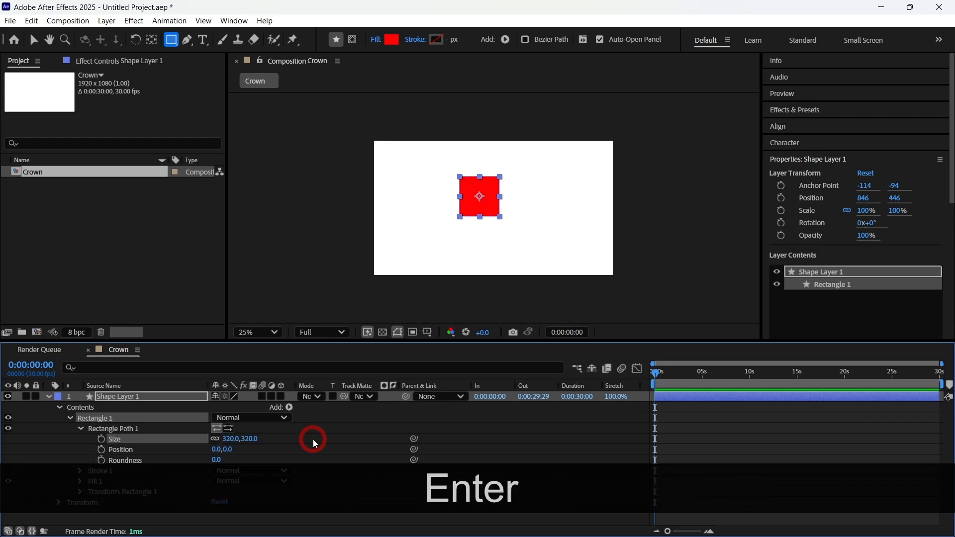
- Align the shape layer to the composition's vertical centre and its left edge
{"action": "left_click", "coordinate": [810, 130]}
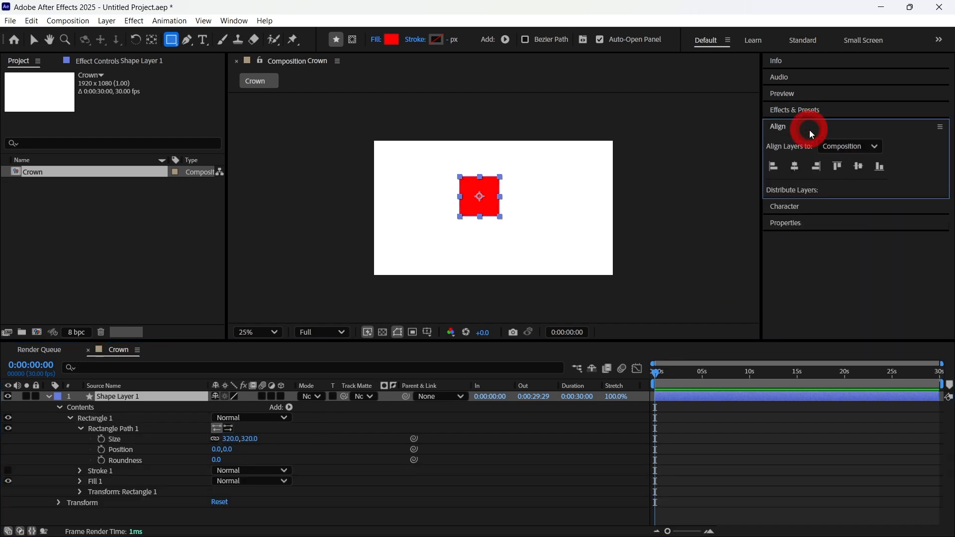
{"action": "key", "text": "space"}
{"action": "left_click", "coordinate": [868, 165]}
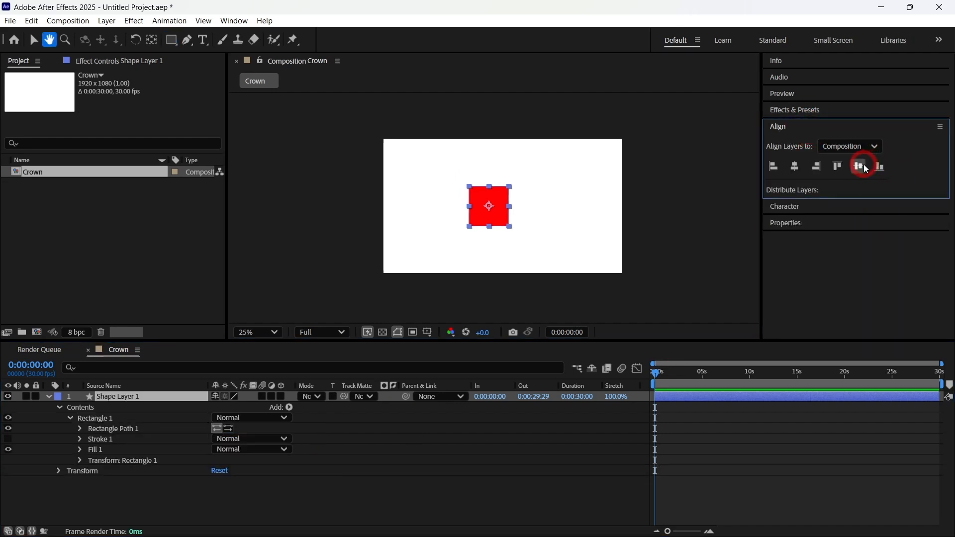
{"action": "left_click", "coordinate": [773, 167]}
- Show the rulers and place a vertical guide through the centre of the red square
{"action": "scroll", "coordinate": [350, 226], "scroll_direction": "up", "scroll_amount": 3}
{"action": "key", "text": "space"}
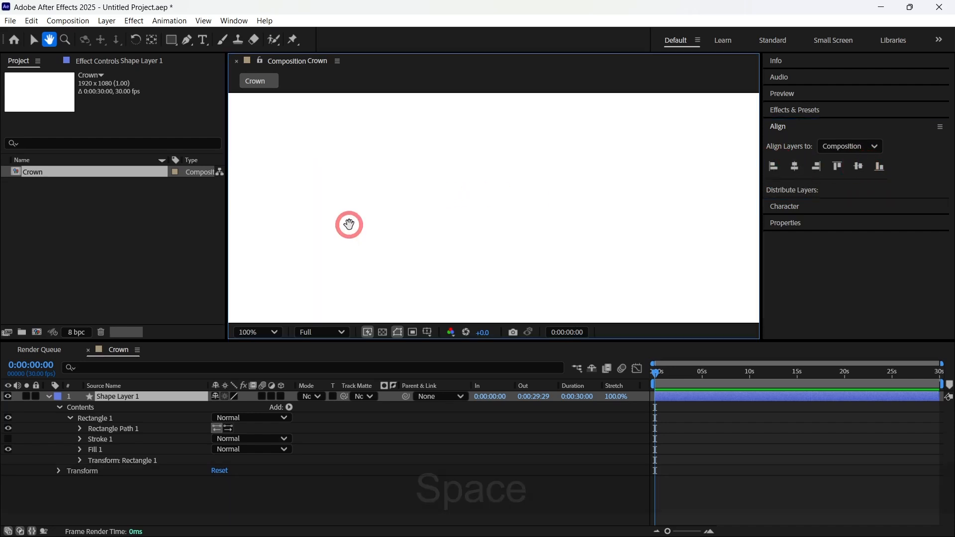
{"action": "left_click_drag", "start_coordinate": [350, 226], "coordinate": [711, 229]}
{"action": "key", "text": "ctrl+r"}
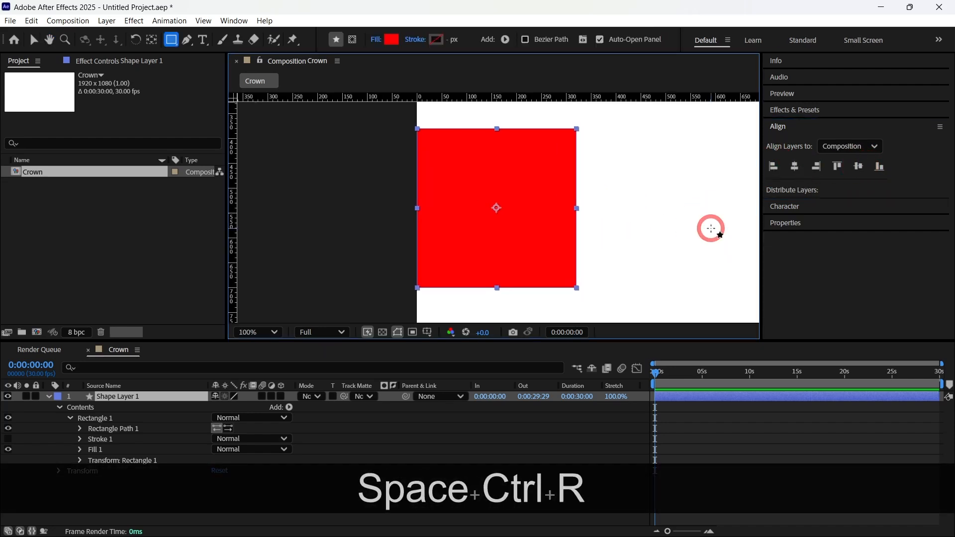
{"action": "left_click_drag", "start_coordinate": [234, 245], "coordinate": [497, 233]}
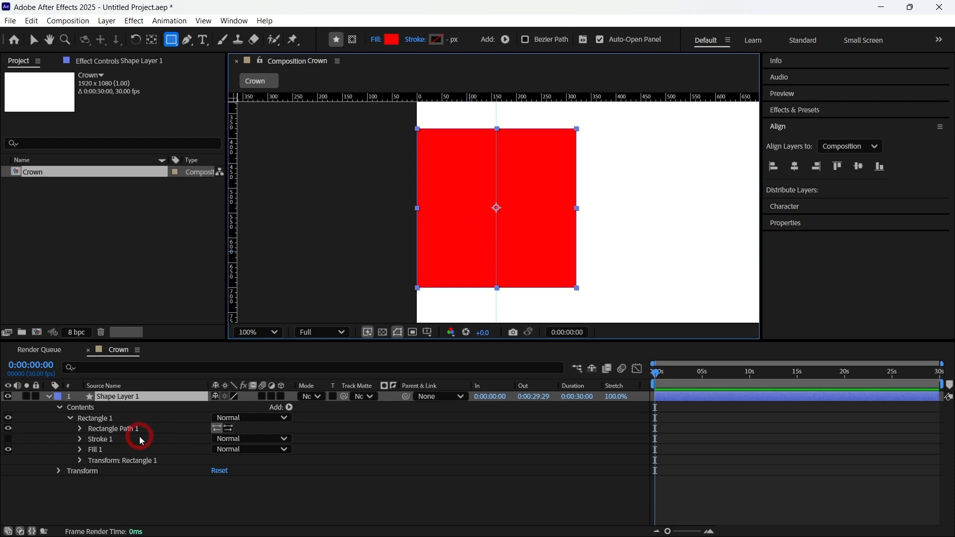
- Convert Rectangle 1's rectangle path to a Bezier path
{"action": "right_click", "coordinate": [123, 430]}
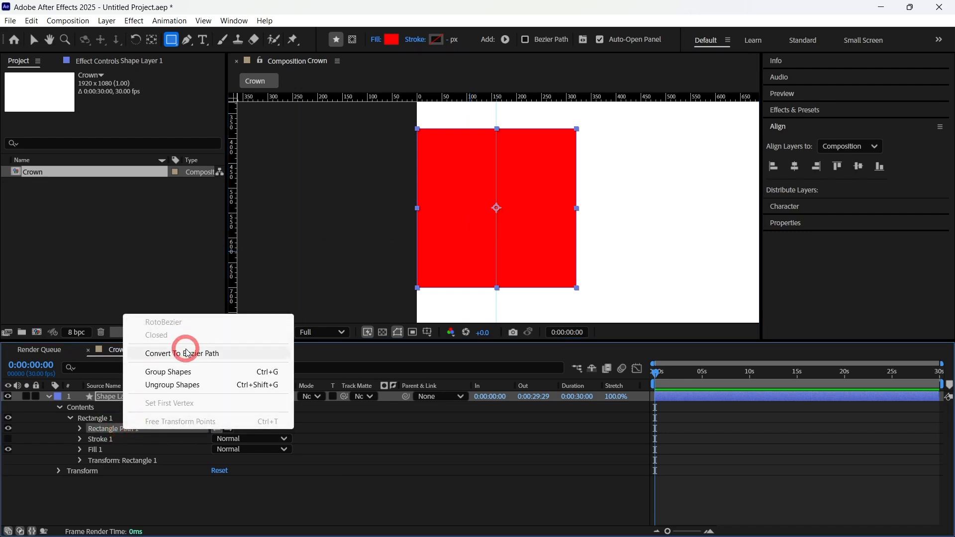
{"action": "left_click", "coordinate": [188, 354]}
{"action": "left_click", "coordinate": [133, 420]}
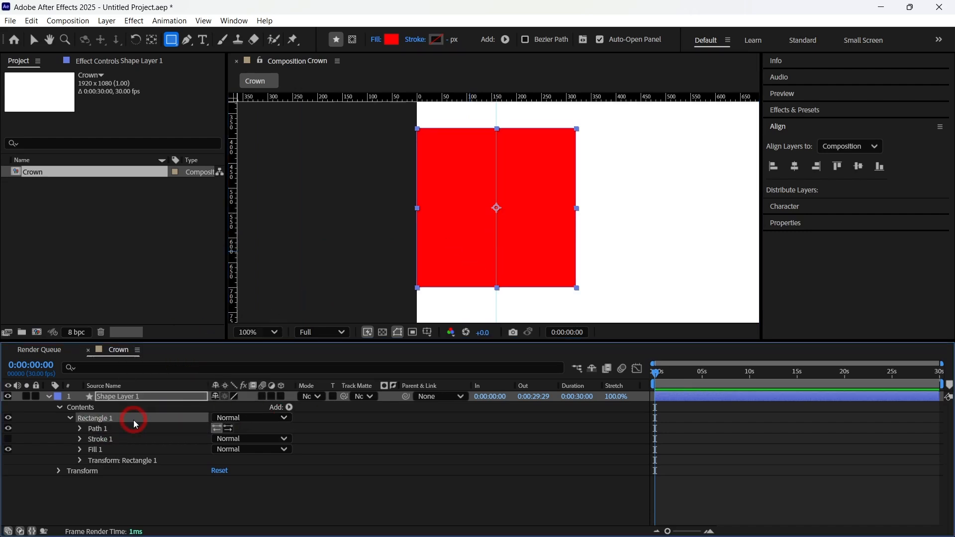
- Add a vertex with the Pen tool where the guide crosses the square's top edge, and clear the guides
{"action": "left_click", "coordinate": [104, 428]}
{"action": "scroll", "coordinate": [507, 150], "scroll_direction": "up", "scroll_amount": 1}
{"action": "key", "text": "space"}
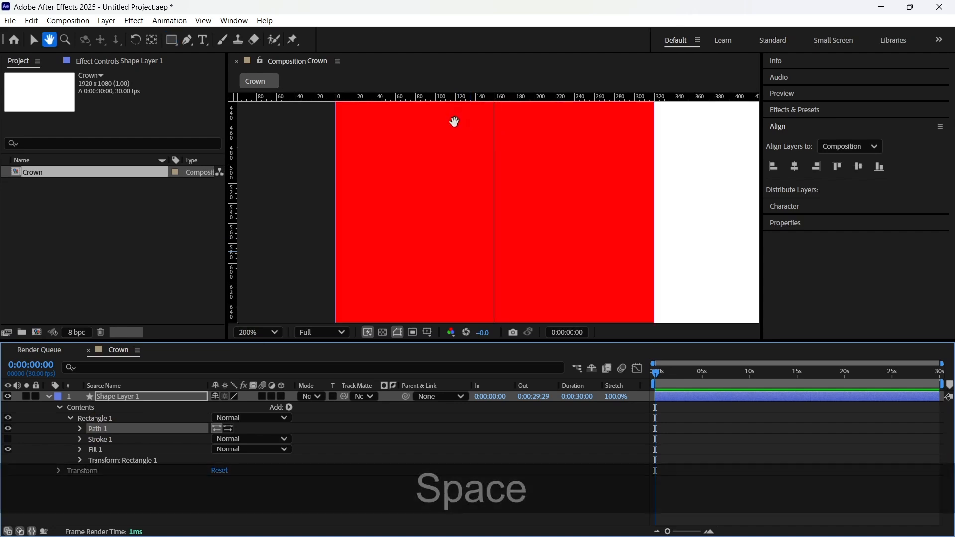
{"action": "left_click_drag", "start_coordinate": [454, 122], "coordinate": [482, 254]}
{"action": "key", "text": "g"}
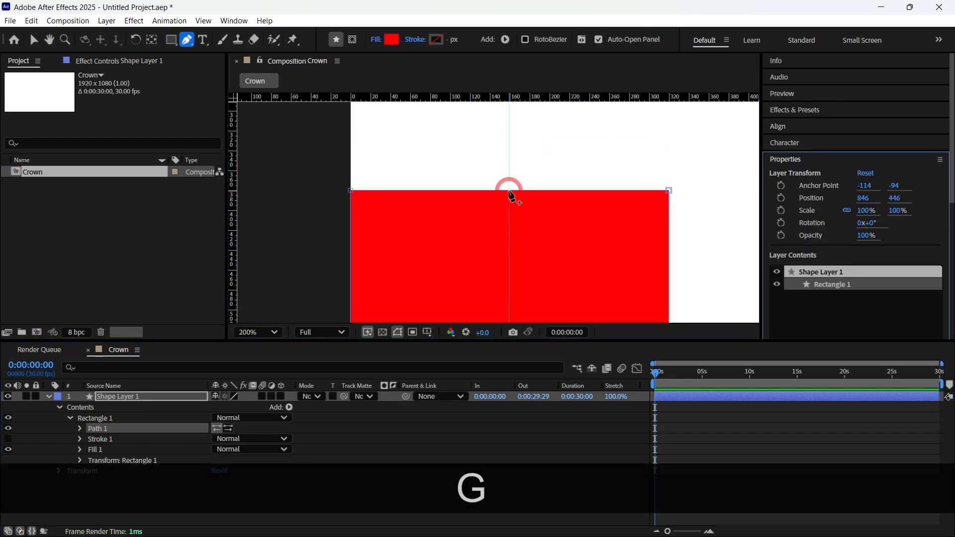
{"action": "left_click", "coordinate": [509, 190]}
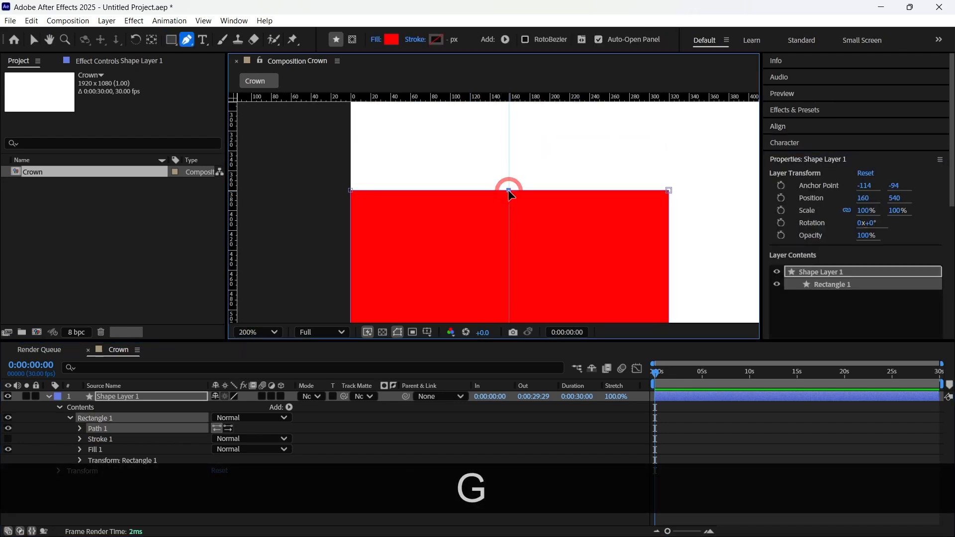
{"action": "left_click", "coordinate": [203, 21]}
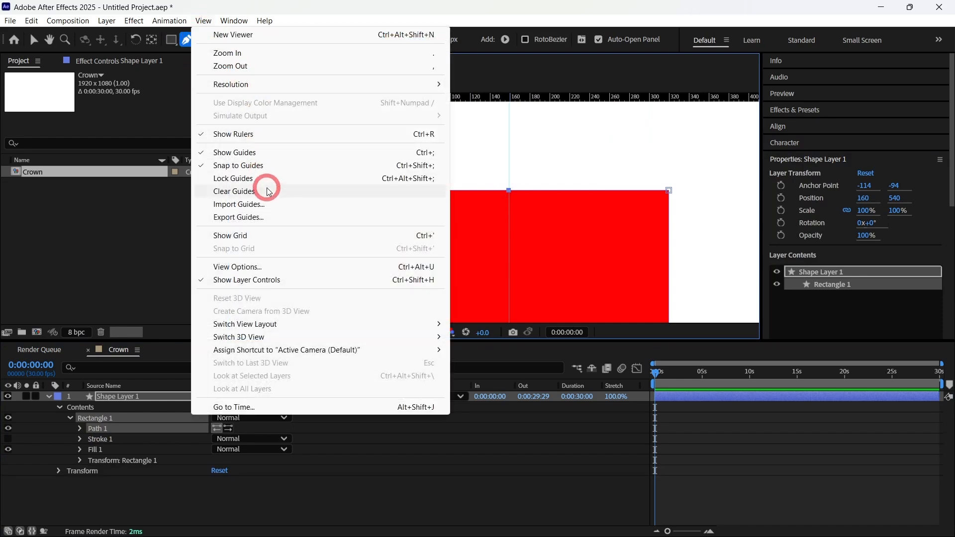
{"action": "left_click", "coordinate": [390, 192]}
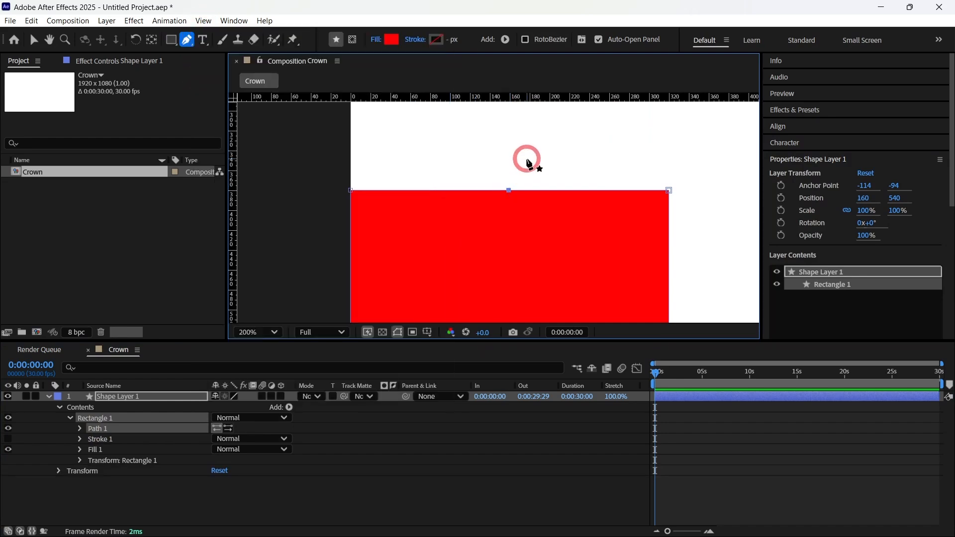
- Move the new middle vertex straight down about 220 px to cut a V-shaped notch in the square
{"action": "key", "text": "v"}
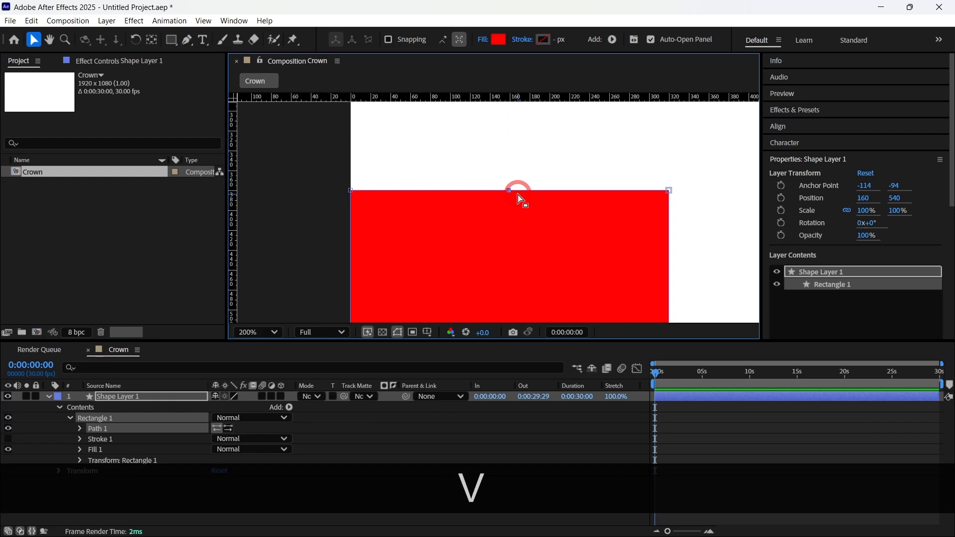
{"action": "scroll", "coordinate": [520, 199], "scroll_direction": "down", "scroll_amount": 2}
{"action": "key", "text": "space"}
{"action": "left_click_drag", "start_coordinate": [515, 195], "coordinate": [518, 106]}
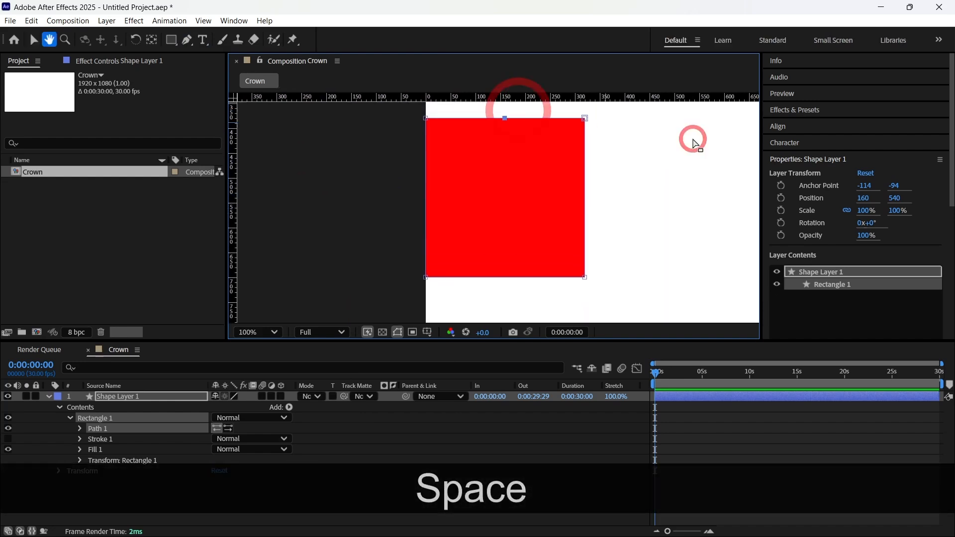
{"action": "key", "text": "shift+Down"}
{"action": "key", "text": "shift+Down"}
{"action": "key", "text": "shift+Down"}
{"action": "key", "text": "shift+Down"}
{"action": "key", "text": "shift+Down"}
{"action": "key", "text": "shift+Down"}
{"action": "key", "text": "shift+Down"}
{"action": "key", "text": "shift+Down"}
{"action": "key", "text": "shift+Down"}
{"action": "key", "text": "shift+Down"}
{"action": "key", "text": "shift+Down"}
{"action": "key", "text": "shift+Down"}
{"action": "key", "text": "shift+Down"}
{"action": "key", "text": "shift+Down"}
{"action": "key", "text": "shift+Down"}
{"action": "key", "text": "shift+Down"}
{"action": "key", "text": "shift+Down"}
{"action": "key", "text": "shift+Down"}
{"action": "key", "text": "shift+Down"}
{"action": "key", "text": "shift+Down"}
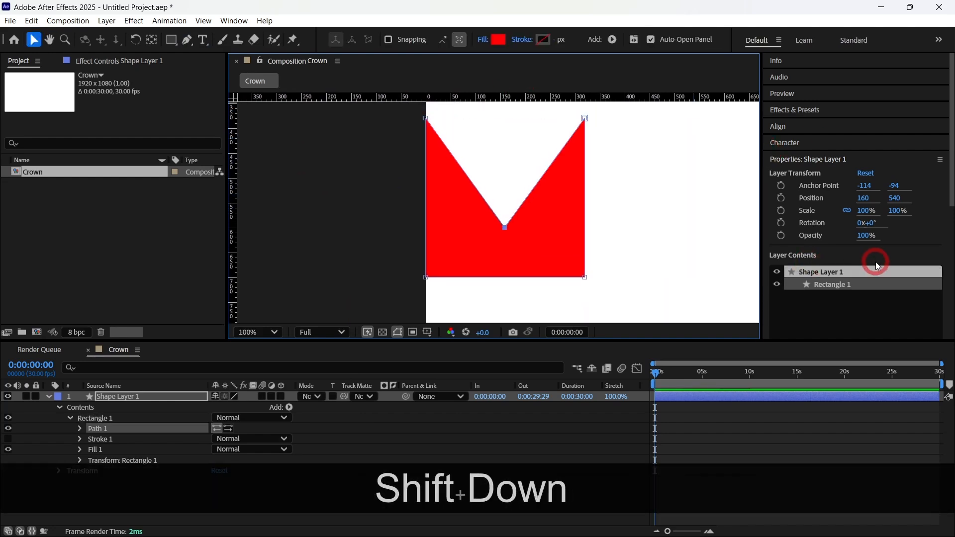
{"action": "left_click", "coordinate": [691, 430]}
- Add a Repeater to the notched shape layer and set its copies to 6
{"action": "scroll", "coordinate": [567, 266], "scroll_direction": "down", "scroll_amount": 2}
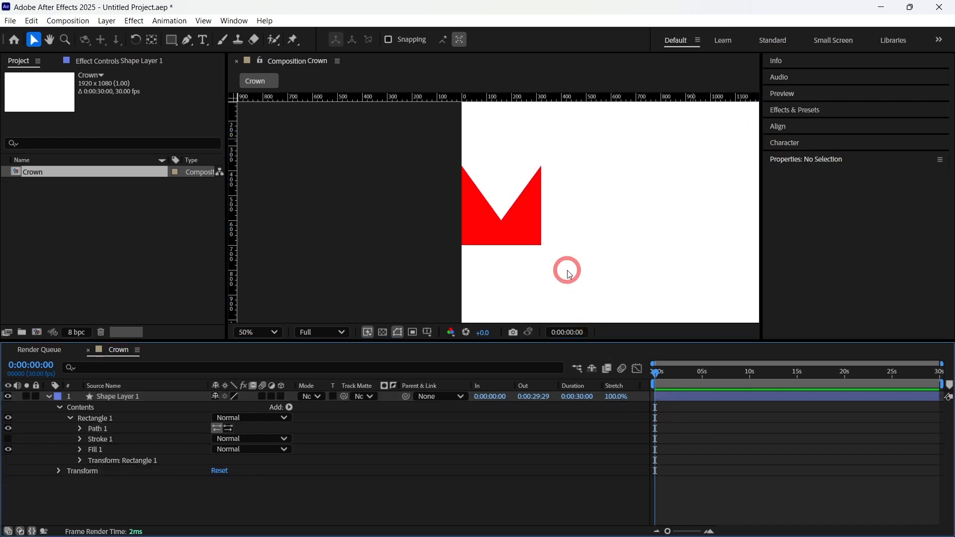
{"action": "key", "text": "space"}
{"action": "left_click_drag", "start_coordinate": [536, 228], "coordinate": [395, 213]}
{"action": "scroll", "coordinate": [402, 218], "scroll_direction": "down", "scroll_amount": 2}
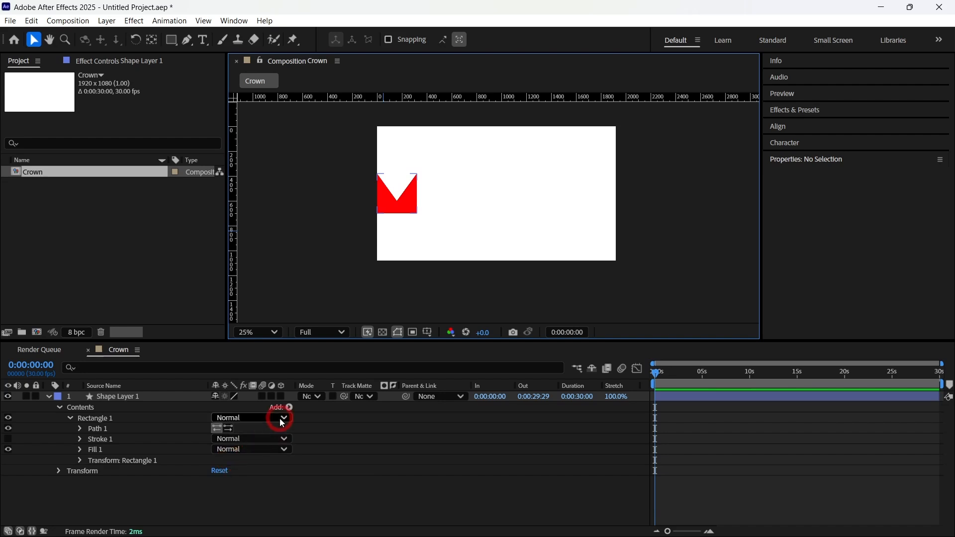
{"action": "left_click", "coordinate": [289, 407]}
{"action": "left_click", "coordinate": [293, 309]}
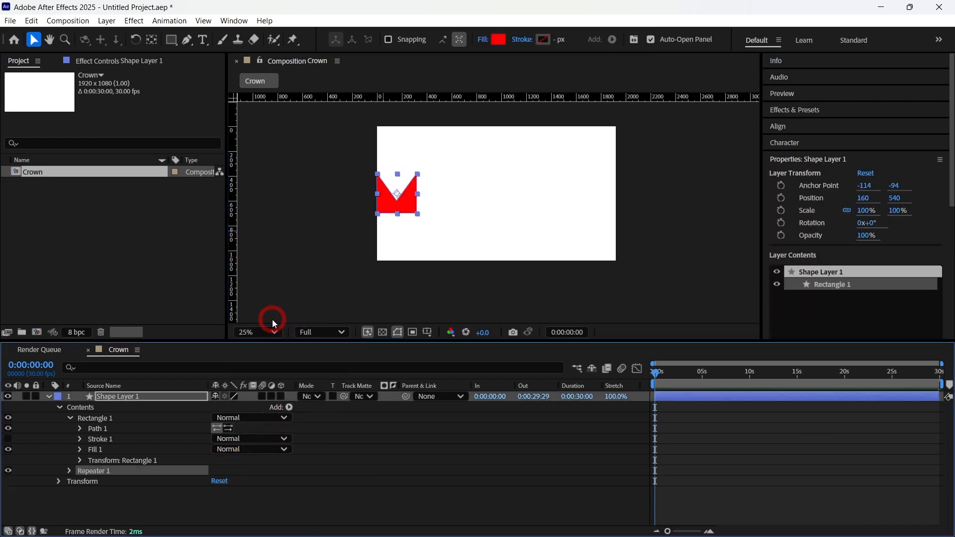
{"action": "left_click", "coordinate": [71, 471]}
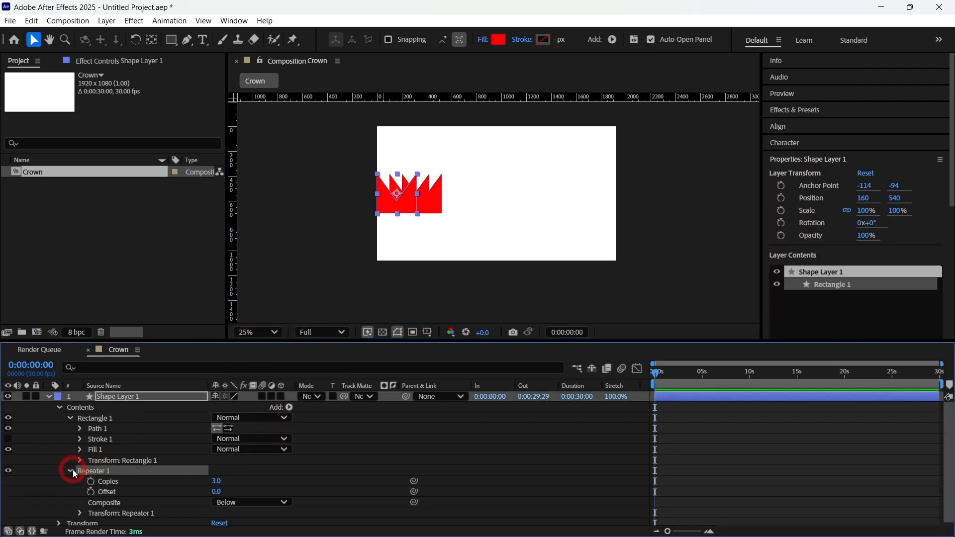
{"action": "left_click", "coordinate": [218, 481]}
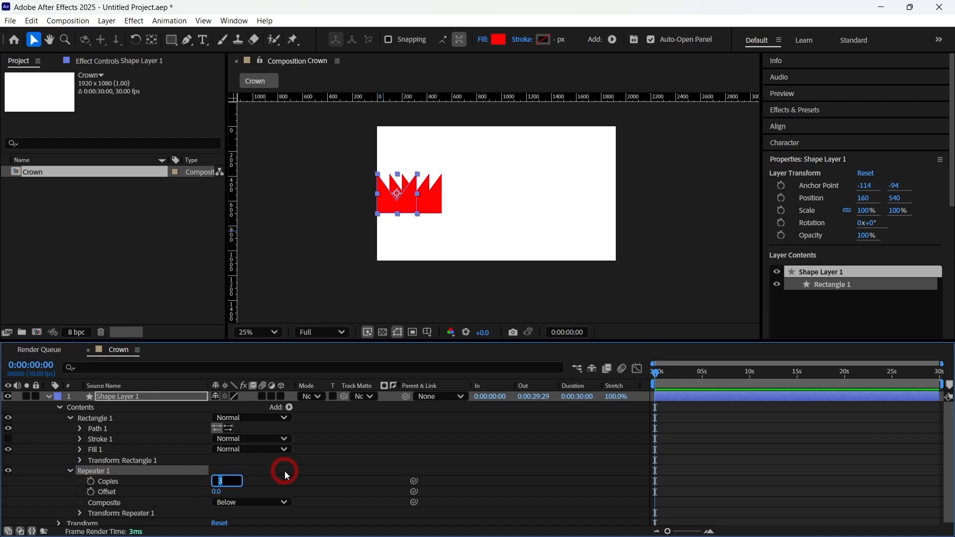
{"action": "type", "text": "6"}
{"action": "key", "text": "Return"}
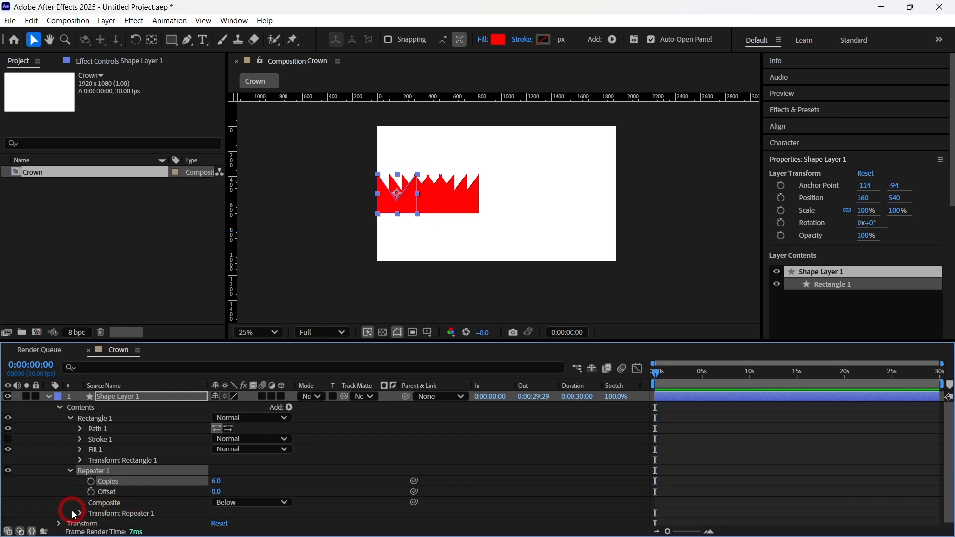
- Set the horizontal position in the Repeater's transform to 320
{"action": "left_click", "coordinate": [80, 513]}
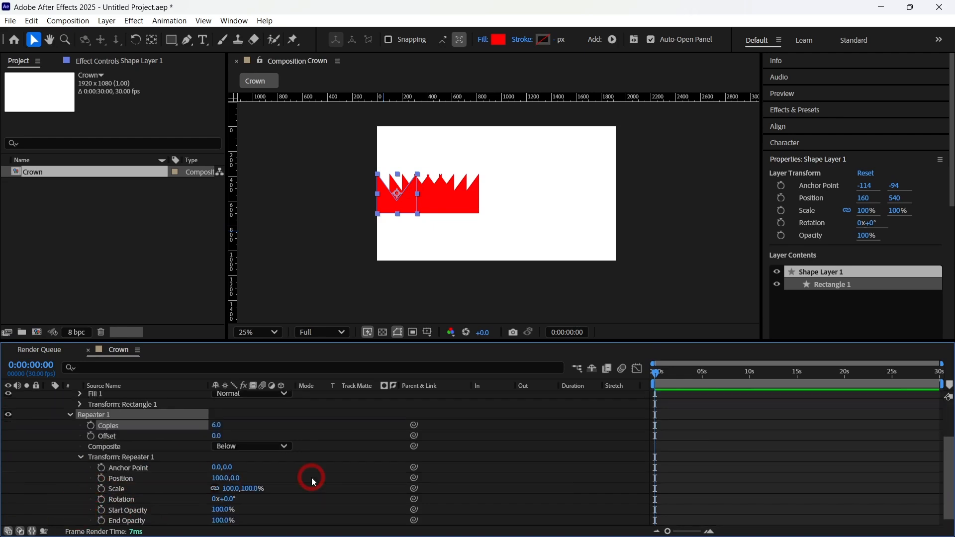
{"action": "left_click", "coordinate": [215, 479]}
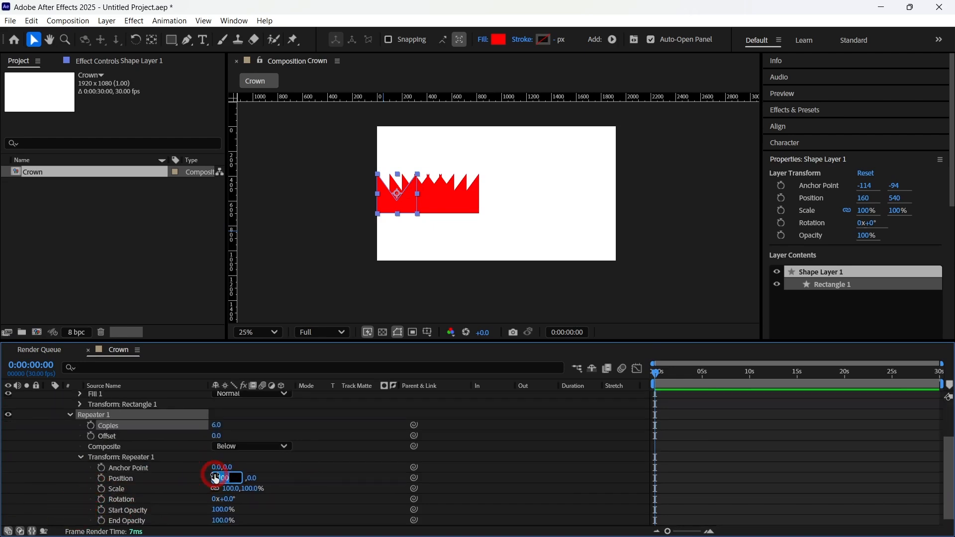
{"action": "type", "text": "320"}
{"action": "key", "text": "Return"}
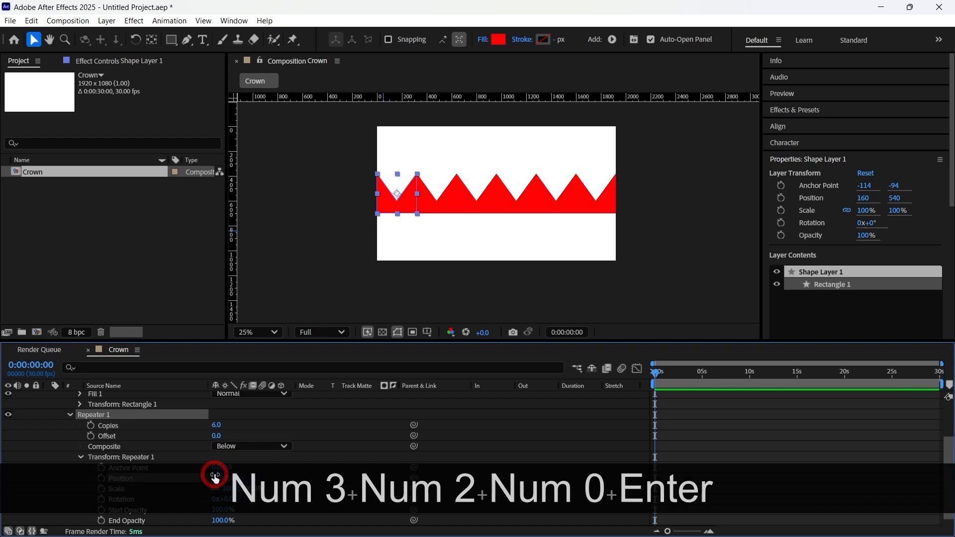
{"action": "left_click", "coordinate": [693, 434]}
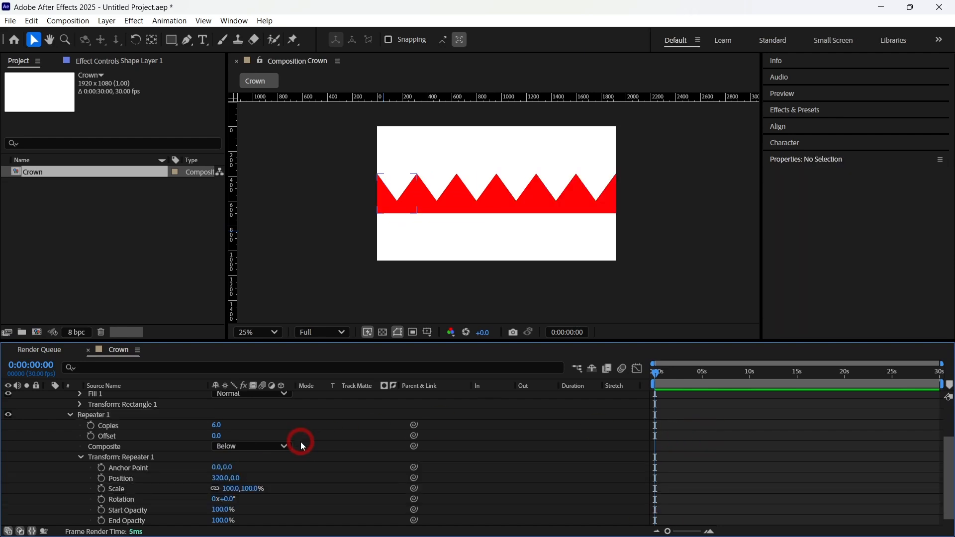
- Search the effects for "cyli" and apply CC Cylinder to Shape Layer 1
{"action": "scroll", "coordinate": [300, 442], "scroll_direction": "up", "scroll_amount": 3}
{"action": "left_click", "coordinate": [48, 397]}
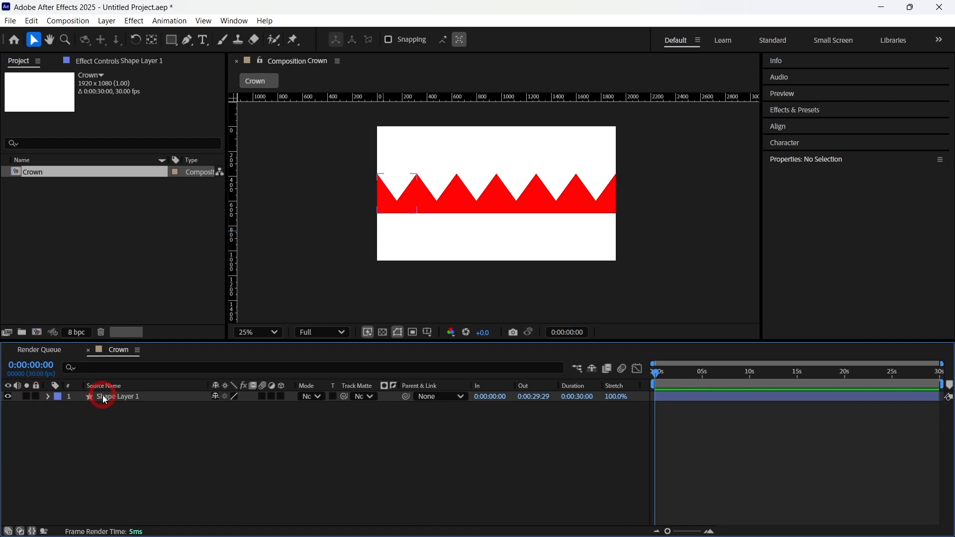
{"action": "left_click", "coordinate": [103, 397]}
{"action": "left_click", "coordinate": [780, 113]}
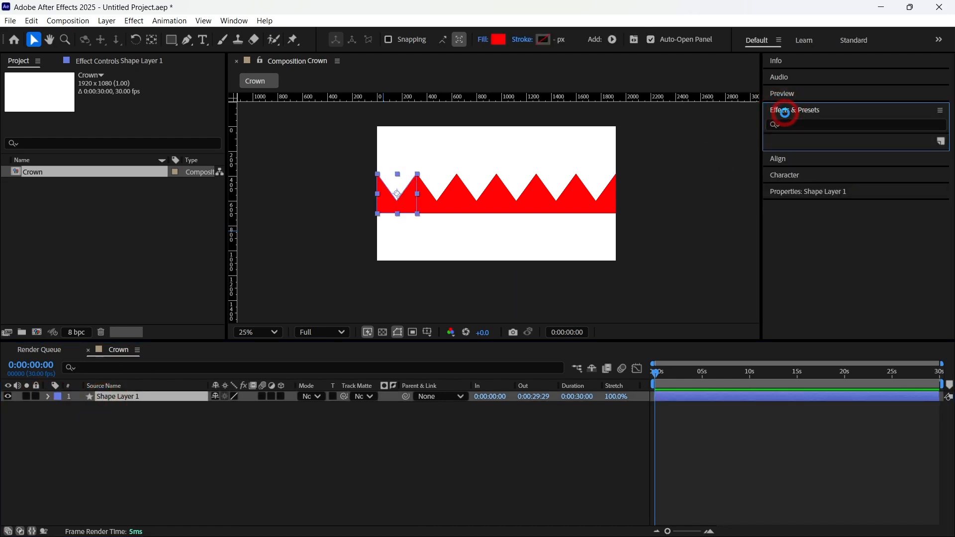
{"action": "left_click", "coordinate": [811, 123]}
{"action": "type", "text": "cyli"}
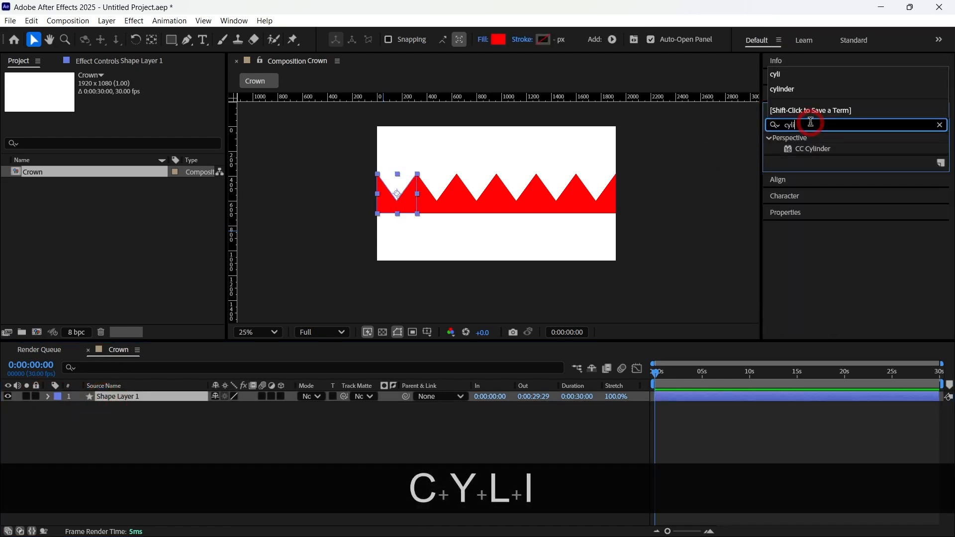
{"action": "key", "text": "BackSpace"}
{"action": "left_click", "coordinate": [816, 150]}
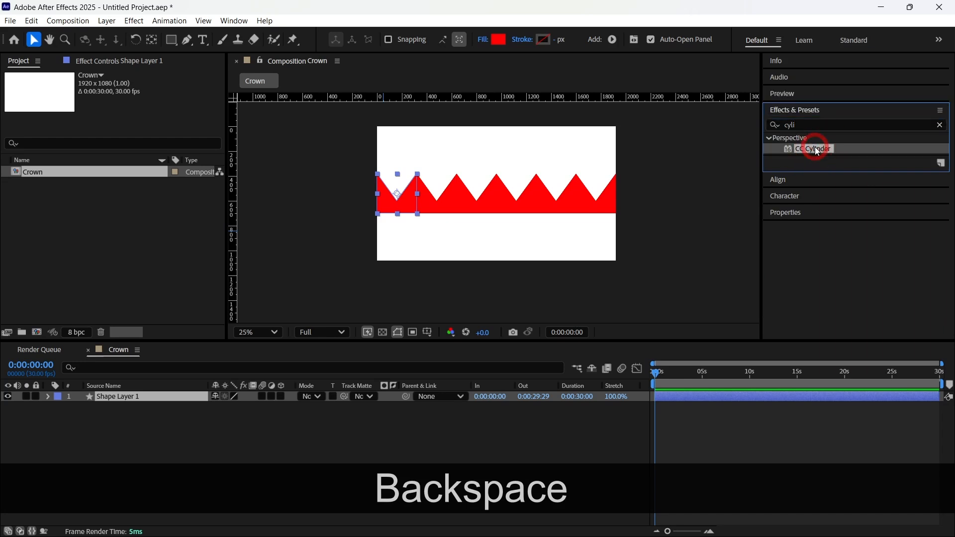
{"action": "double_click", "coordinate": [816, 150]}
{"action": "left_click", "coordinate": [458, 247]}
- Nudge Shape Layer 1 down about 80 px in the composition
{"action": "left_click", "coordinate": [167, 393]}
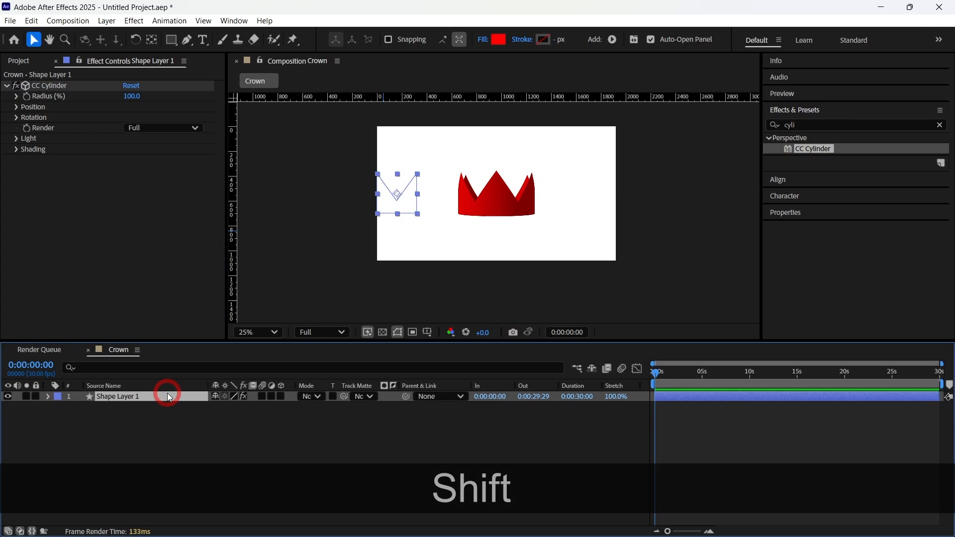
{"action": "key", "text": "shift+Down"}
{"action": "key", "text": "shift+Down"}
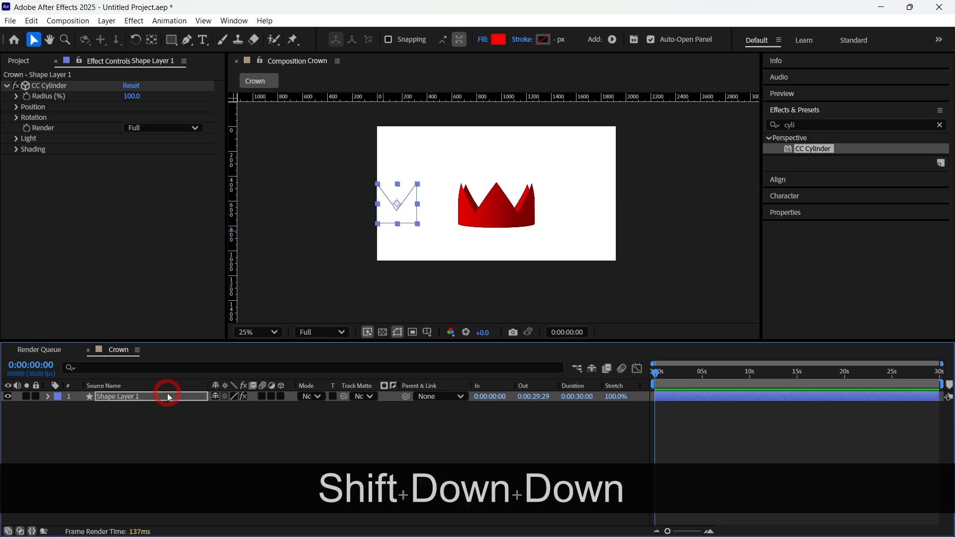
- Search the effects for "powe" and apply CC Power Pin to Shape Layer 1
{"action": "left_click_drag", "start_coordinate": [849, 121], "coordinate": [730, 123]}
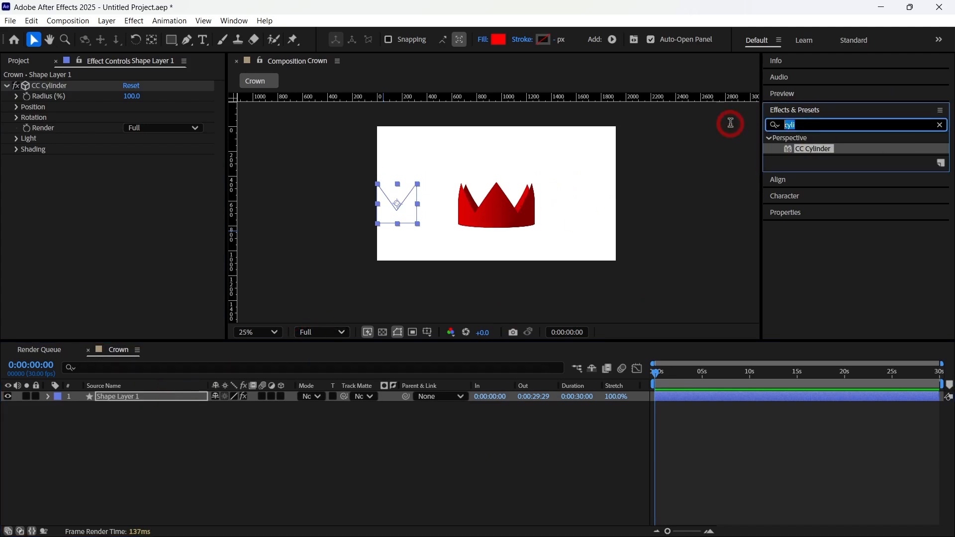
{"action": "key", "text": "ctrl+x"}
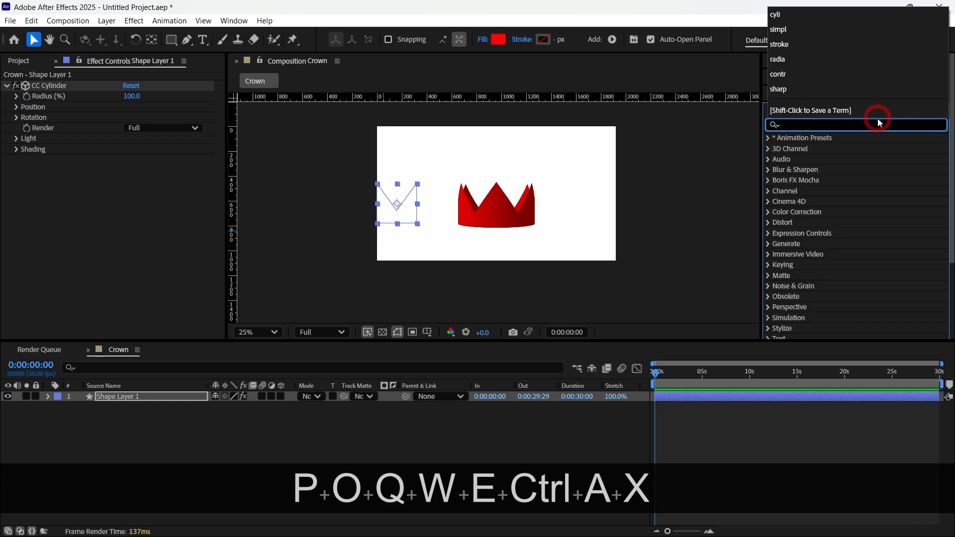
{"action": "type", "text": "powe"}
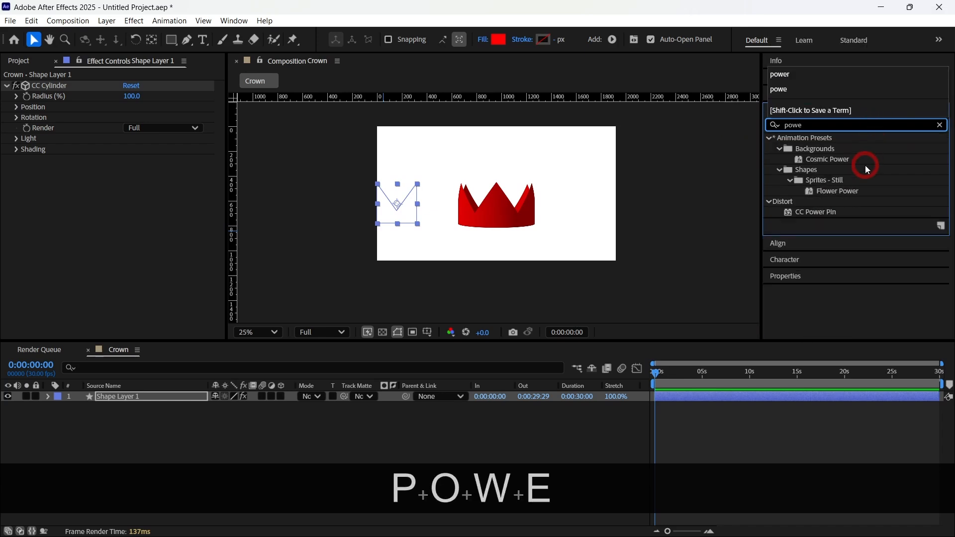
{"action": "double_click", "coordinate": [831, 212]}
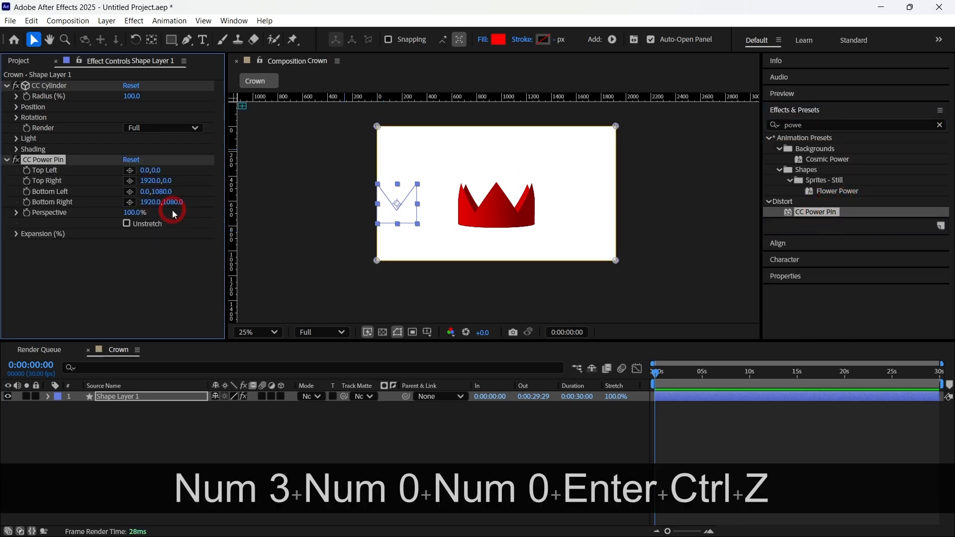
- Set the horizontal values of CC Power Pin's upper corners to -300 for Top Left and 2220 for Top Right
{"action": "left_click", "coordinate": [147, 171]}
{"action": "type", "text": "-300"}
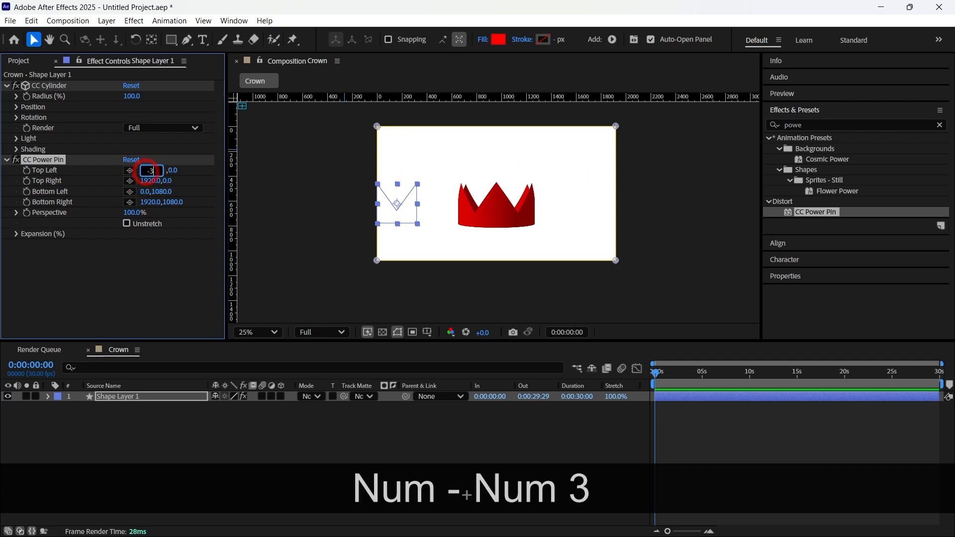
{"action": "key", "text": "Return"}
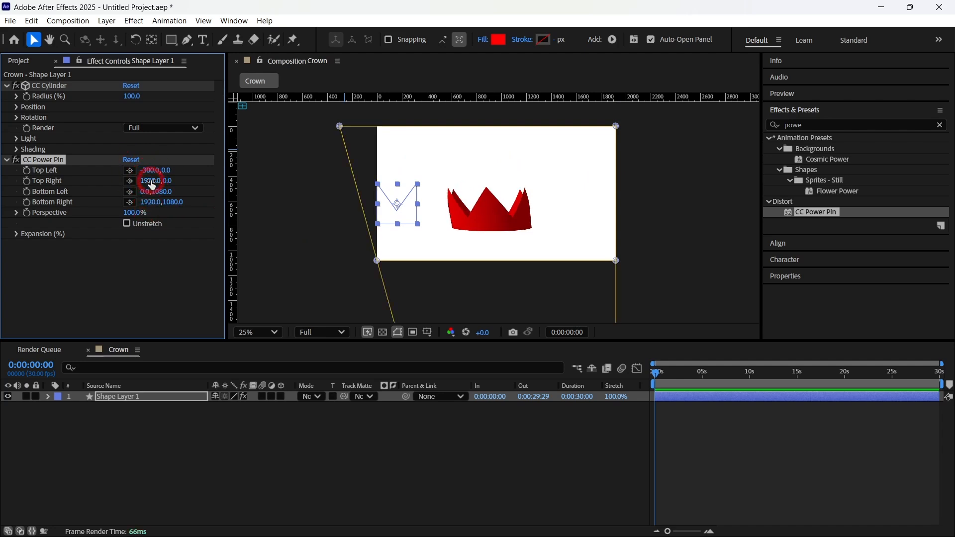
{"action": "key", "text": "ctrl+z"}
{"action": "type", "text": "2220"}
{"action": "key", "text": "Return"}
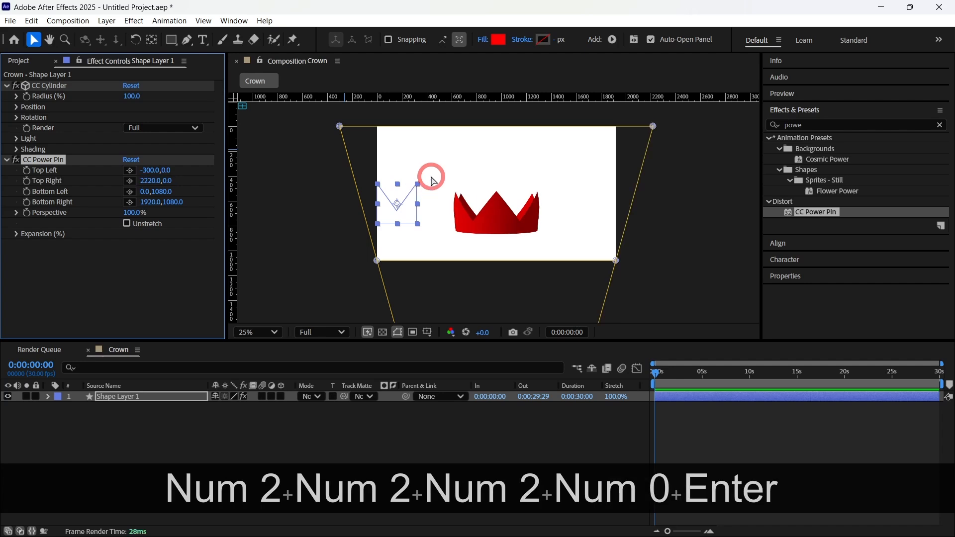
- Set the horizontal values of CC Power Pin's lower corners to 300 for Bottom Left and 1620 for Bottom Right
{"action": "left_click", "coordinate": [147, 192]}
{"action": "type", "text": "300"}
{"action": "key", "text": "Return"}
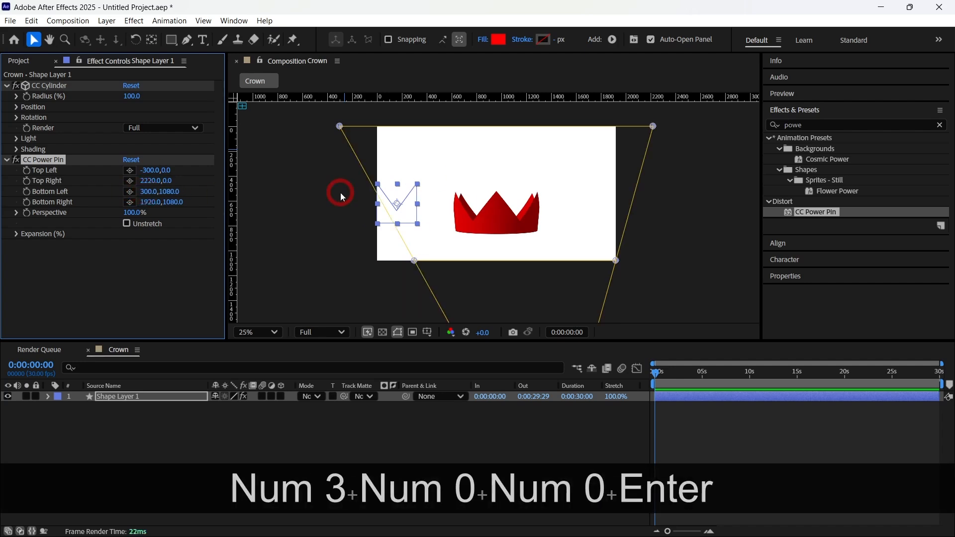
{"action": "left_click", "coordinate": [151, 202]}
{"action": "type", "text": "1620"}
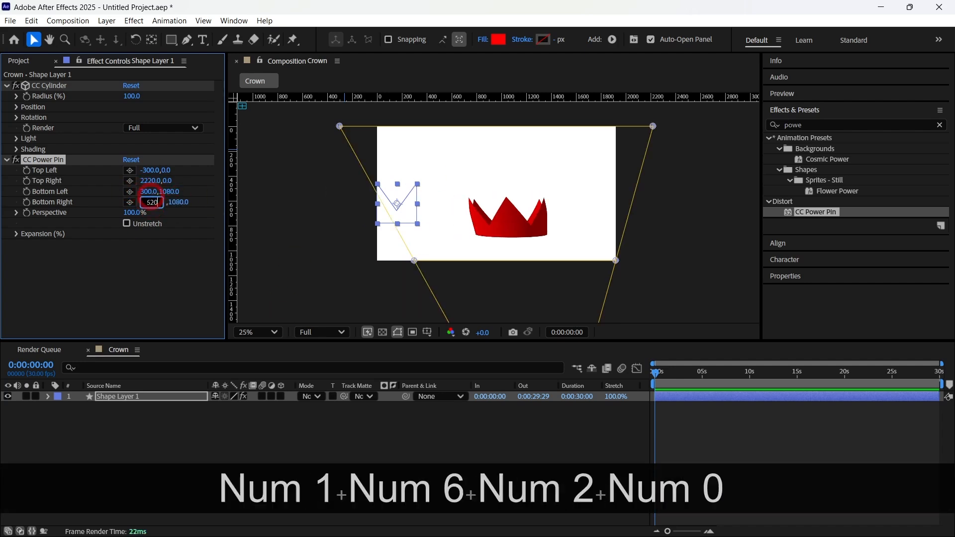
{"action": "key", "text": "Return"}
- Nudge Shape Layer 1 up to a vertical position of 540 in the composition
{"action": "left_click", "coordinate": [130, 400]}
{"action": "key", "text": "shift+Up"}
{"action": "key", "text": "shift+Up"}
{"action": "key", "text": "shift+Up"}
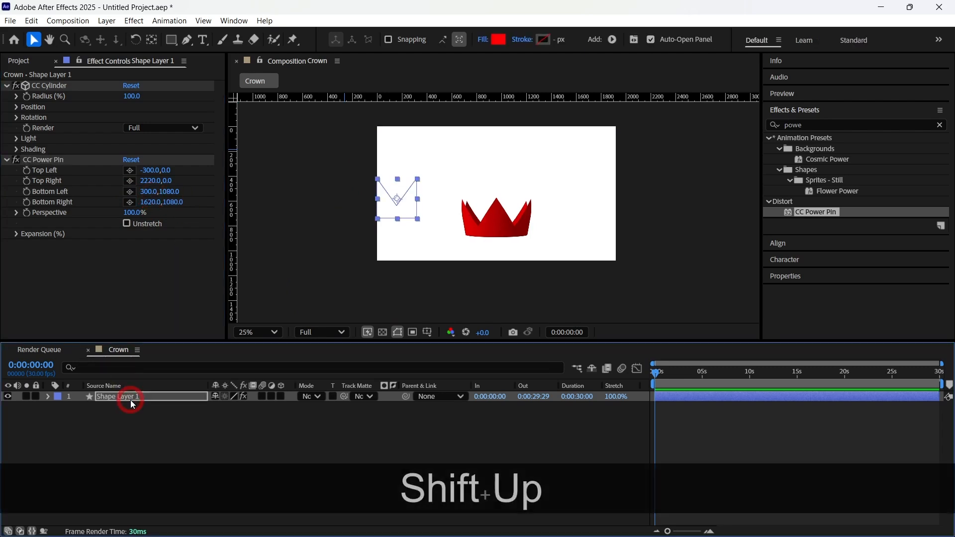
{"action": "key", "text": "shift+Down"}
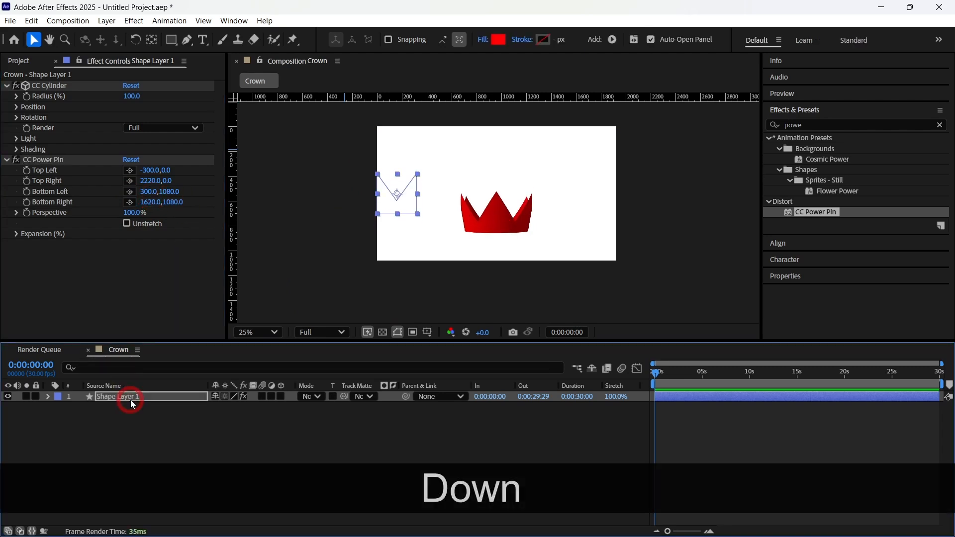
- Raise the notch's lowest vertex on the crown shape slightly with the Pen tool, then deselect the layer
{"action": "key", "text": "g"}
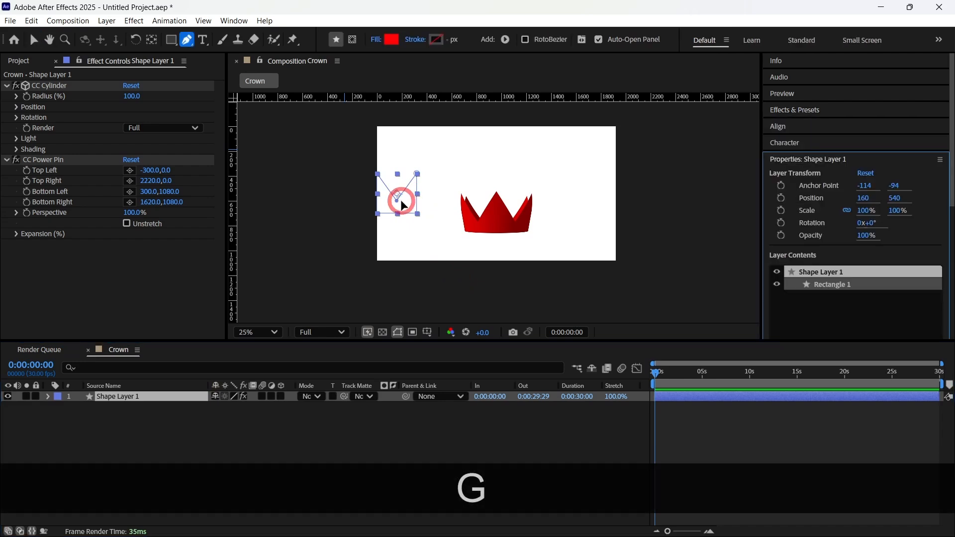
{"action": "key", "text": "Down"}
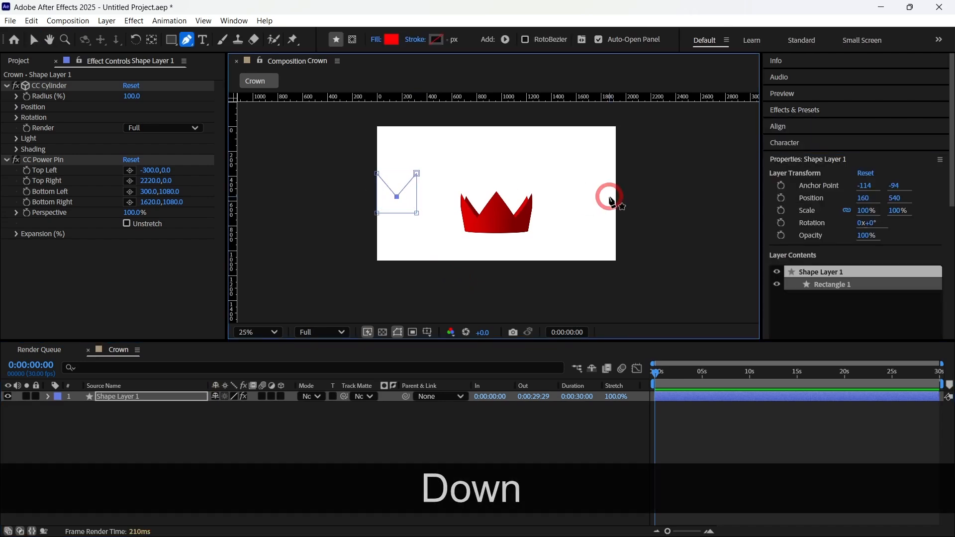
{"action": "left_click", "coordinate": [324, 428]}
- Rename Shape Layer 1 as "Front Crown"
{"action": "left_click", "coordinate": [149, 399]}
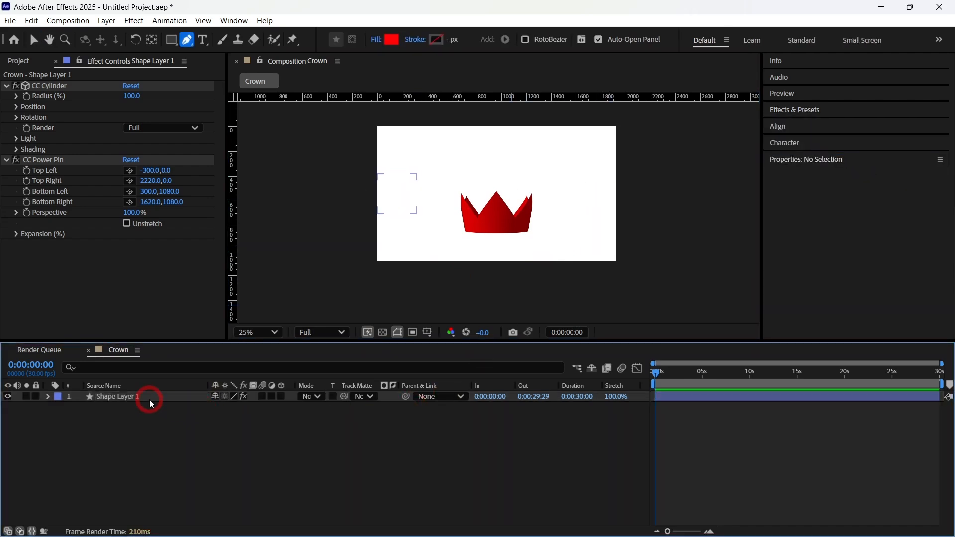
{"action": "key", "text": "Return"}
{"action": "type", "text": "Front Crown"}
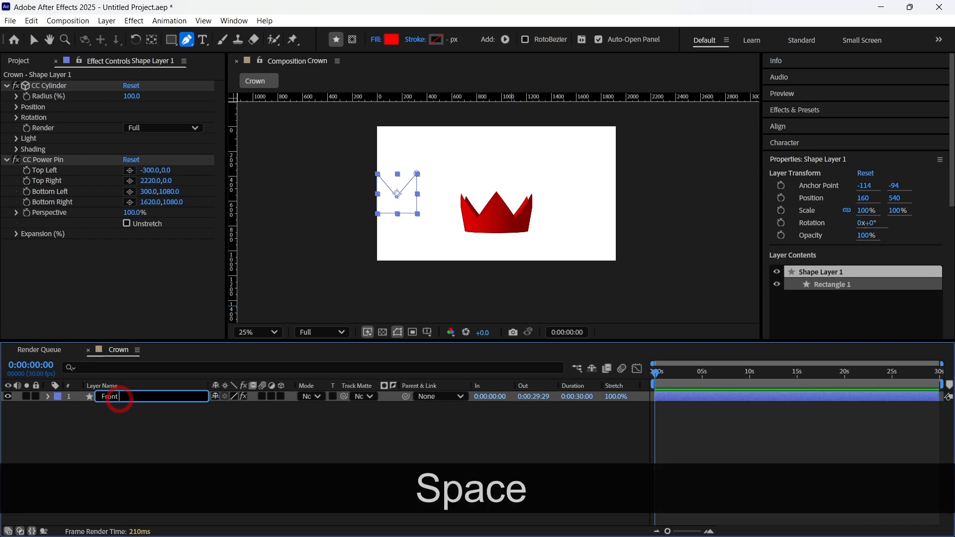
{"action": "left_click", "coordinate": [126, 432]}
- Duplicate the Front Crown layer and rename the copy as "Back Crown"
{"action": "left_click", "coordinate": [122, 393]}
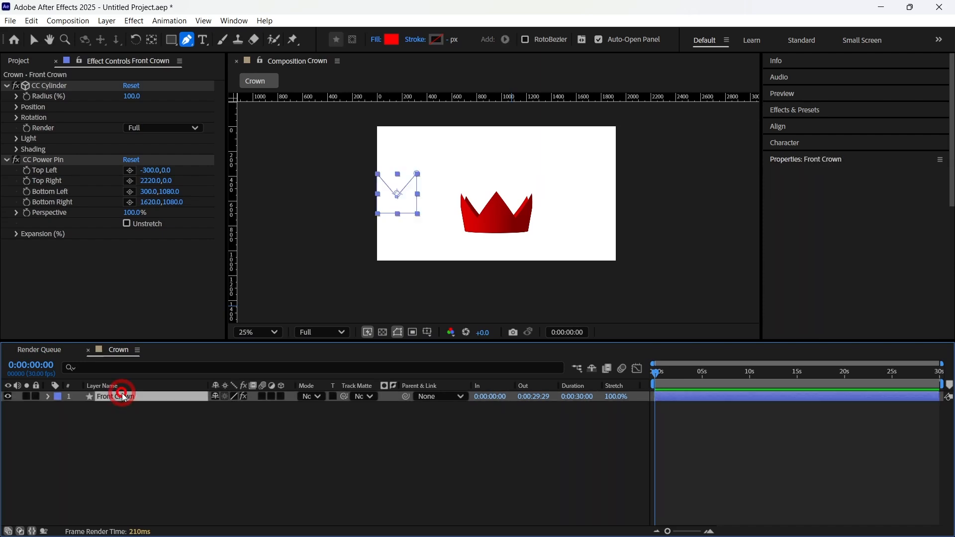
{"action": "key", "text": "ctrl+d"}
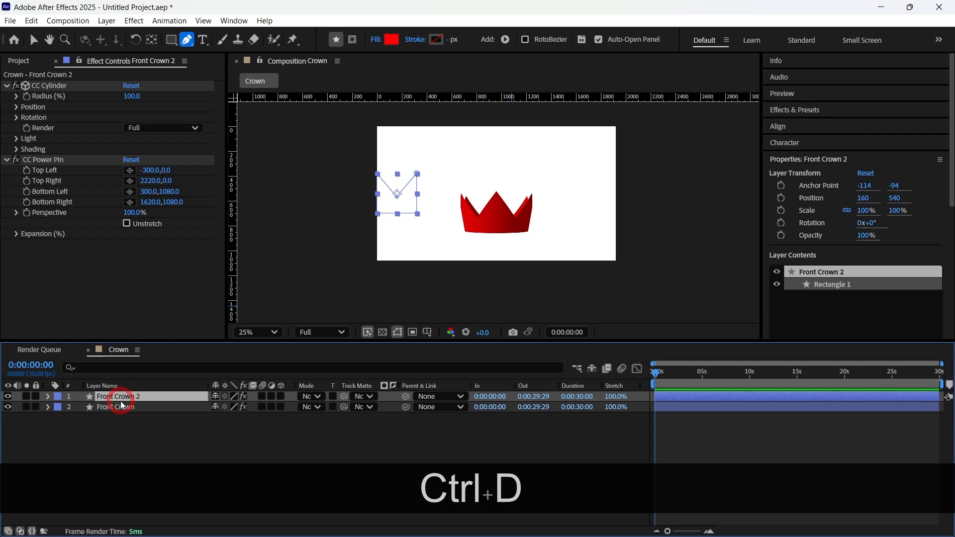
{"action": "key", "text": "Return"}
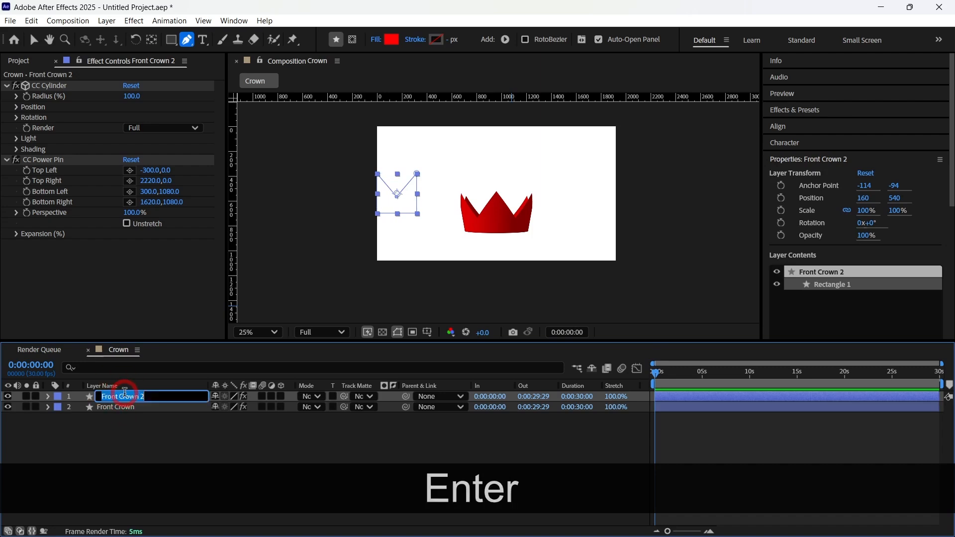
{"action": "type", "text": "Back Crown"}
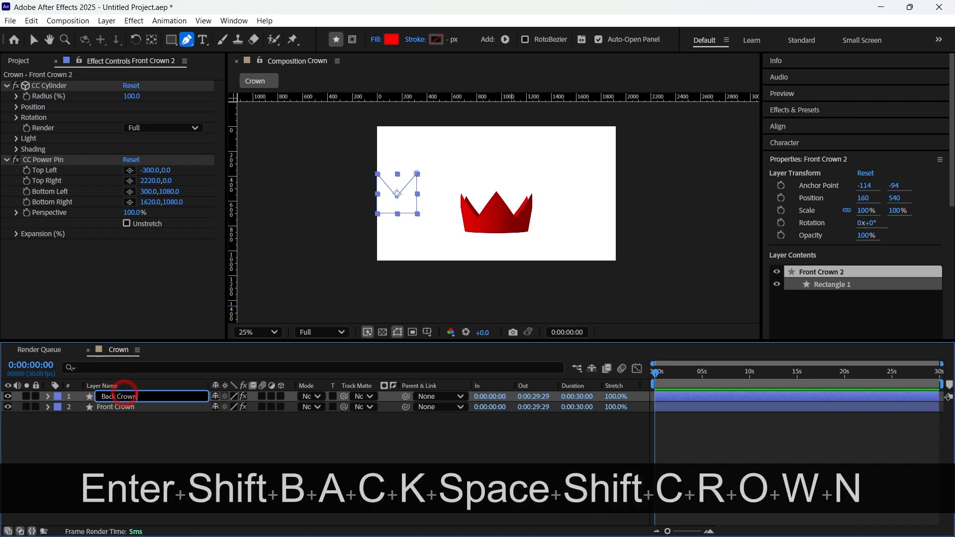
{"action": "left_click", "coordinate": [114, 447]}
- Move the Back Crown layer below Front Crown in the layer stack
{"action": "left_click", "coordinate": [119, 398]}
{"action": "left_click_drag", "start_coordinate": [124, 406], "coordinate": [164, 441]}
{"action": "left_click", "coordinate": [164, 441]}
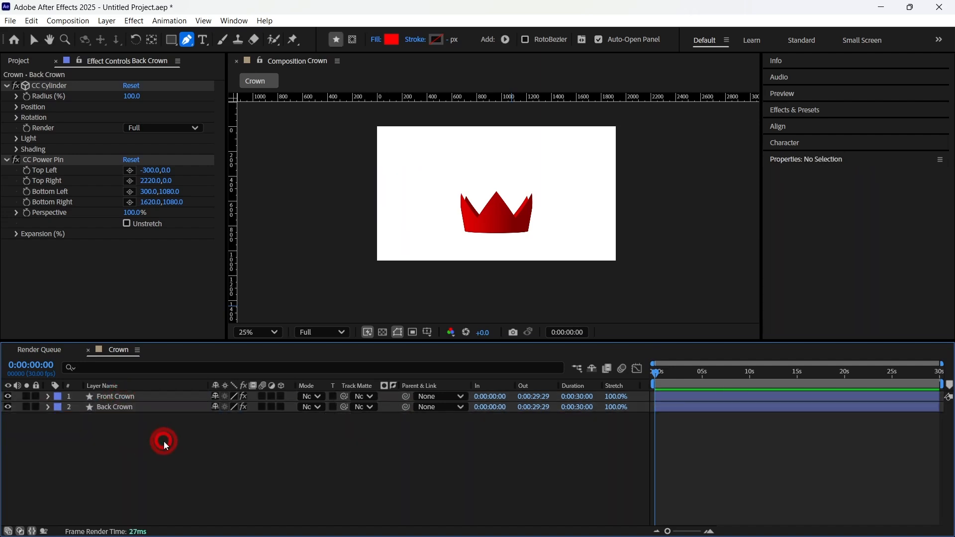
- Maximize the timeline and reveal the CC Cylinder rotation properties of both the Front Crown and Back Crown layers
{"action": "left_click", "coordinate": [48, 407]}
{"action": "left_click", "coordinate": [48, 396]}
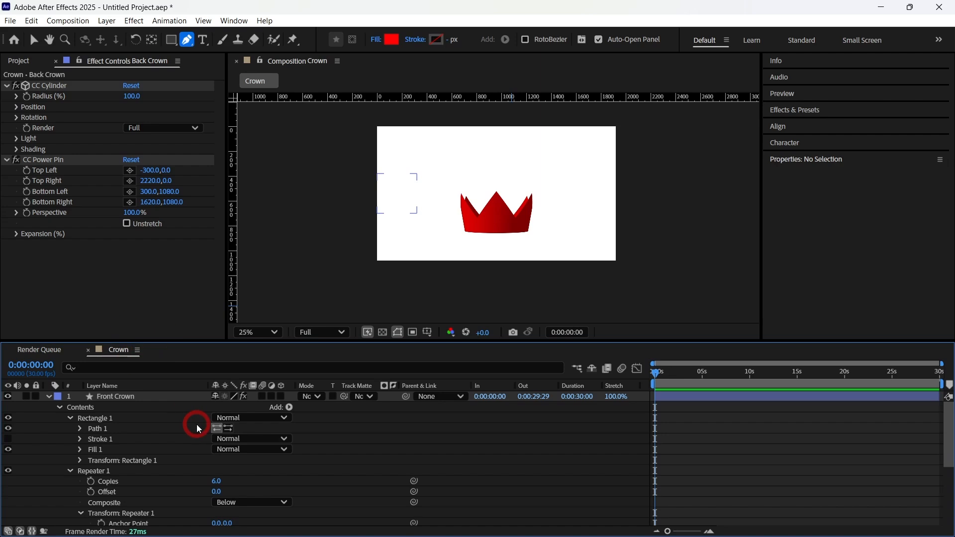
{"action": "key", "text": "grave"}
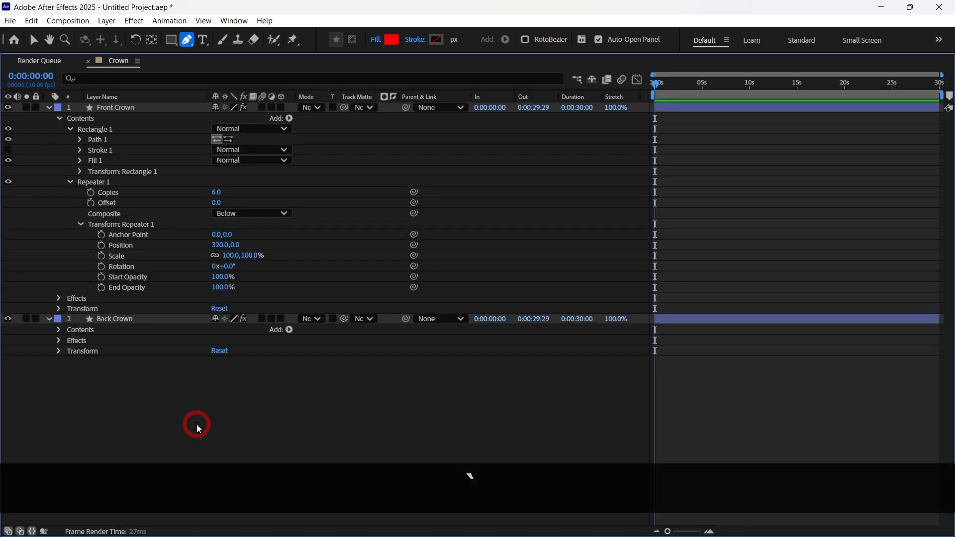
{"action": "left_click", "coordinate": [58, 340]}
{"action": "left_click", "coordinate": [70, 351]}
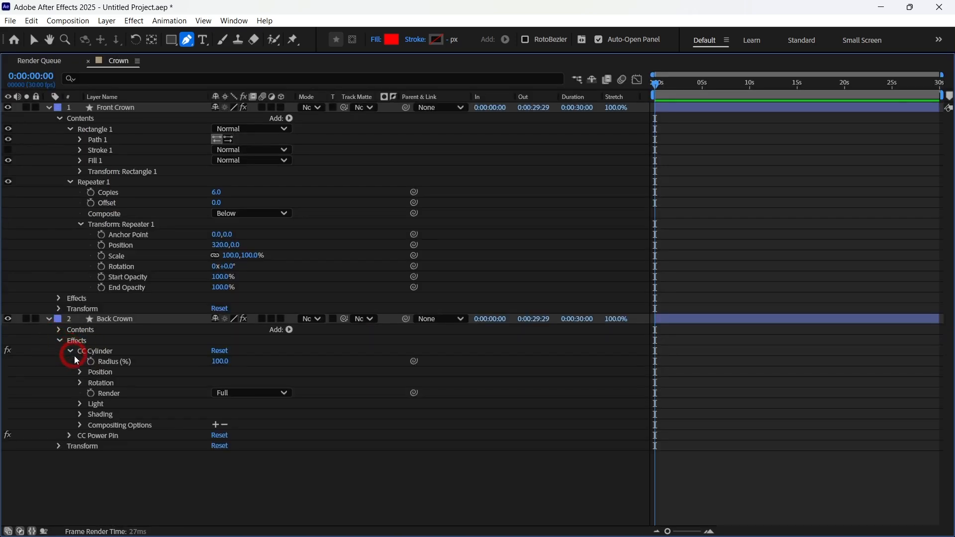
{"action": "left_click", "coordinate": [80, 382]}
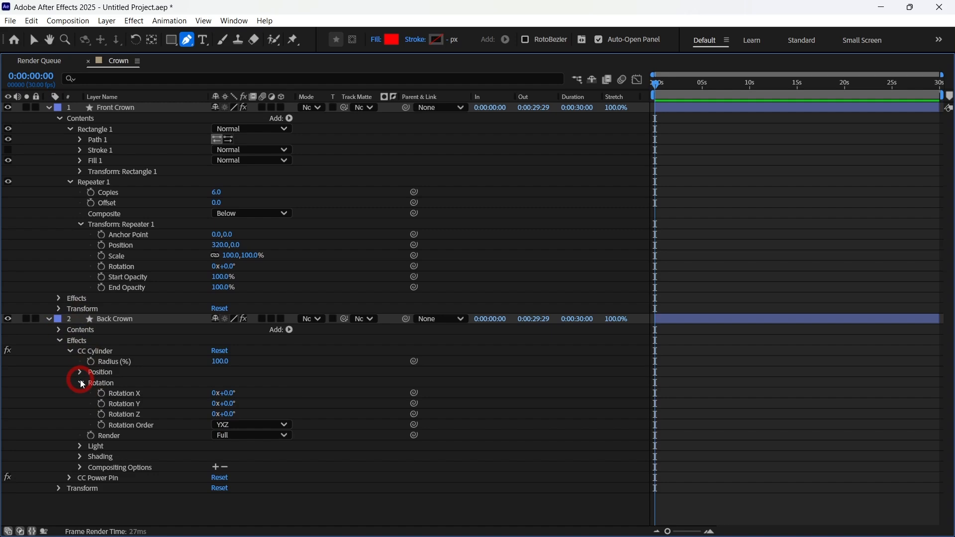
{"action": "left_click", "coordinate": [61, 118]}
{"action": "left_click", "coordinate": [59, 128]}
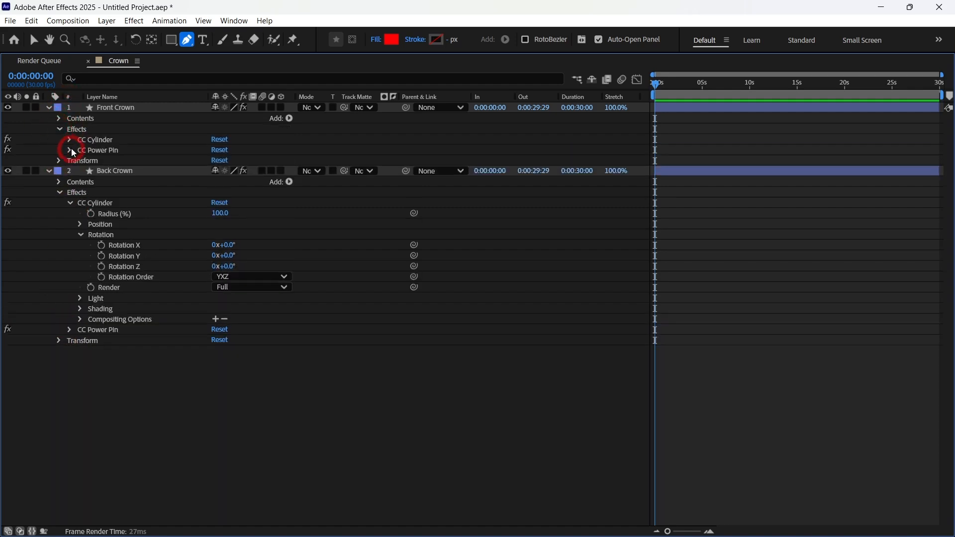
{"action": "left_click", "coordinate": [70, 139]}
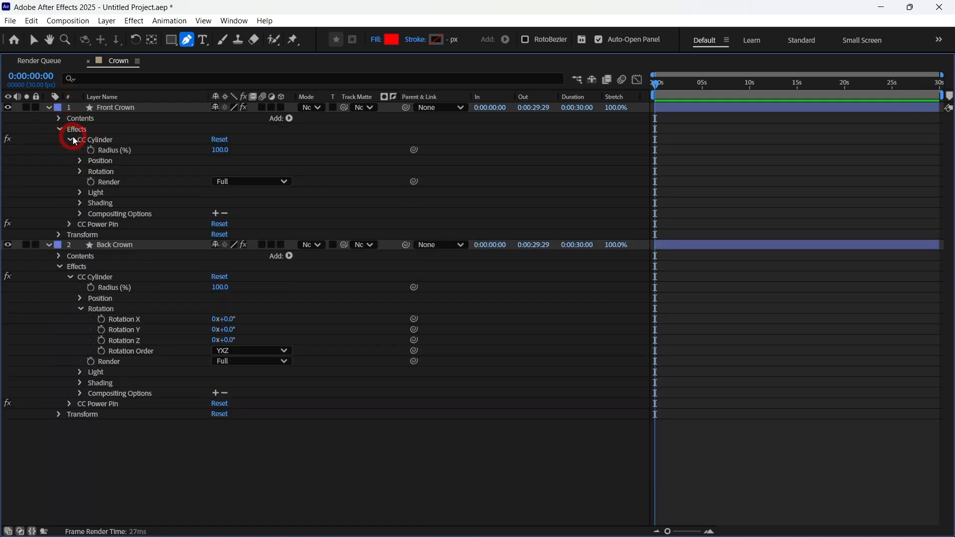
{"action": "left_click", "coordinate": [80, 172]}
- Link Back Crown's CC Cylinder Rotation X, Y and Z to the matching rotation properties of Front Crown
{"action": "left_click", "coordinate": [416, 363]}
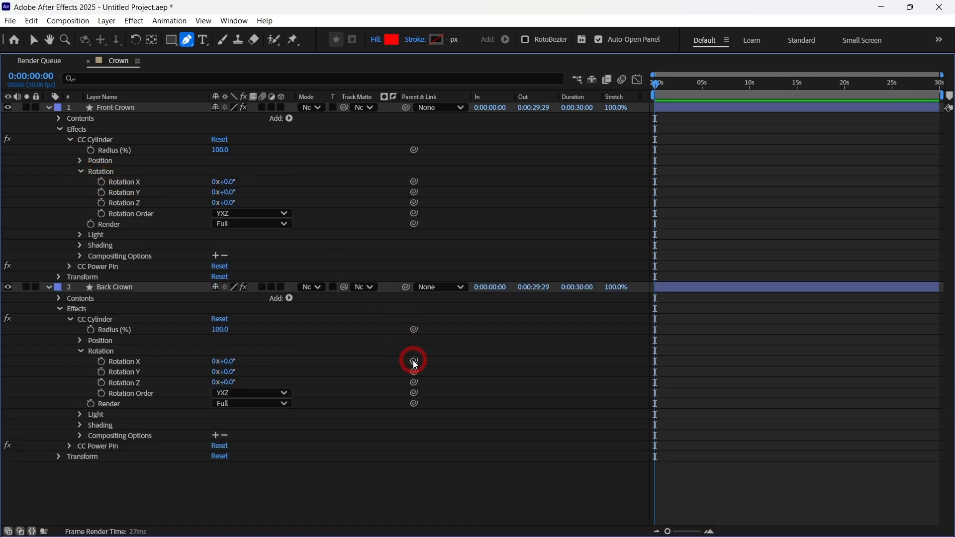
{"action": "left_click_drag", "start_coordinate": [416, 364], "coordinate": [164, 185]}
{"action": "left_click", "coordinate": [417, 373]}
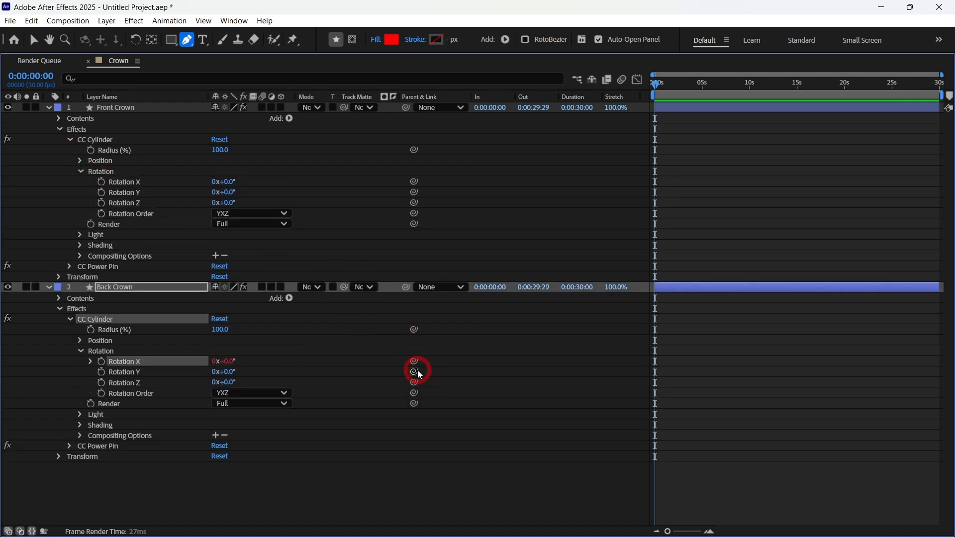
{"action": "left_click_drag", "start_coordinate": [419, 375], "coordinate": [159, 194]}
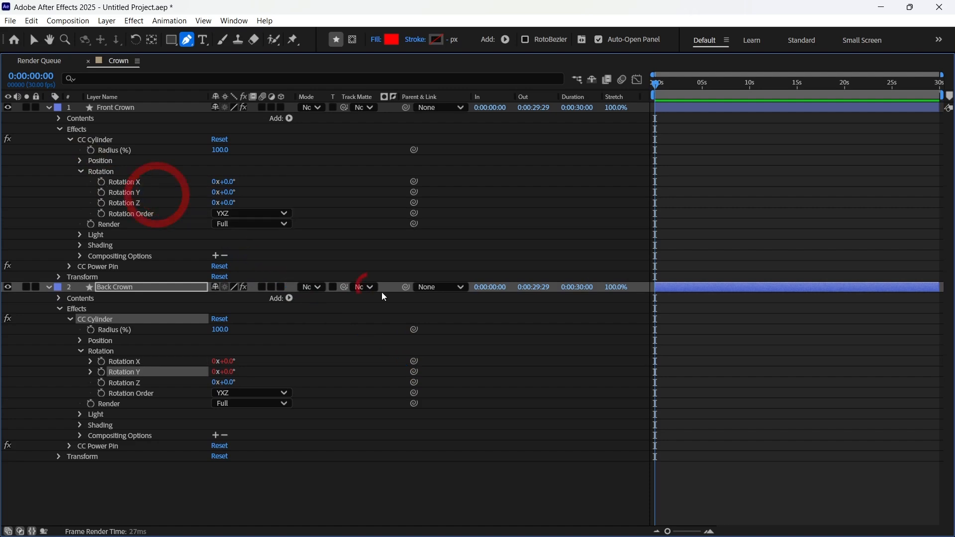
{"action": "left_click", "coordinate": [433, 392]}
{"action": "left_click_drag", "start_coordinate": [414, 382], "coordinate": [156, 206]}
{"action": "left_click", "coordinate": [379, 313]}
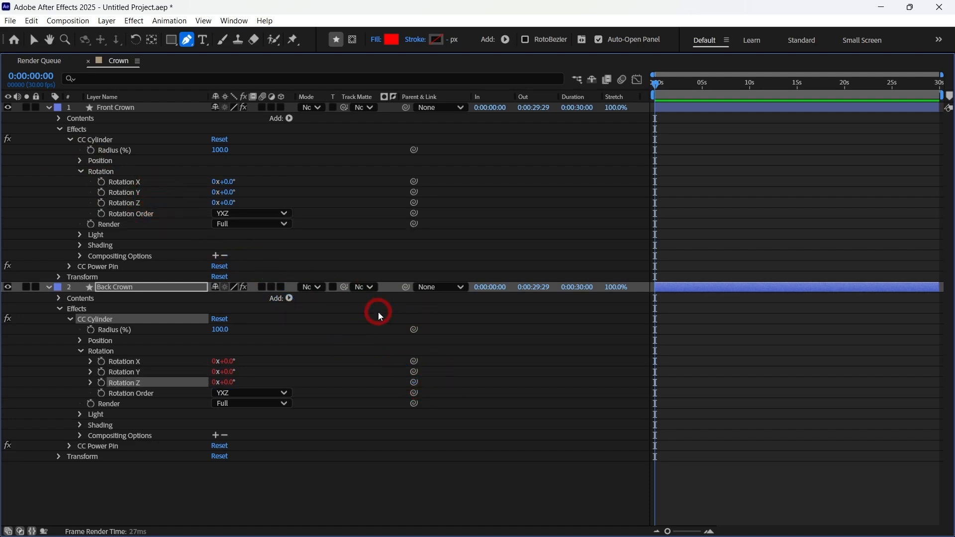
- Collapse the properties of both crown layers and restore the timeline to its normal size
{"action": "key", "text": "u"}
{"action": "left_click", "coordinate": [130, 108]}
{"action": "key", "text": "u"}
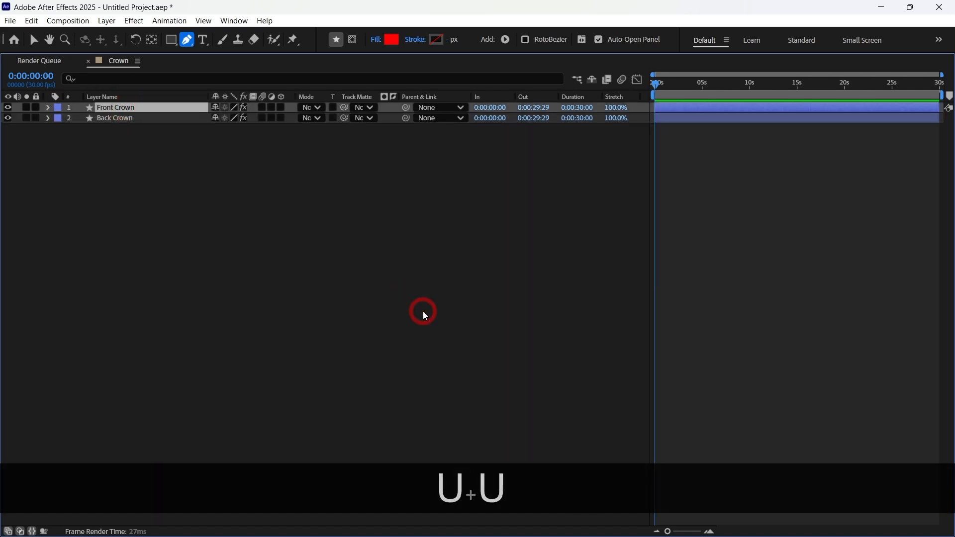
{"action": "key", "text": "grave"}
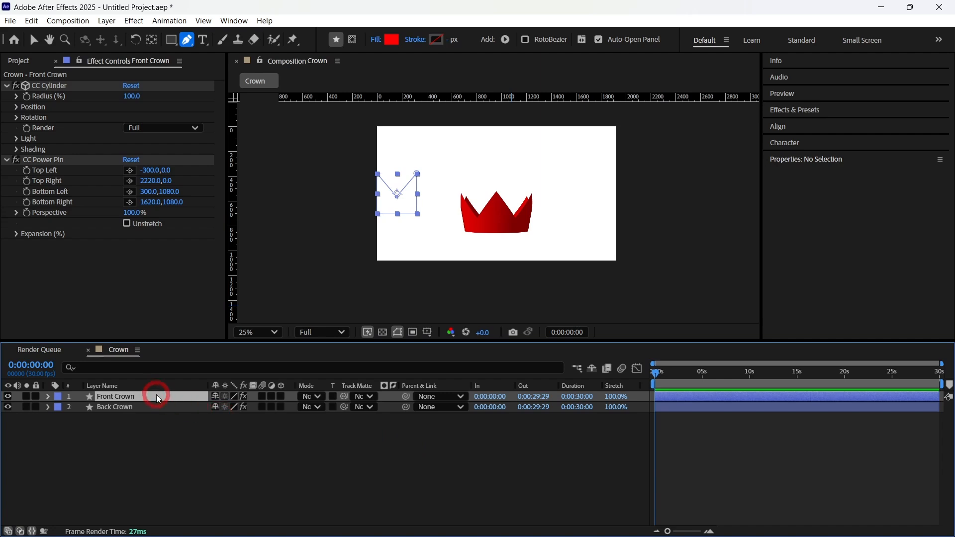
- Set the CC Cylinder Render option of the Front Crown layer to Outside
{"action": "left_click", "coordinate": [157, 396]}
{"action": "left_click", "coordinate": [160, 131]}
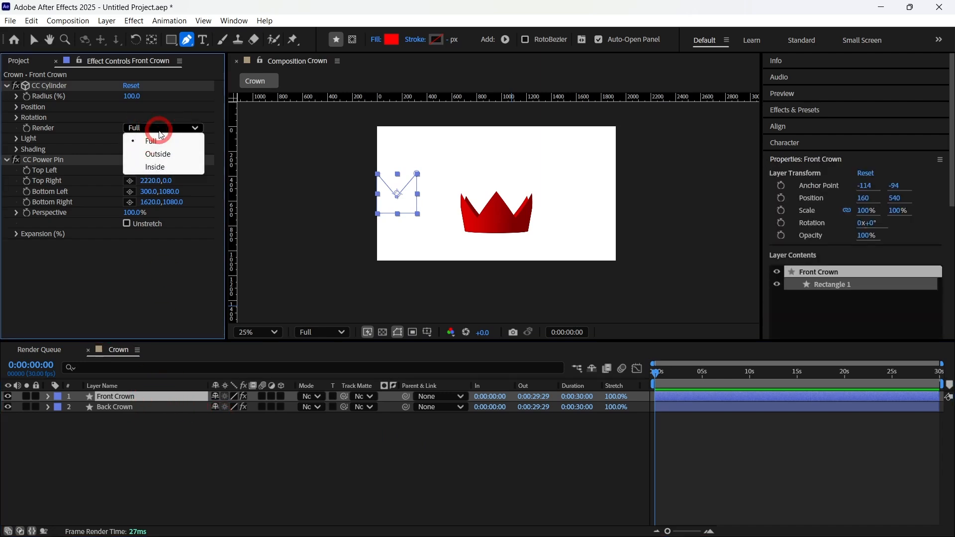
{"action": "left_click", "coordinate": [154, 151]}
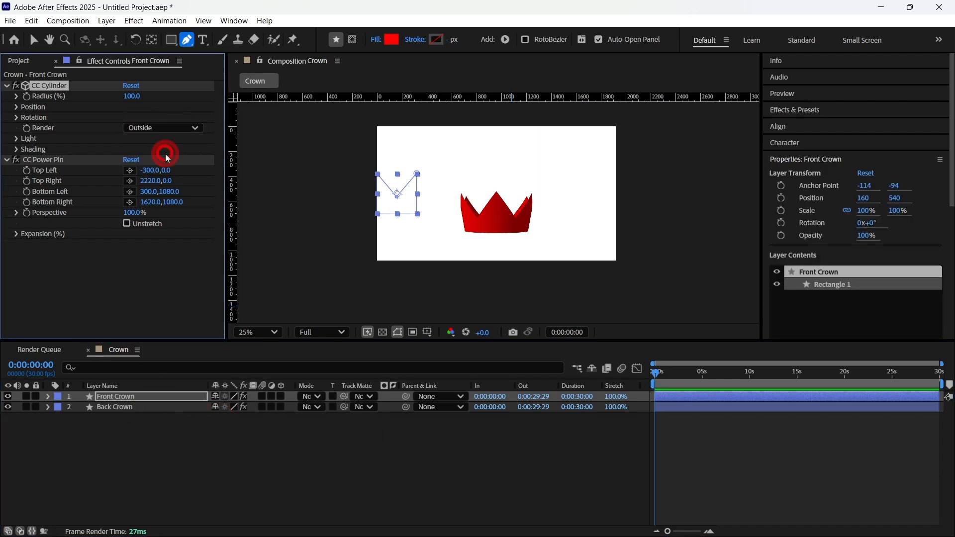
- Set the CC Cylinder Render option of the Back Crown layer to Inside
{"action": "left_click", "coordinate": [137, 407]}
{"action": "left_click", "coordinate": [182, 128]}
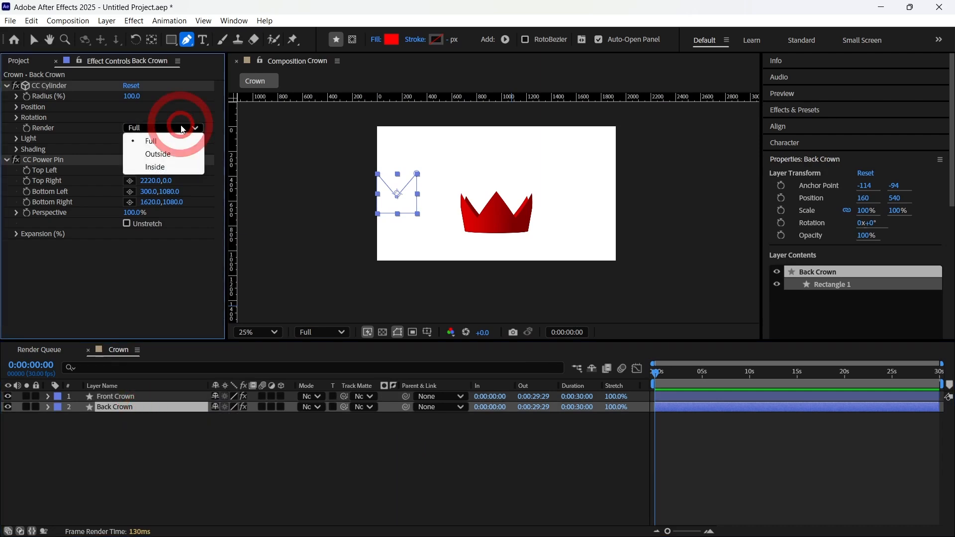
{"action": "left_click", "coordinate": [179, 165]}
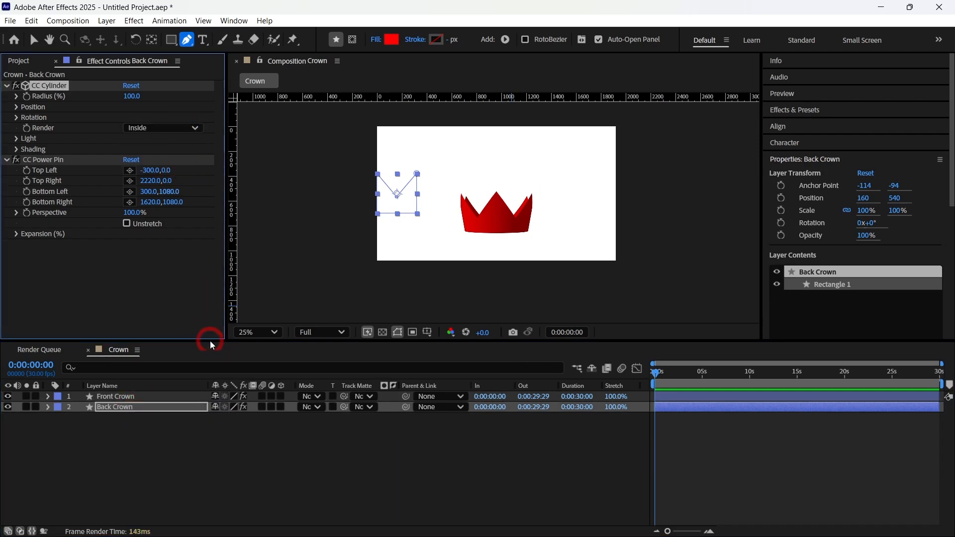
{"action": "left_click", "coordinate": [183, 437]}
- Test the linked rotation by turning Front Crown's CC Cylinder Rotation Y, and undo the change
{"action": "left_click", "coordinate": [170, 396]}
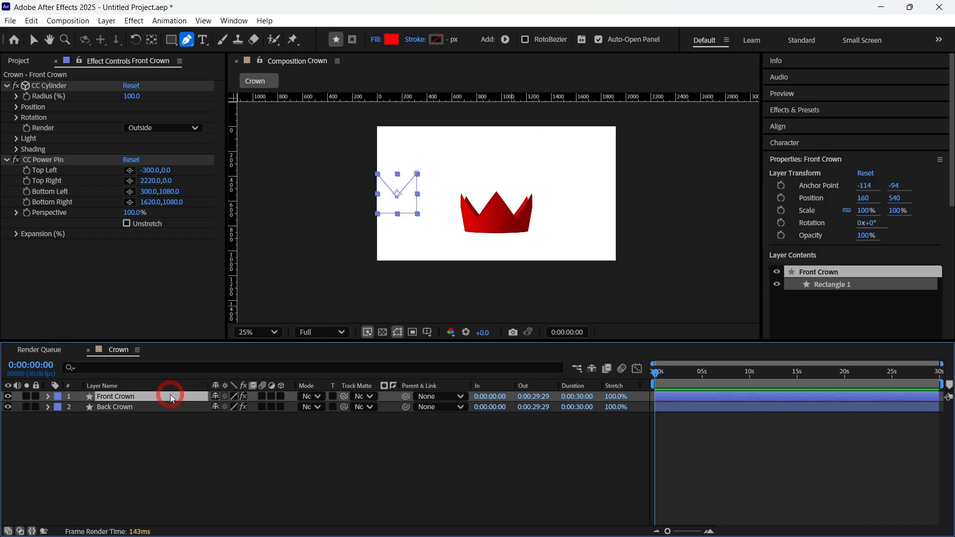
{"action": "left_click", "coordinate": [9, 398]}
{"action": "left_click", "coordinate": [19, 118]}
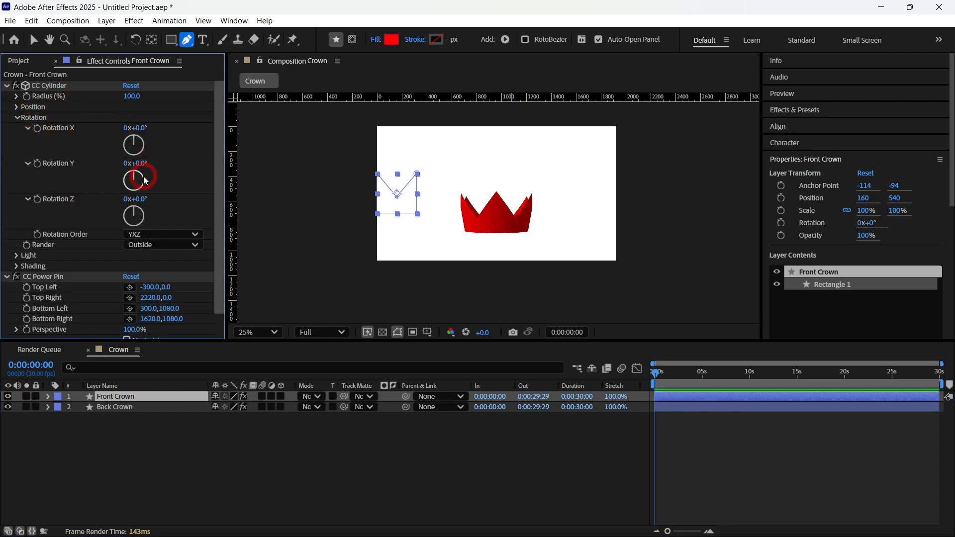
{"action": "mouse_move", "coordinate": [138, 179]}
{"action": "left_mouse_down"}
{"action": "mouse_move", "coordinate": [133, 193]}
{"action": "mouse_move", "coordinate": [121, 182]}
{"action": "mouse_move", "coordinate": [142, 183]}
{"action": "left_mouse_up"}
{"action": "key", "text": "ctrl+z"}
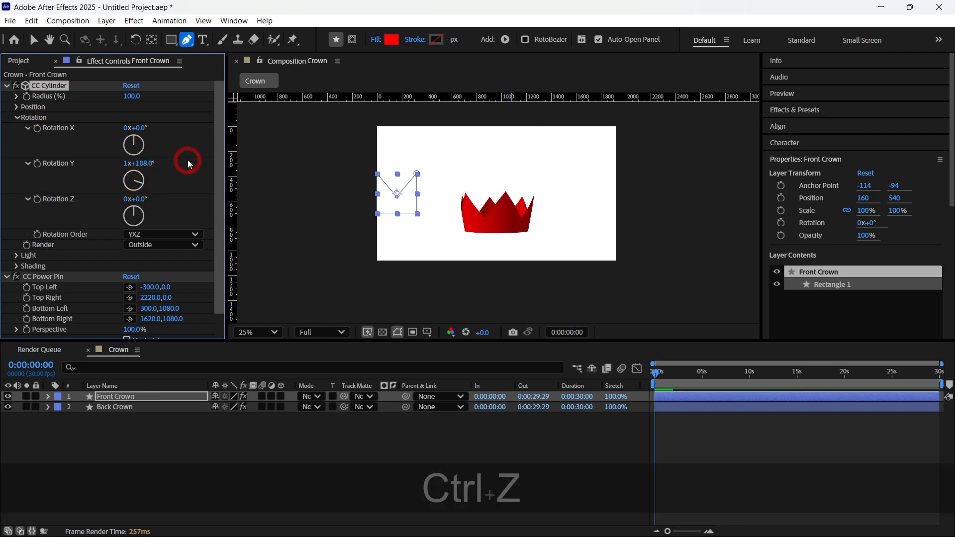
- Collapse Front Crown's existing effects and apply the 4-Color Gradient effect to that layer
{"action": "left_click", "coordinate": [6, 86]}
{"action": "left_click", "coordinate": [7, 96]}
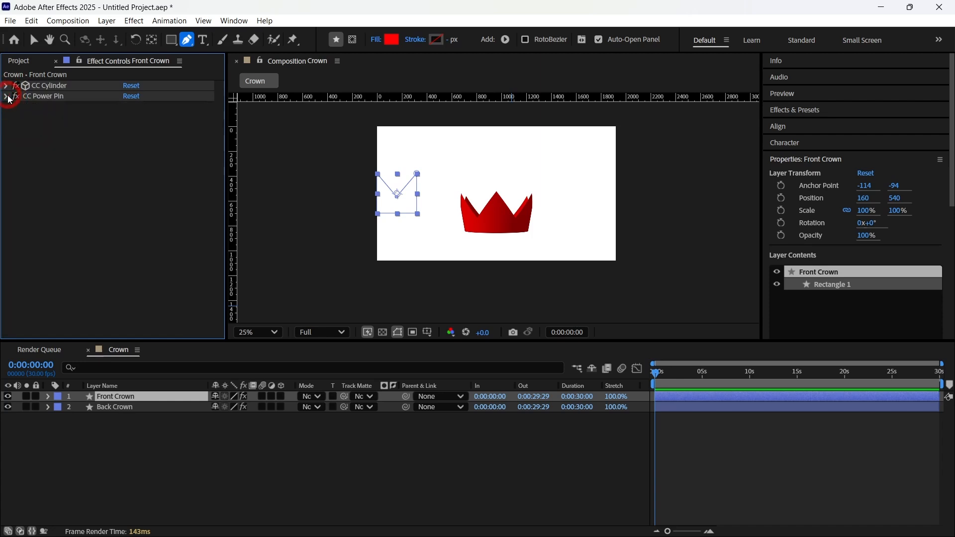
{"action": "left_click", "coordinate": [801, 110]}
{"action": "left_click", "coordinate": [816, 127]}
{"action": "type", "text": "gradient"}
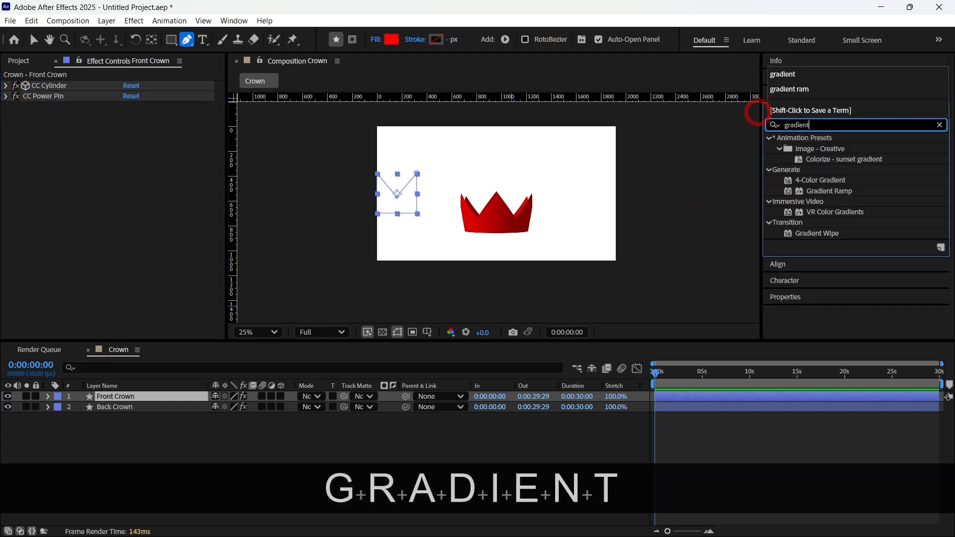
{"action": "double_click", "coordinate": [839, 182]}
- Move the four gradient points around the crown, to about 540,512, 1404,532, 544,888 and 1356,896 for Points 1 to 4
{"action": "key", "text": "v"}
{"action": "left_click_drag", "start_coordinate": [401, 140], "coordinate": [444, 190]}
{"action": "left_click_drag", "start_coordinate": [592, 140], "coordinate": [552, 192]}
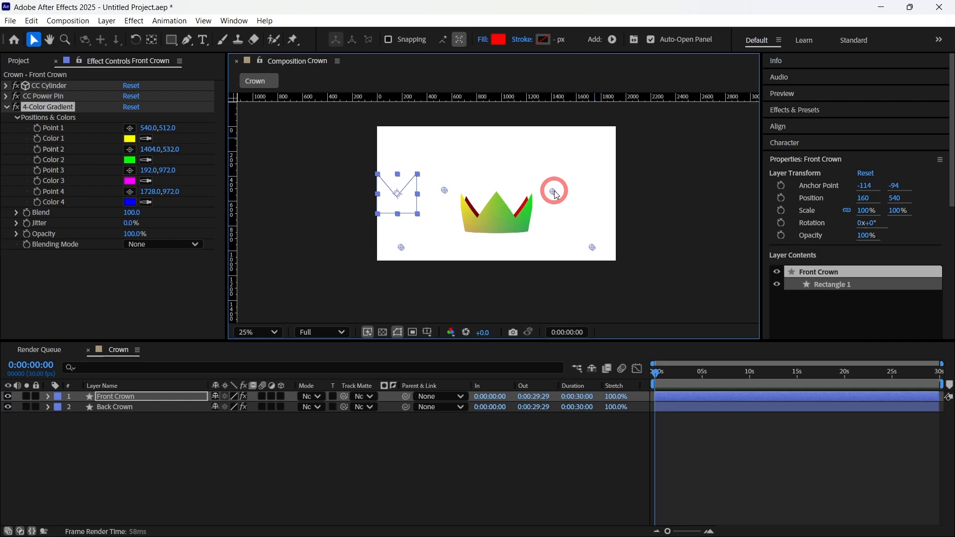
{"action": "left_click_drag", "start_coordinate": [592, 247], "coordinate": [547, 242]}
{"action": "left_click_drag", "start_coordinate": [401, 247], "coordinate": [446, 237]}
- Set Color 1 of Front Crown's gradient to cyan (03FFF1) and Color 2 to violet-blue
{"action": "left_click", "coordinate": [129, 139]}
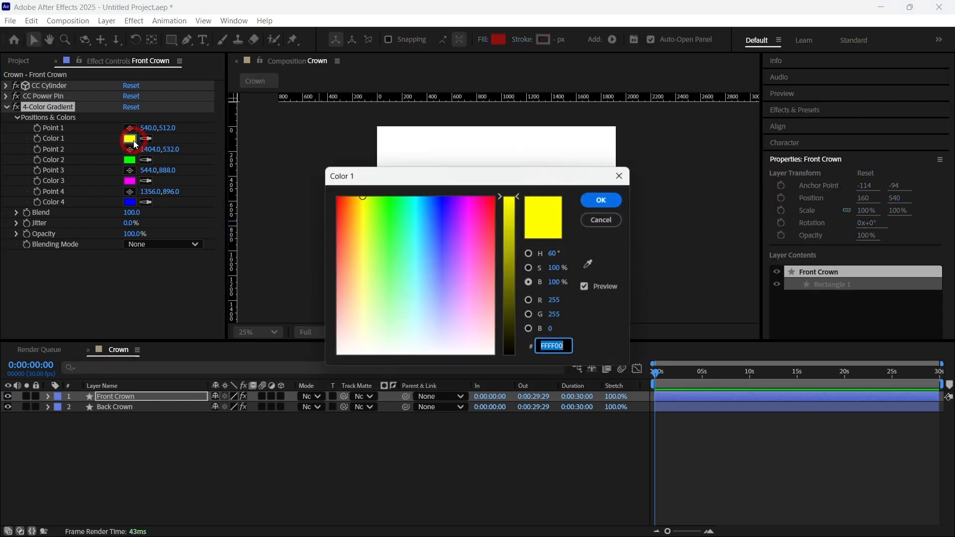
{"action": "left_click", "coordinate": [386, 199]}
{"action": "left_click_drag", "start_coordinate": [386, 199], "coordinate": [207, 116]}
{"action": "left_click", "coordinate": [371, 139]}
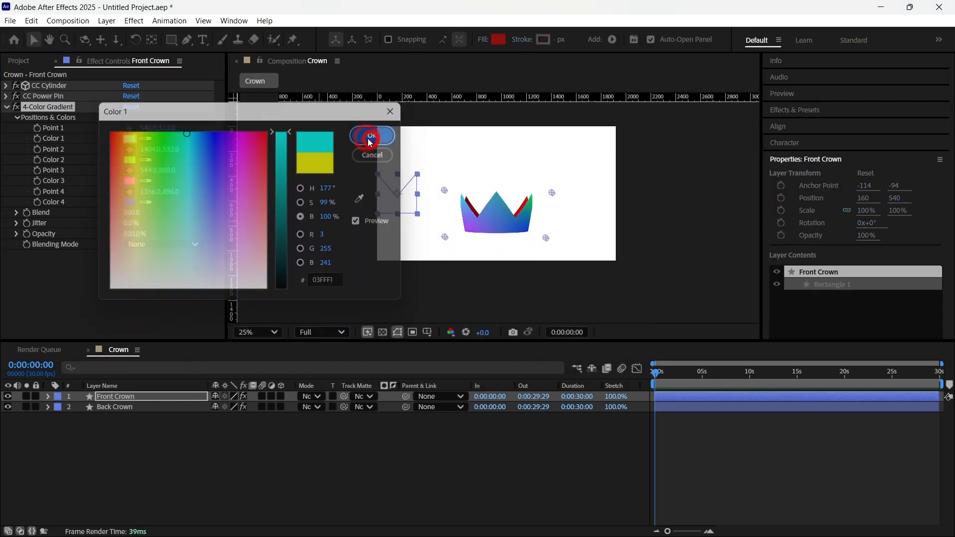
{"action": "left_click", "coordinate": [129, 160]}
{"action": "left_click_drag", "start_coordinate": [416, 188], "coordinate": [221, 128]}
{"action": "left_click", "coordinate": [375, 152]}
- Change Color 3 of Front Crown's gradient to a purple-magenta and move Point 3 to about 688,856
{"action": "left_click", "coordinate": [130, 181]}
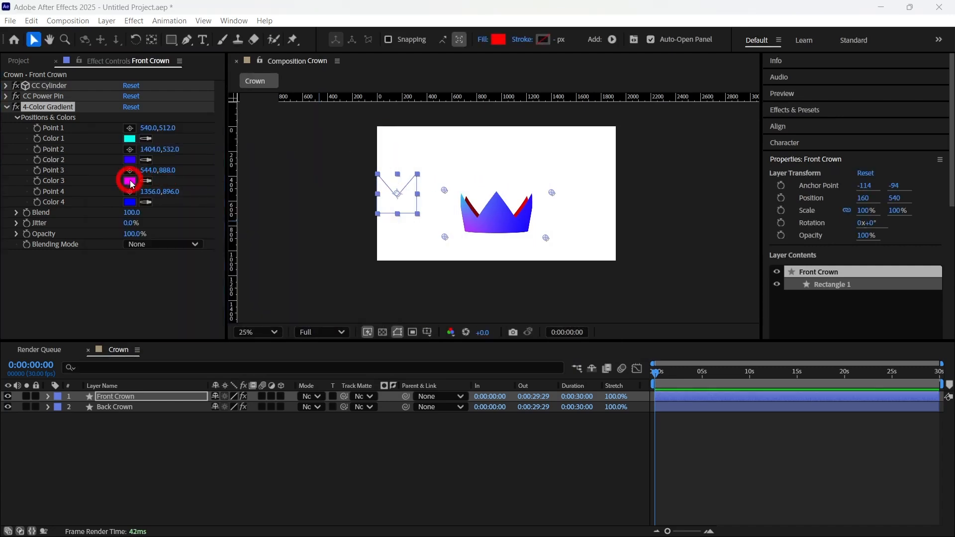
{"action": "mouse_move", "coordinate": [471, 199]}
{"action": "left_mouse_down"}
{"action": "mouse_move", "coordinate": [458, 189]}
{"action": "mouse_move", "coordinate": [467, 193]}
{"action": "left_mouse_up"}
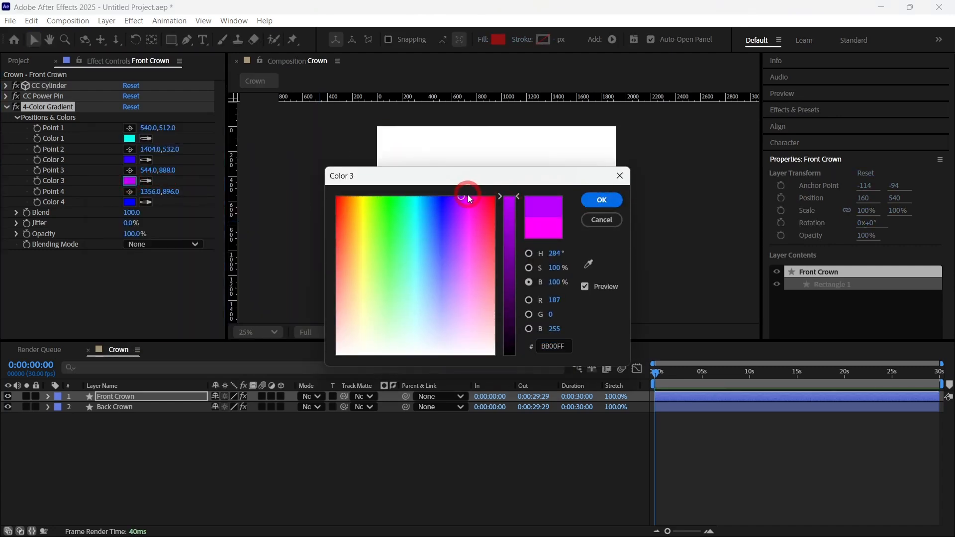
{"action": "left_click", "coordinate": [601, 200]}
{"action": "left_click", "coordinate": [398, 222]}
{"action": "left_click_drag", "start_coordinate": [446, 237], "coordinate": [462, 232]}
- Set Color 4 of Front Crown's gradient to blue (0056FF) and move Point 4 to about 1300,872
{"action": "left_click", "coordinate": [130, 202]}
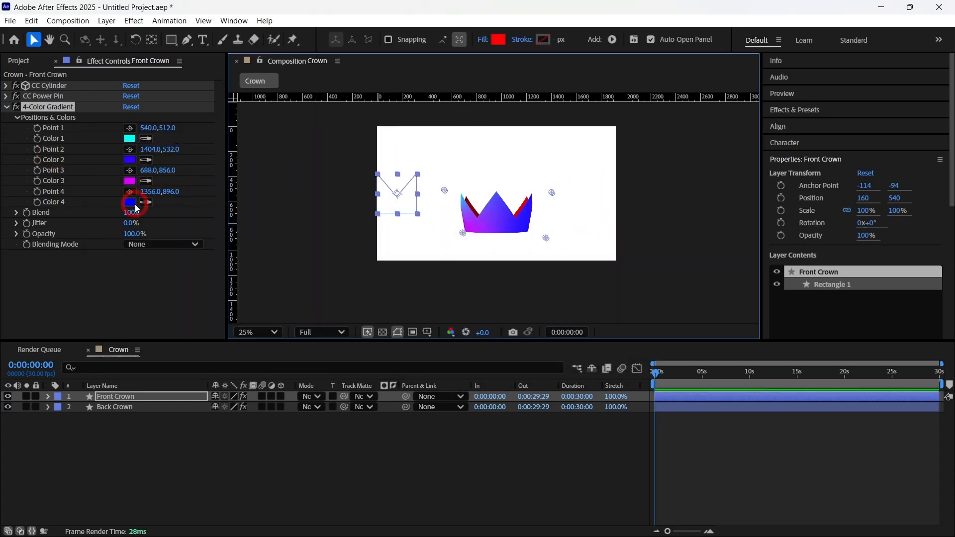
{"action": "left_click_drag", "start_coordinate": [461, 200], "coordinate": [433, 185]}
{"action": "left_click", "coordinate": [602, 200]}
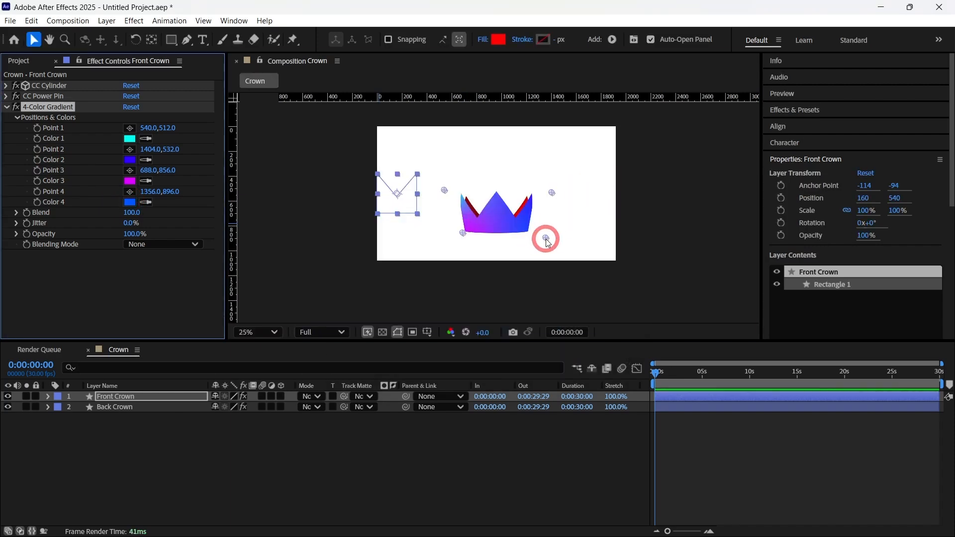
{"action": "left_click_drag", "start_coordinate": [546, 239], "coordinate": [539, 235]}
- Move Point 2 of Front Crown's gradient to about 1336,588 and change Color 2 to purple-magenta
{"action": "left_click_drag", "start_coordinate": [552, 193], "coordinate": [262, 139]}
{"action": "left_click", "coordinate": [129, 160]}
{"action": "left_click", "coordinate": [465, 197]}
{"action": "left_click", "coordinate": [380, 160]}
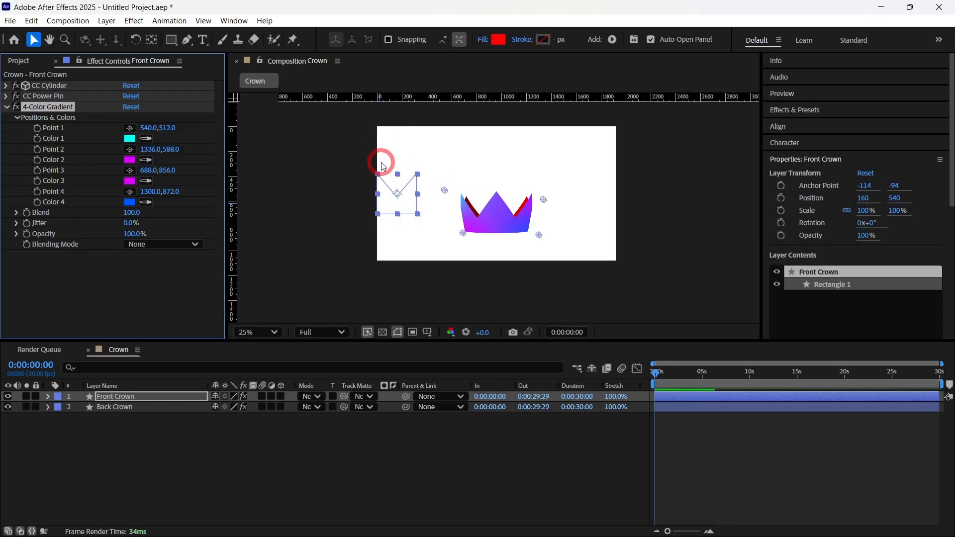
{"action": "left_click", "coordinate": [506, 475]}
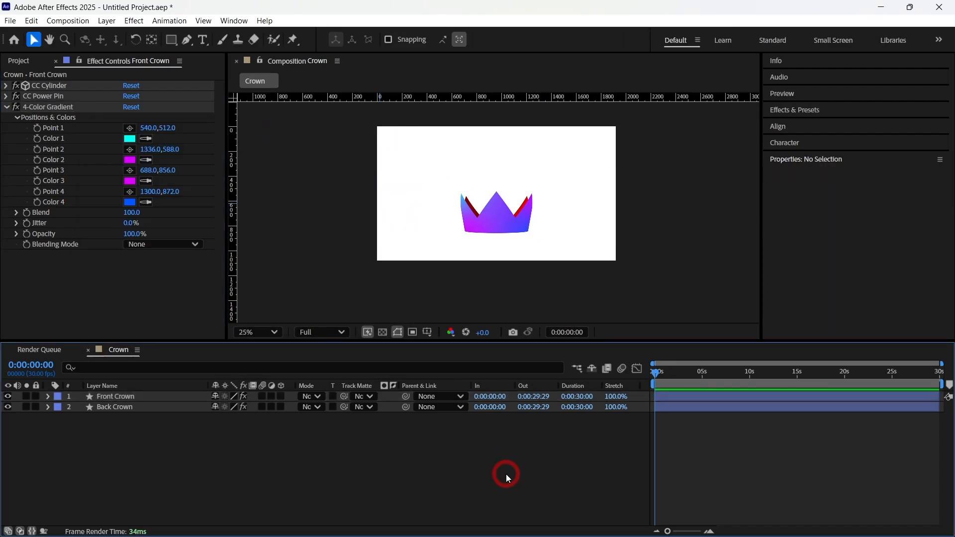
- Copy Front Crown's 4-Color Gradient effect onto Back Crown and move its Point 1 to about 620,512
{"action": "left_click", "coordinate": [64, 107]}
{"action": "key", "text": "ctrl+c"}
{"action": "left_click", "coordinate": [142, 407]}
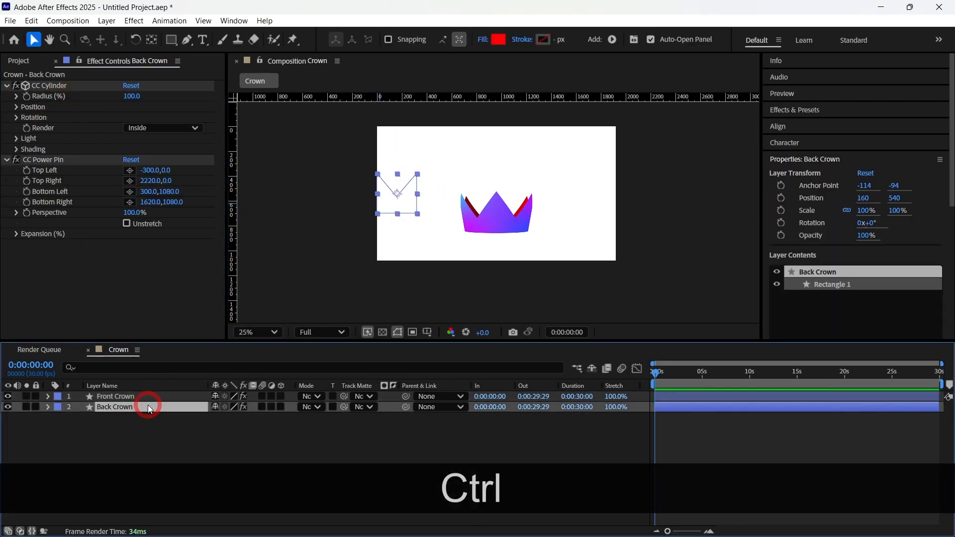
{"action": "key", "text": "ctrl+v"}
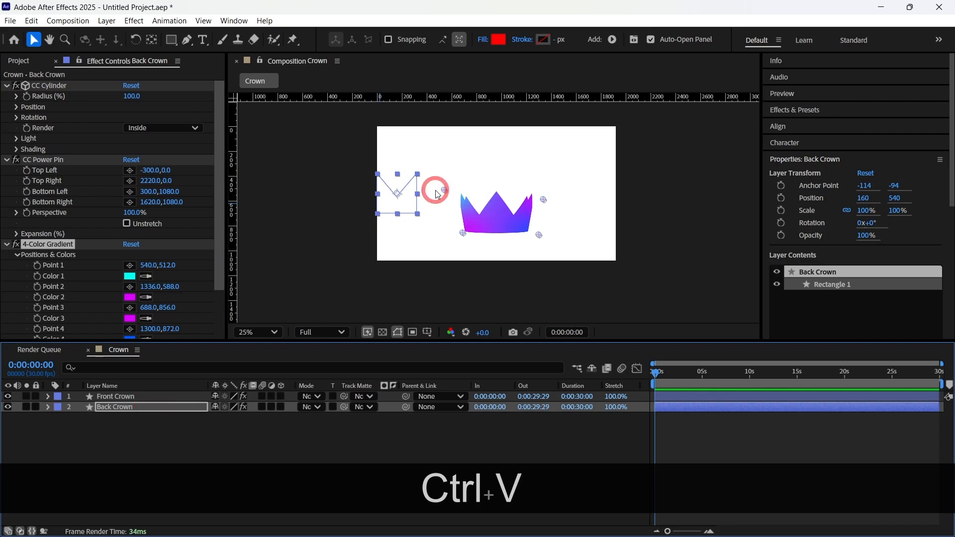
{"action": "left_click_drag", "start_coordinate": [445, 190], "coordinate": [457, 193]}
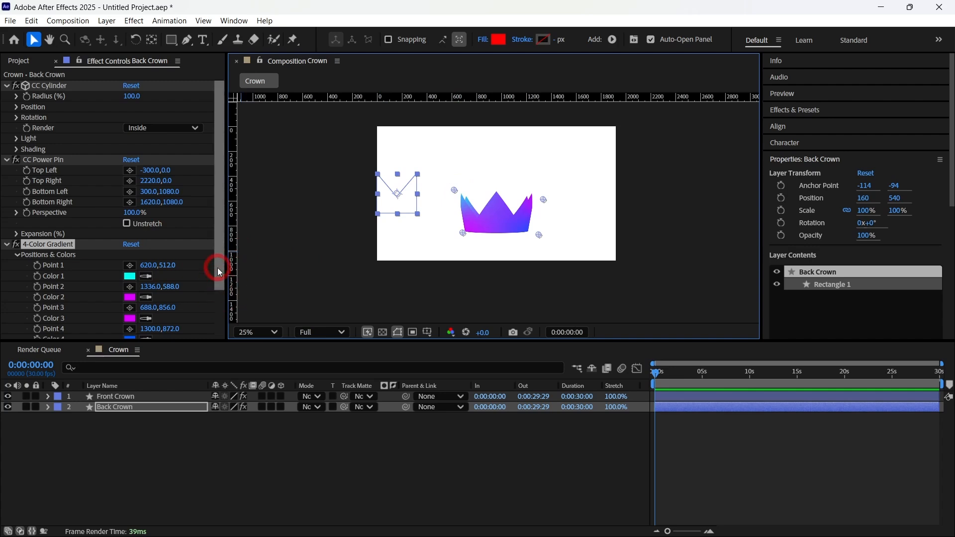
- Slightly darken all four 4-Color Gradient colors on Back Crown, lowering Color 1 to 95% brightness
{"action": "left_click_drag", "start_coordinate": [217, 268], "coordinate": [216, 313]}
{"action": "left_click", "coordinate": [133, 229]}
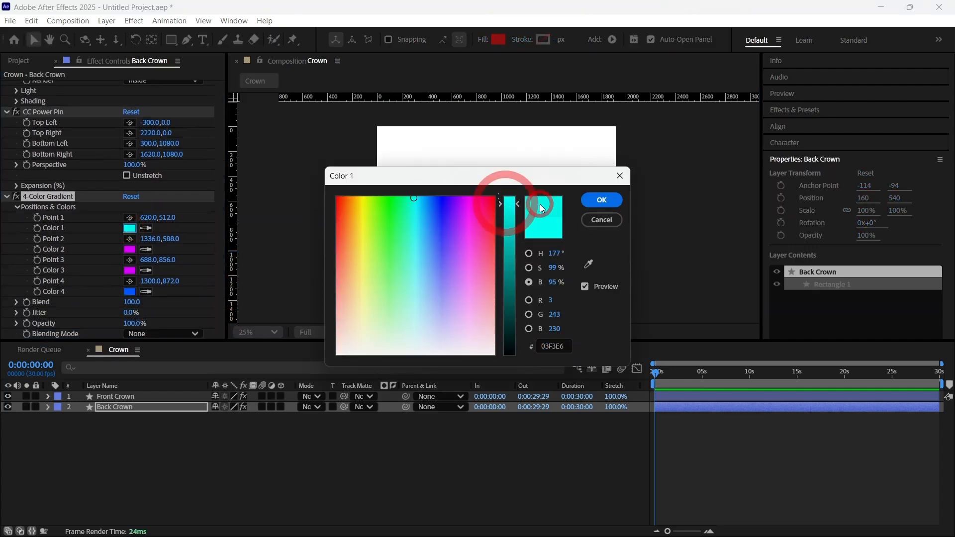
{"action": "left_click", "coordinate": [602, 199]}
{"action": "left_click", "coordinate": [130, 249]}
{"action": "left_click", "coordinate": [602, 199]}
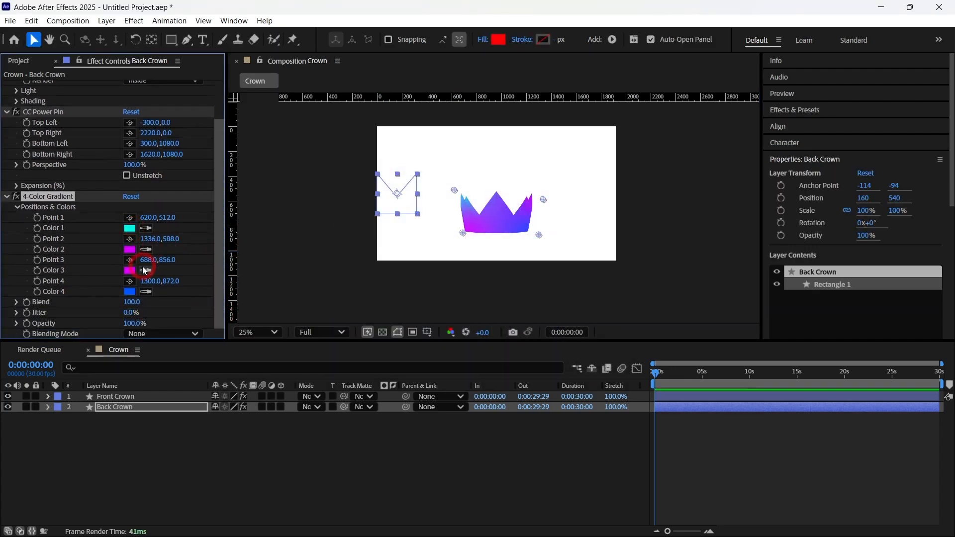
{"action": "left_click", "coordinate": [129, 270]}
{"action": "left_click", "coordinate": [602, 199]}
{"action": "left_click", "coordinate": [133, 293]}
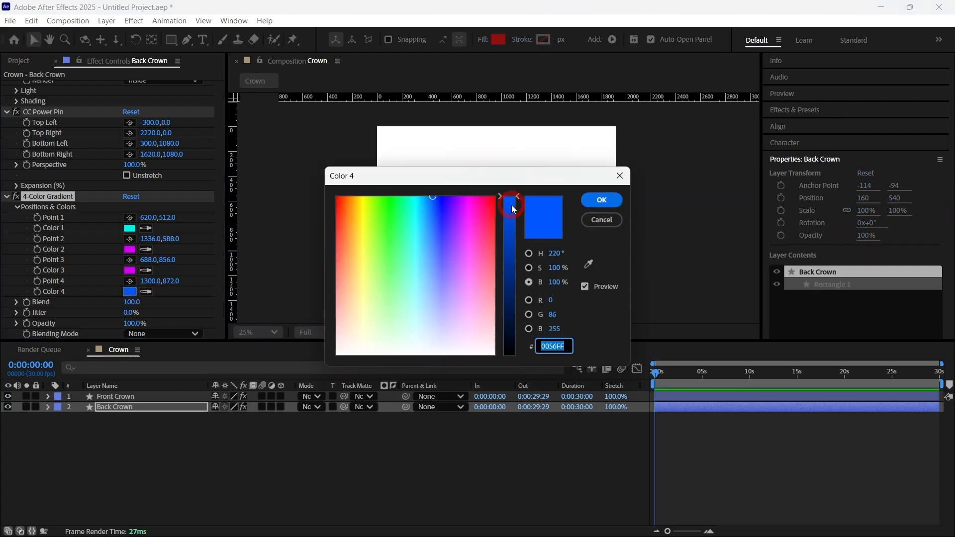
{"action": "left_click", "coordinate": [597, 201]}
{"action": "left_click", "coordinate": [533, 437]}
{"action": "left_click", "coordinate": [581, 218]}
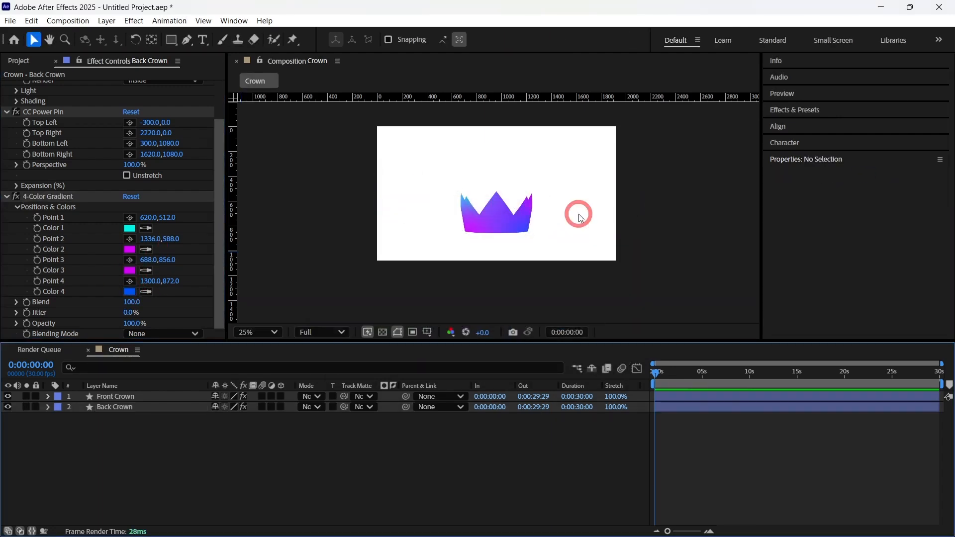
{"action": "left_click", "coordinate": [210, 347]}
- Add an Inner Glow layer style to the Front Crown layer
{"action": "left_click", "coordinate": [123, 396]}
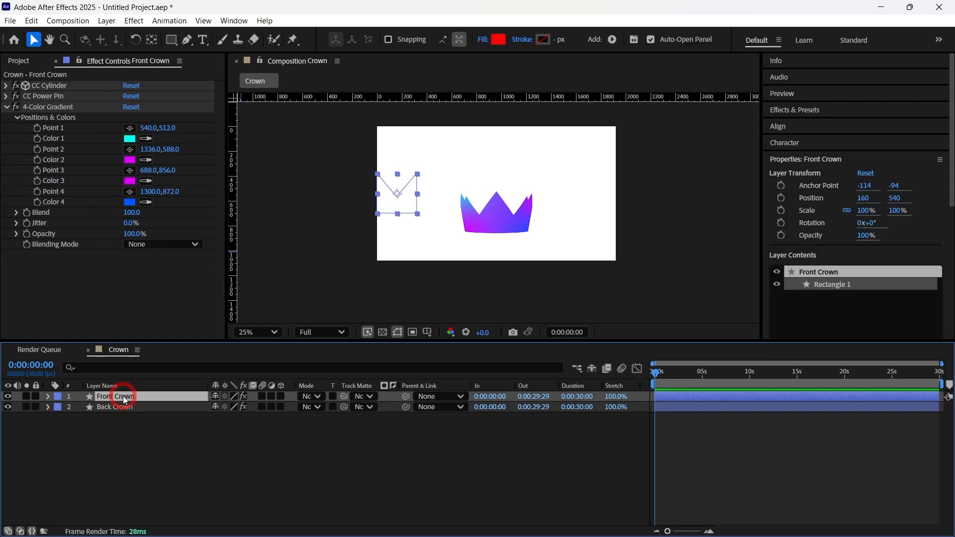
{"action": "right_click", "coordinate": [123, 396]}
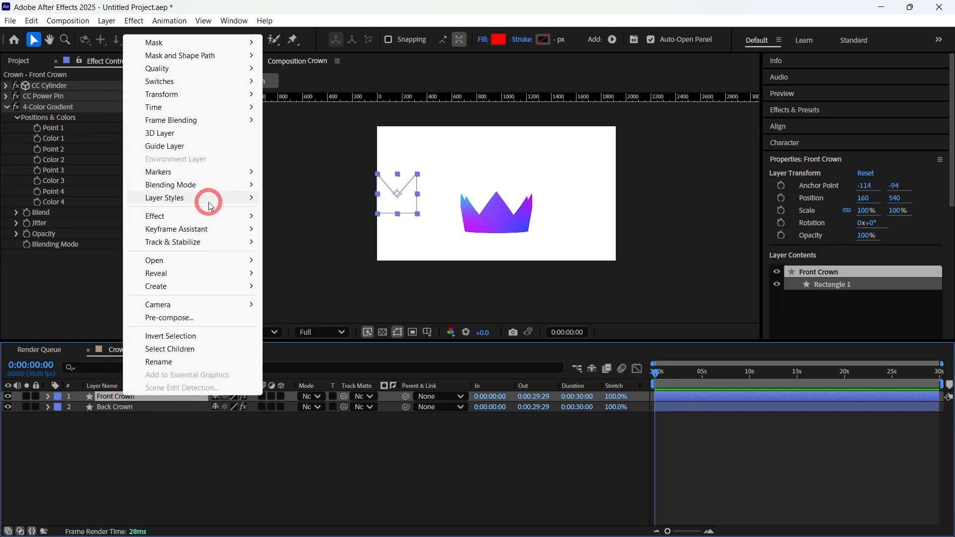
{"action": "mouse_move", "coordinate": [207, 198]}
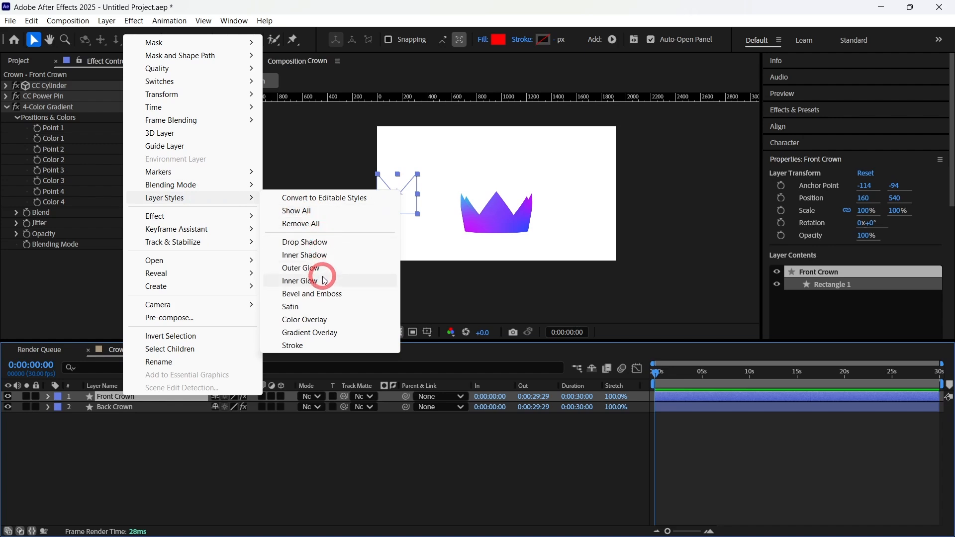
{"action": "left_click", "coordinate": [301, 281]}
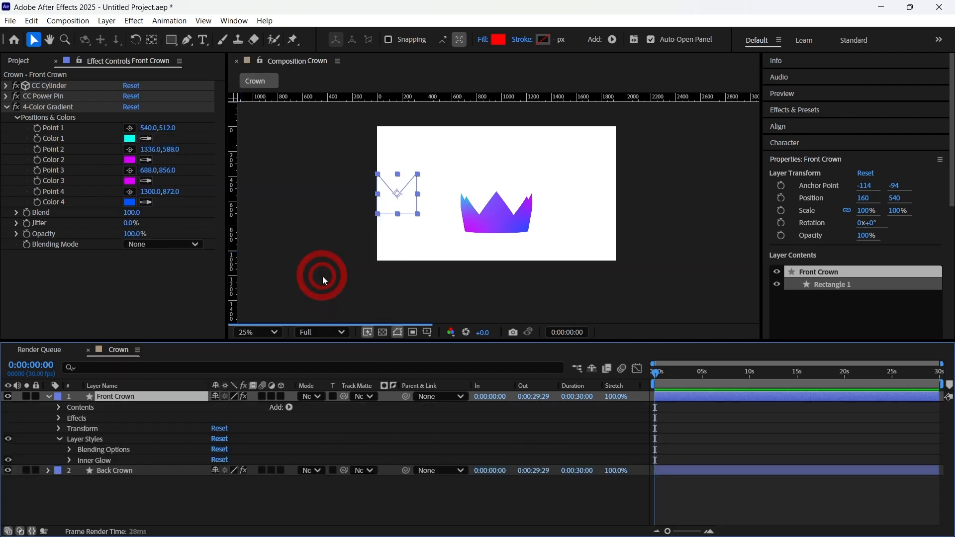
- Set the blend mode of Front Crown's Inner Glow to Multiply and its color to black (000000)
{"action": "left_click", "coordinate": [68, 461]}
{"action": "scroll", "coordinate": [91, 451], "scroll_direction": "down", "scroll_amount": 3}
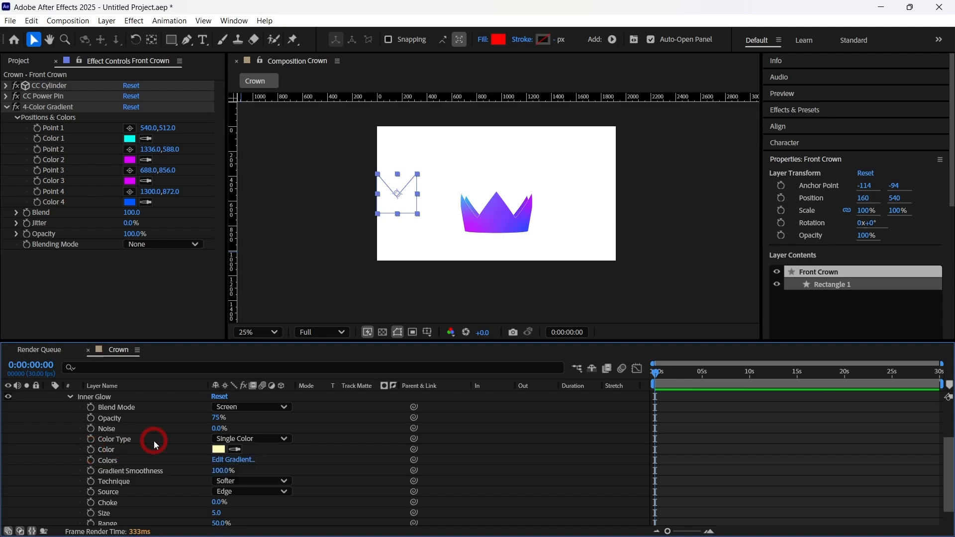
{"action": "key", "text": "period"}
{"action": "left_click", "coordinate": [251, 407]}
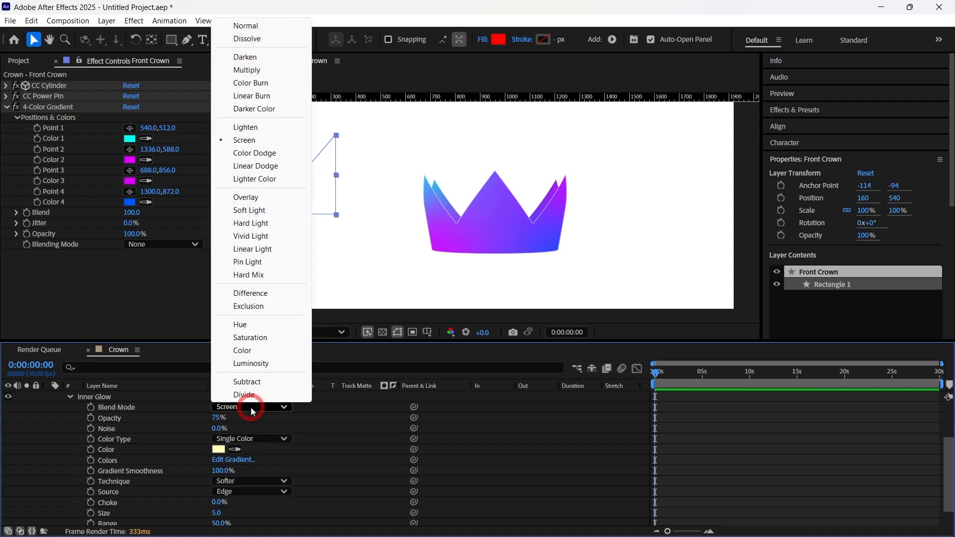
{"action": "left_click", "coordinate": [251, 70]}
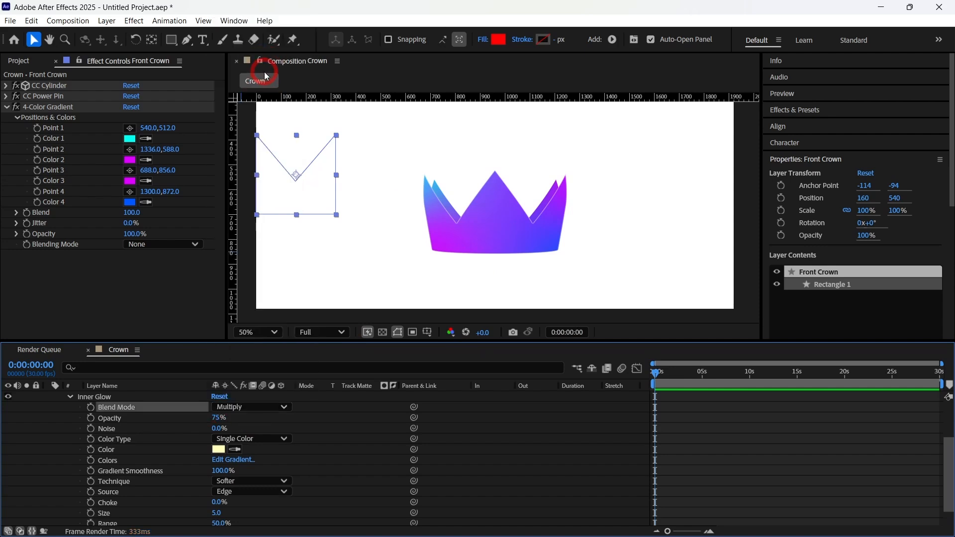
{"action": "left_click", "coordinate": [219, 449]}
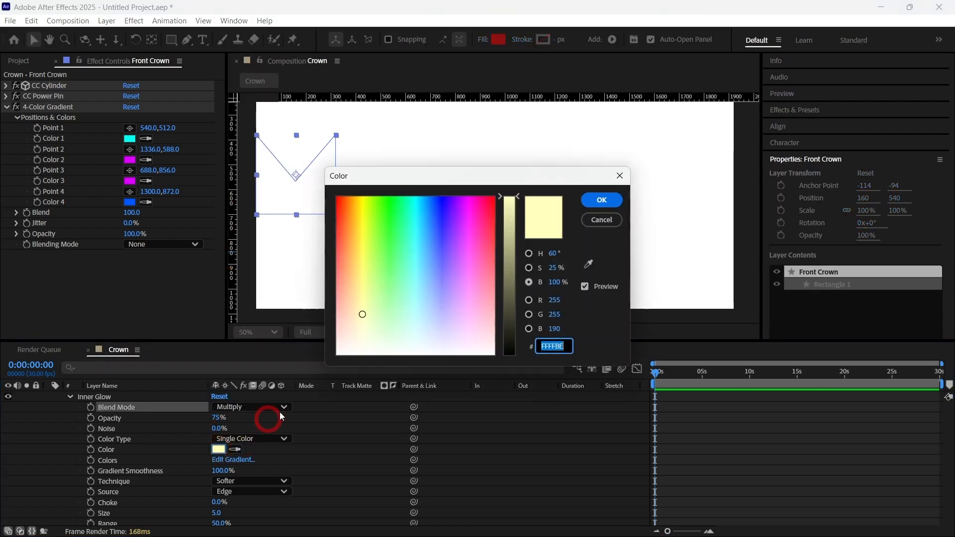
{"action": "left_click_drag", "start_coordinate": [515, 316], "coordinate": [508, 356]}
{"action": "left_click", "coordinate": [601, 200]}
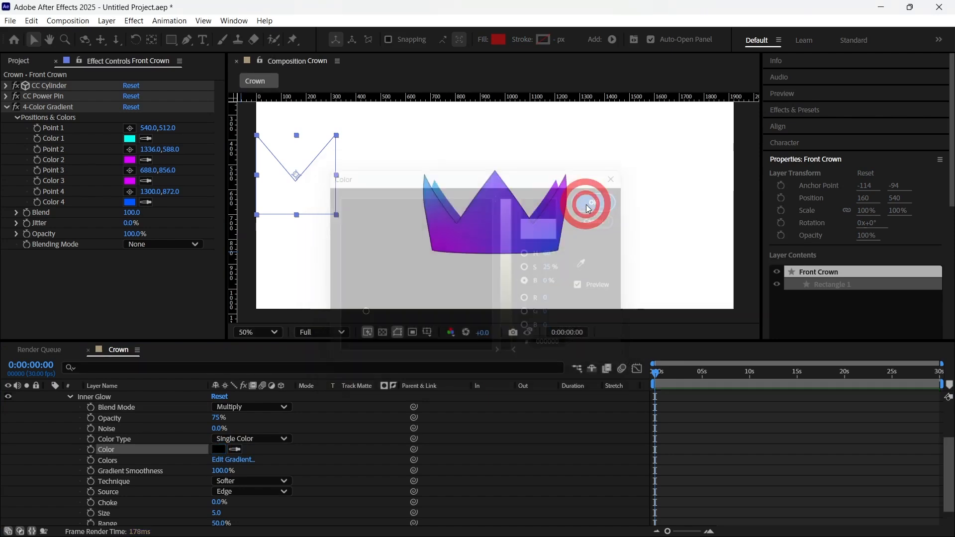
- Set the Inner Glow's Source to Center and its Size to 136, and collapse Front Crown's layer styles
{"action": "left_click", "coordinate": [242, 496]}
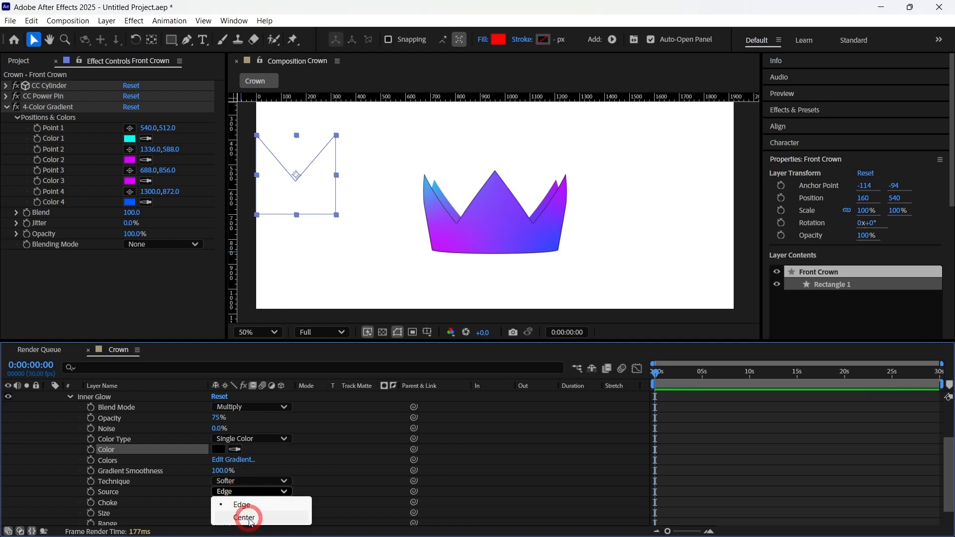
{"action": "left_click", "coordinate": [246, 516]}
{"action": "left_click_drag", "start_coordinate": [222, 508], "coordinate": [267, 507]}
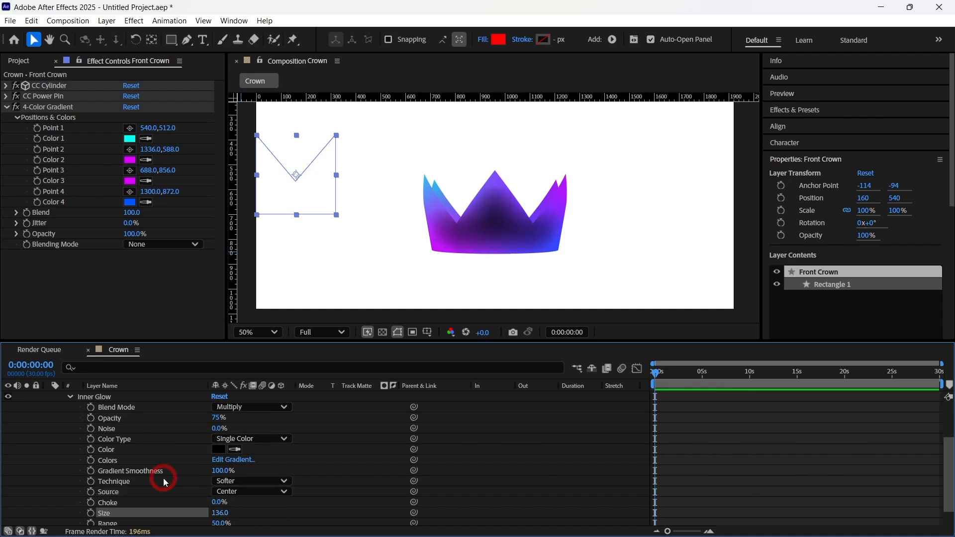
{"action": "scroll", "coordinate": [162, 480], "scroll_direction": "up", "scroll_amount": 2}
{"action": "left_click", "coordinate": [58, 440]}
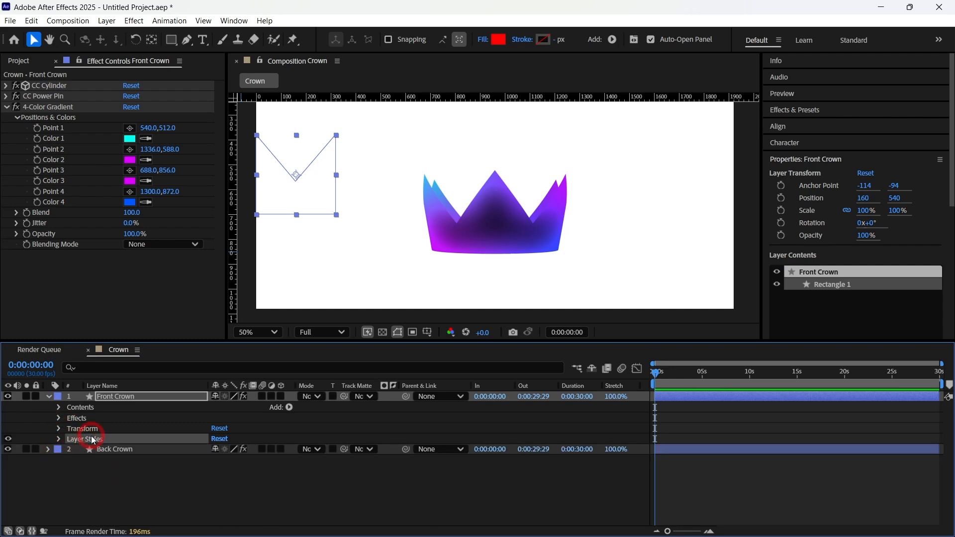
- Copy the Front Crown layer's layer styles onto the Back Crown layer
{"action": "key", "text": "ctrl+c"}
{"action": "left_click", "coordinate": [124, 452]}
{"action": "key", "text": "ctrl+v"}
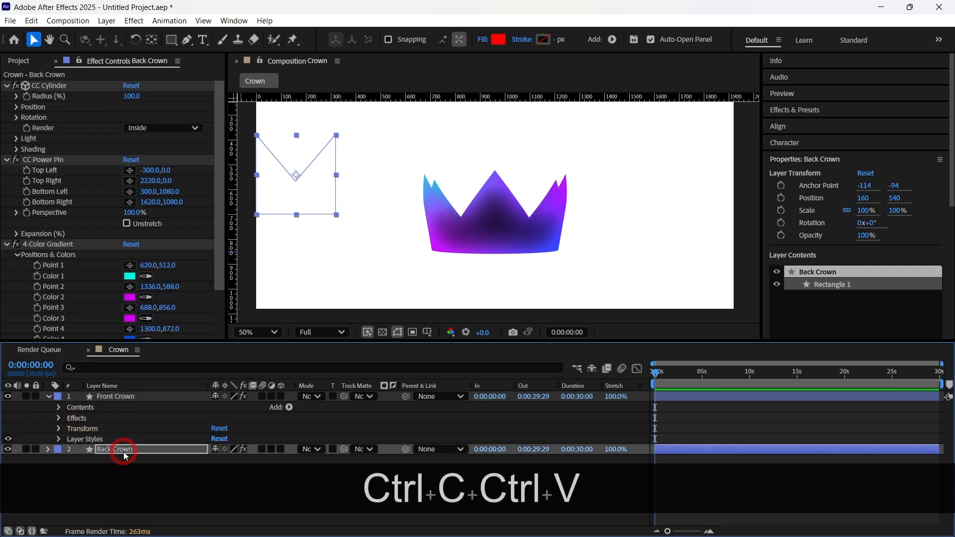
{"action": "left_click", "coordinate": [135, 465]}
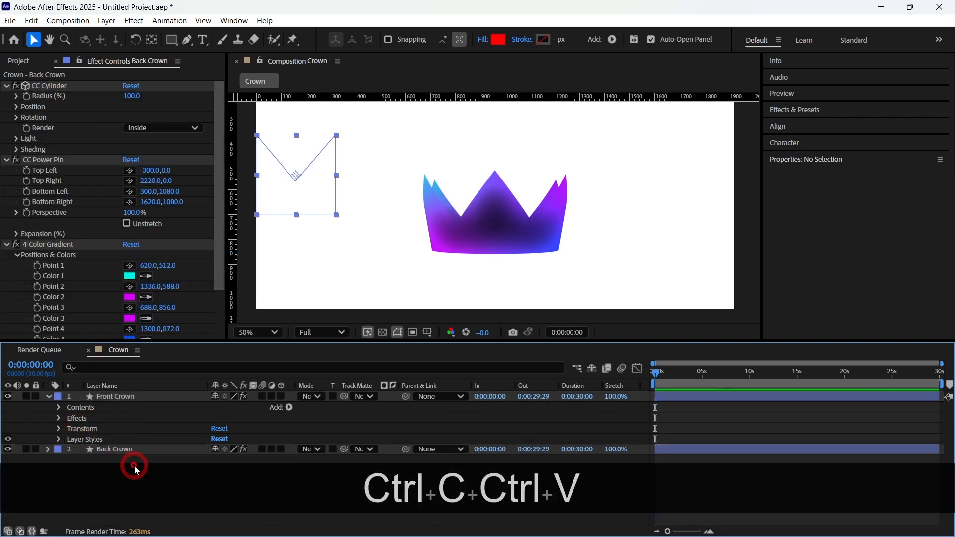
- Create a black 1920 x 1080 px solid named Background, place it beneath the crown layers, and lock it
{"action": "key", "text": "ctrl+y"}
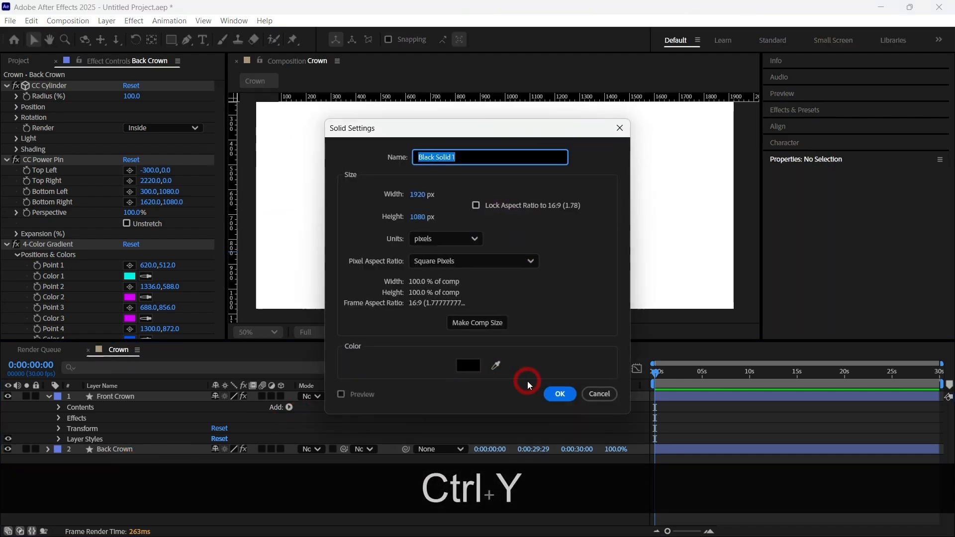
{"action": "type", "text": "Backgrou"}
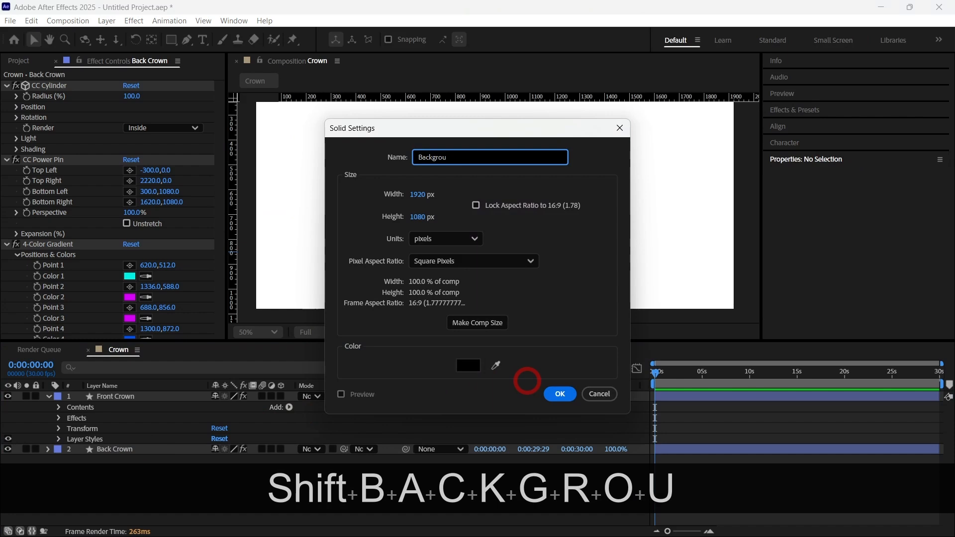
{"action": "type", "text": "nd"}
{"action": "key", "text": "Return"}
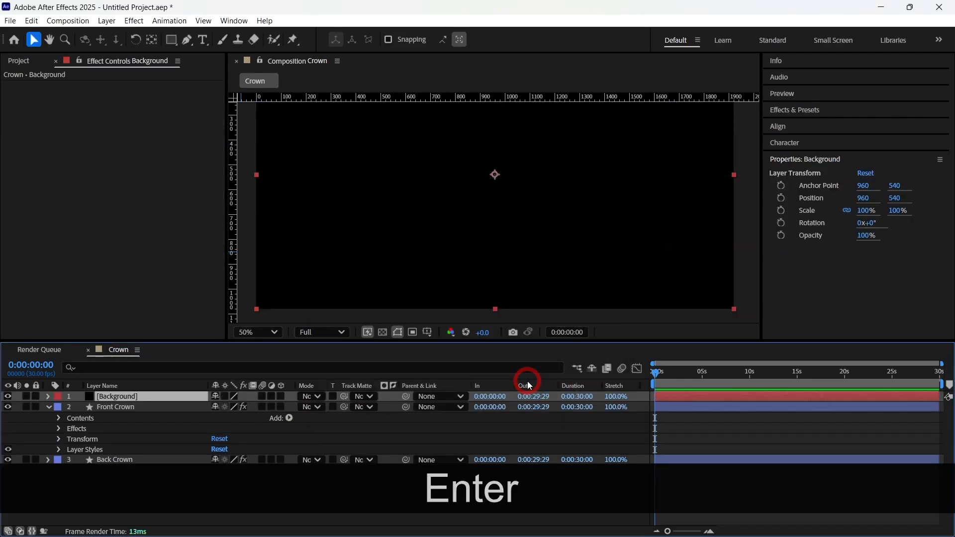
{"action": "left_click_drag", "start_coordinate": [147, 406], "coordinate": [150, 474]}
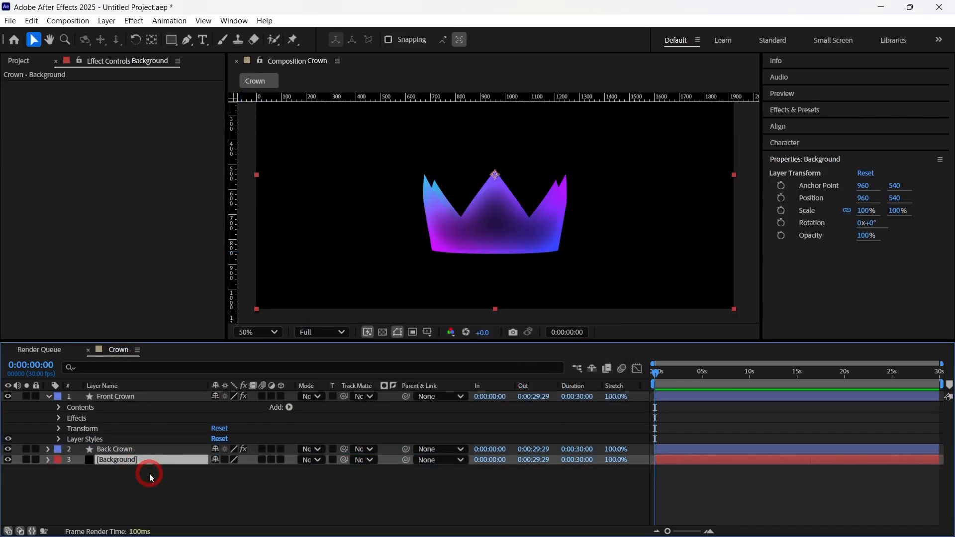
{"action": "left_click", "coordinate": [36, 459]}
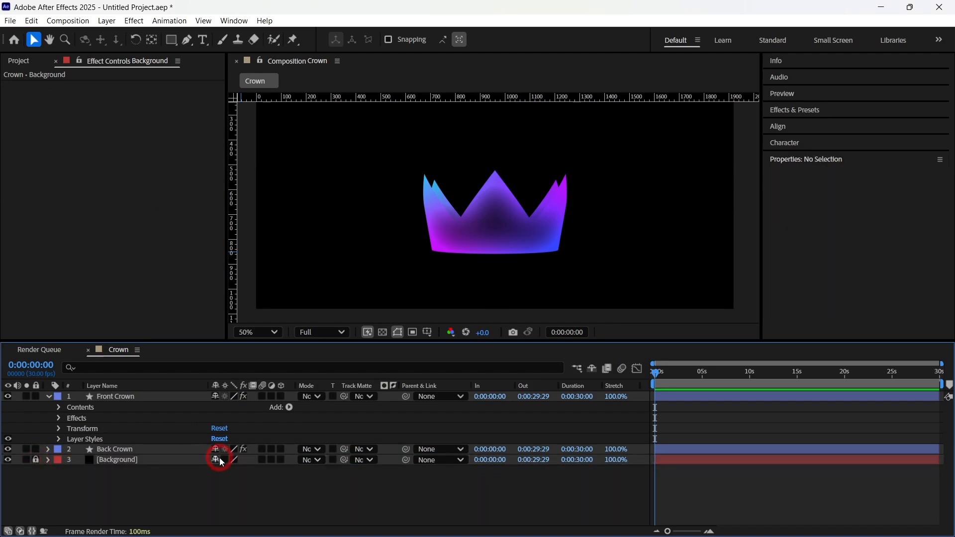
- Add an Inner Shadow layer style to the Front Crown layer
{"action": "key", "text": "period"}
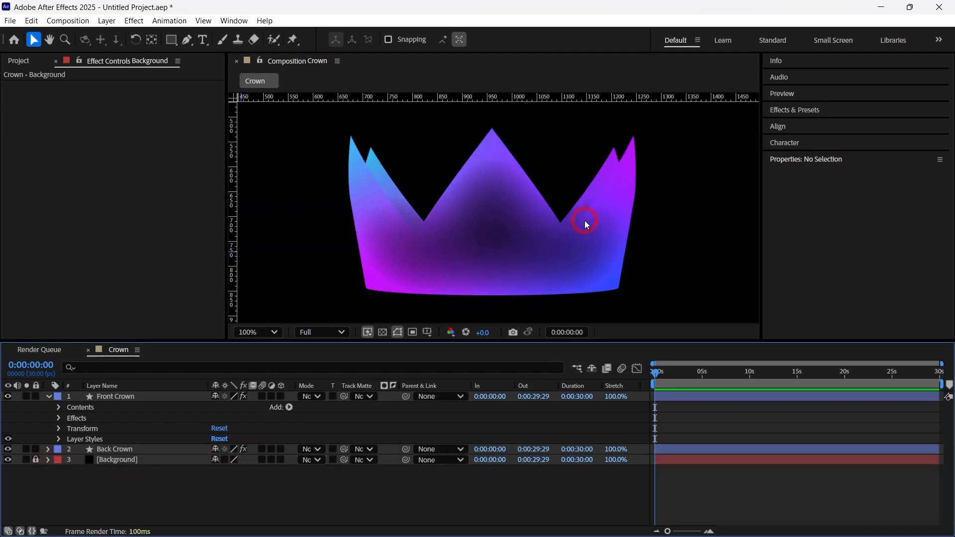
{"action": "left_click", "coordinate": [169, 428]}
{"action": "left_click", "coordinate": [134, 398]}
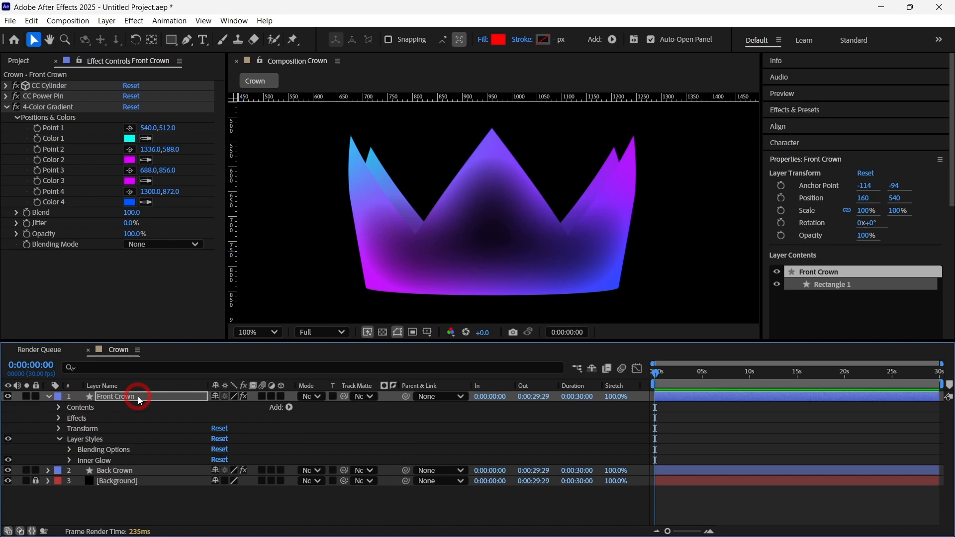
{"action": "right_click", "coordinate": [138, 396]}
{"action": "mouse_move", "coordinate": [232, 197]}
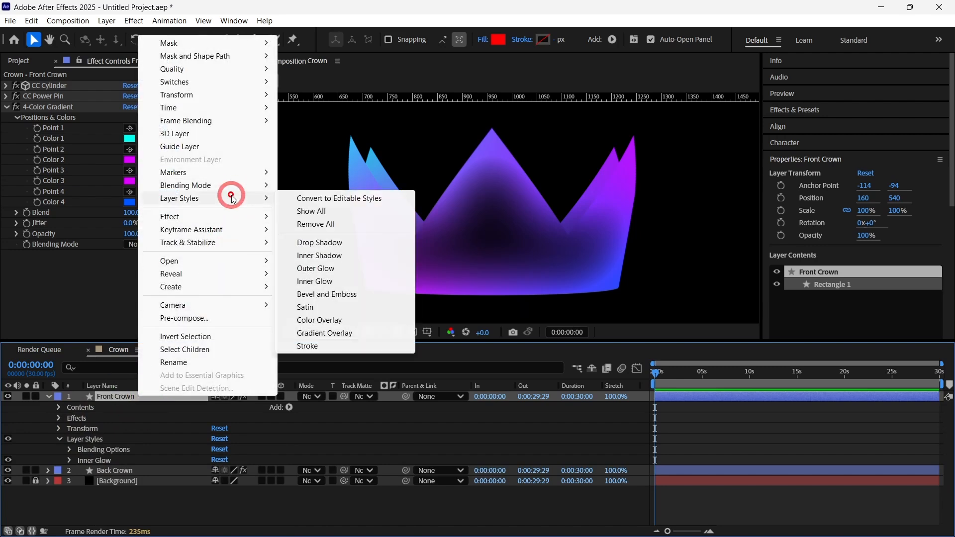
{"action": "left_click", "coordinate": [360, 256]}
{"action": "left_click", "coordinate": [139, 472]}
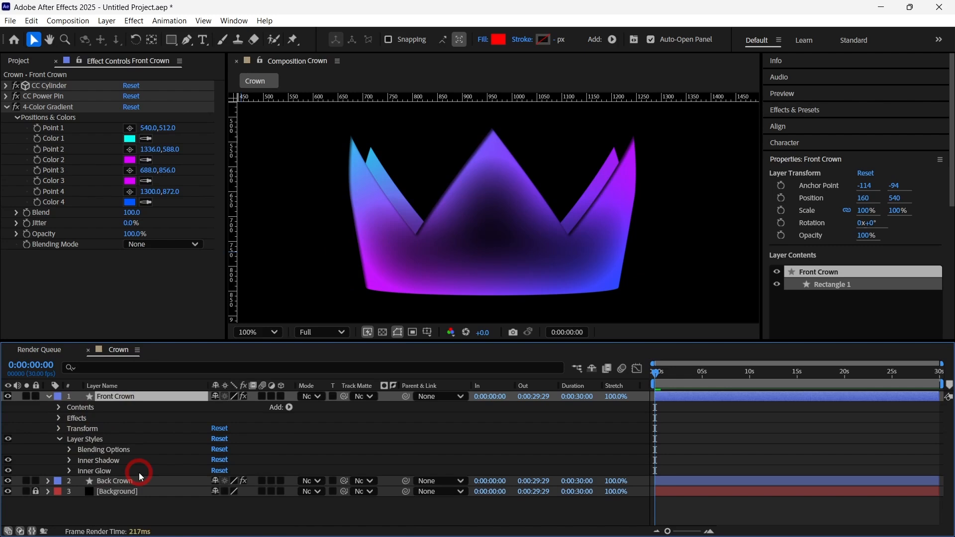
- Set the blend mode of Front Crown's Inner Shadow to Screen and its color to white (FFFFFF)
{"action": "left_click", "coordinate": [69, 460]}
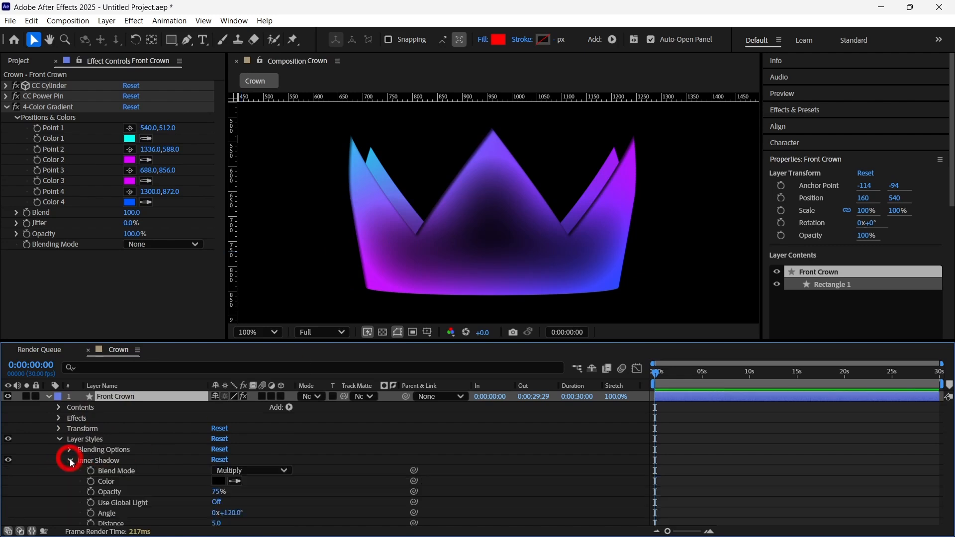
{"action": "left_click", "coordinate": [242, 469]}
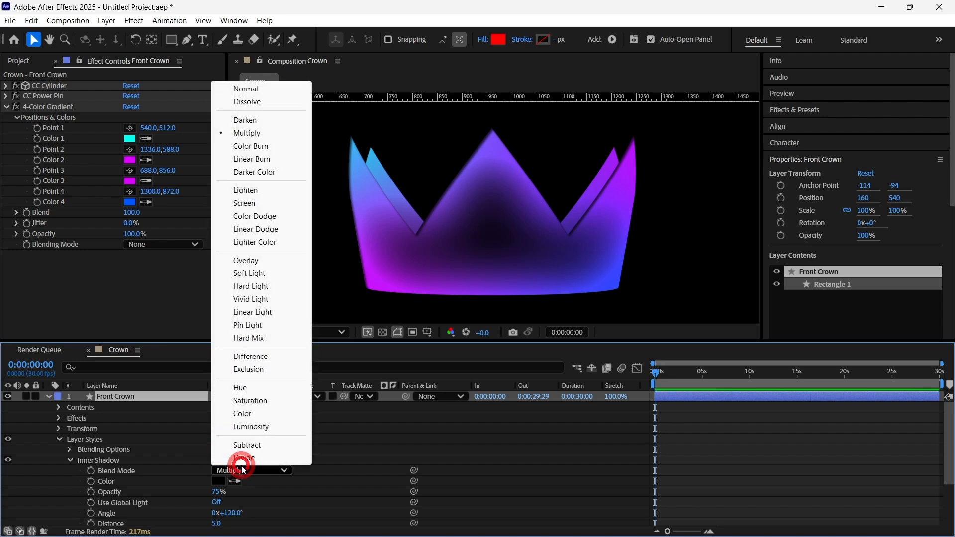
{"action": "left_click", "coordinate": [279, 204]}
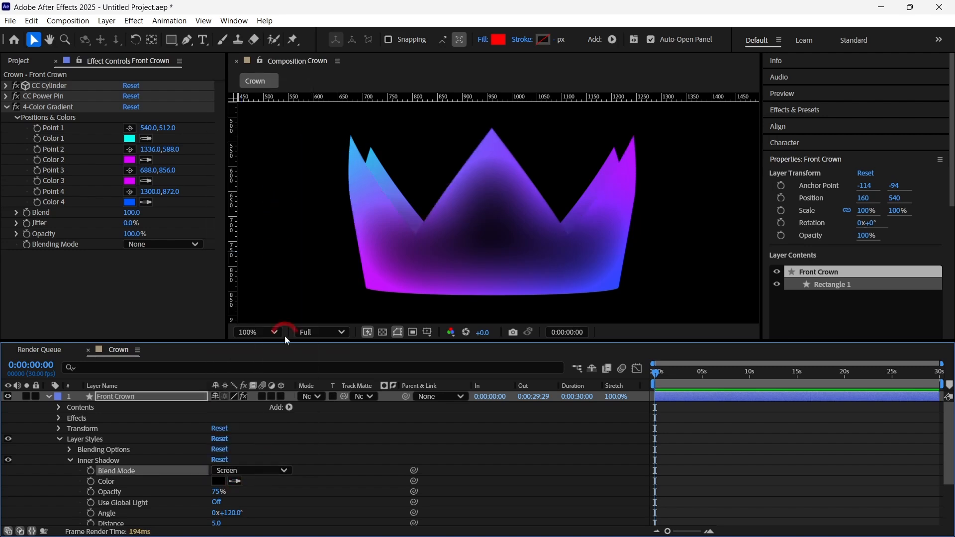
{"action": "scroll", "coordinate": [226, 477], "scroll_direction": "down", "scroll_amount": 3}
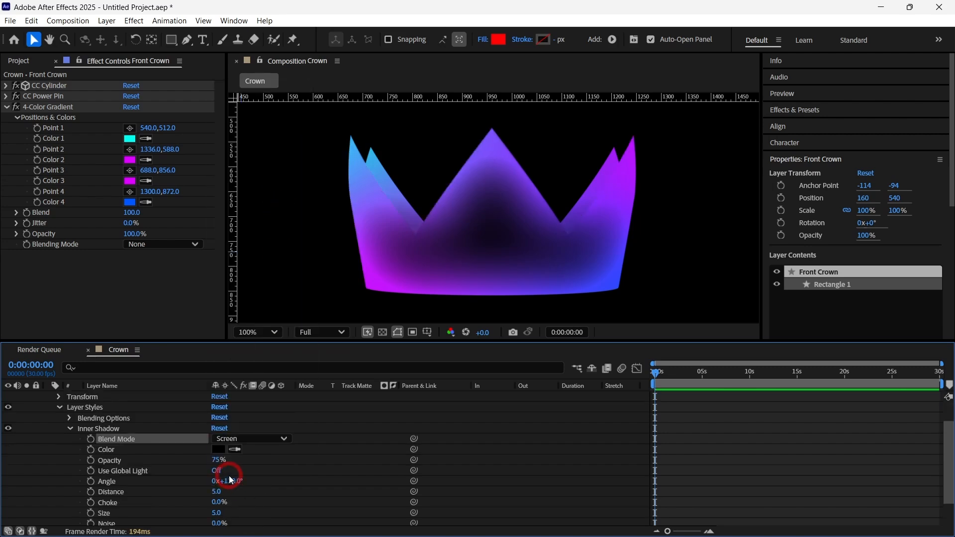
{"action": "left_click", "coordinate": [219, 450]}
{"action": "left_click", "coordinate": [473, 229]}
{"action": "left_click", "coordinate": [512, 189]}
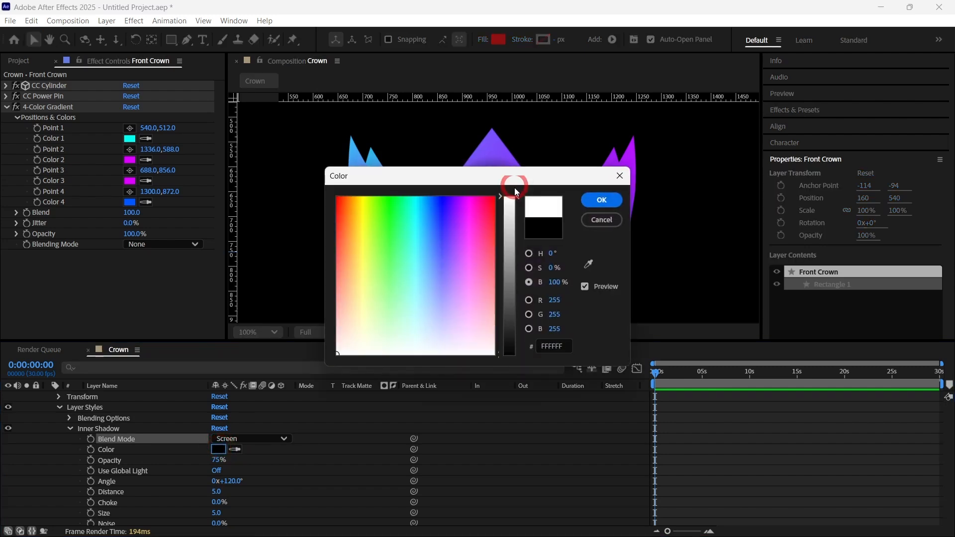
{"action": "left_click", "coordinate": [597, 182]}
{"action": "left_click", "coordinate": [602, 200]}
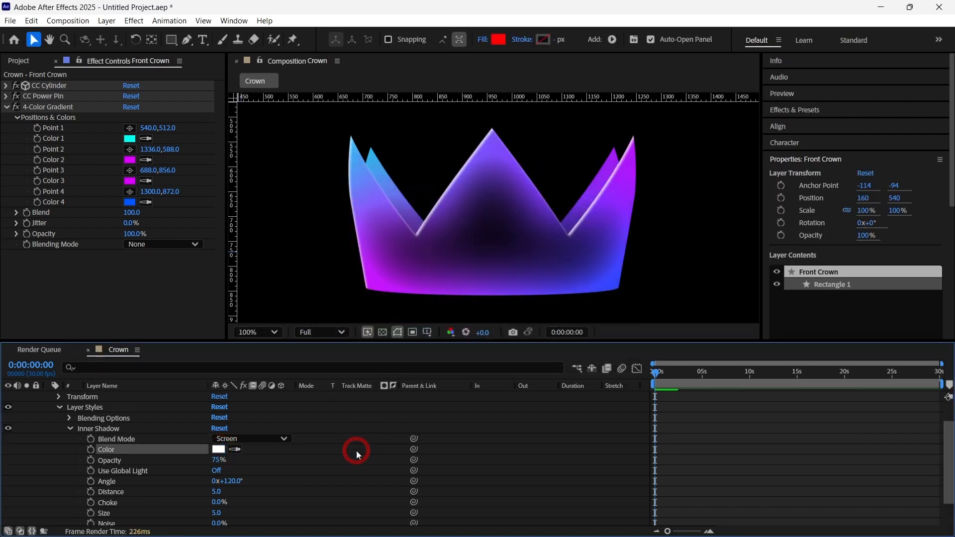
- Try Inner Shadow opacities of 50% and 75% with a size of 27 on Front Crown
{"action": "scroll", "coordinate": [258, 487], "scroll_direction": "down", "scroll_amount": 3}
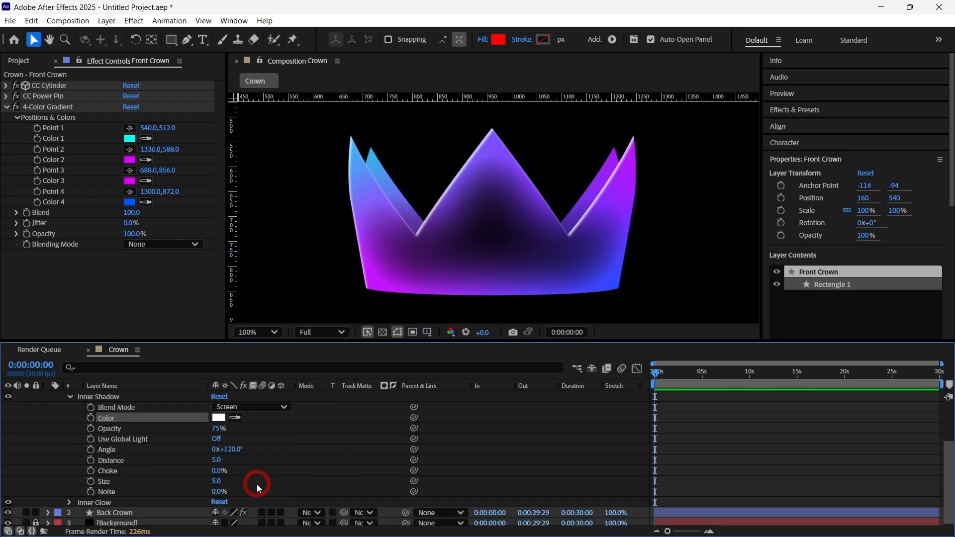
{"action": "left_click", "coordinate": [217, 428]}
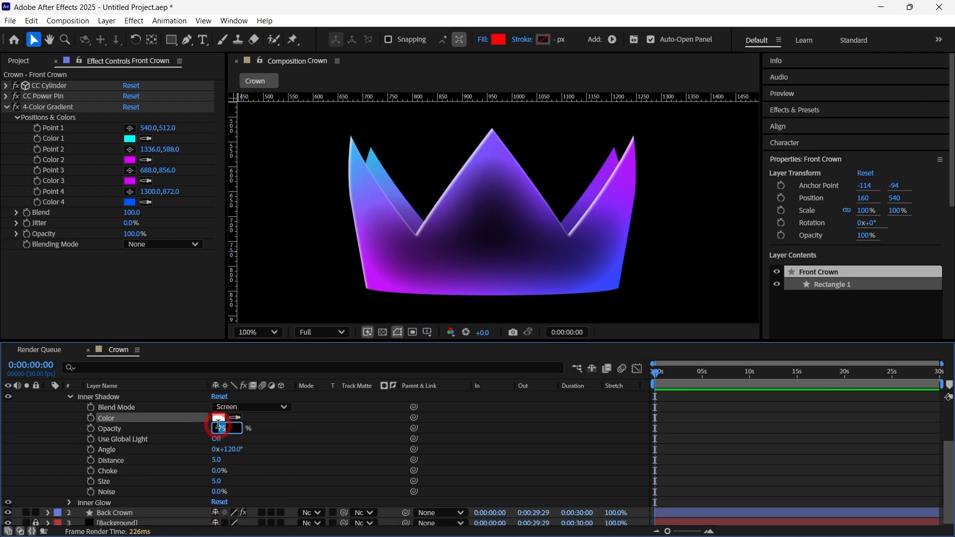
{"action": "type", "text": "50"}
{"action": "key", "text": "Return"}
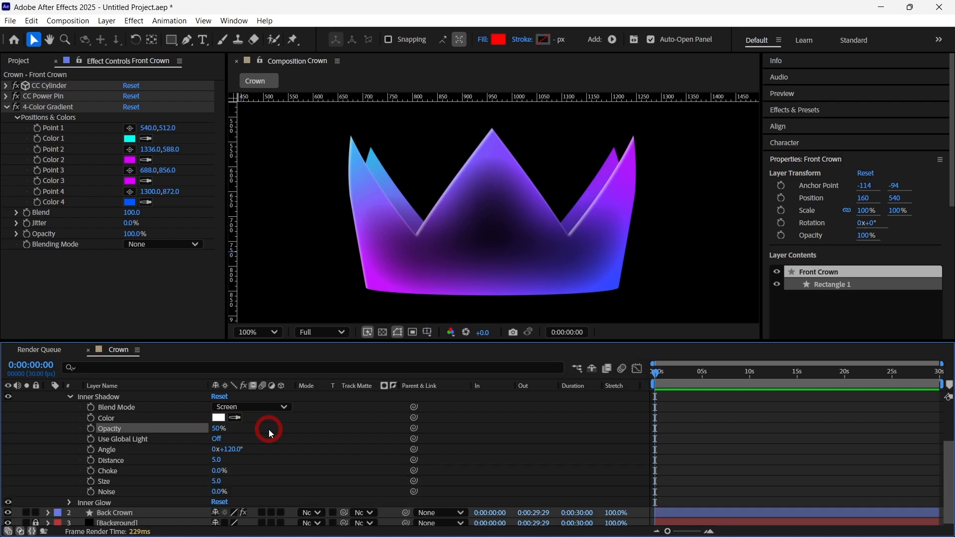
{"action": "left_click_drag", "start_coordinate": [219, 480], "coordinate": [231, 473]}
{"action": "left_click", "coordinate": [222, 427]}
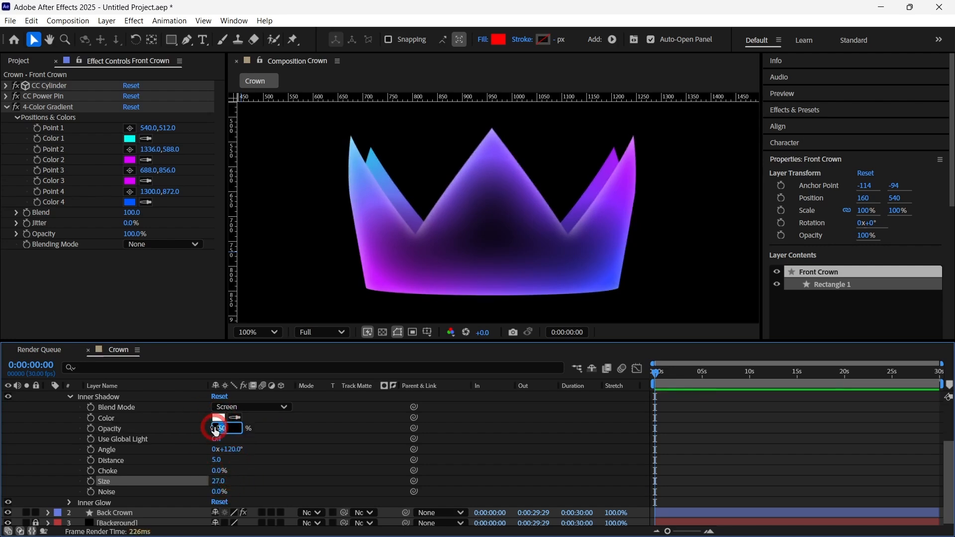
{"action": "type", "text": "75"}
{"action": "key", "text": "Return"}
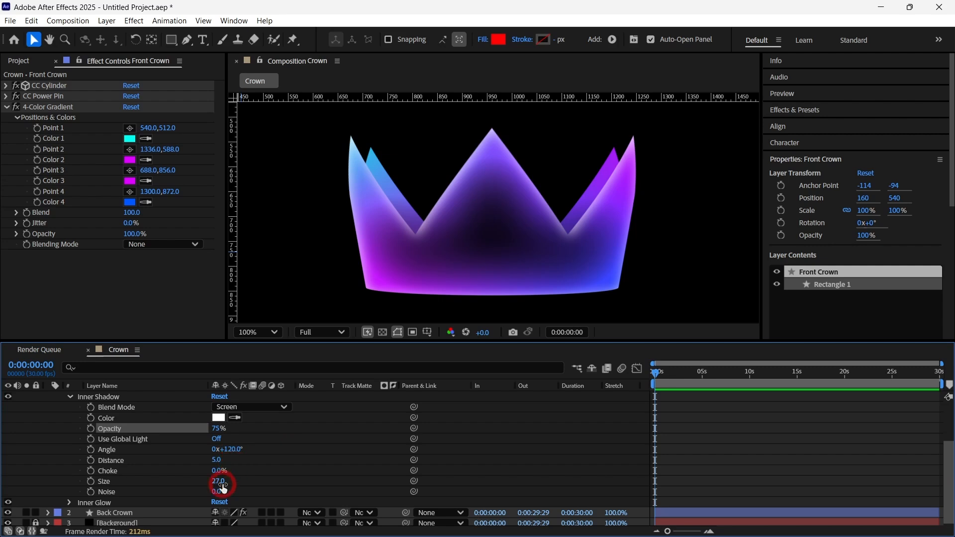
- Set the Inner Shadow's Size to 42 and its Opacity to 100%, and collapse its properties
{"action": "left_click_drag", "start_coordinate": [223, 486], "coordinate": [233, 458]}
{"action": "scroll", "coordinate": [266, 462], "scroll_direction": "up", "scroll_amount": 1}
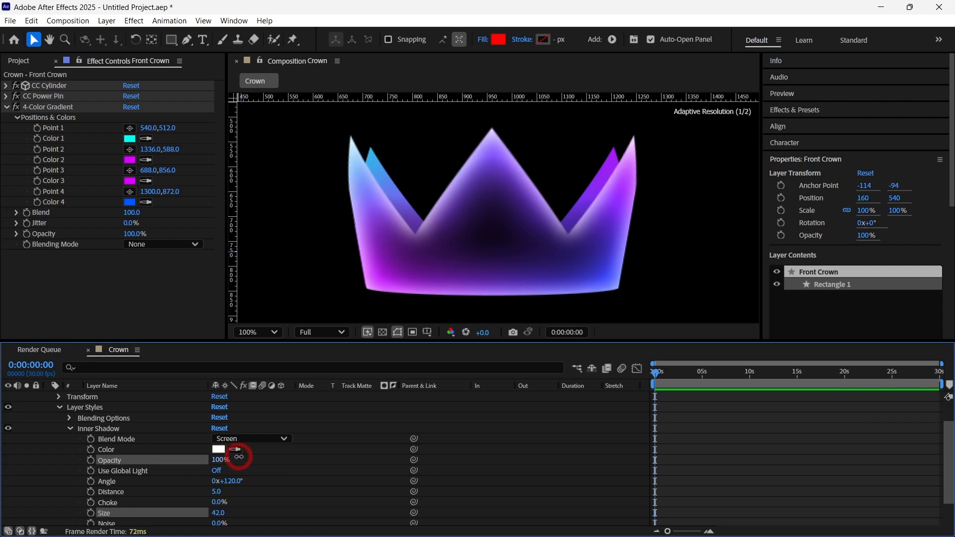
{"action": "scroll", "coordinate": [256, 454], "scroll_direction": "up", "scroll_amount": 1}
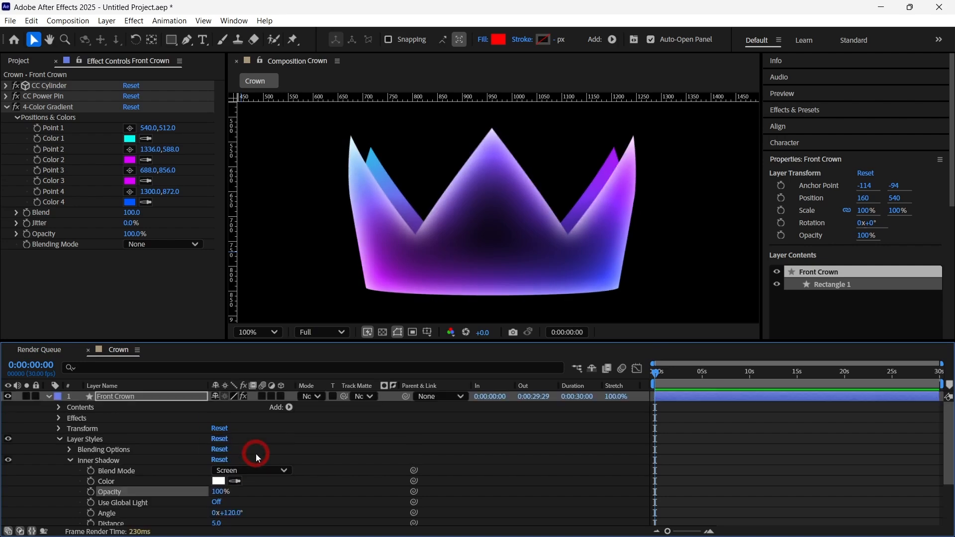
{"action": "left_click", "coordinate": [70, 461]}
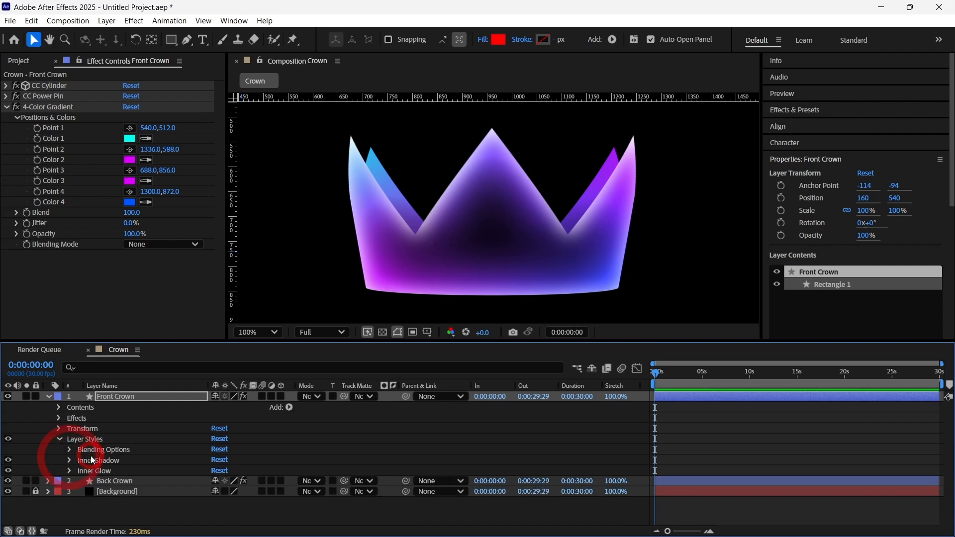
- Copy Front Crown's Inner Shadow style onto the Back Crown layer
{"action": "left_click", "coordinate": [99, 460]}
{"action": "key", "text": "ctrl+c"}
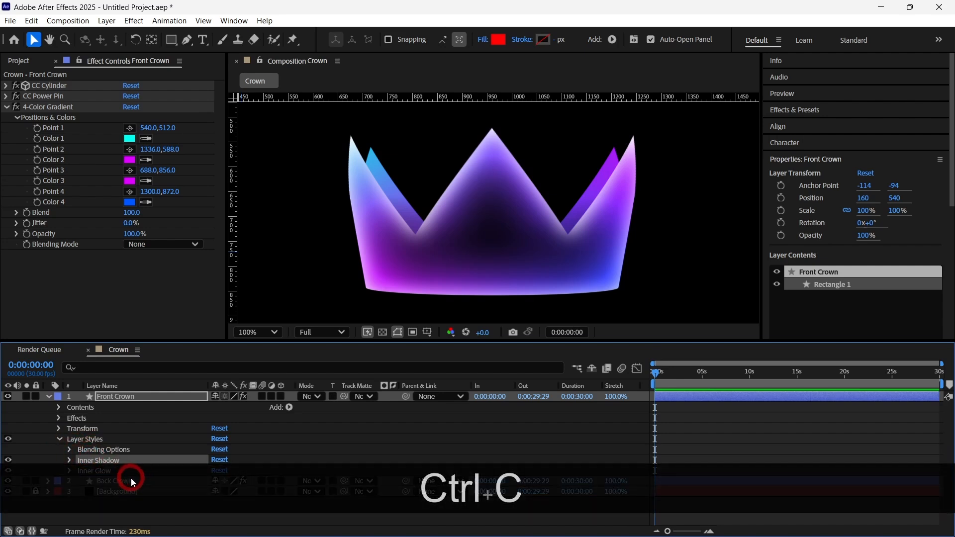
{"action": "left_click", "coordinate": [130, 480]}
{"action": "key", "text": "ctrl+v"}
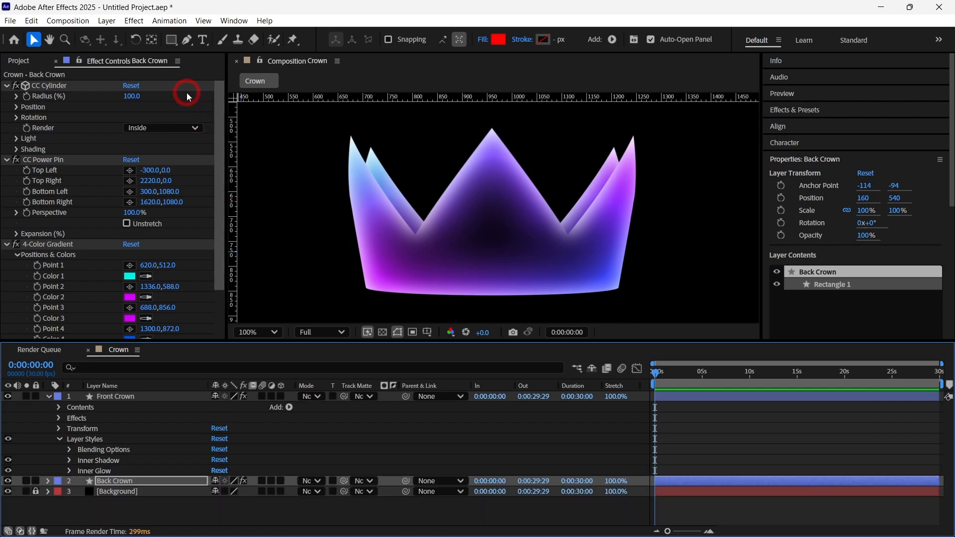
{"action": "left_click", "coordinate": [178, 40]}
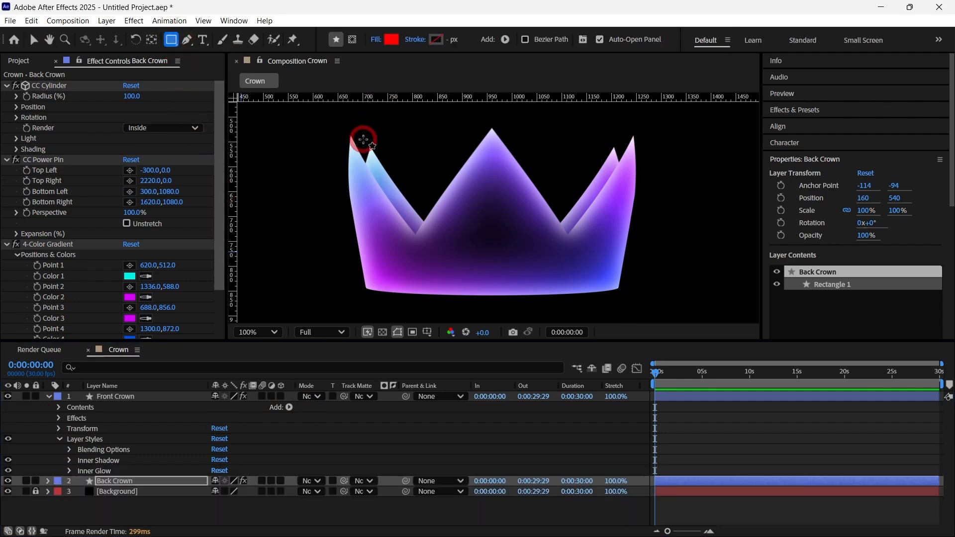
{"action": "left_click", "coordinate": [239, 497]}
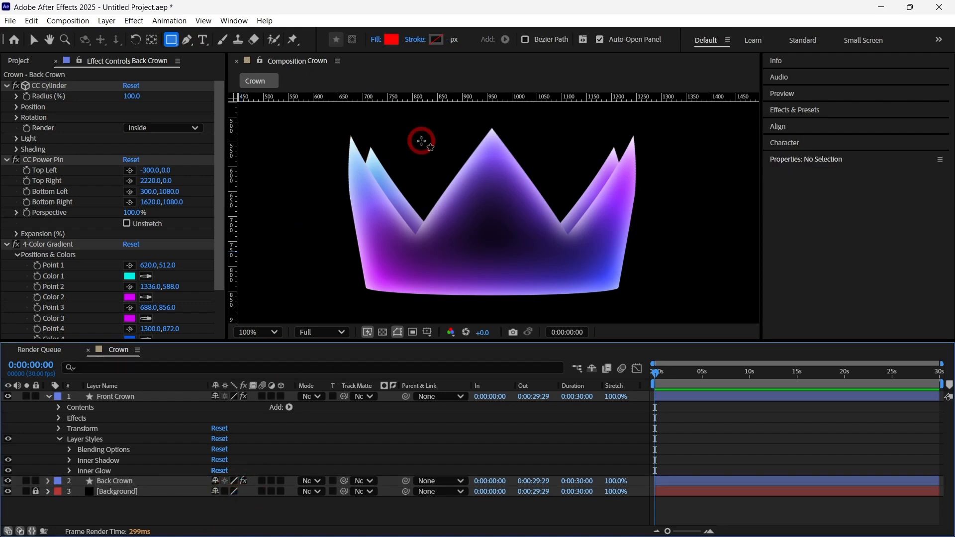
{"action": "scroll", "coordinate": [426, 136], "scroll_direction": "up", "scroll_amount": 4}
{"action": "scroll", "coordinate": [426, 137], "scroll_direction": "down", "scroll_amount": 2}
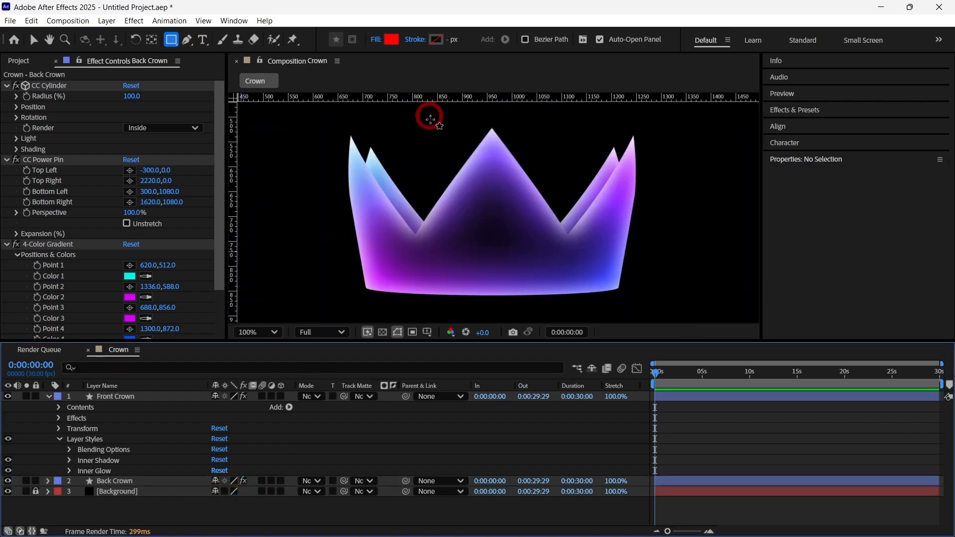
{"action": "left_click_drag", "start_coordinate": [433, 143], "coordinate": [409, 203]}
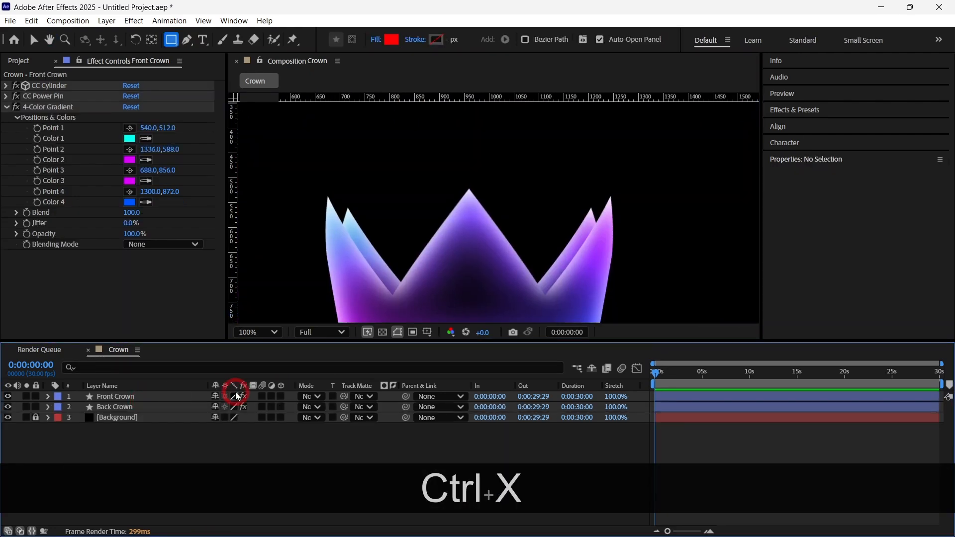
- Find the CC Radial Fast Blur effect with the search term "fast" and apply it to the Front Crown layer
{"action": "left_click", "coordinate": [106, 396]}
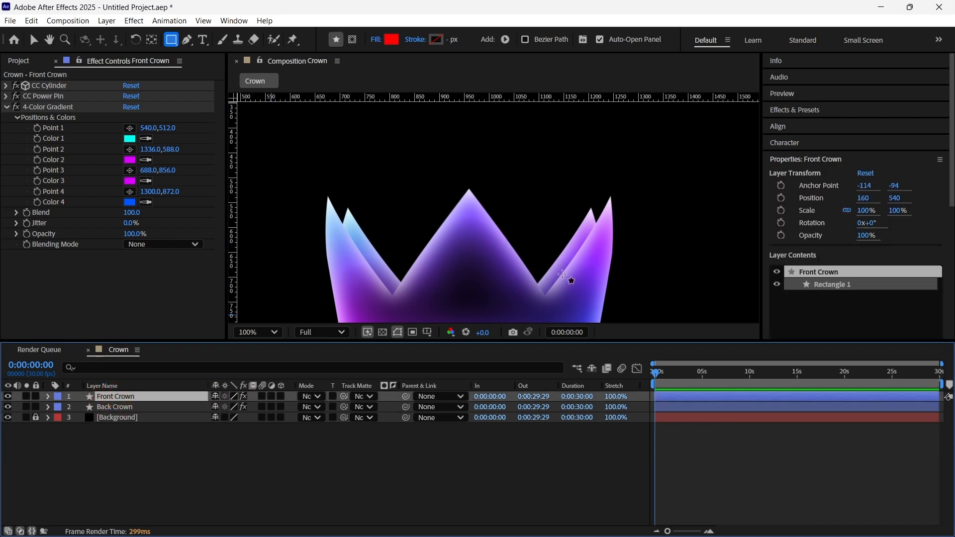
{"action": "left_click", "coordinate": [850, 110]}
{"action": "left_click_drag", "start_coordinate": [836, 125], "coordinate": [759, 124]}
{"action": "type", "text": "fast"}
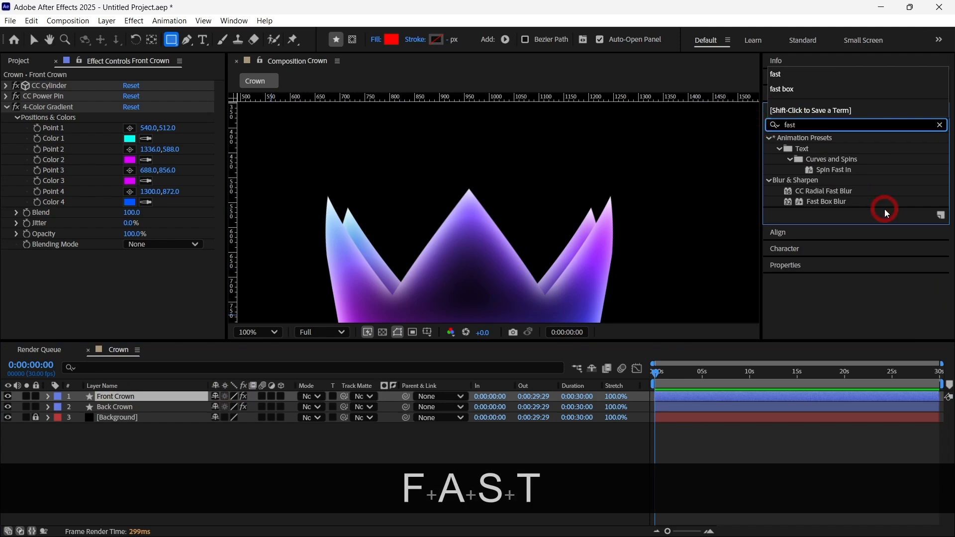
{"action": "double_click", "coordinate": [846, 191]}
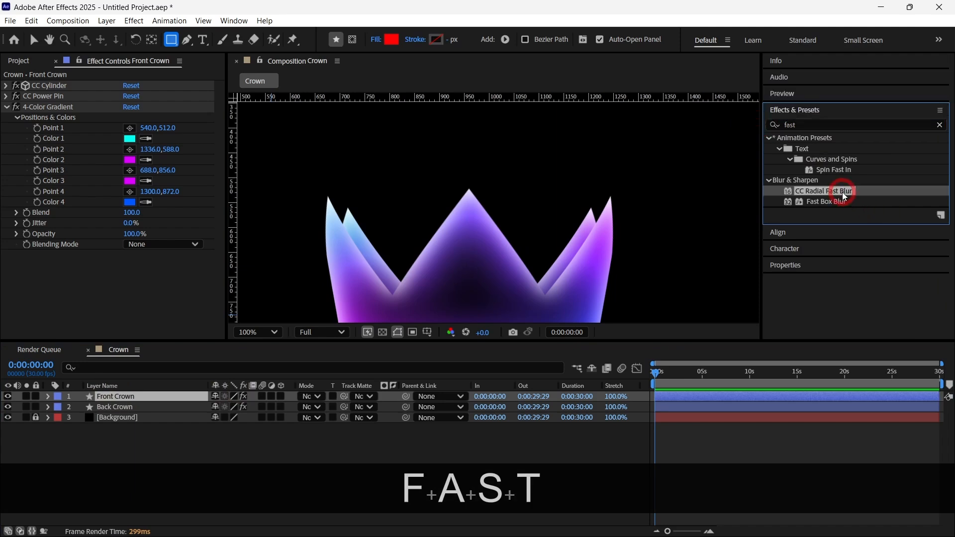
{"action": "key", "text": "space"}
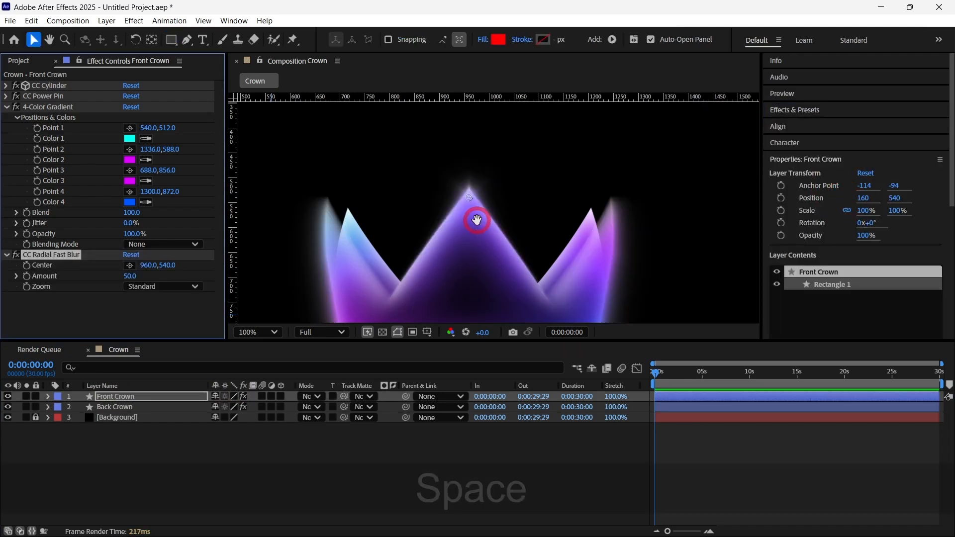
- Set the CC Radial Fast Blur Amount on the Front Crown layer to 30
{"action": "left_click_drag", "start_coordinate": [477, 219], "coordinate": [484, 160]}
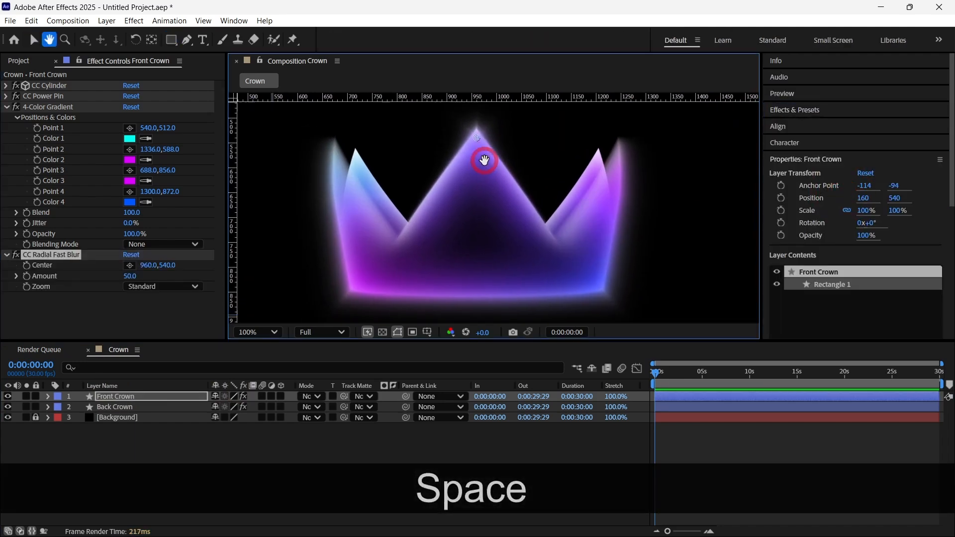
{"action": "left_click", "coordinate": [134, 275]}
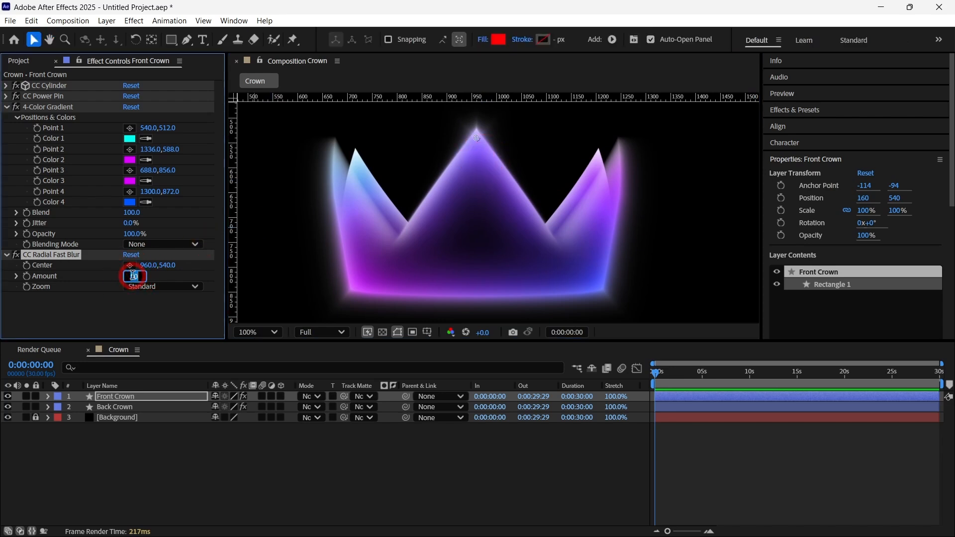
{"action": "type", "text": "30"}
{"action": "key", "text": "KP_Enter"}
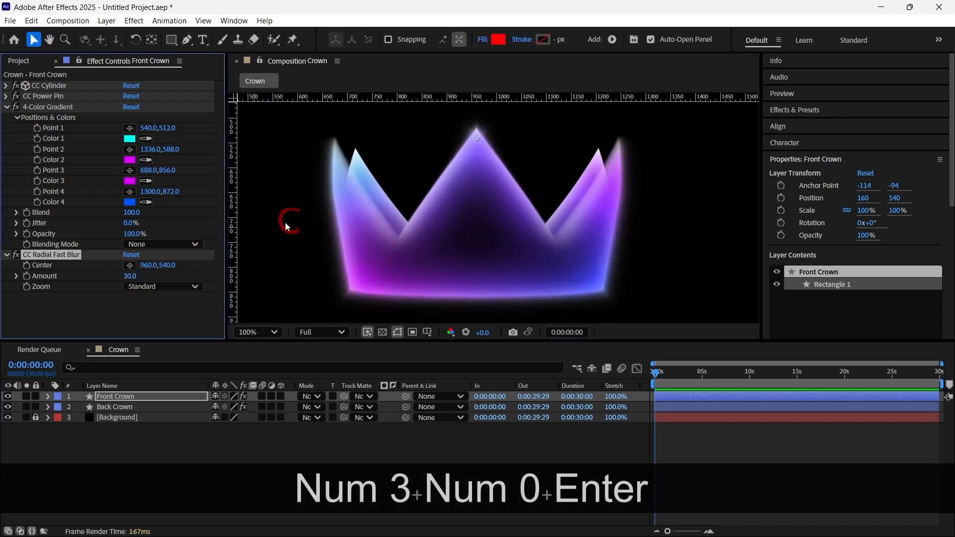
- Move the Front Crown's radial blur center down inside the crown, to about 962, 776
{"action": "scroll", "coordinate": [303, 216], "scroll_direction": "down", "scroll_amount": 2}
{"action": "scroll", "coordinate": [545, 221], "scroll_direction": "down", "scroll_amount": 3}
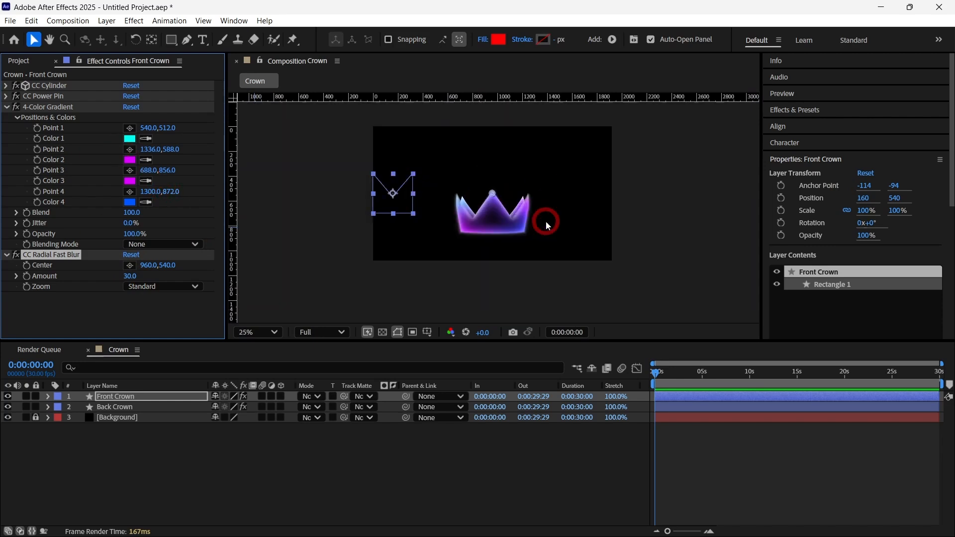
{"action": "scroll", "coordinate": [545, 221], "scroll_direction": "up", "scroll_amount": 1}
{"action": "scroll", "coordinate": [545, 221], "scroll_direction": "up", "scroll_amount": 2}
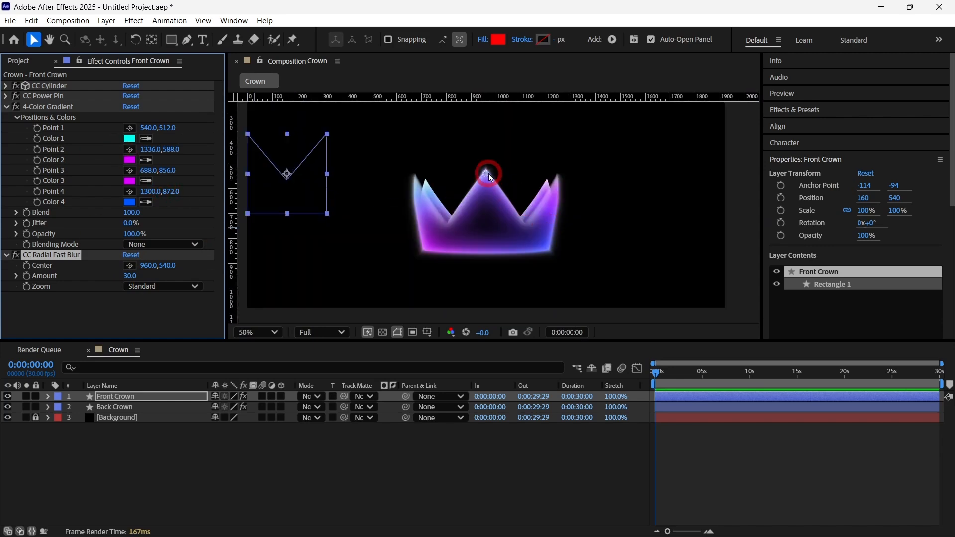
{"action": "key", "text": "v"}
{"action": "left_click_drag", "start_coordinate": [488, 173], "coordinate": [488, 231]}
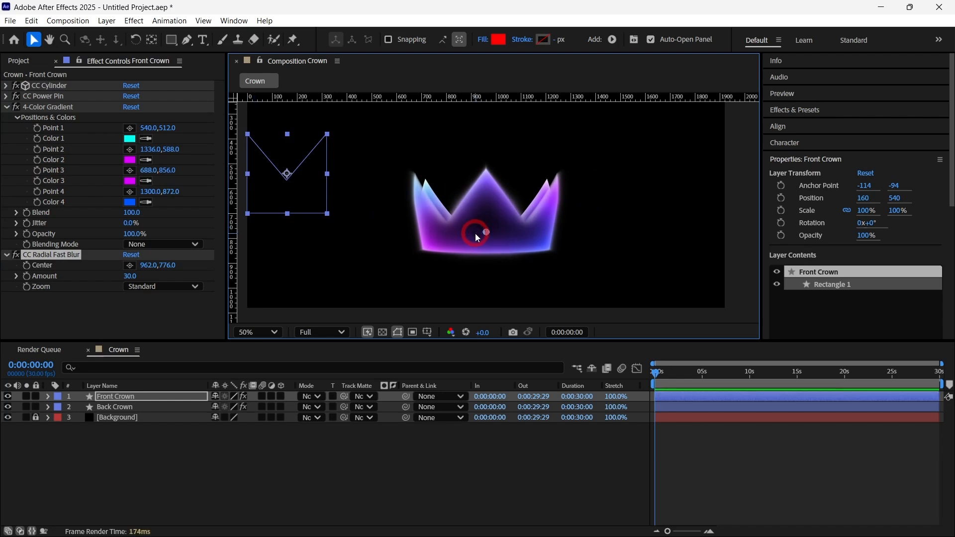
- Copy the CC Radial Fast Blur effect from Front Crown onto the Back Crown layer
{"action": "key", "text": "ctrl+c"}
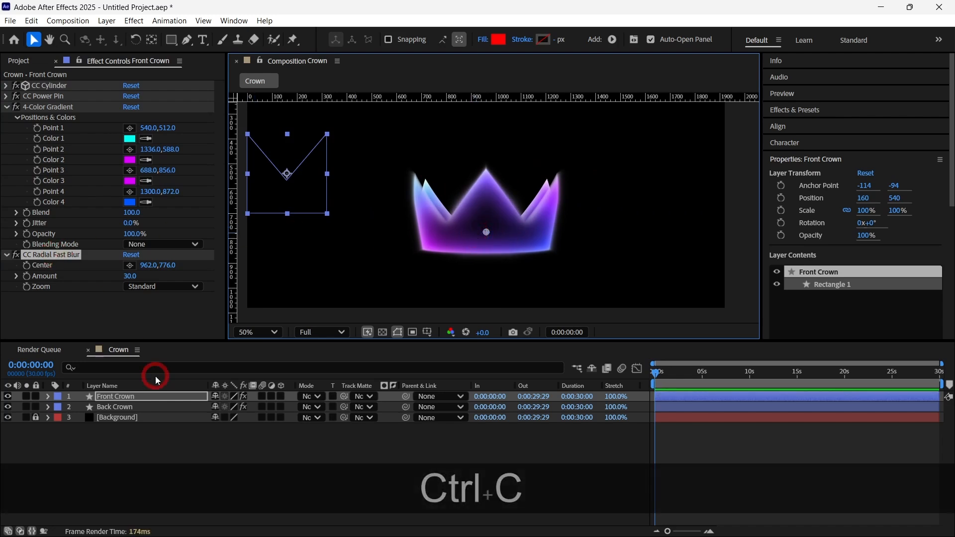
{"action": "left_click", "coordinate": [144, 407]}
{"action": "key", "text": "ctrl+v"}
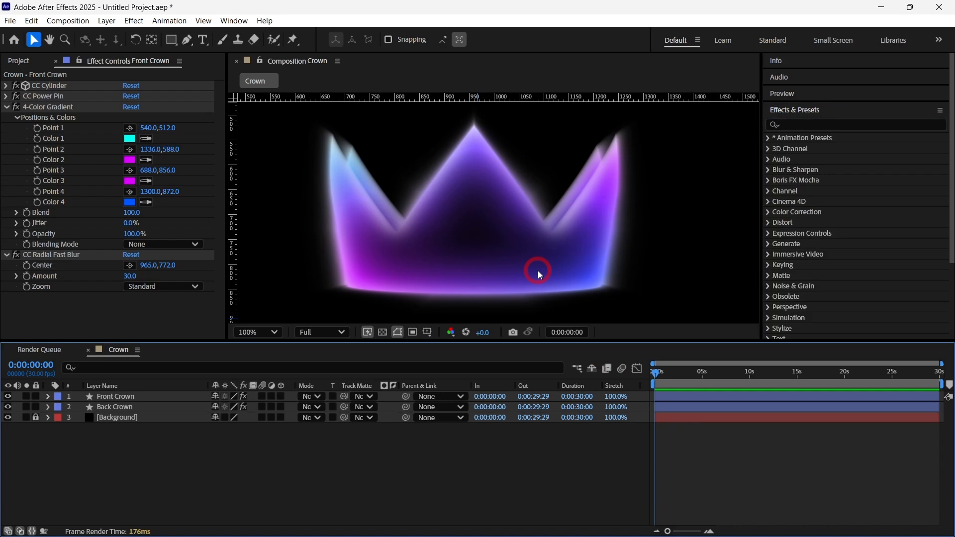
- Draw a red square about 214 px wide over the crown's middle peak and center its anchor point
{"action": "left_click", "coordinate": [176, 42]}
{"action": "scroll", "coordinate": [536, 182], "scroll_direction": "down", "scroll_amount": 2}
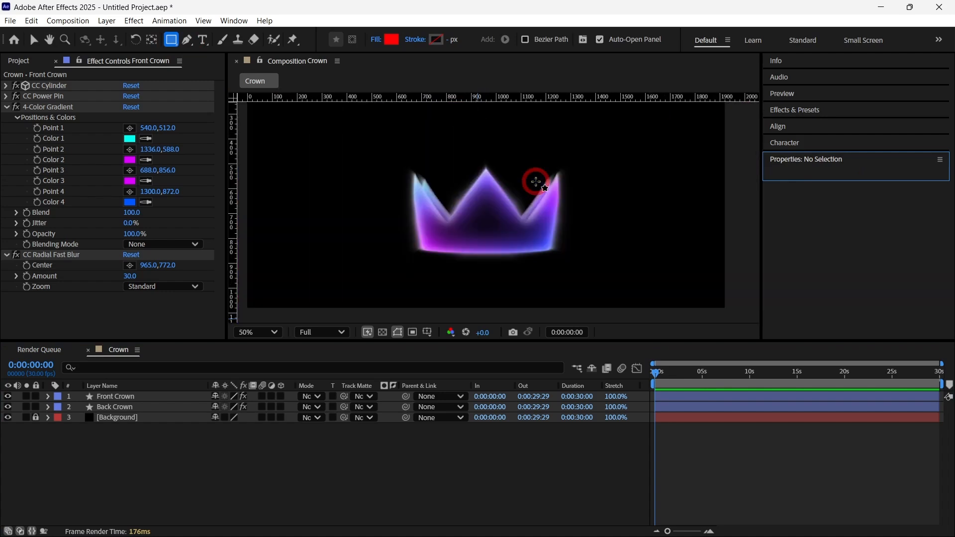
{"action": "left_click_drag", "start_coordinate": [457, 134], "coordinate": [504, 187]}
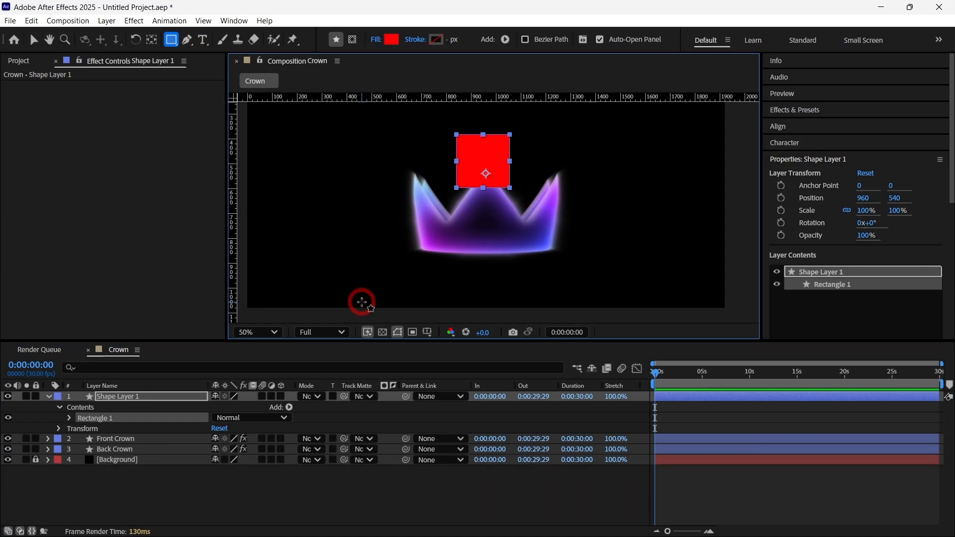
{"action": "key", "text": "ctrl+alt+Home"}
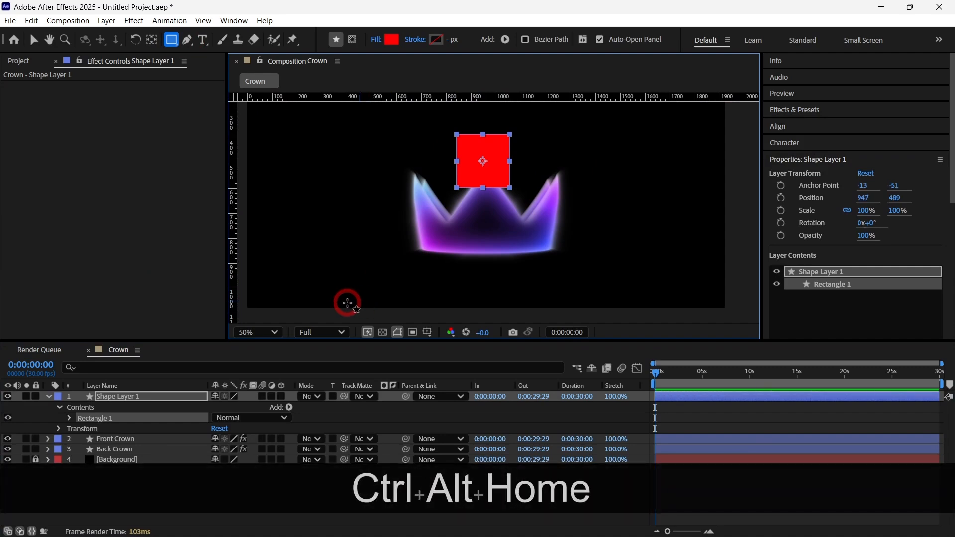
- Rename the square's layer as Base and place it between the Front Crown and Back Crown layers
{"action": "left_click", "coordinate": [113, 395]}
{"action": "key", "text": "Return"}
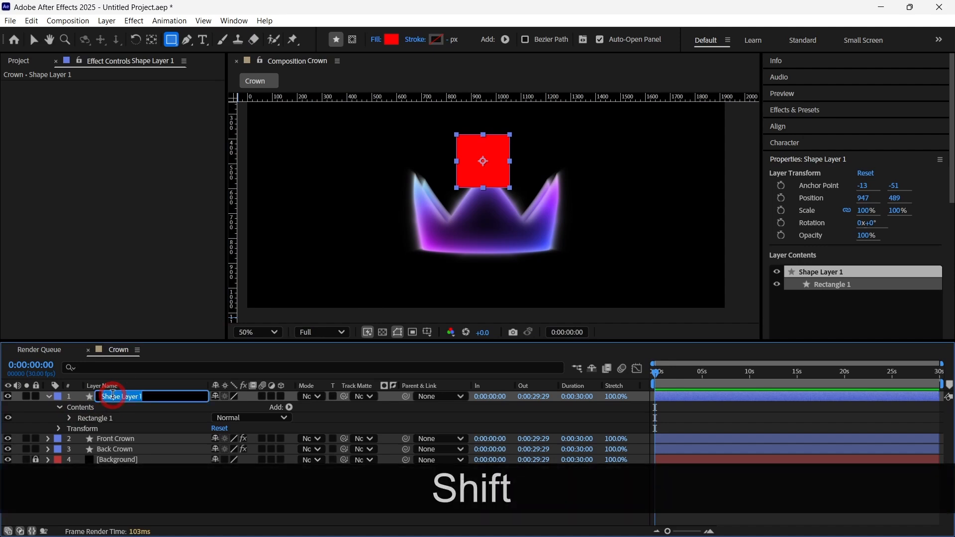
{"action": "type", "text": "Base"}
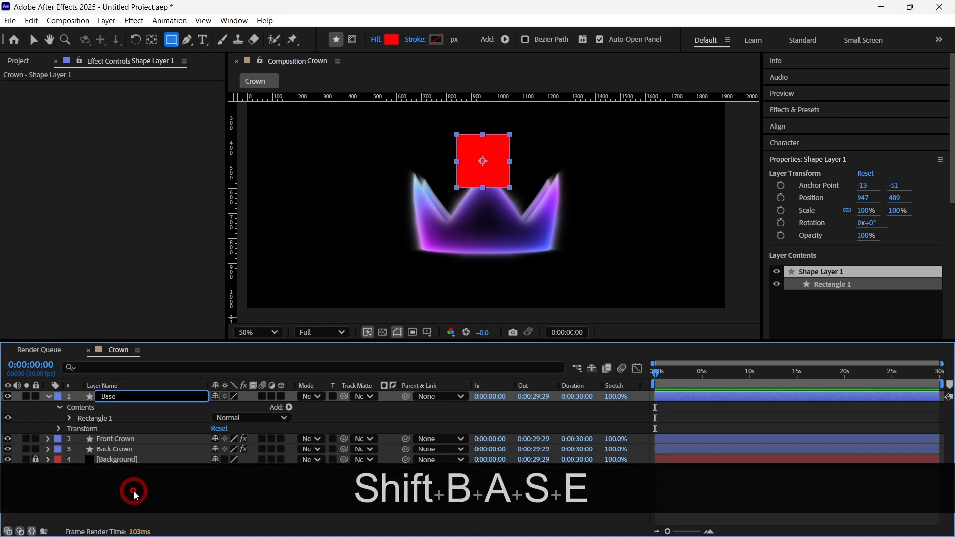
{"action": "left_click", "coordinate": [134, 490]}
{"action": "left_click", "coordinate": [139, 397]}
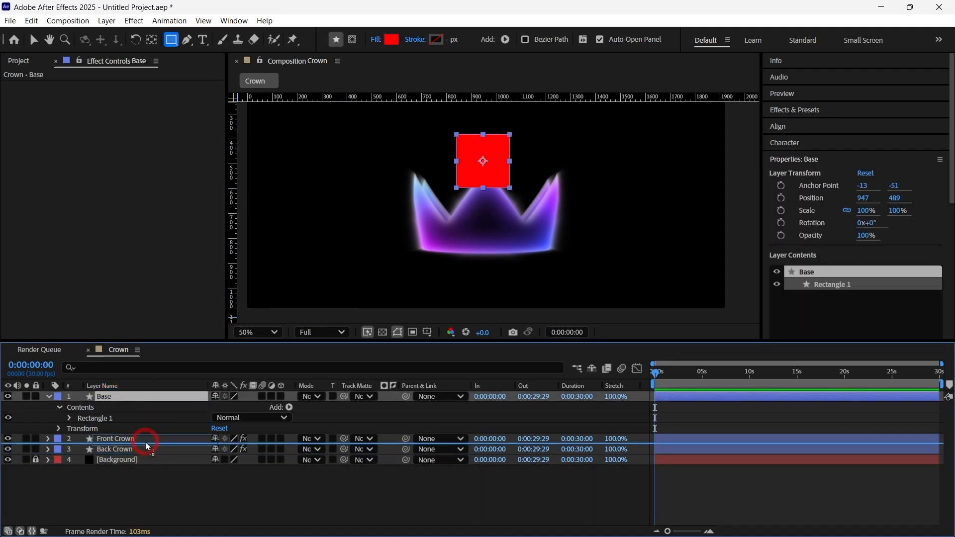
{"action": "left_click_drag", "start_coordinate": [147, 446], "coordinate": [145, 394]}
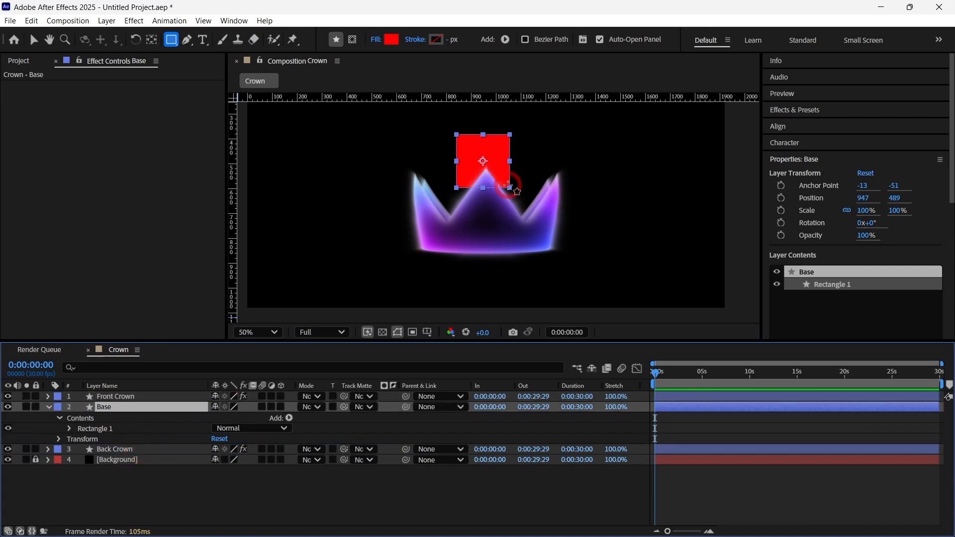
- Make Base a 3D layer and rotate it -18° on X, -23° on Y and -12° on Z
{"action": "key", "text": "space"}
{"action": "left_click", "coordinate": [281, 407]}
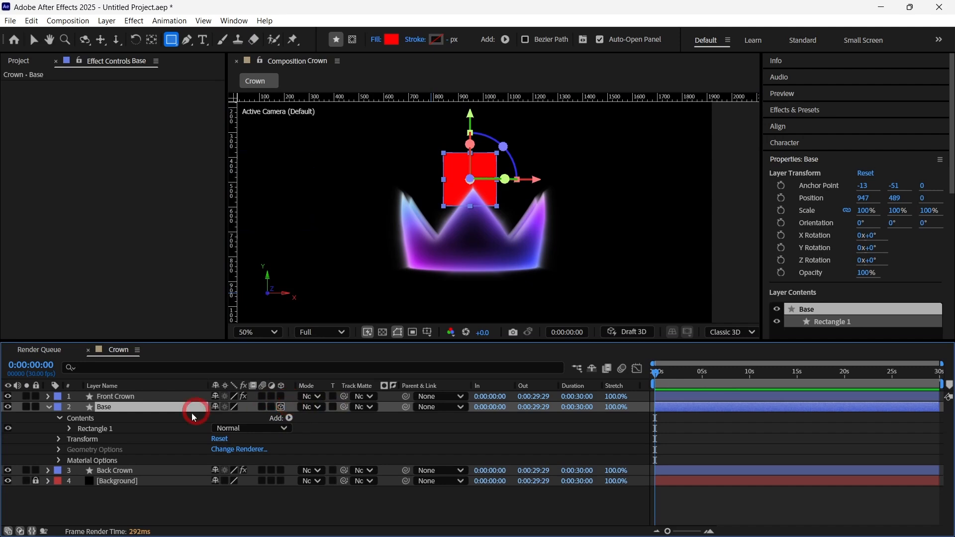
{"action": "key", "text": "r"}
{"action": "key", "text": "ctrl+z"}
{"action": "mouse_move", "coordinate": [233, 439]}
{"action": "left_mouse_down"}
{"action": "mouse_move", "coordinate": [220, 439]}
{"action": "mouse_move", "coordinate": [224, 449]}
{"action": "mouse_move", "coordinate": [222, 428]}
{"action": "left_mouse_up"}
{"action": "key", "text": "ctrl+z"}
{"action": "left_click_drag", "start_coordinate": [234, 439], "coordinate": [229, 439]}
{"action": "left_click_drag", "start_coordinate": [227, 450], "coordinate": [220, 450]}
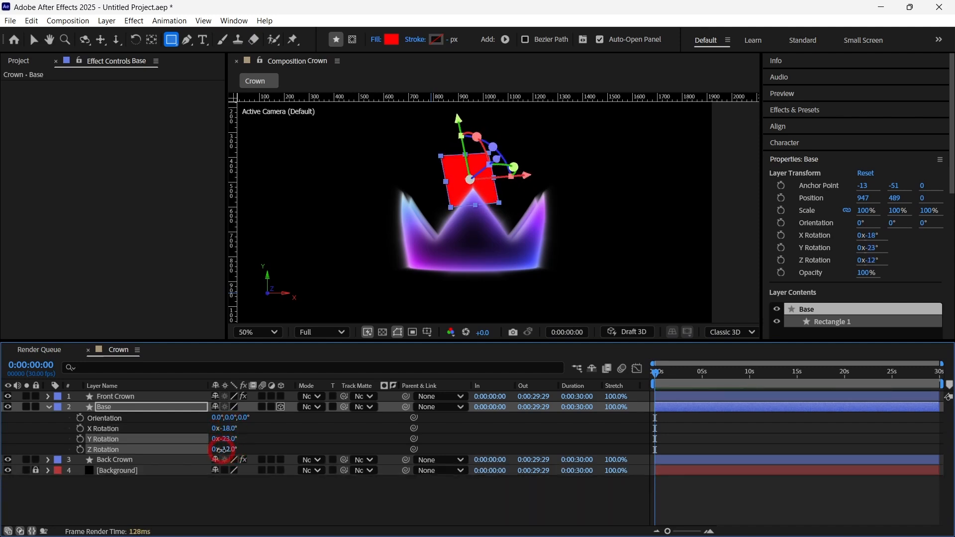
{"action": "left_click", "coordinate": [333, 407]}
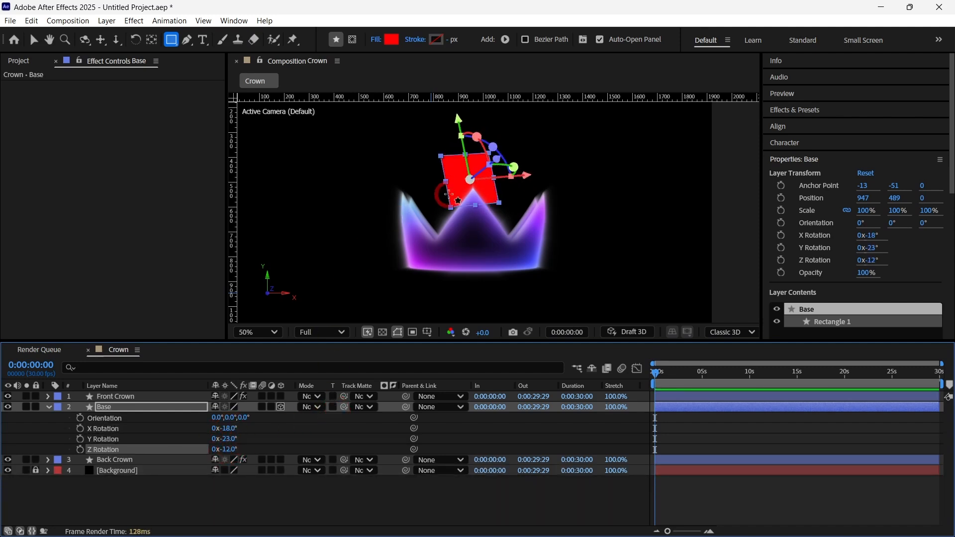
{"action": "left_click", "coordinate": [340, 488]}
- Nudge the Base layer down to a Y position of 509
{"action": "left_click", "coordinate": [129, 406]}
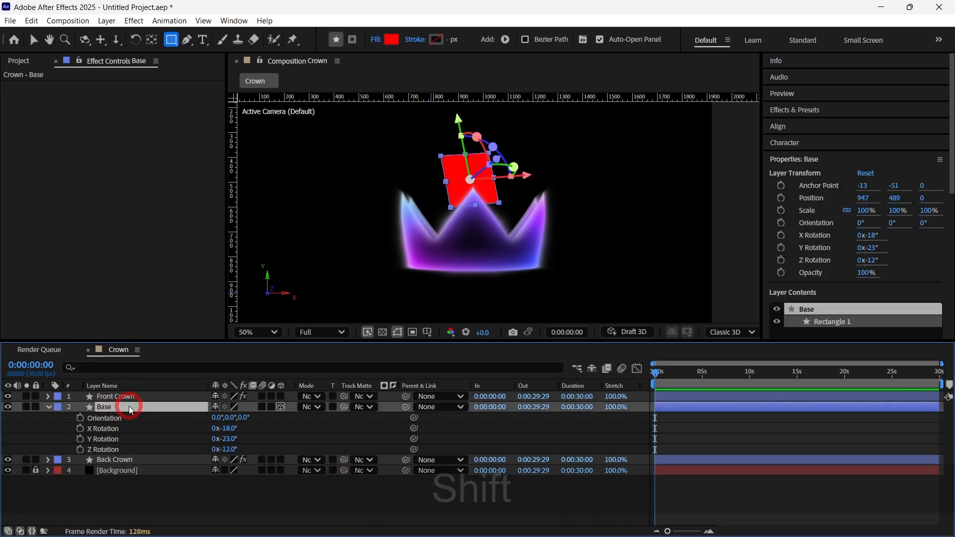
{"action": "key", "text": "shift+Down"}
{"action": "scroll", "coordinate": [539, 240], "scroll_direction": "up", "scroll_amount": 2}
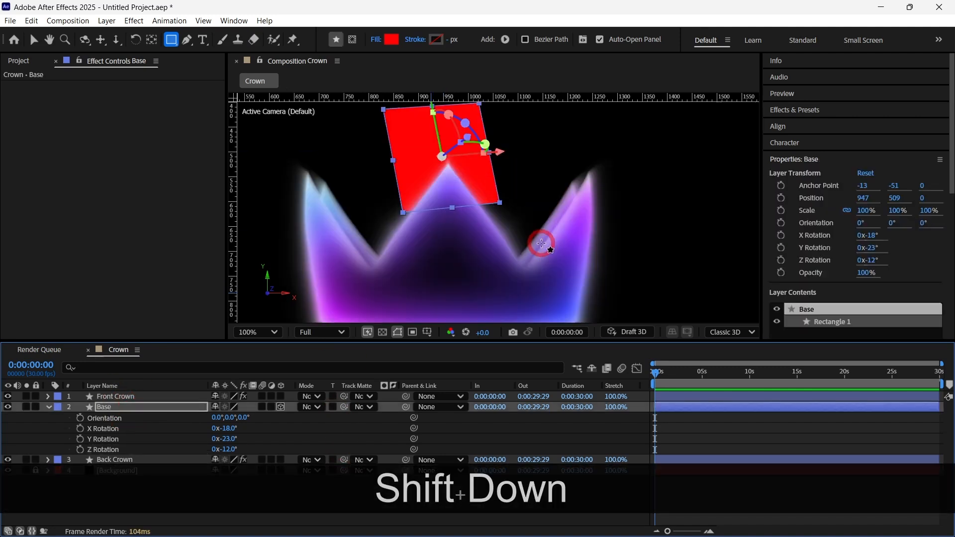
{"action": "key", "text": "space"}
{"action": "left_click_drag", "start_coordinate": [518, 202], "coordinate": [521, 235]}
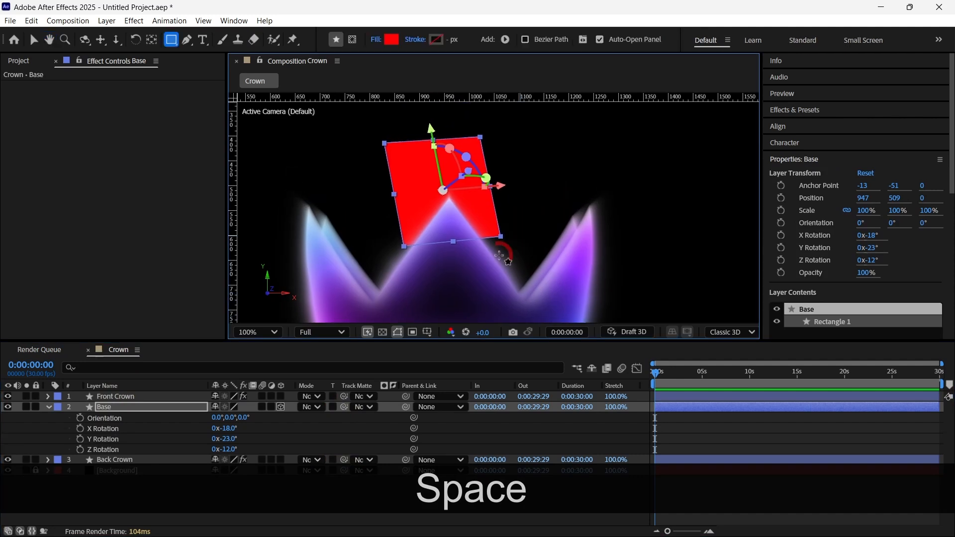
- Set the Roundness of Base's rectangle path to 30, and collapse its Contents and Transform properties
{"action": "left_click", "coordinate": [48, 407]}
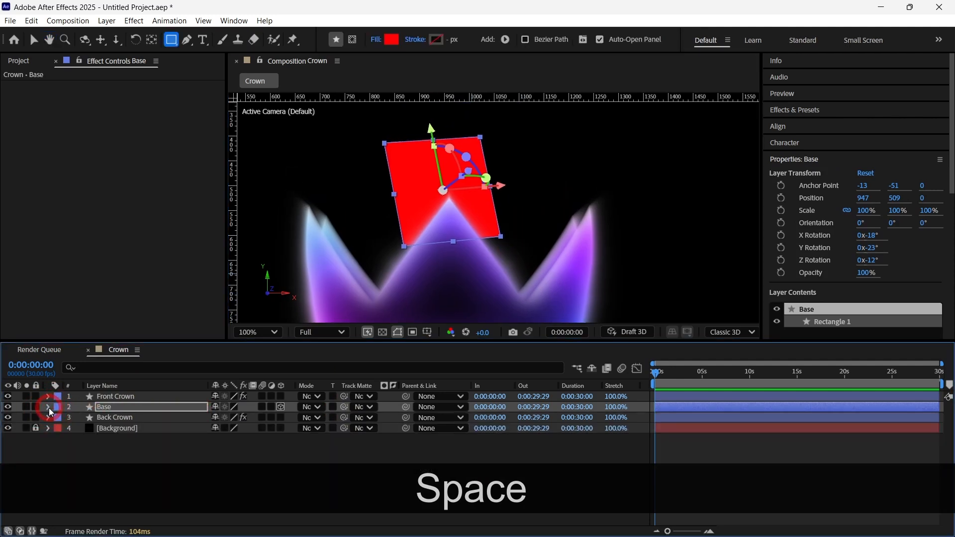
{"action": "left_click", "coordinate": [49, 408]}
{"action": "left_click", "coordinate": [59, 418]}
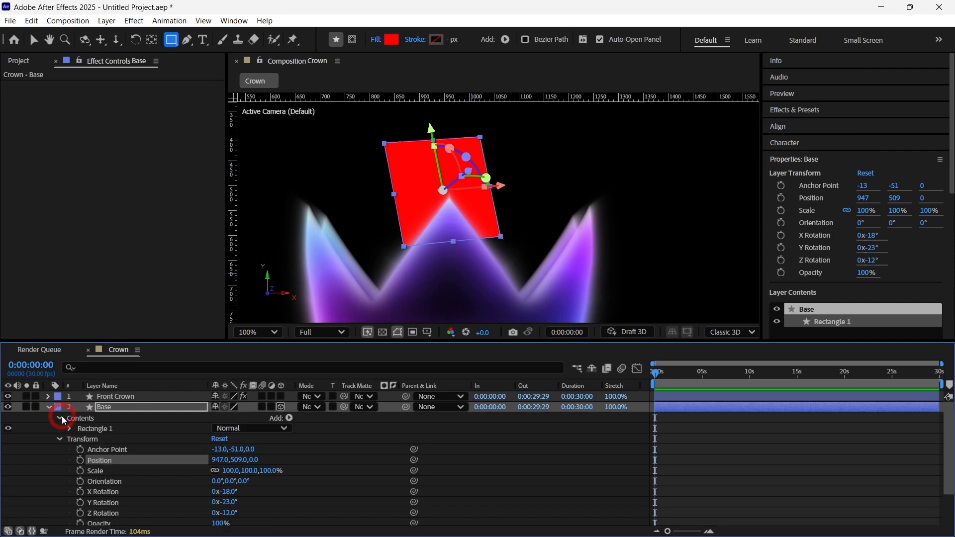
{"action": "left_click", "coordinate": [70, 429]}
{"action": "left_click", "coordinate": [80, 440]}
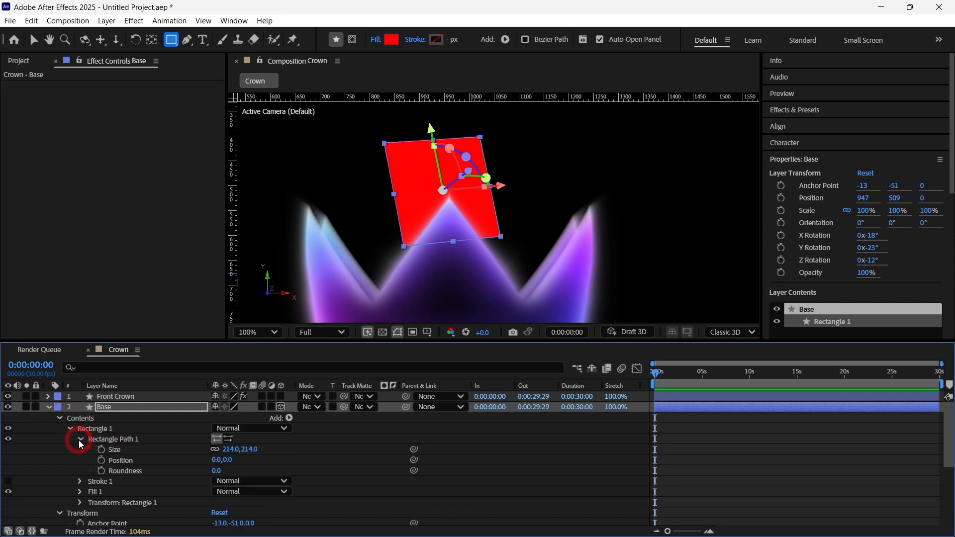
{"action": "left_click", "coordinate": [218, 470]}
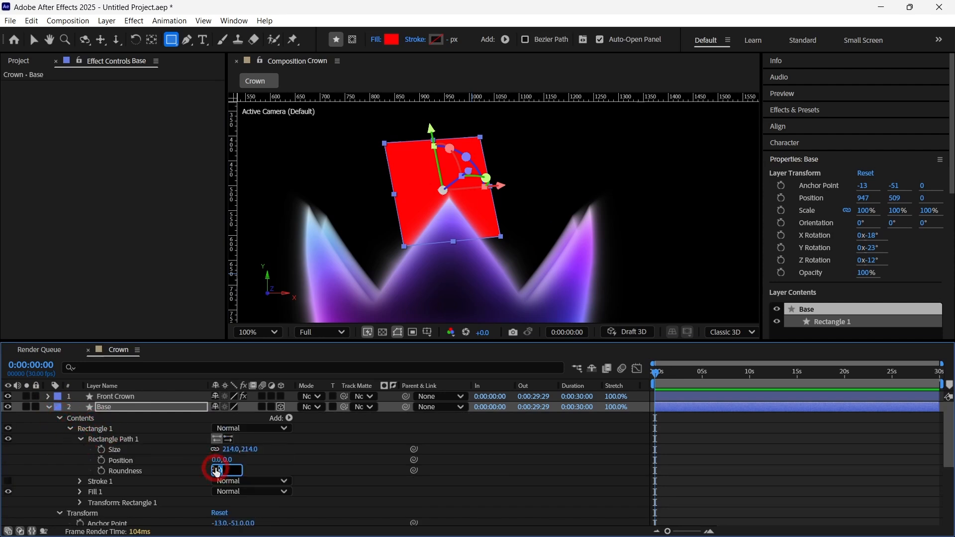
{"action": "type", "text": "30"}
{"action": "key", "text": "Return"}
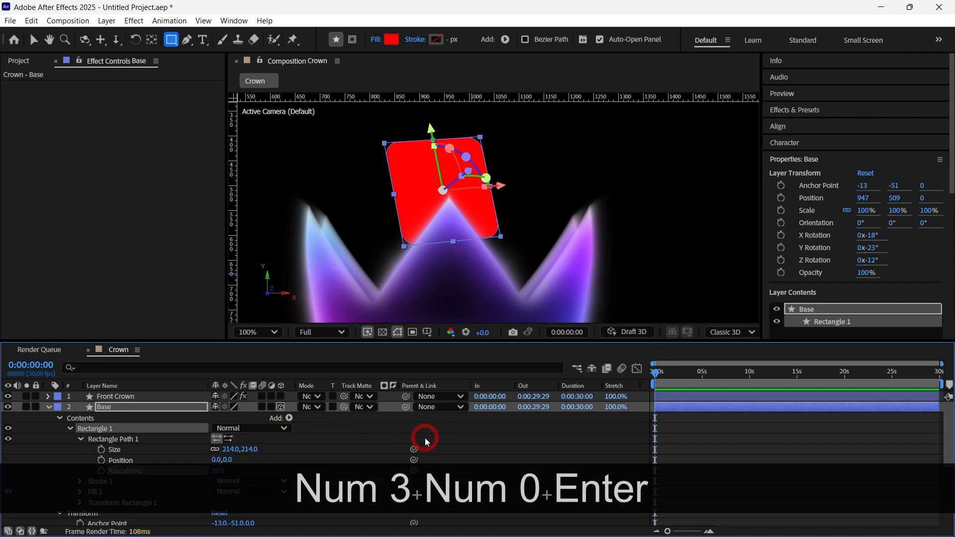
{"action": "left_click", "coordinate": [59, 419]}
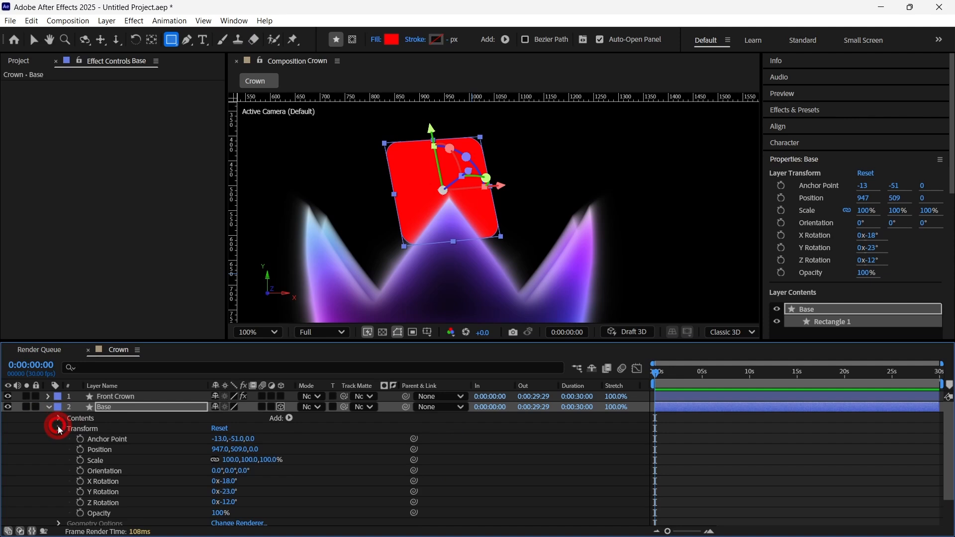
{"action": "left_click", "coordinate": [59, 429]}
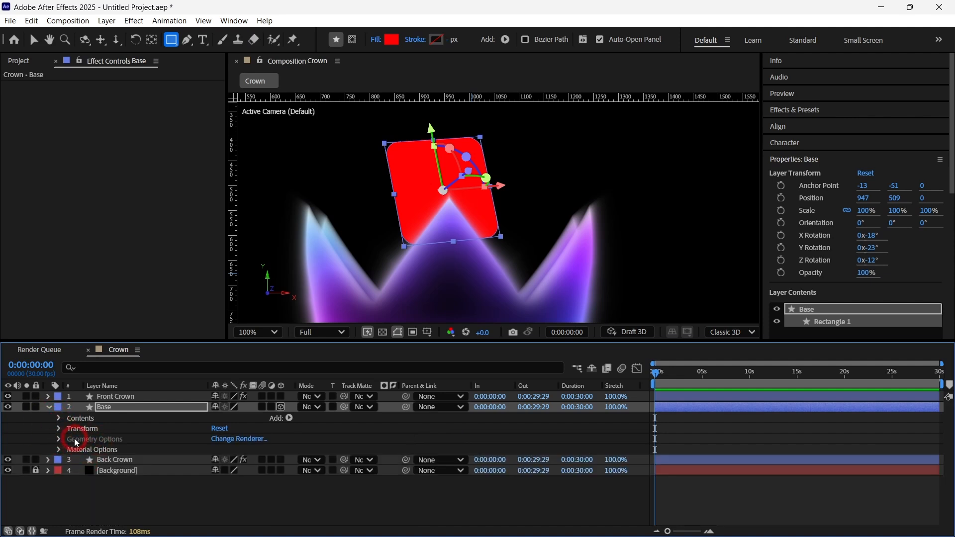
- Switch the composition's 3D renderer from Classic 3D to Advanced 3D
{"action": "left_click", "coordinate": [718, 337]}
{"action": "left_click", "coordinate": [764, 363]}
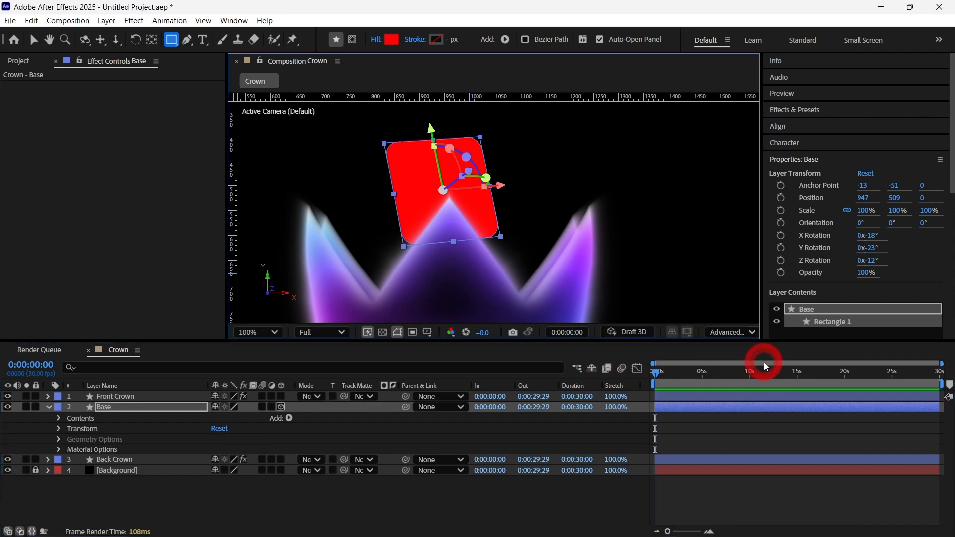
{"action": "left_click", "coordinate": [81, 442]}
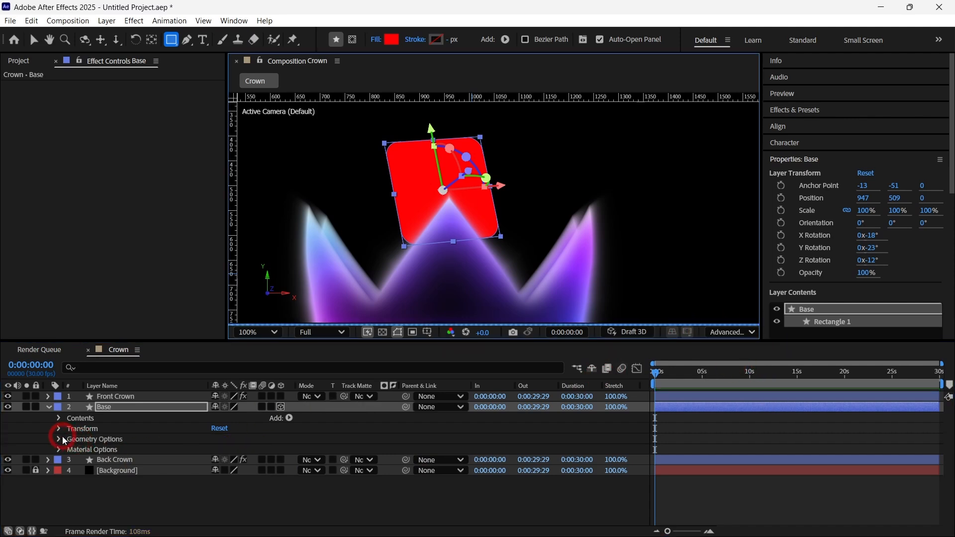
- Give the Base square an Extrusion Depth of 60 in its Geometry Options
{"action": "left_click", "coordinate": [61, 440]}
{"action": "left_click", "coordinate": [208, 494]}
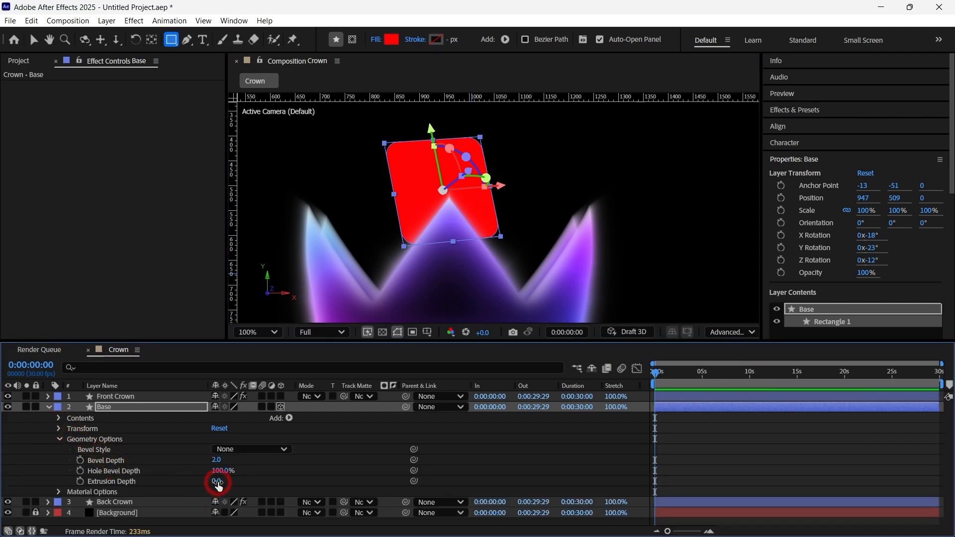
{"action": "left_click", "coordinate": [218, 482]}
{"action": "type", "text": "60"}
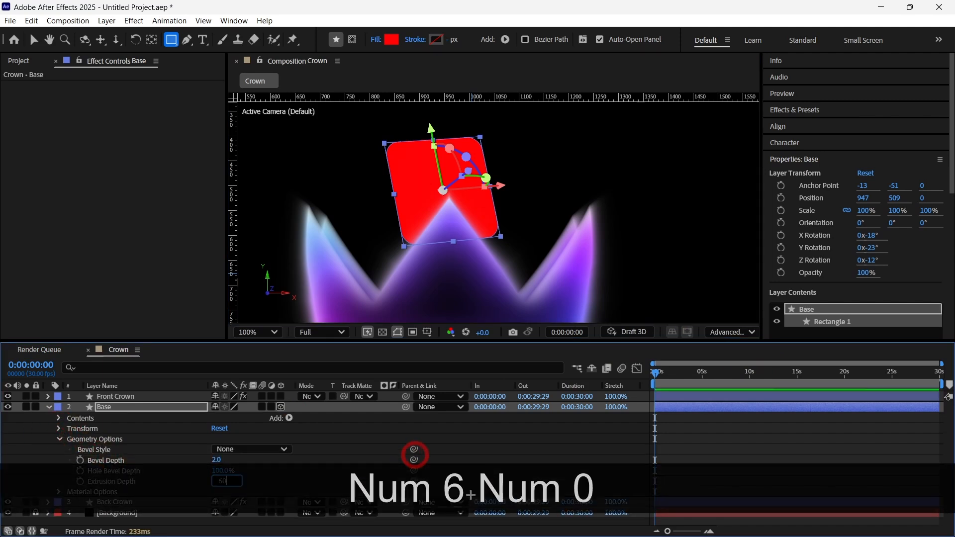
{"action": "key", "text": "Return"}
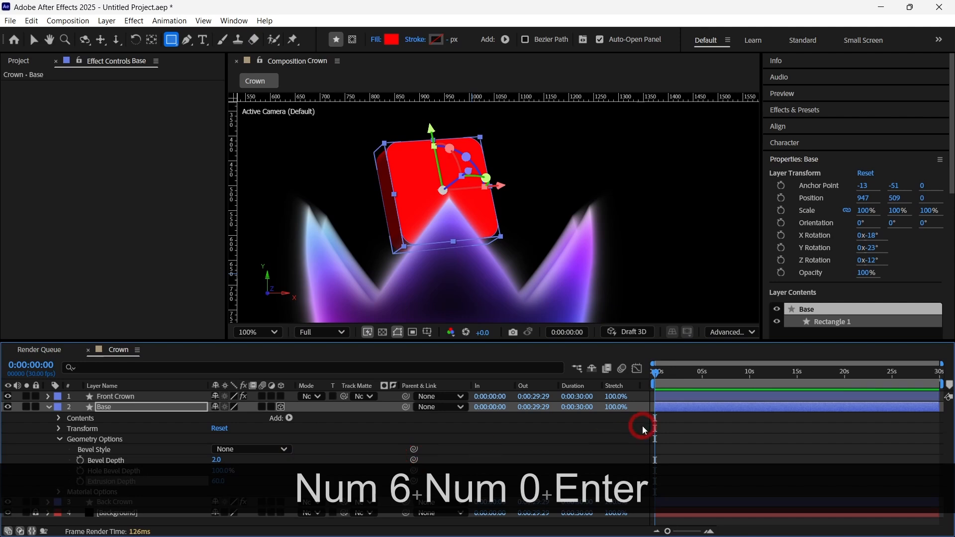
{"action": "left_click", "coordinate": [532, 429]}
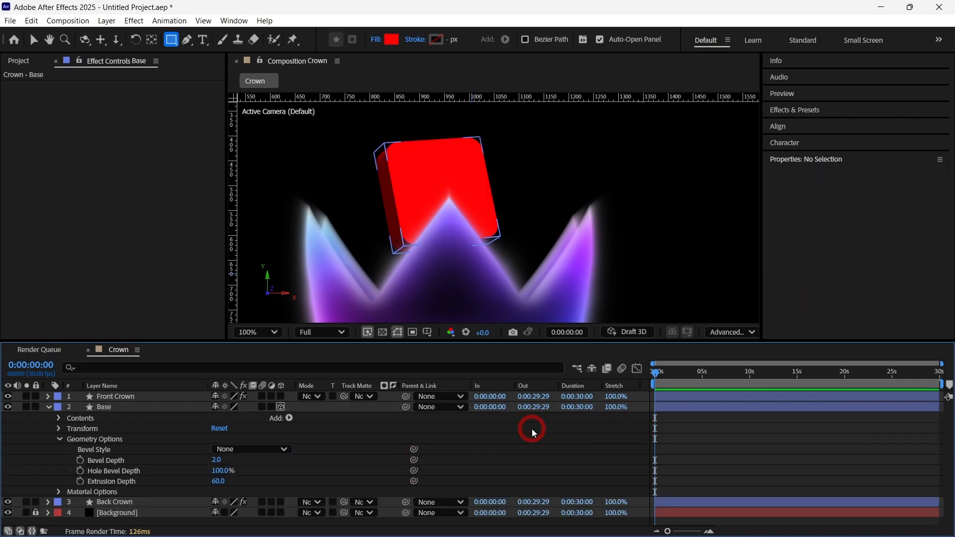
- Give the Base square a Concave bevel style with a Bevel Depth of 7
{"action": "left_click", "coordinate": [284, 448]}
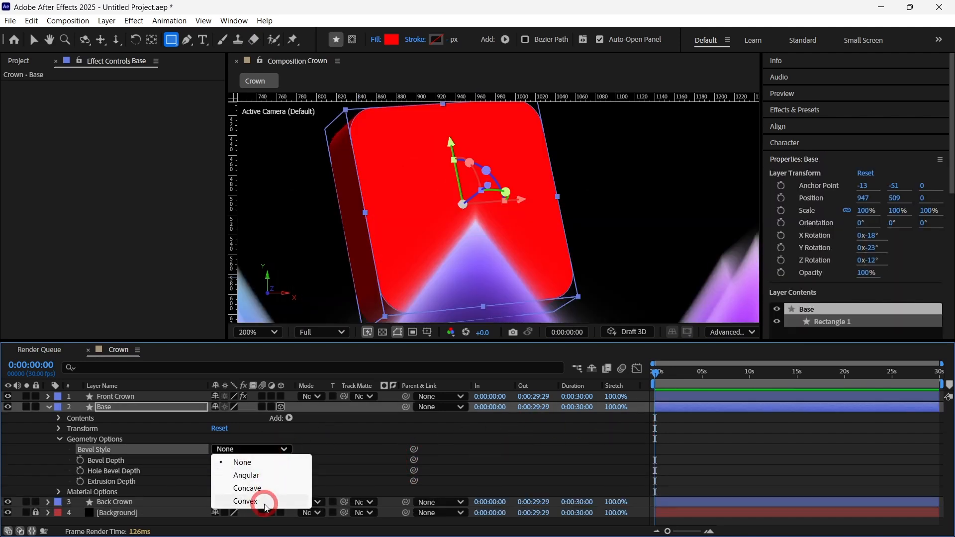
{"action": "left_click", "coordinate": [260, 488]}
{"action": "left_click", "coordinate": [358, 411]}
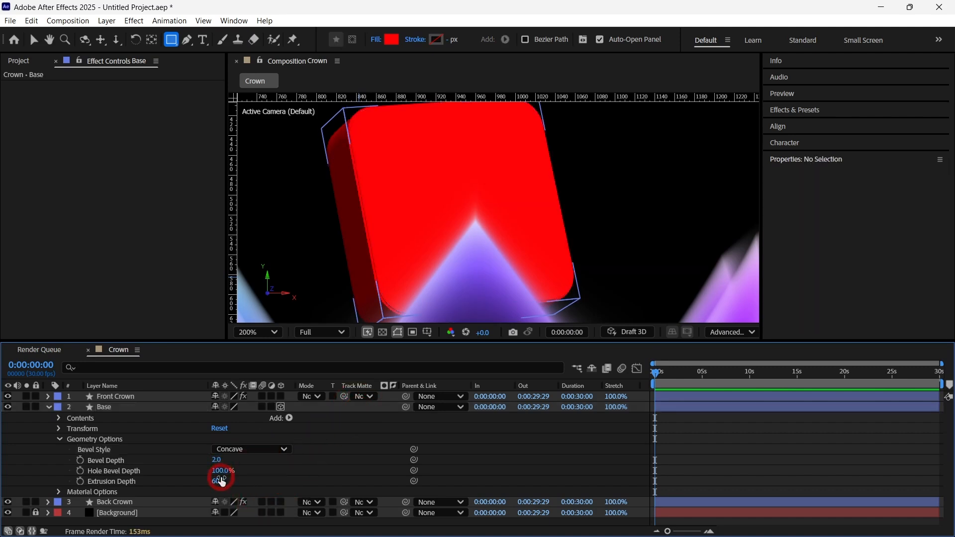
{"action": "left_click_drag", "start_coordinate": [218, 459], "coordinate": [241, 452]}
{"action": "left_click", "coordinate": [625, 234]}
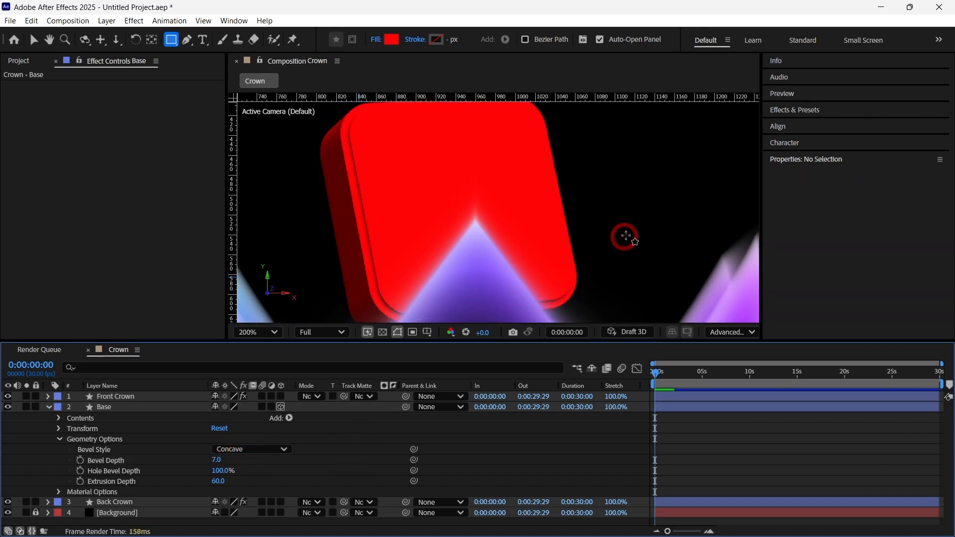
{"action": "key", "text": "comma"}
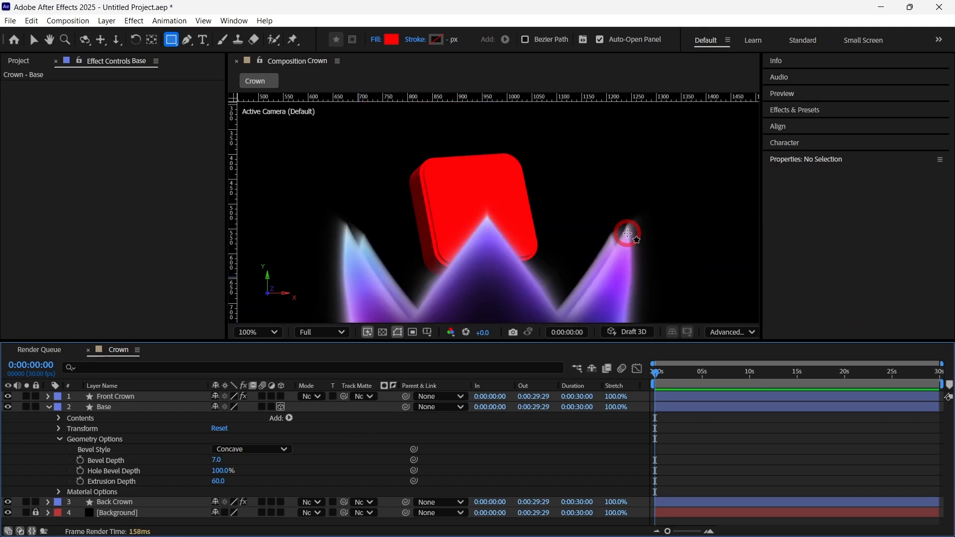
- Lower the Base layer's opacity to 75%
{"action": "left_click", "coordinate": [162, 416]}
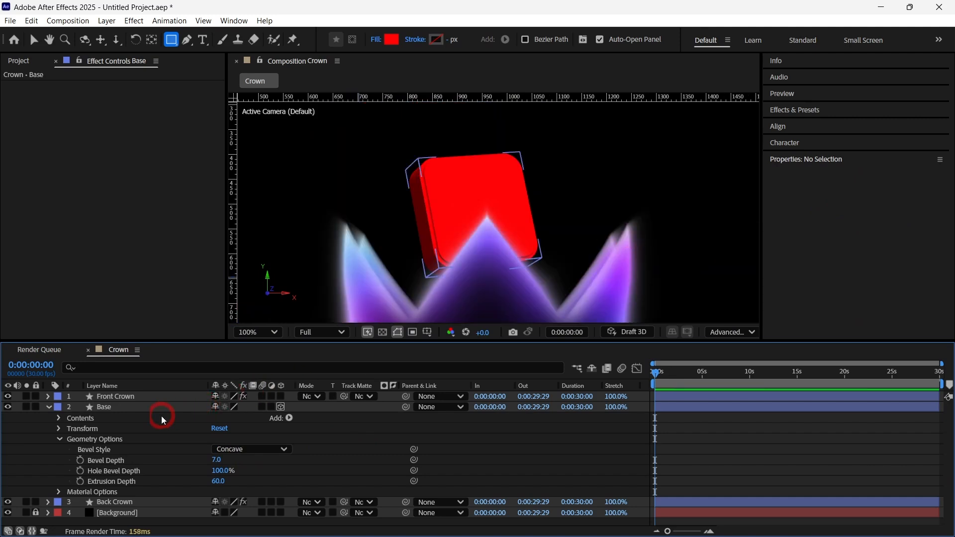
{"action": "left_click", "coordinate": [155, 407]}
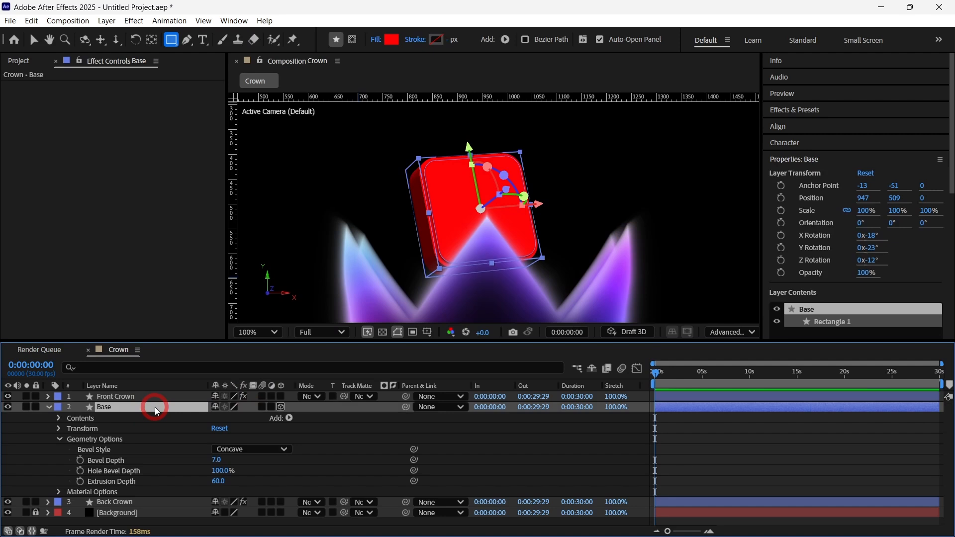
{"action": "key", "text": "t"}
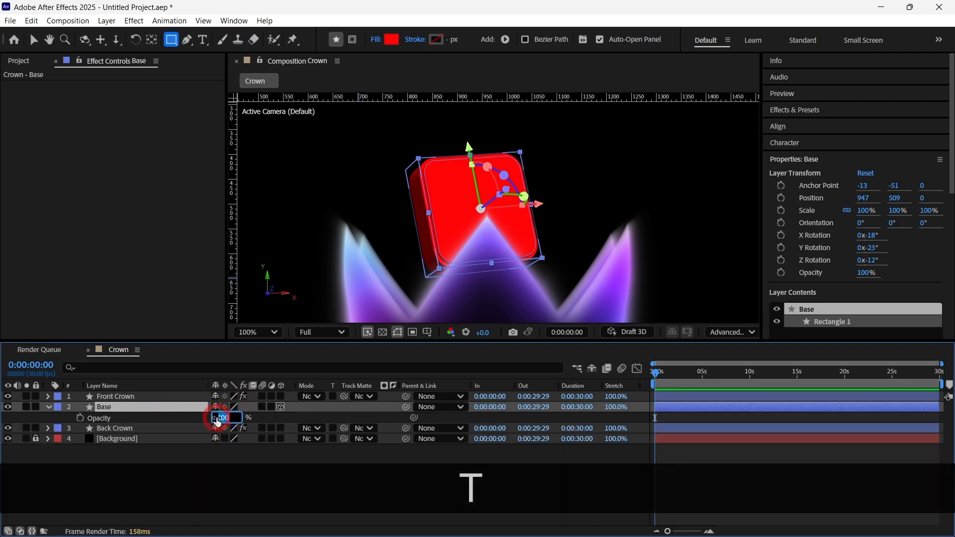
{"action": "type", "text": "75"}
{"action": "key", "text": "Return"}
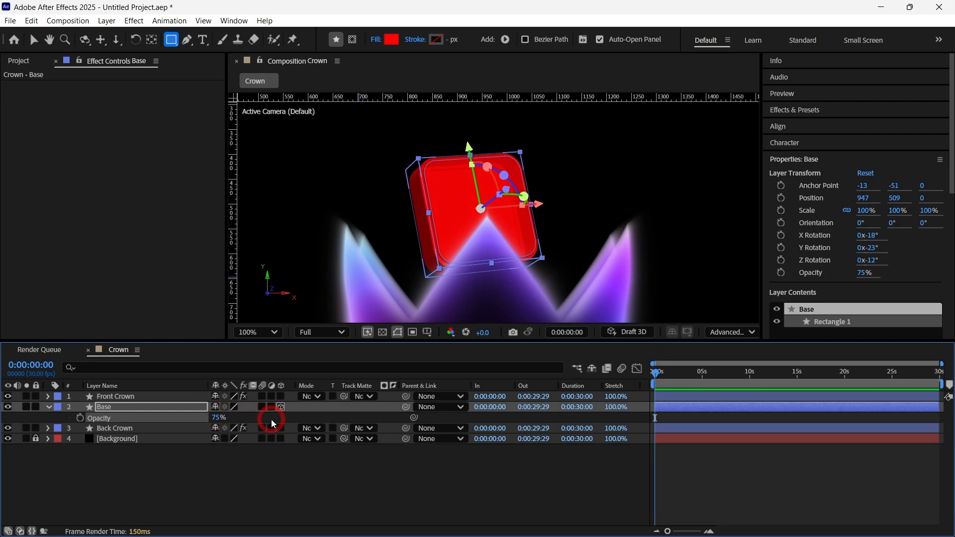
{"action": "left_click", "coordinate": [268, 474]}
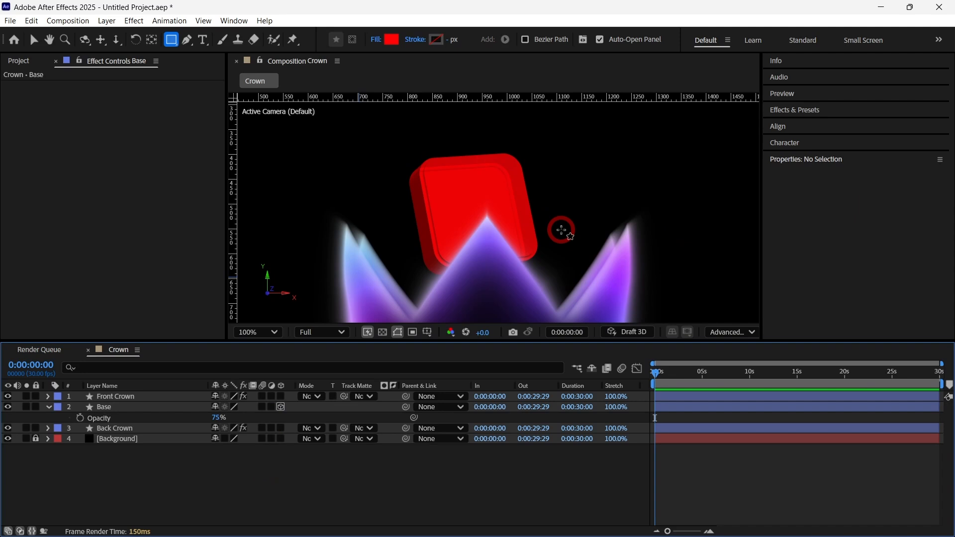
- Change the Base square's fill type from solid color to Linear Gradient
{"action": "left_click", "coordinate": [108, 407]}
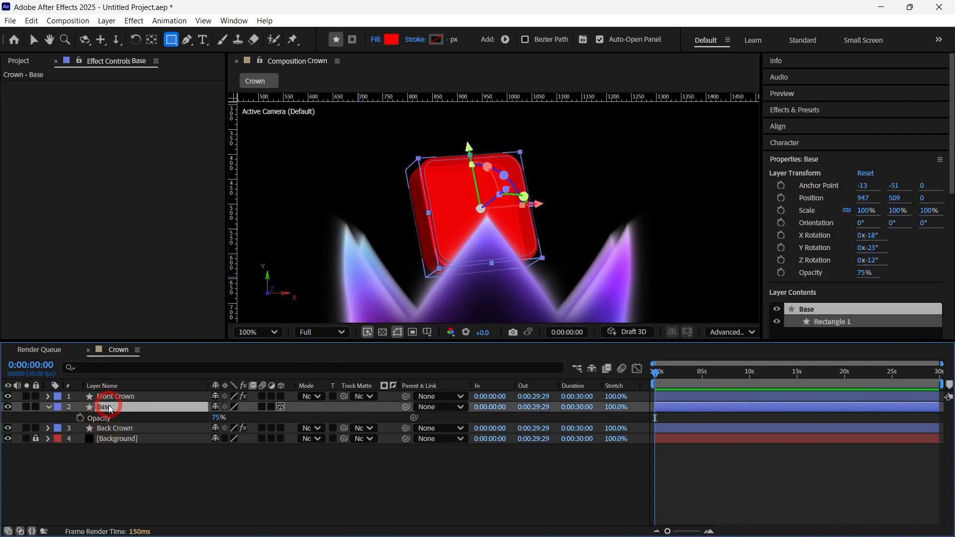
{"action": "left_click", "coordinate": [376, 40]}
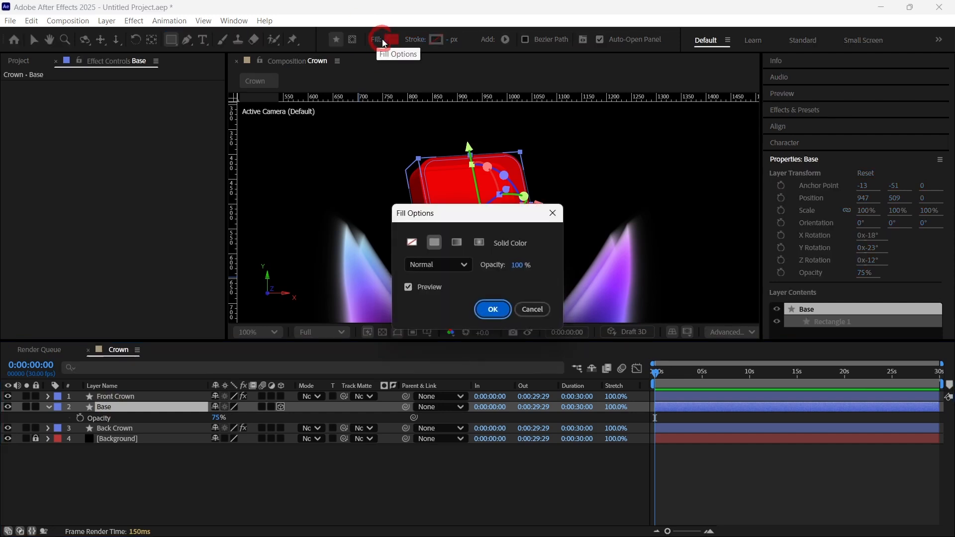
{"action": "left_click", "coordinate": [456, 242]}
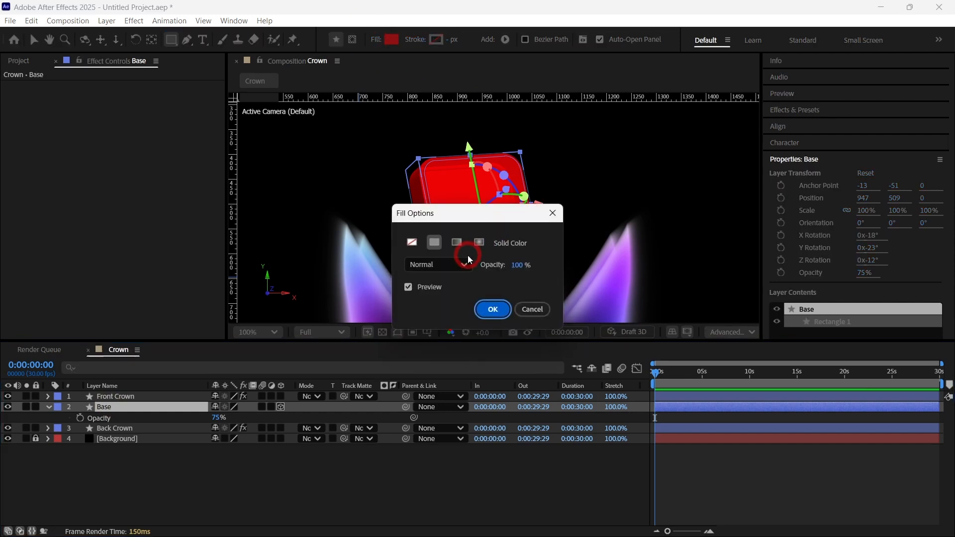
{"action": "left_click", "coordinate": [491, 310]}
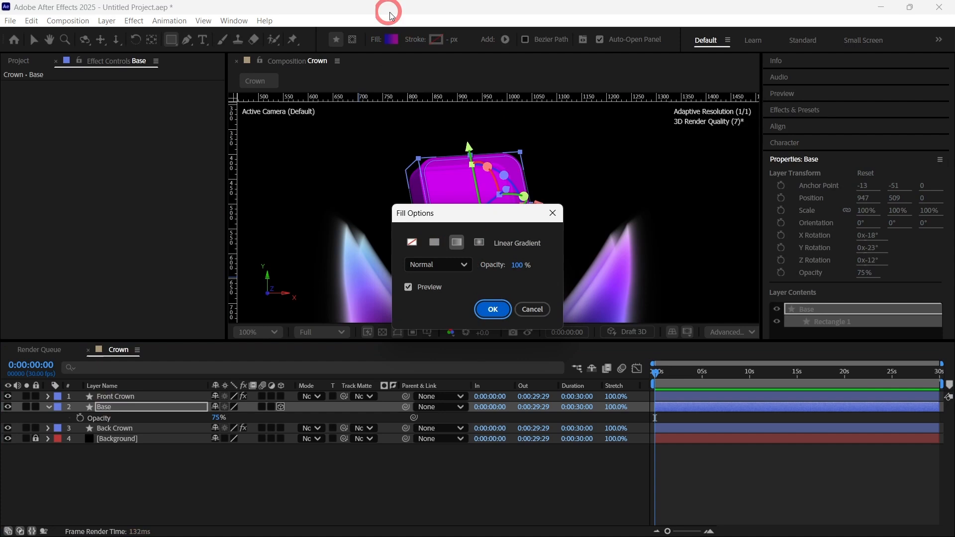
- In the Base fill's gradient, place the blue stop at about 33% and recolor the magenta stop to E200FF
{"action": "left_click", "coordinate": [392, 38]}
{"action": "left_click_drag", "start_coordinate": [463, 118], "coordinate": [277, 131]}
{"action": "left_click_drag", "start_coordinate": [189, 210], "coordinate": [227, 211]}
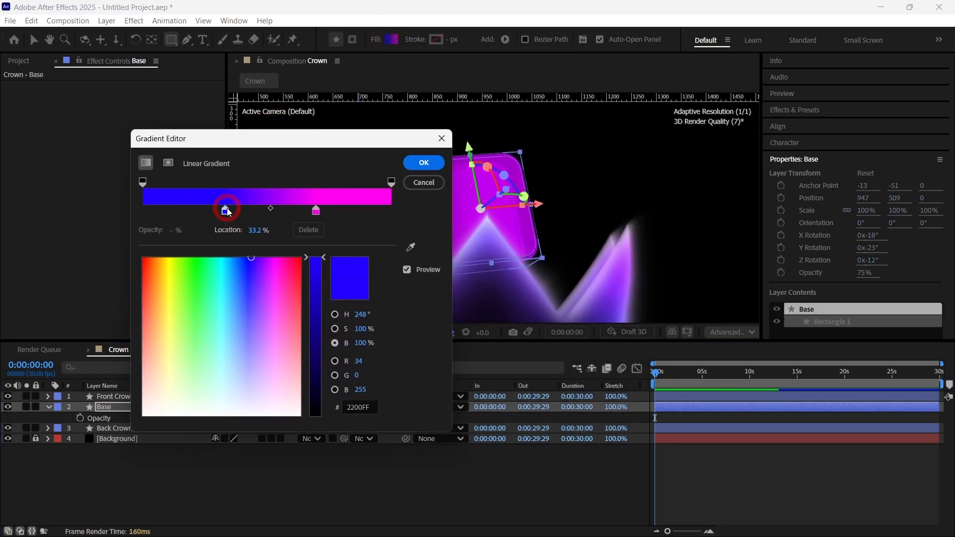
{"action": "left_click", "coordinate": [316, 211]}
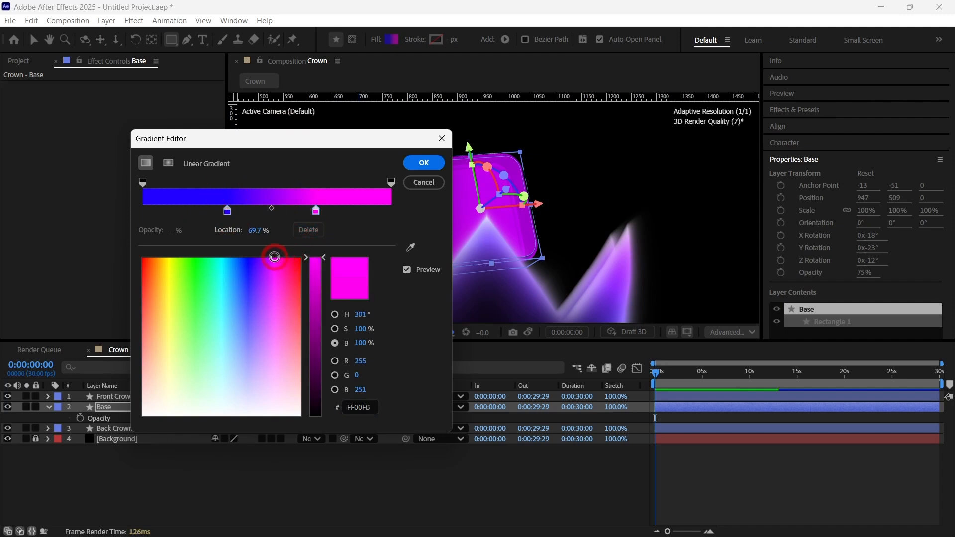
{"action": "left_click_drag", "start_coordinate": [272, 257], "coordinate": [270, 257]}
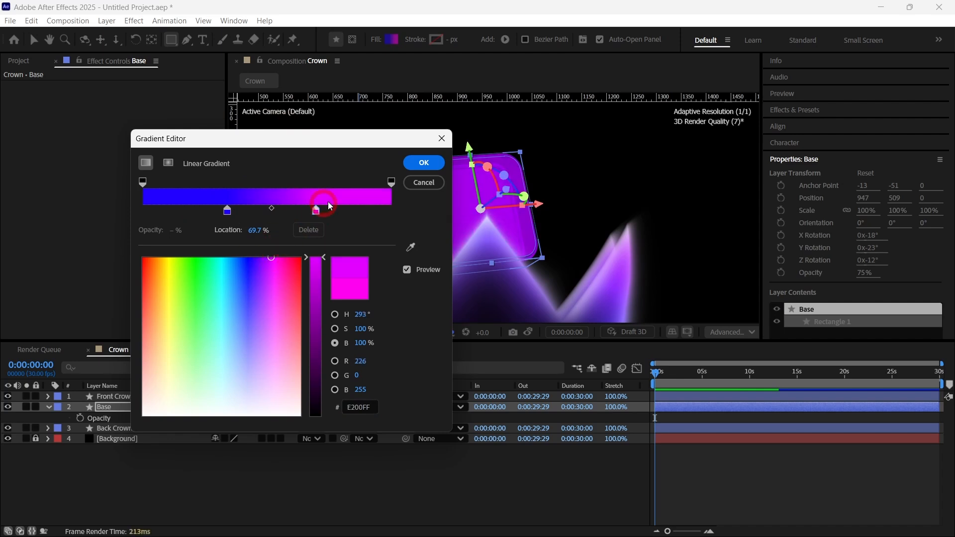
{"action": "left_click", "coordinate": [423, 164]}
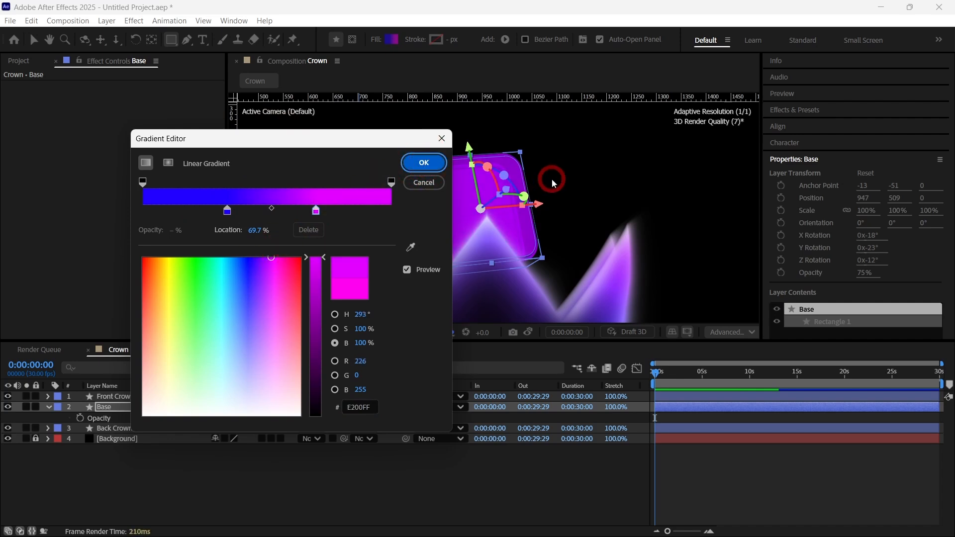
{"action": "left_click", "coordinate": [417, 166]}
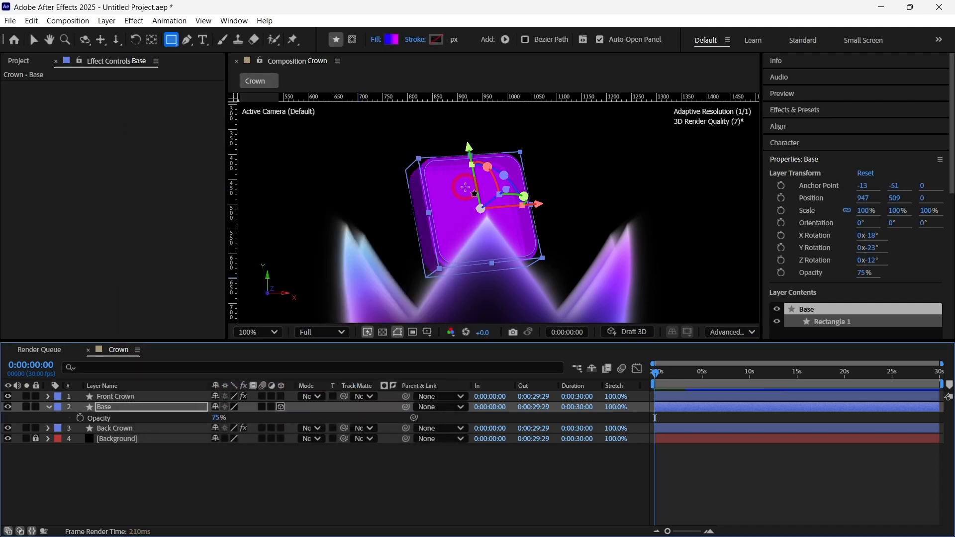
- Reposition the gradient's end points on the Base square so it runs as a short diagonal from lower left to upper right through the centre
{"action": "key", "text": "v"}
{"action": "left_click", "coordinate": [482, 261]}
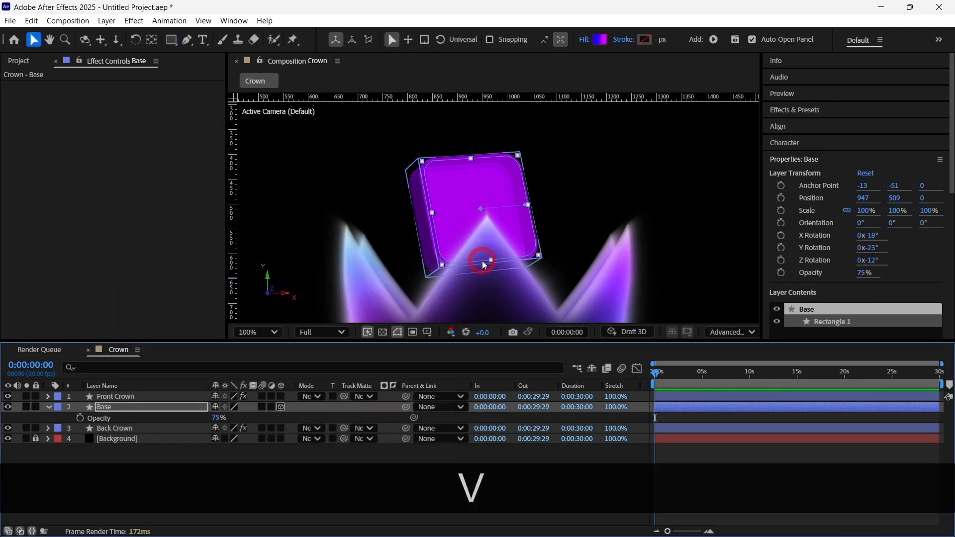
{"action": "left_click_drag", "start_coordinate": [526, 205], "coordinate": [483, 195]}
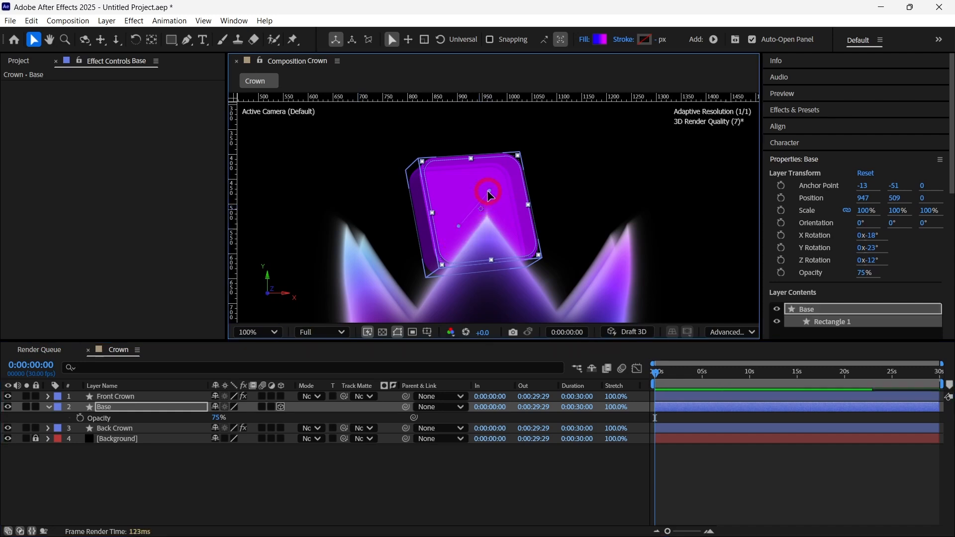
{"action": "left_click", "coordinate": [608, 332]}
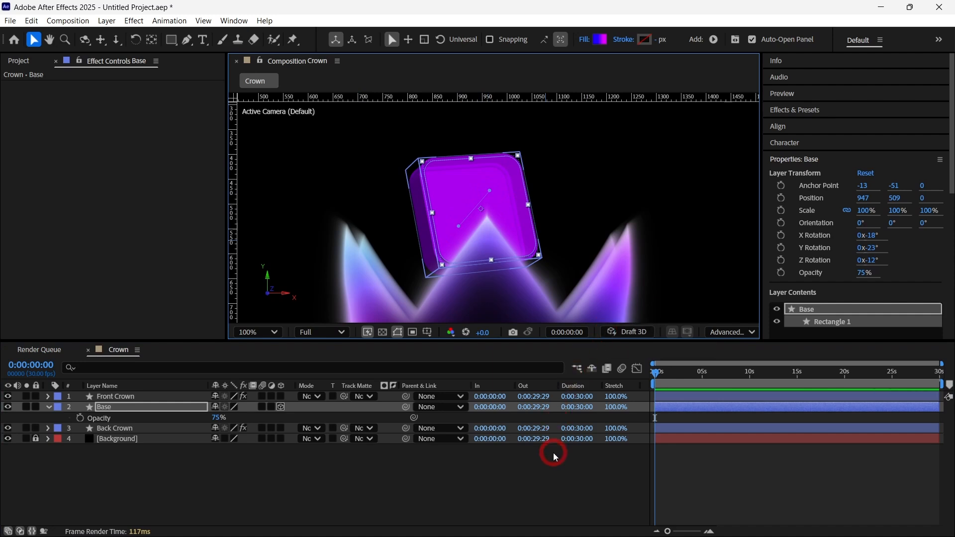
- Save the project as Crown.aep and collapse the Base layer's properties
{"action": "key", "text": "ctrl+s"}
{"action": "left_click", "coordinate": [37, 409]}
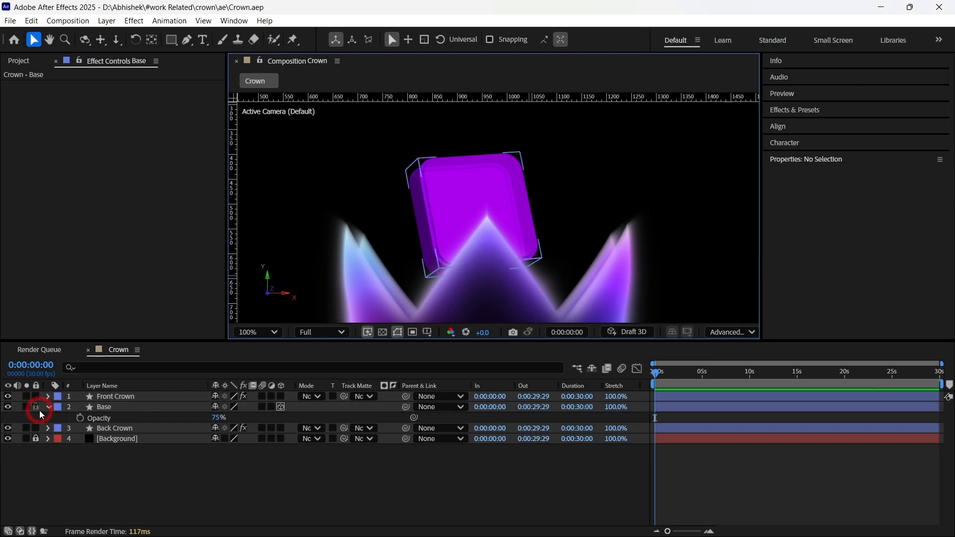
{"action": "left_click", "coordinate": [99, 411]}
{"action": "left_click", "coordinate": [48, 407]}
{"action": "left_click", "coordinate": [484, 497]}
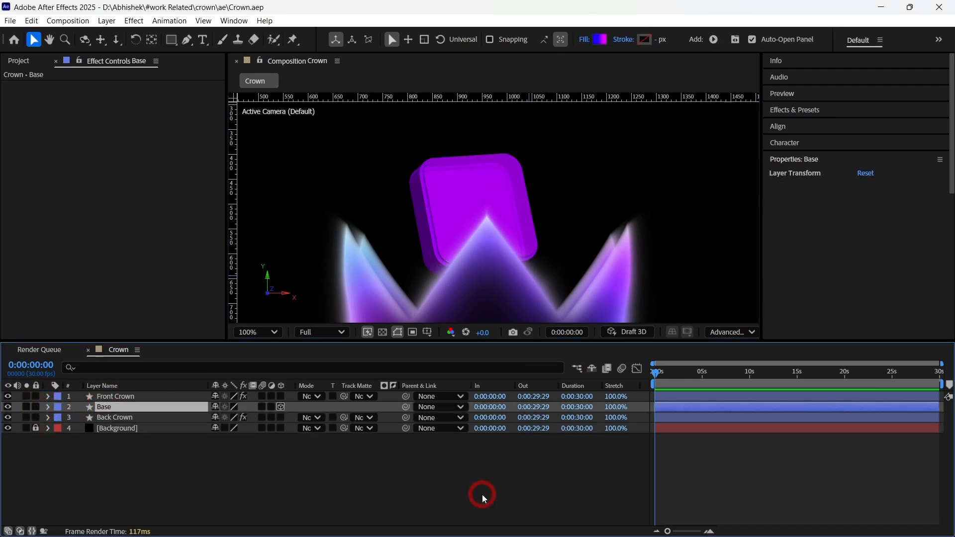
- Create a white Point light at 100% intensity with Inverse Square Clamped falloff and a radius of 500
{"action": "right_click", "coordinate": [673, 177]}
{"action": "mouse_move", "coordinate": [700, 185]}
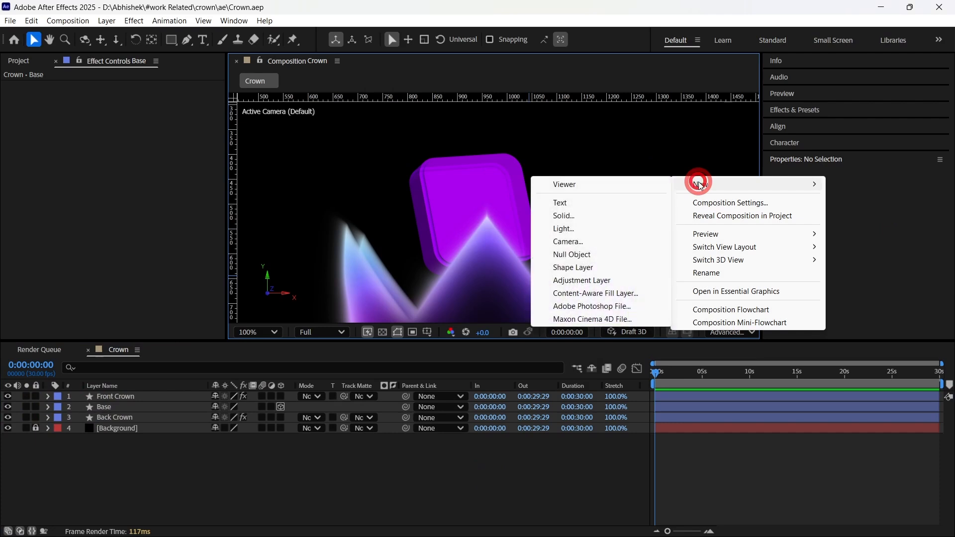
{"action": "left_click", "coordinate": [578, 229]}
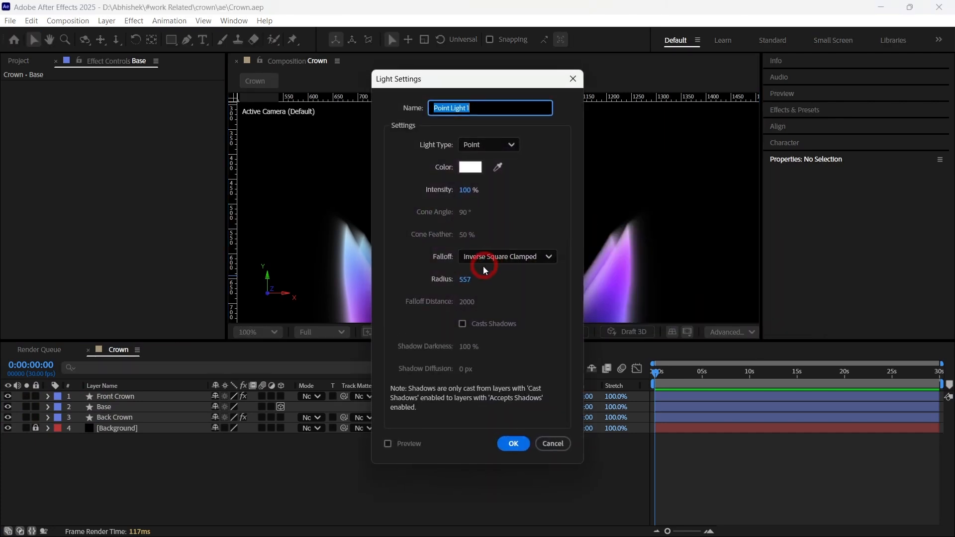
{"action": "left_click", "coordinate": [466, 279]}
{"action": "type", "text": "500"}
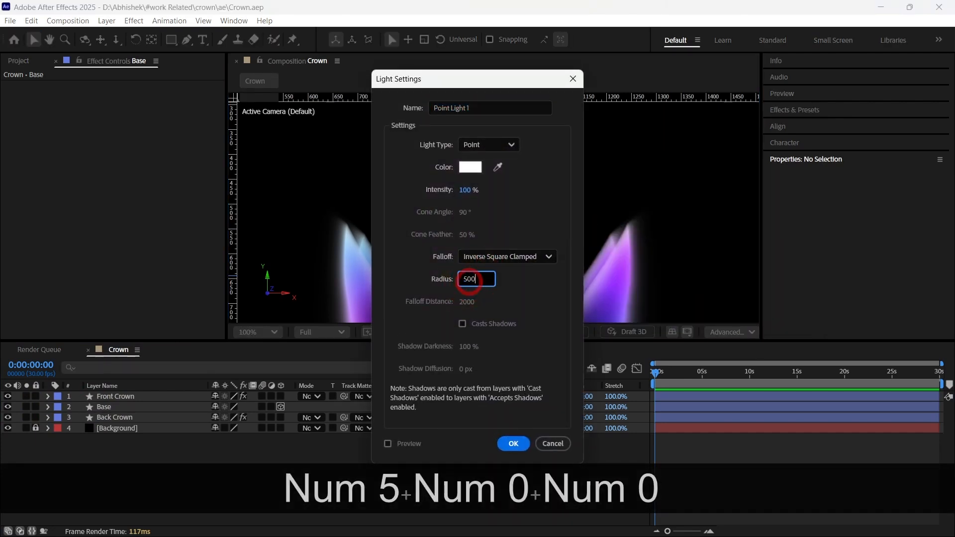
{"action": "left_click", "coordinate": [523, 292]}
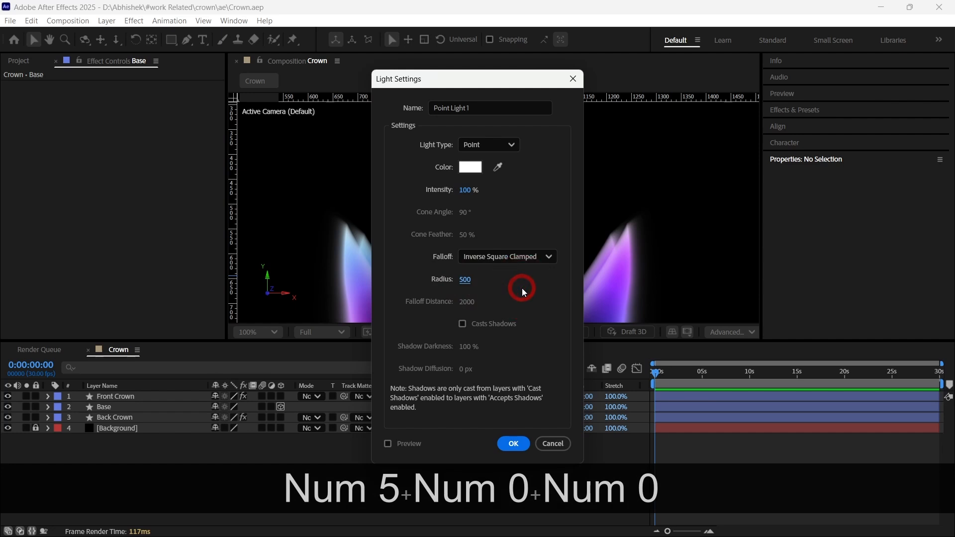
{"action": "left_click", "coordinate": [513, 444]}
- Move Point Light 1 beside the Base square's upper-left corner and forward in depth, to about 780.5, 460, -131.5
{"action": "left_click_drag", "start_coordinate": [603, 177], "coordinate": [435, 172]}
{"action": "left_click_drag", "start_coordinate": [378, 177], "coordinate": [394, 209]}
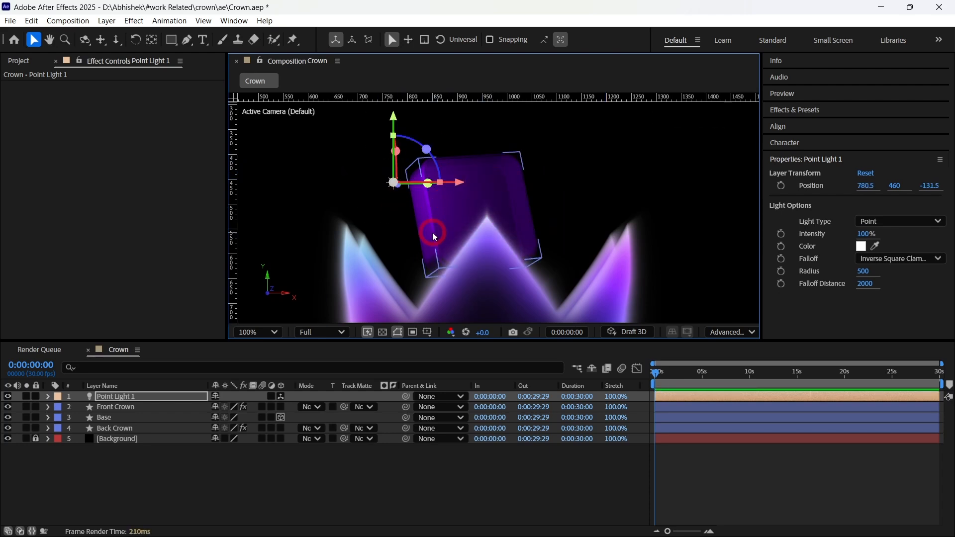
{"action": "left_click", "coordinate": [179, 452]}
- Create a second white Point light with 70% intensity, Inverse Square Clamped falloff and a radius of 500
{"action": "right_click", "coordinate": [177, 455]}
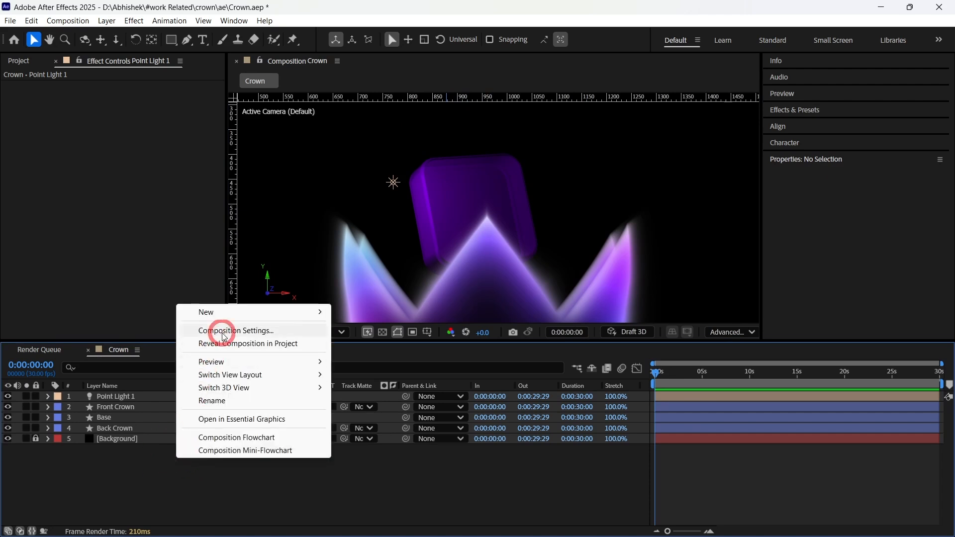
{"action": "mouse_move", "coordinate": [229, 312]}
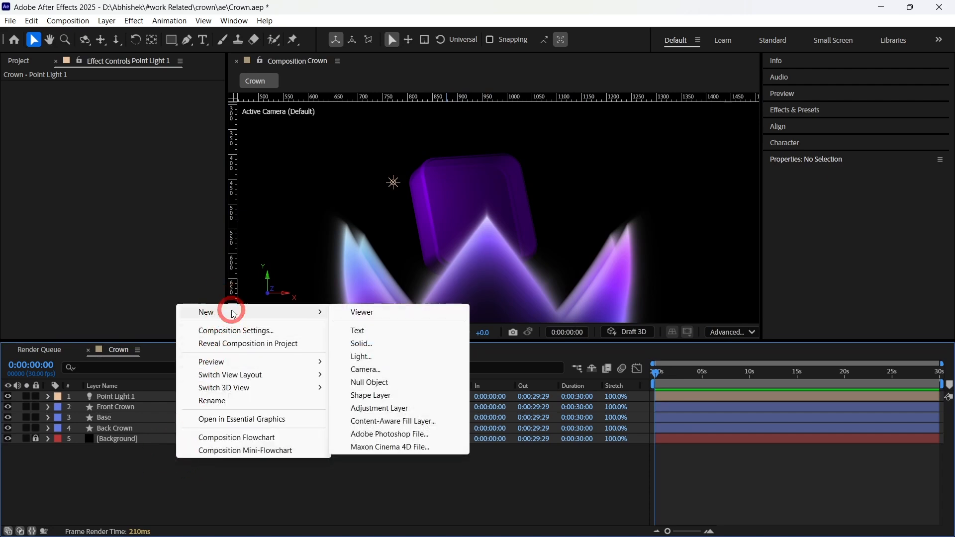
{"action": "left_click", "coordinate": [380, 356]}
{"action": "left_click", "coordinate": [464, 191]}
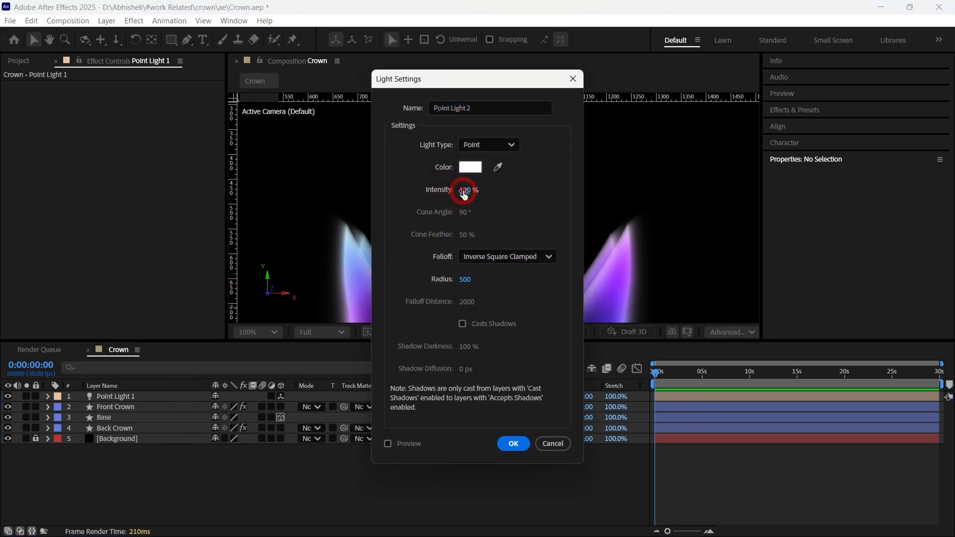
{"action": "type", "text": "70"}
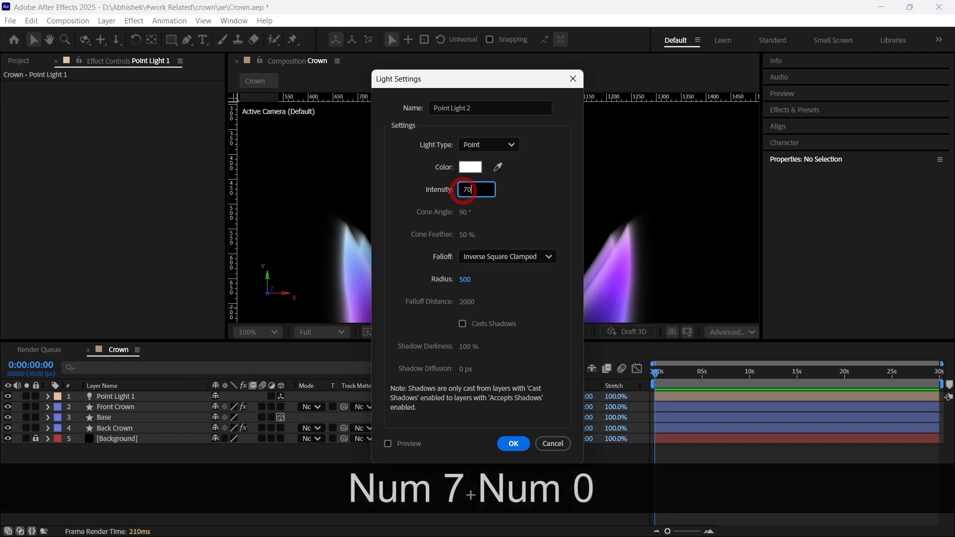
{"action": "left_click", "coordinate": [534, 242]}
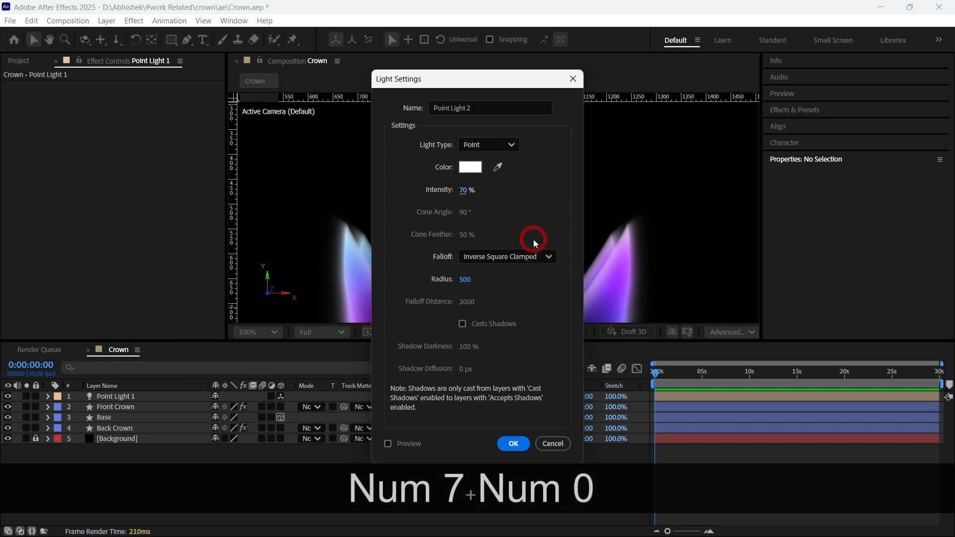
{"action": "left_click", "coordinate": [514, 443]}
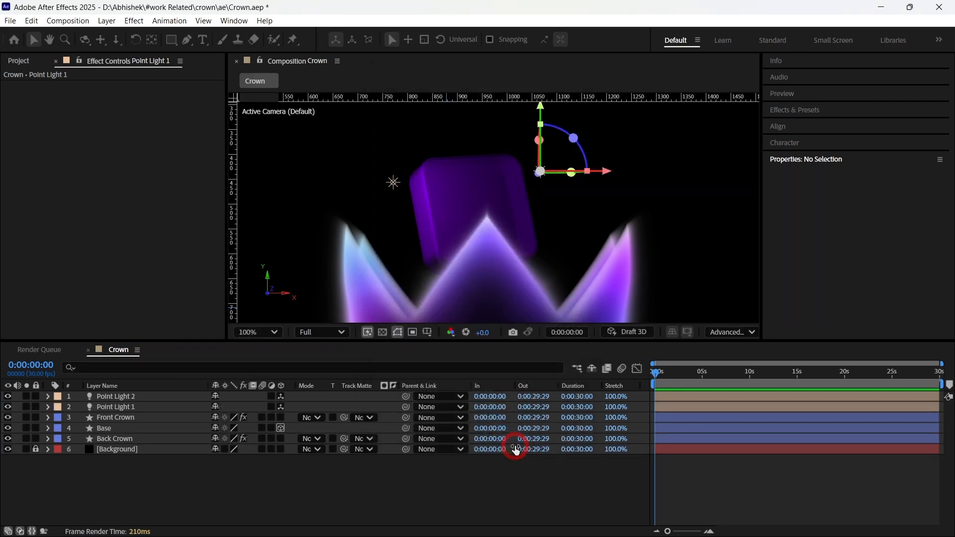
- Move Point Light 2 to the right of the Base square, level with Point Light 1, and shift it in depth to light the front face
{"action": "left_click_drag", "start_coordinate": [607, 170], "coordinate": [670, 170]}
{"action": "left_click_drag", "start_coordinate": [598, 177], "coordinate": [572, 195]}
{"action": "left_click", "coordinate": [706, 244]}
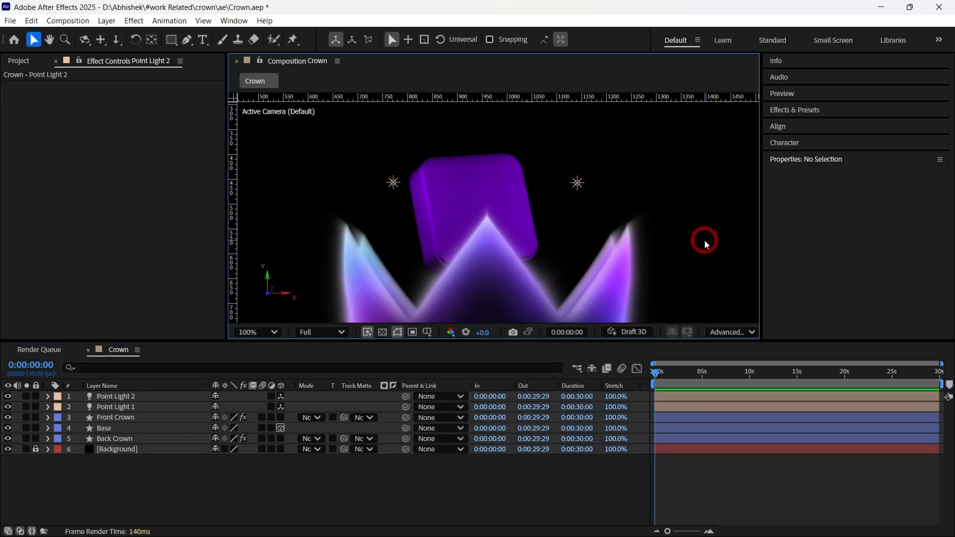
- Create a third white Point light with 50% intensity, Inverse Square Clamped falloff and a radius of 500
{"action": "right_click", "coordinate": [398, 483]}
{"action": "left_click", "coordinate": [494, 340]}
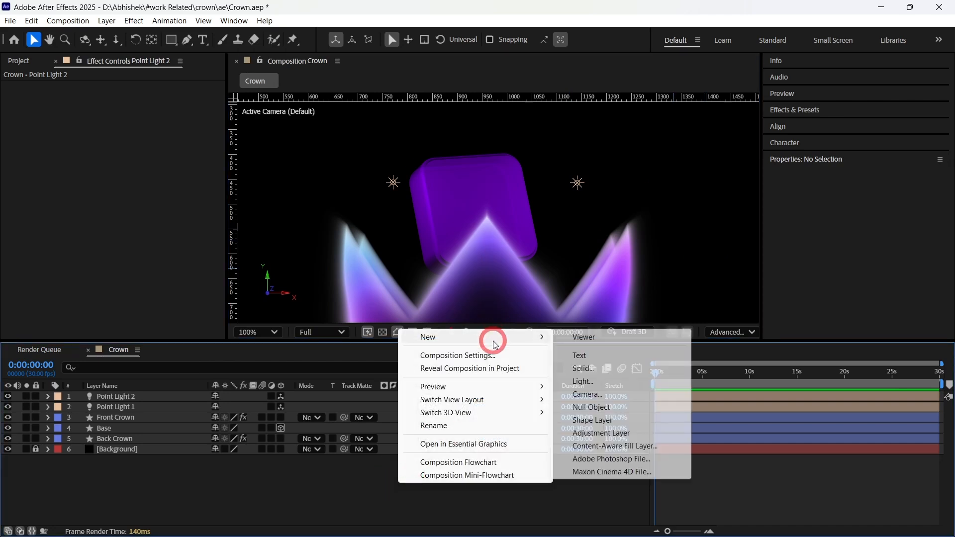
{"action": "left_click", "coordinate": [610, 383]}
{"action": "left_click", "coordinate": [466, 191]}
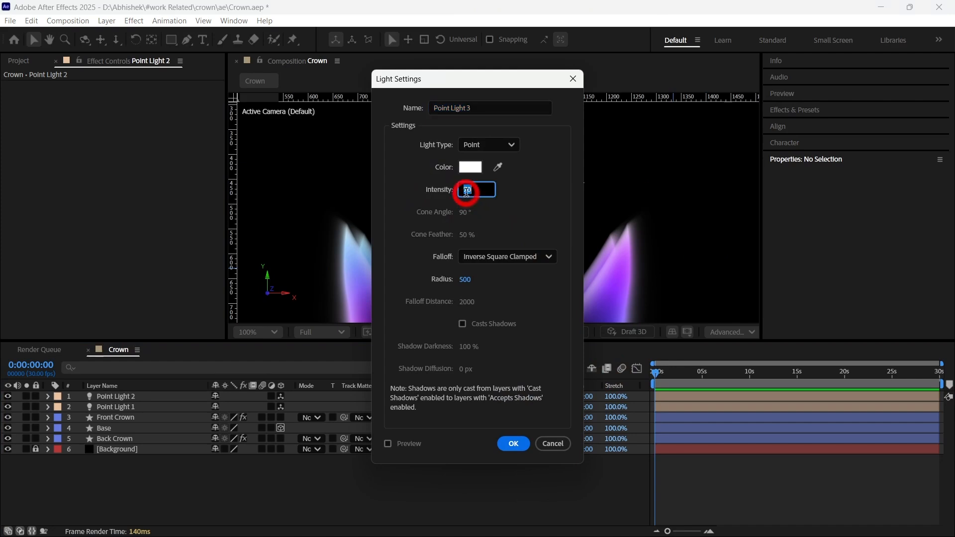
{"action": "type", "text": "50"}
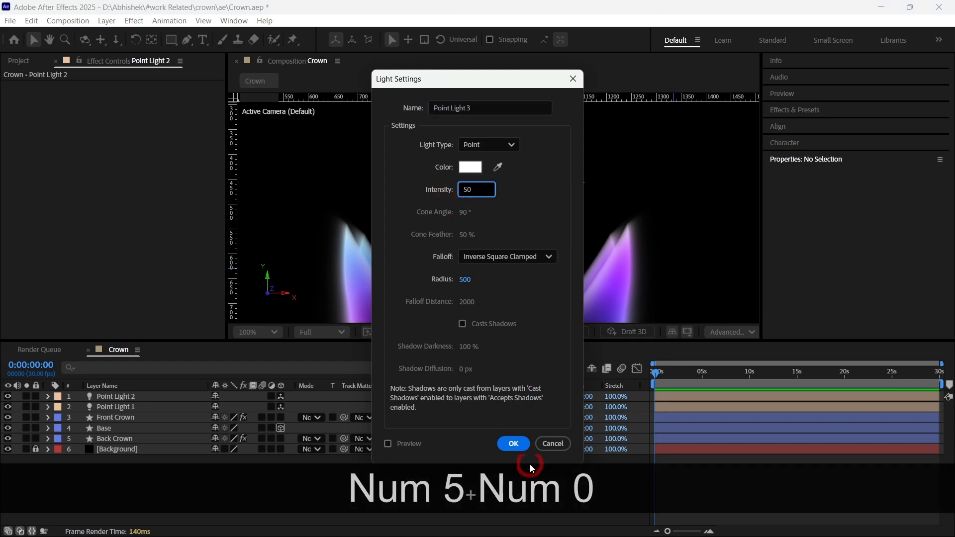
{"action": "left_click", "coordinate": [523, 445]}
- Move Point Light 3 just above the Base square's top edge, to about 921.5, 415 in X and Y
{"action": "left_click_drag", "start_coordinate": [606, 171], "coordinate": [542, 172]}
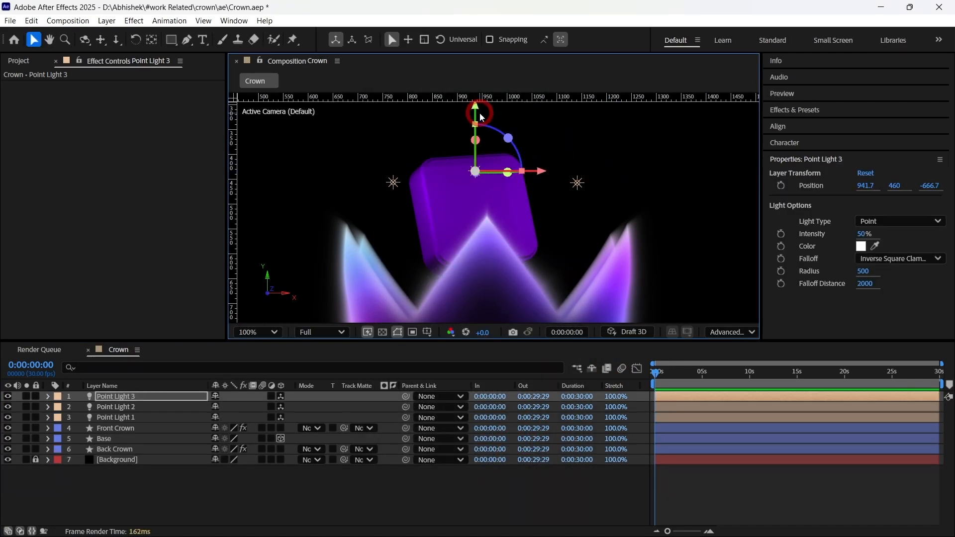
{"action": "left_click_drag", "start_coordinate": [476, 106], "coordinate": [475, 75]}
{"action": "left_click_drag", "start_coordinate": [544, 140], "coordinate": [531, 137]}
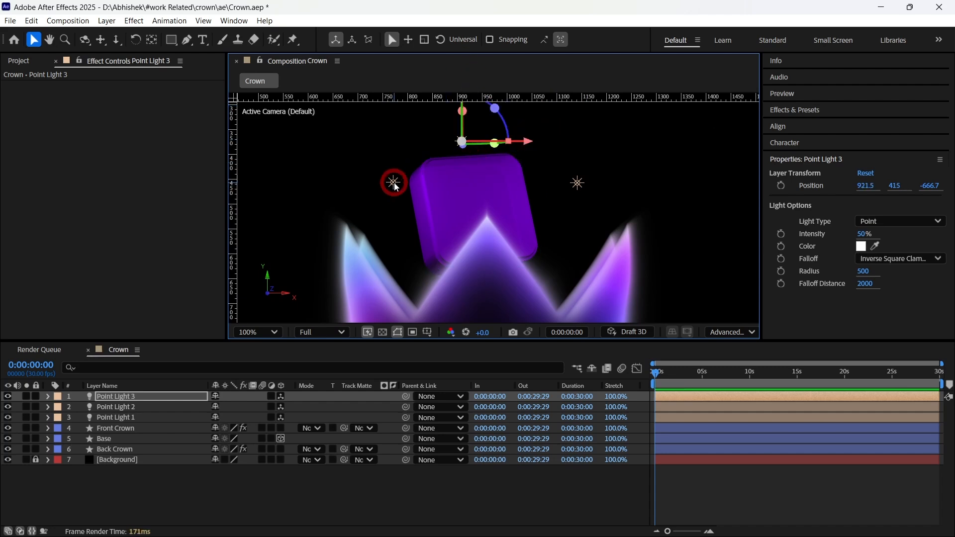
- Move Point Light 1 down and inward to the Base square's left edge, at about 810, 518, -131.5
{"action": "left_click", "coordinate": [394, 184]}
{"action": "left_click_drag", "start_coordinate": [392, 122], "coordinate": [393, 152]}
{"action": "left_click_drag", "start_coordinate": [460, 212], "coordinate": [476, 211]}
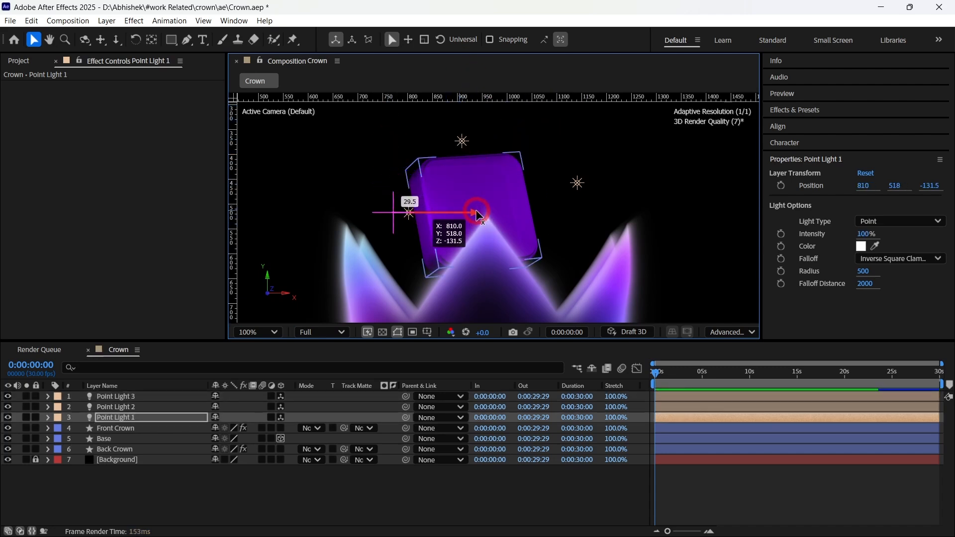
{"action": "left_click", "coordinate": [492, 512]}
- Draw a perfect circle with the Ellipse tool over the middle of the crown as a new shape layer
{"action": "left_click", "coordinate": [171, 40]}
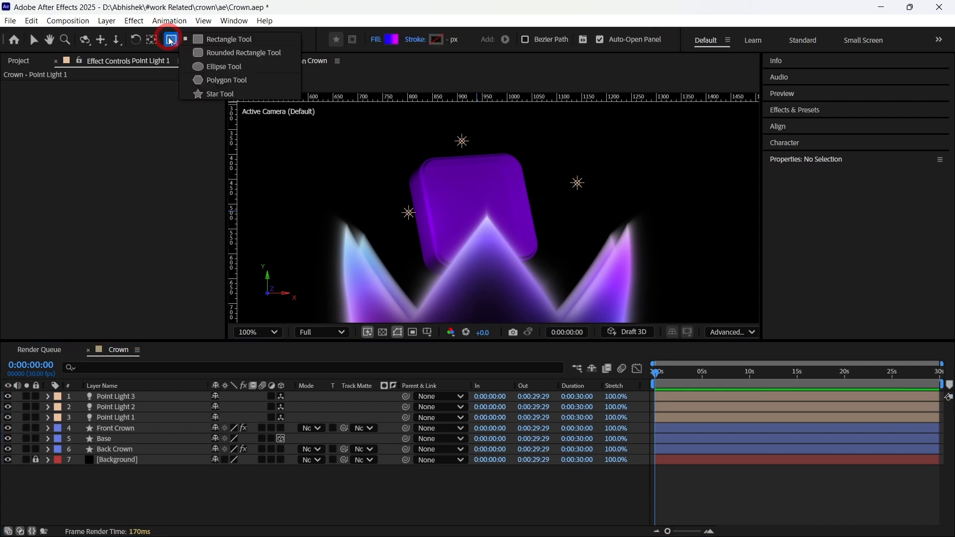
{"action": "left_click", "coordinate": [214, 66]}
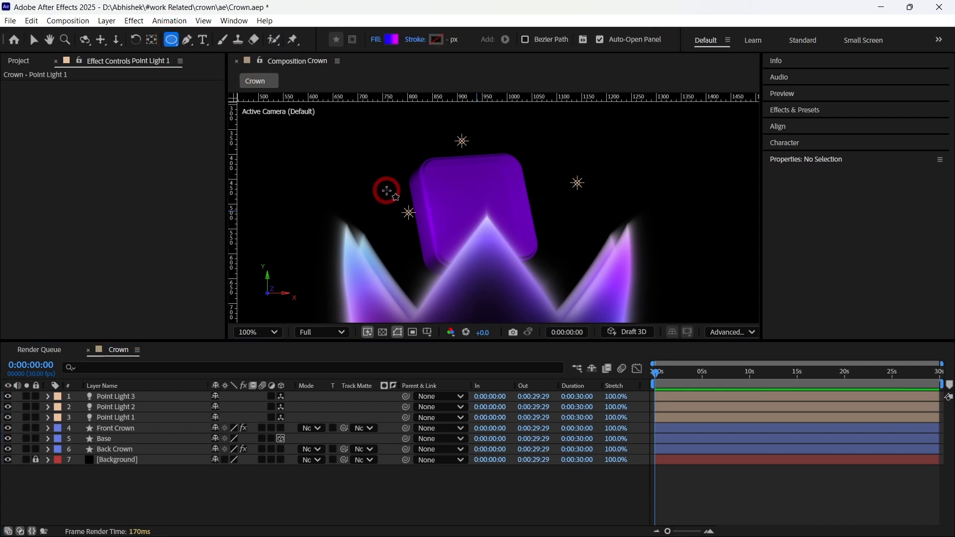
{"action": "left_click_drag", "start_coordinate": [388, 190], "coordinate": [590, 361]}
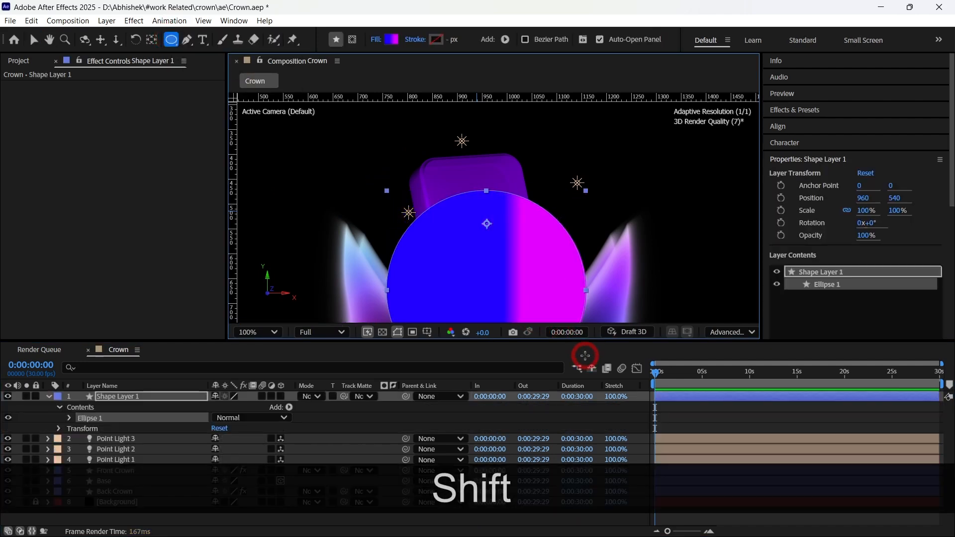
- Rename the circle's shape layer to Glow and place it between the Base and Back Crown layers
{"action": "left_click", "coordinate": [124, 396]}
{"action": "key", "text": "Return"}
{"action": "type", "text": "Gk"}
{"action": "key", "text": "BackSpace"}
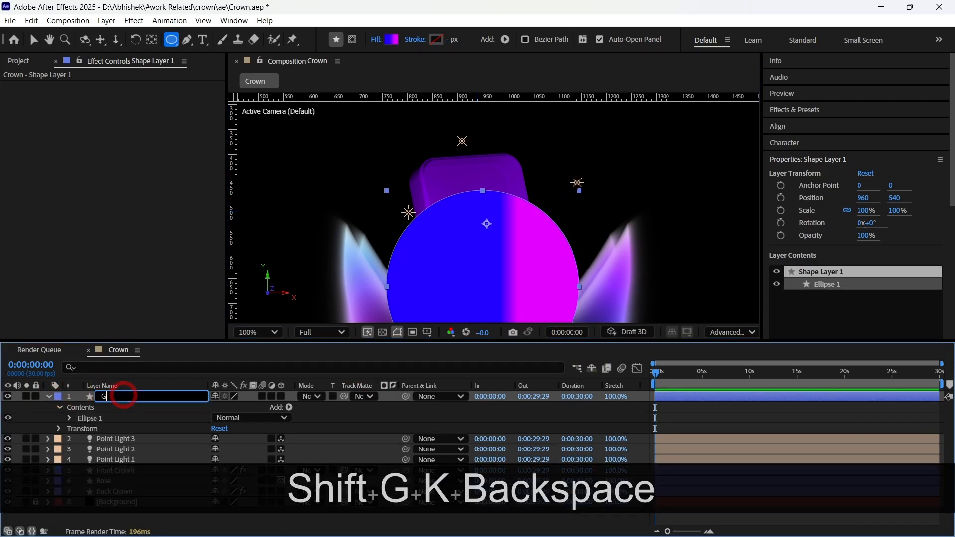
{"action": "type", "text": "low"}
{"action": "key", "text": "Return"}
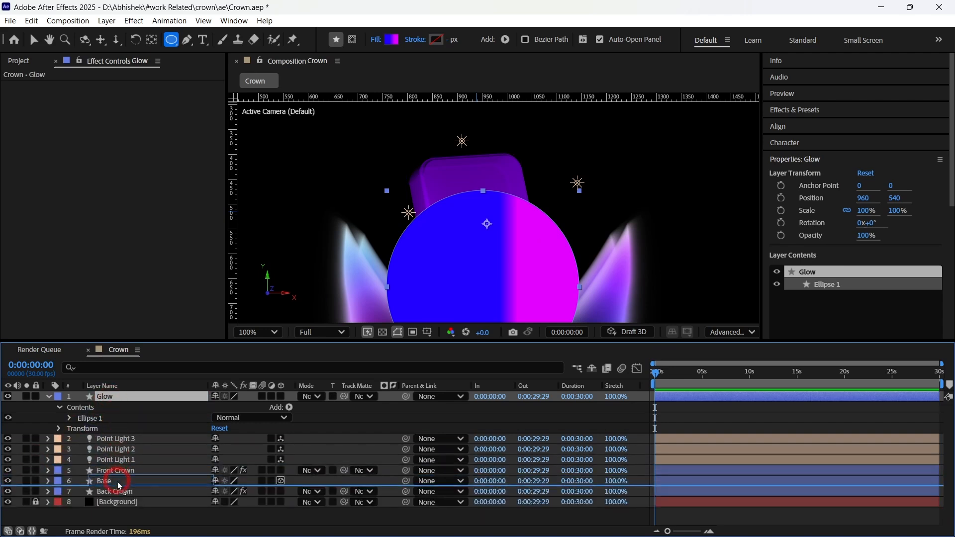
{"action": "left_click_drag", "start_coordinate": [119, 488], "coordinate": [118, 487]}
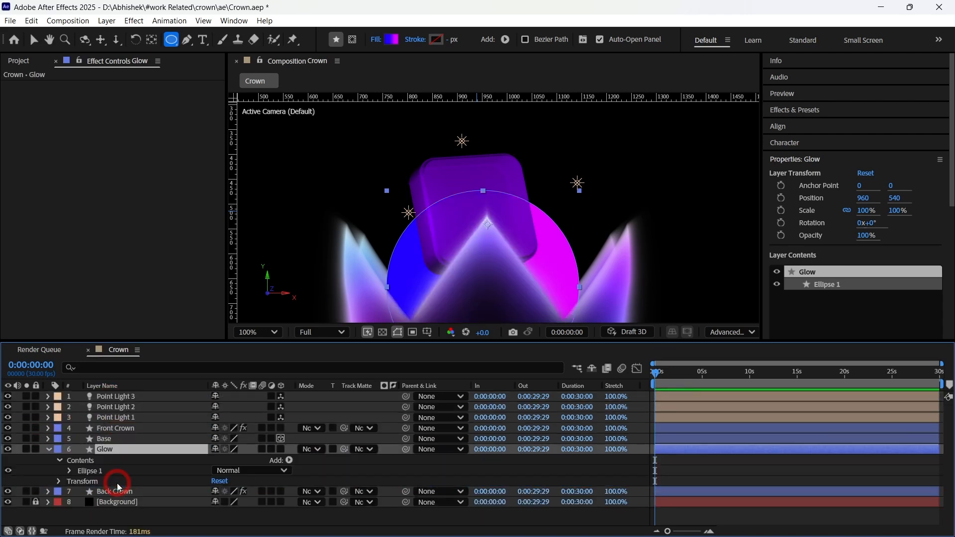
- Spread the Glow fill's blue and magenta gradient stops to opposite ends and add a cyan stop (about 04ECFF) near the middle
{"action": "left_click", "coordinate": [392, 39]}
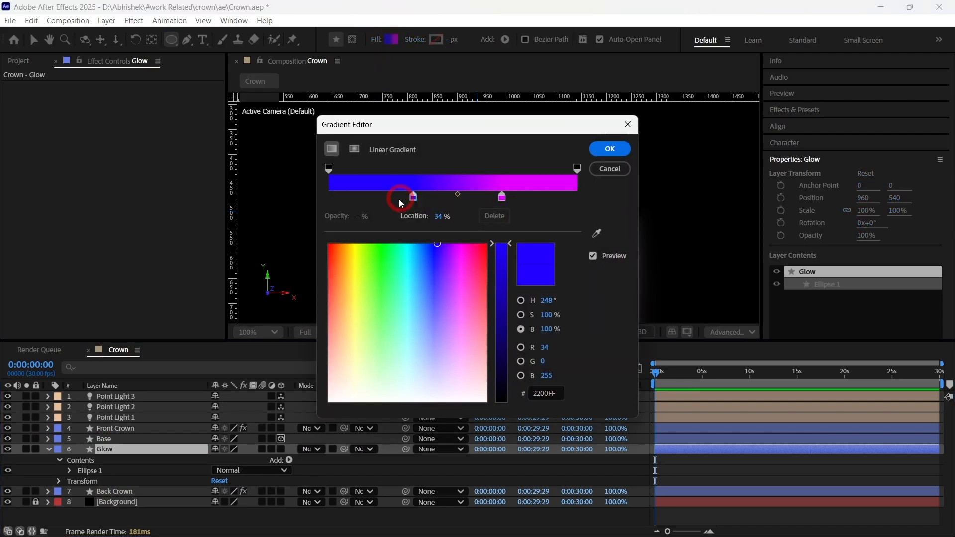
{"action": "left_click_drag", "start_coordinate": [400, 201], "coordinate": [333, 198]}
{"action": "left_click_drag", "start_coordinate": [494, 198], "coordinate": [583, 198]}
{"action": "left_click_drag", "start_coordinate": [454, 196], "coordinate": [460, 197]}
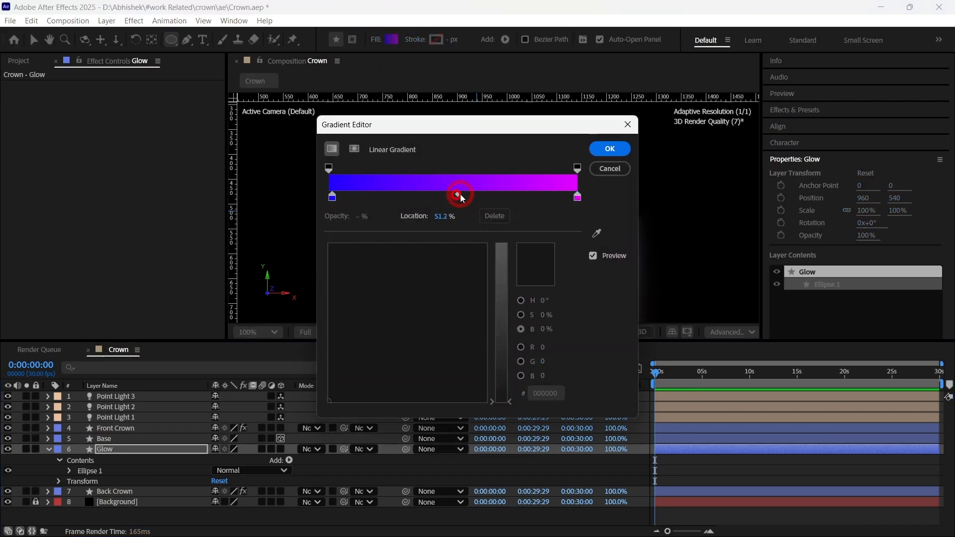
{"action": "left_click", "coordinate": [462, 197]}
{"action": "left_click_drag", "start_coordinate": [422, 247], "coordinate": [409, 246]}
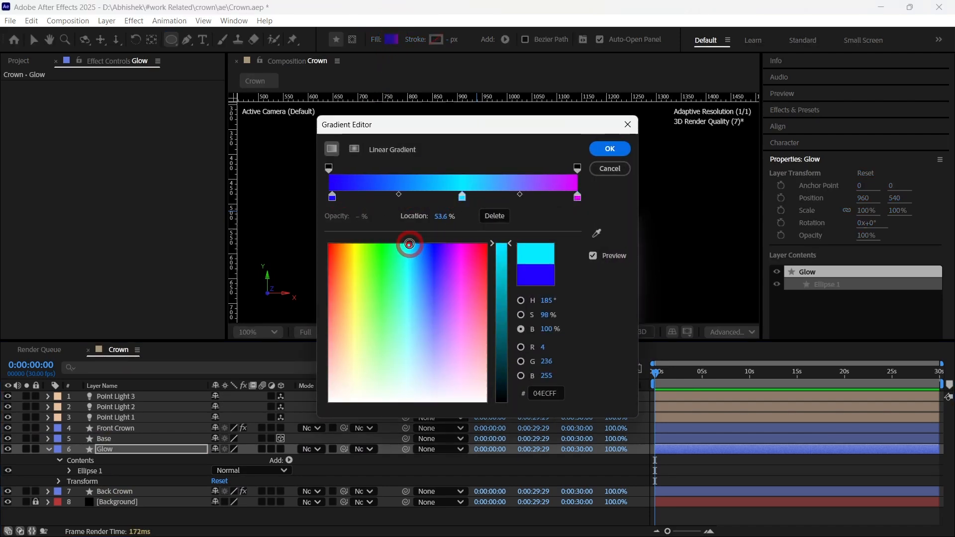
{"action": "left_click", "coordinate": [610, 149]}
- Stretch the Glow circle's gradient from its left edge to its right edge, then collapse the layer's properties
{"action": "key", "text": "v"}
{"action": "left_click", "coordinate": [482, 284]}
{"action": "left_click", "coordinate": [388, 288]}
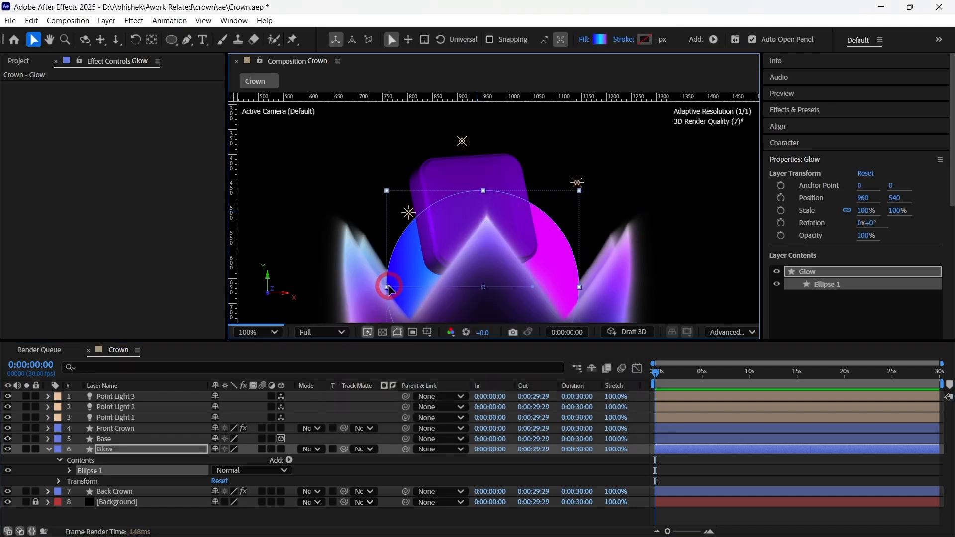
{"action": "left_click", "coordinate": [533, 288]}
{"action": "left_click", "coordinate": [577, 285]}
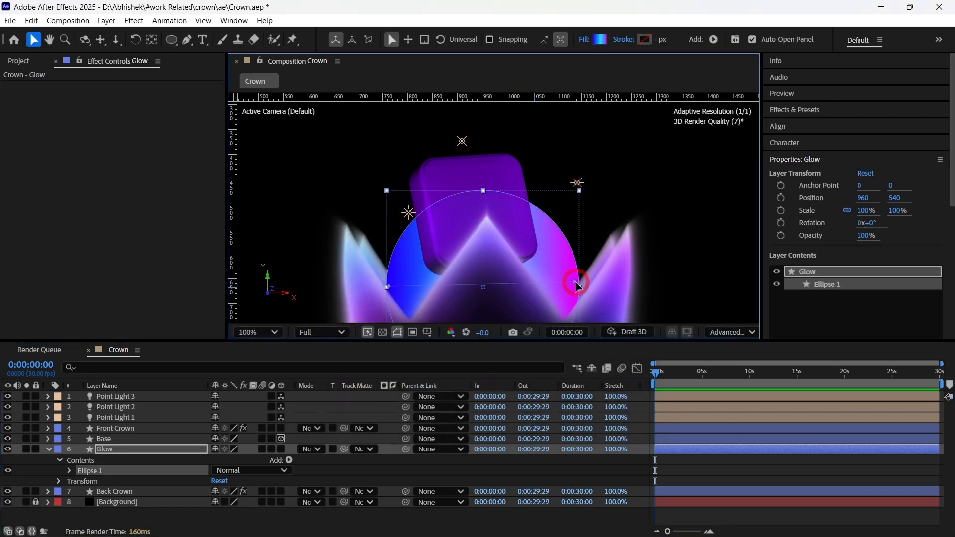
{"action": "left_click", "coordinate": [47, 452]}
{"action": "left_click", "coordinate": [122, 449]}
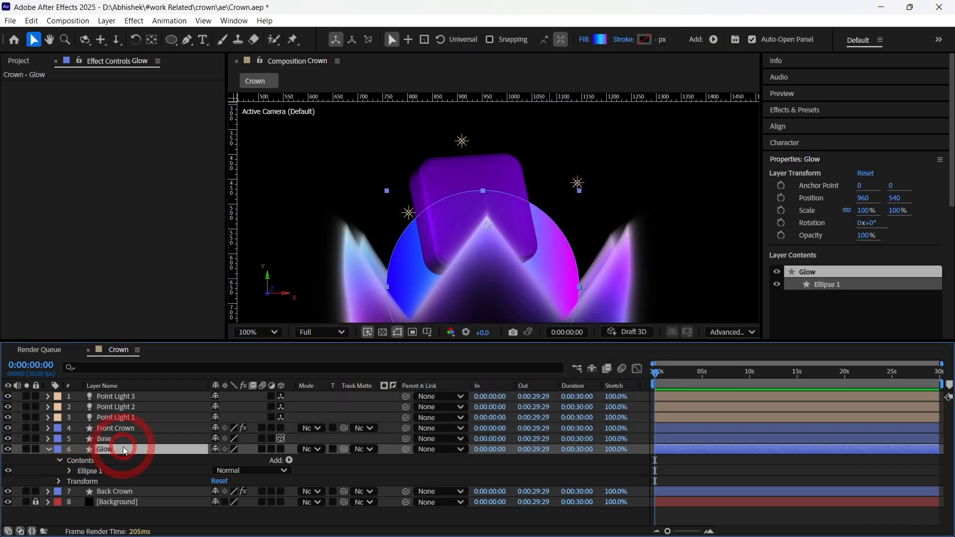
{"action": "left_click", "coordinate": [49, 450]}
- Find and apply the CC Radial Fast Blur effect to the Glow layer
{"action": "left_click", "coordinate": [846, 110]}
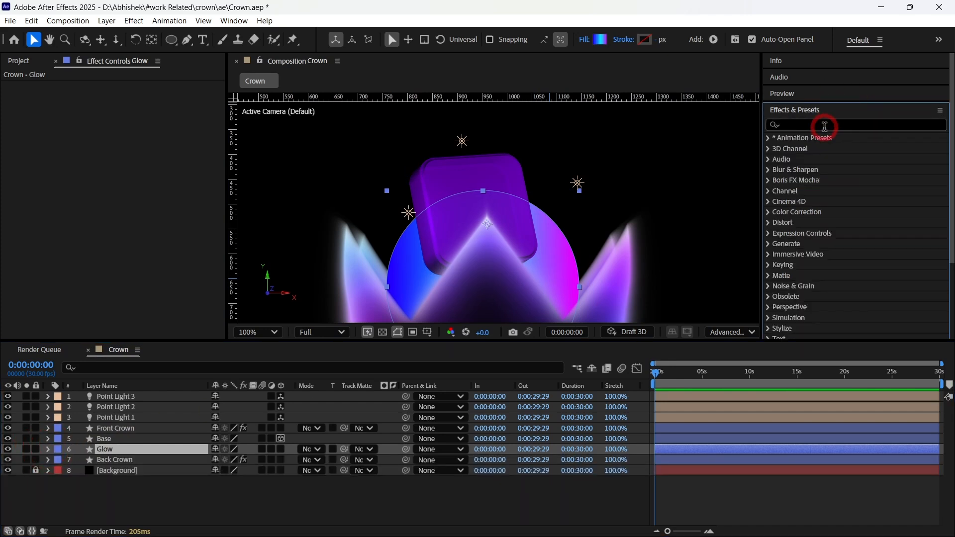
{"action": "left_click", "coordinate": [825, 125]}
{"action": "type", "text": "fast"}
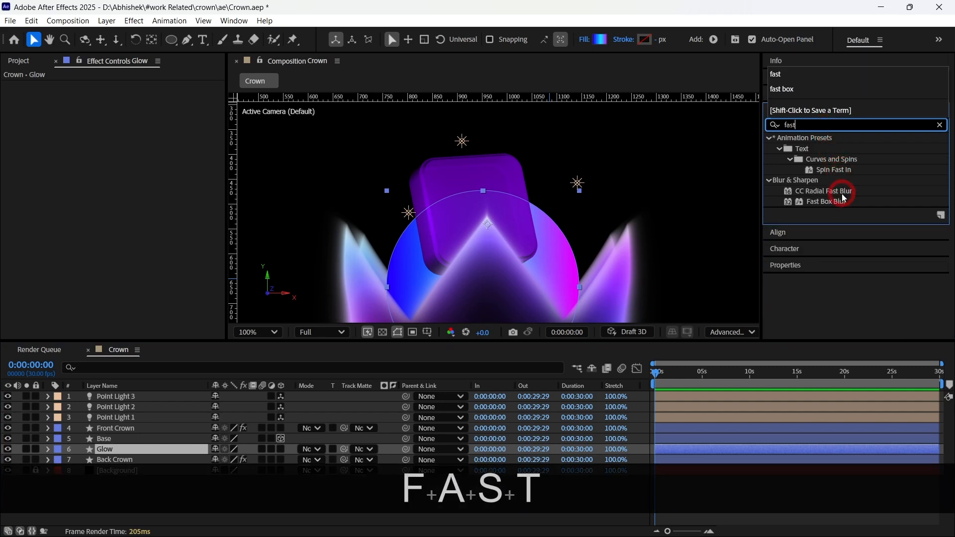
{"action": "left_click", "coordinate": [844, 198]}
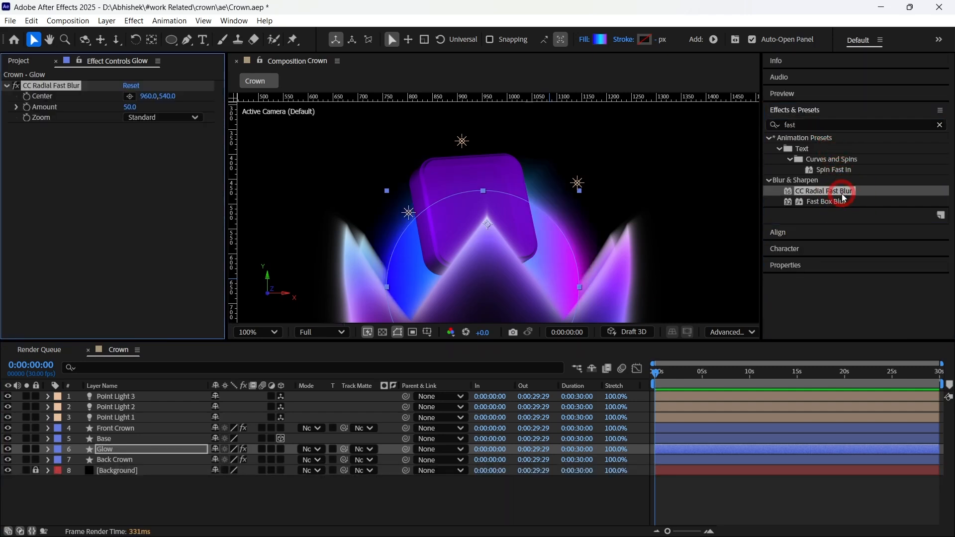
- Move the Glow blur's center down to about 966, 782 near the crown's bottom and set its Amount to 90
{"action": "scroll", "coordinate": [407, 167], "scroll_direction": "down", "scroll_amount": 1}
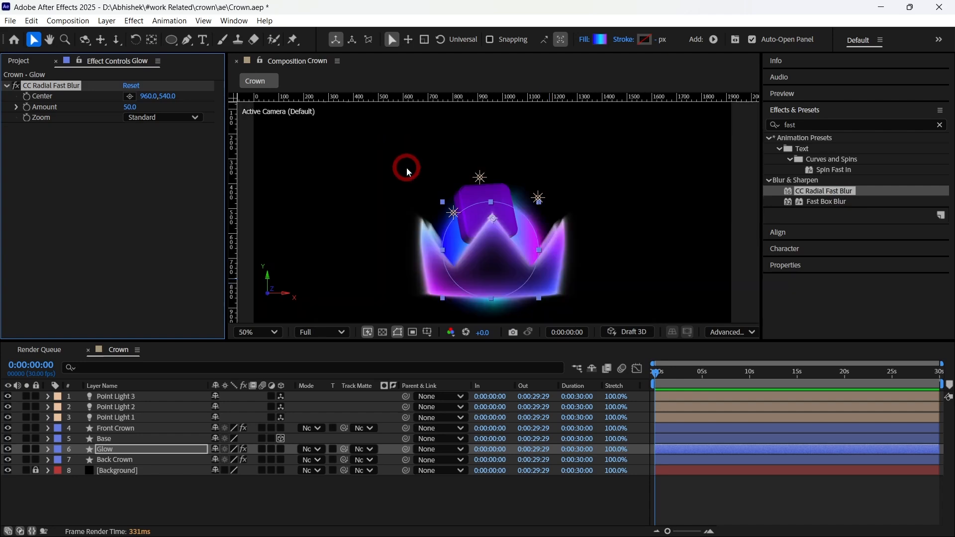
{"action": "key", "text": "v"}
{"action": "left_click_drag", "start_coordinate": [490, 219], "coordinate": [494, 278]}
{"action": "left_click_drag", "start_coordinate": [136, 116], "coordinate": [149, 101]}
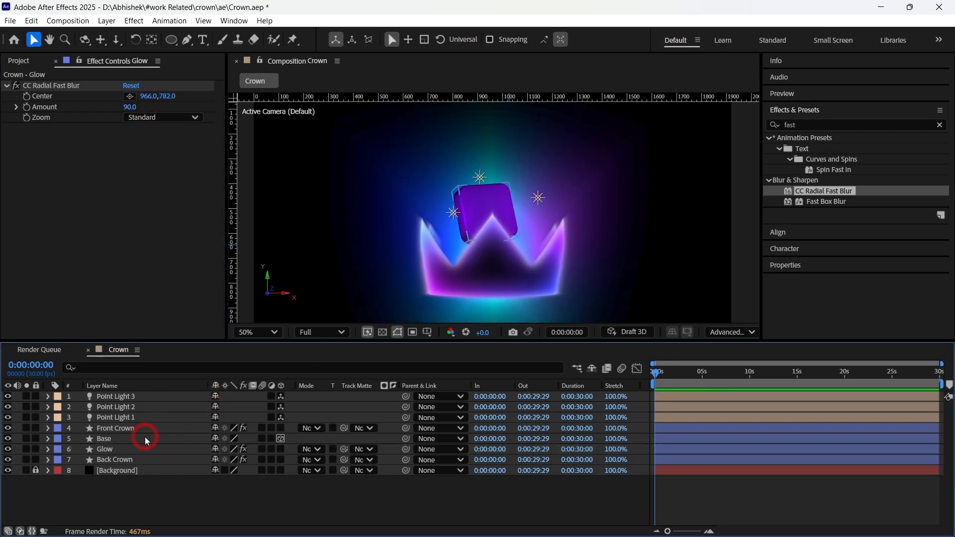
- Move Point Light 1 slightly lower along the Base square's left edge
{"action": "left_click", "coordinate": [136, 420]}
{"action": "scroll", "coordinate": [515, 196], "scroll_direction": "up", "scroll_amount": 1}
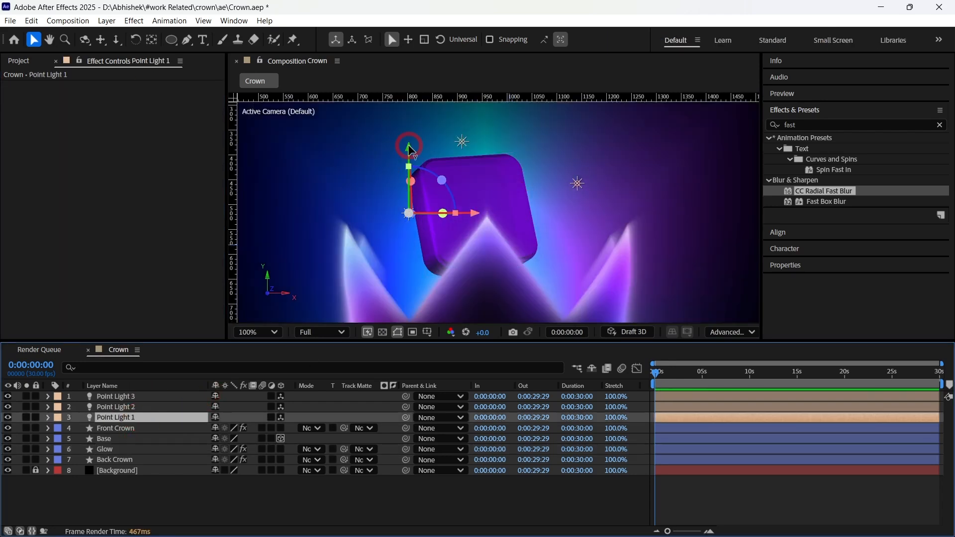
{"action": "left_click_drag", "start_coordinate": [409, 148], "coordinate": [409, 156]}
- Set Point Light 1's intensity to 152% in its light settings
{"action": "double_click", "coordinate": [132, 420]}
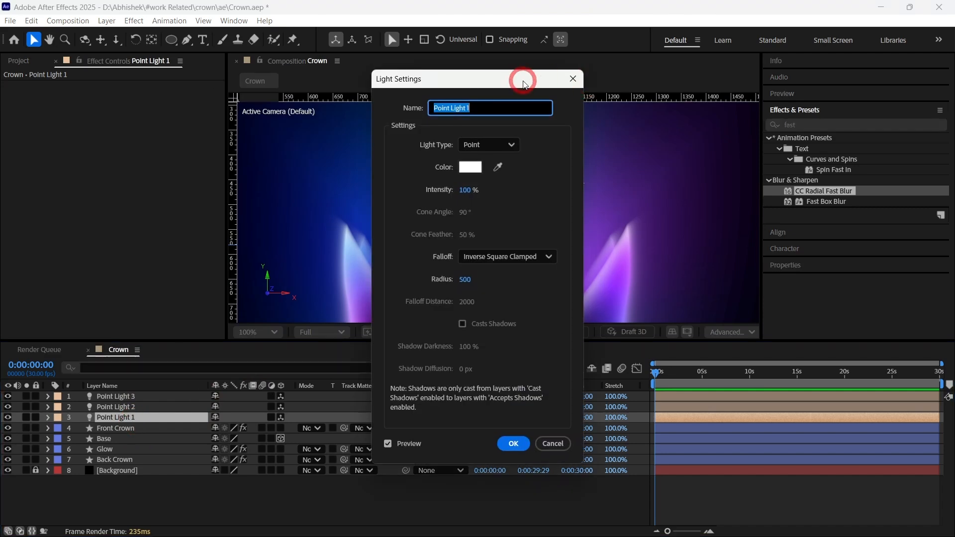
{"action": "left_click_drag", "start_coordinate": [522, 81], "coordinate": [254, 91]}
{"action": "left_click_drag", "start_coordinate": [195, 201], "coordinate": [239, 198]}
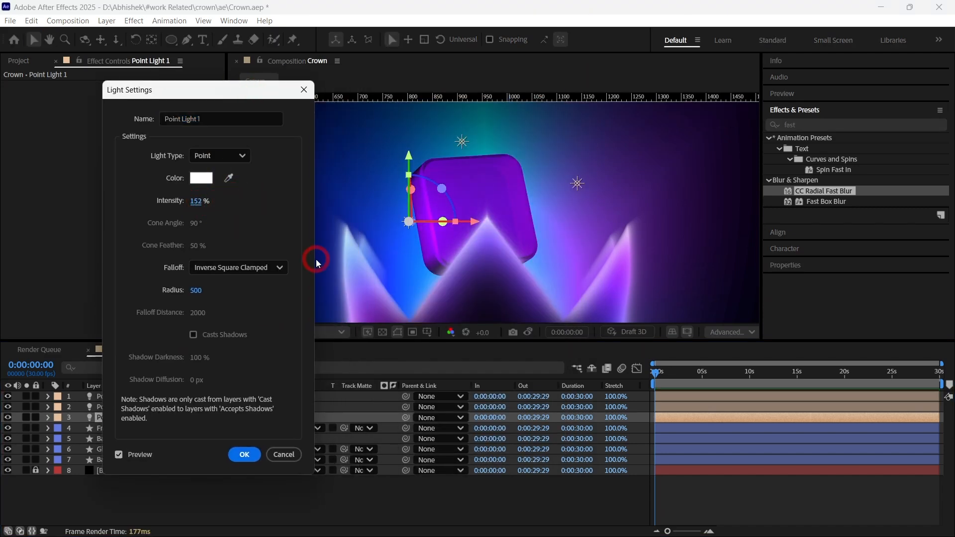
{"action": "left_click", "coordinate": [243, 456]}
- Raise Point Light 2's intensity to about 87% in its light settings and deselect the layer
{"action": "double_click", "coordinate": [135, 405]}
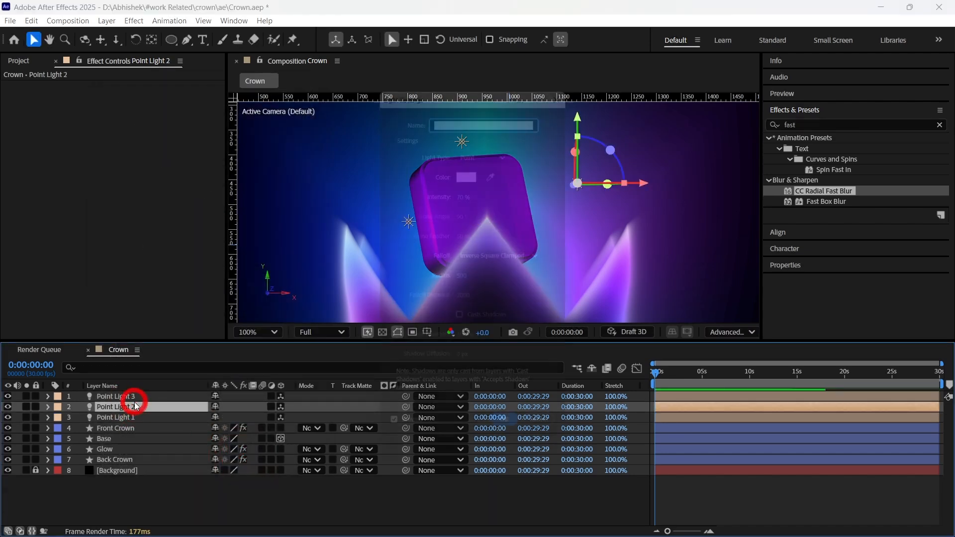
{"action": "left_click_drag", "start_coordinate": [506, 69], "coordinate": [275, 88]}
{"action": "left_click_drag", "start_coordinate": [240, 209], "coordinate": [260, 208]}
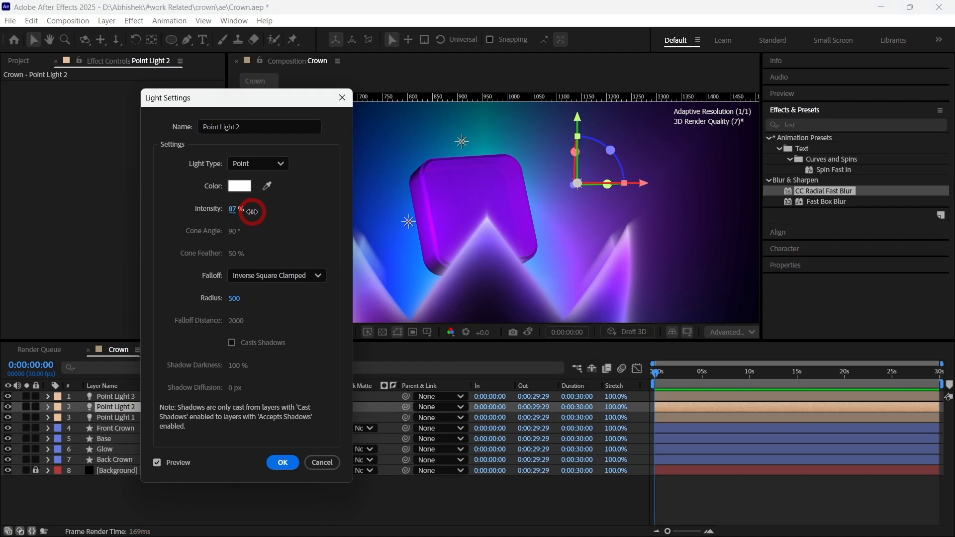
{"action": "left_click", "coordinate": [283, 462]}
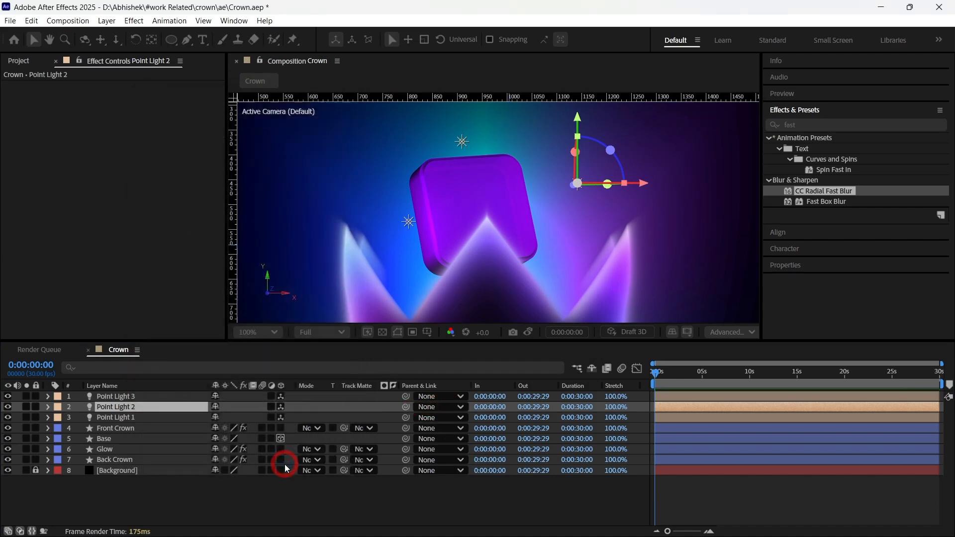
{"action": "left_click", "coordinate": [346, 492]}
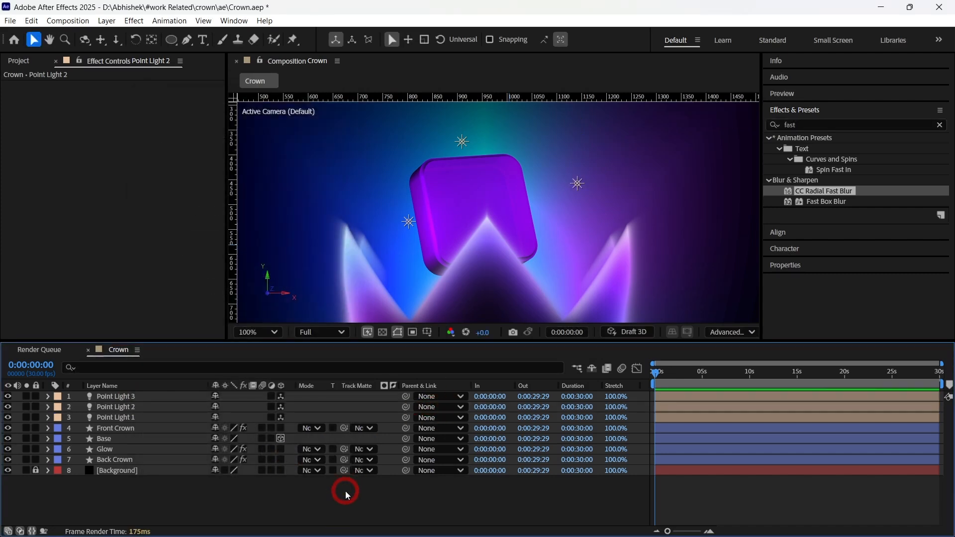
- Check the whole glowing crown composition and save the project
{"action": "scroll", "coordinate": [390, 243], "scroll_direction": "down", "scroll_amount": 4}
{"action": "scroll", "coordinate": [390, 243], "scroll_direction": "up", "scroll_amount": 2}
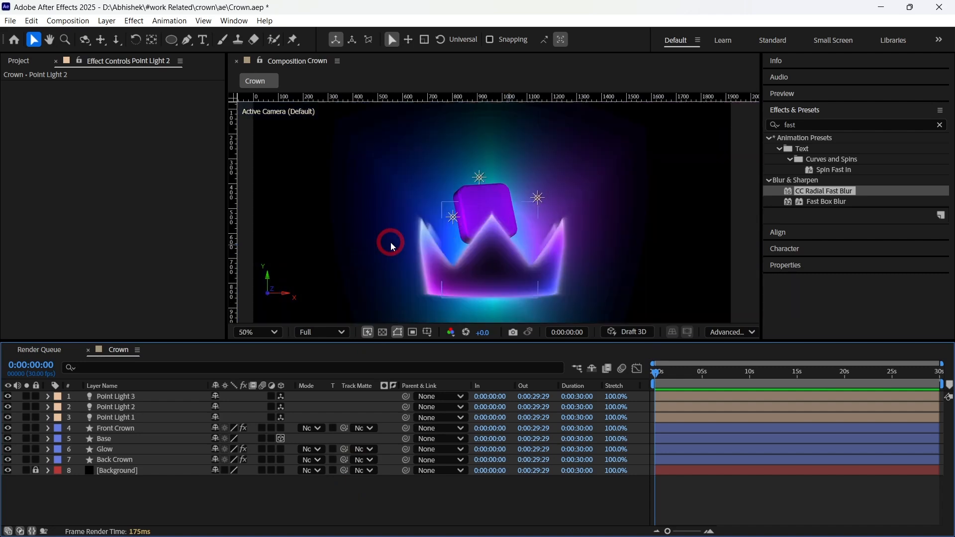
{"action": "key", "text": "ctrl+s"}
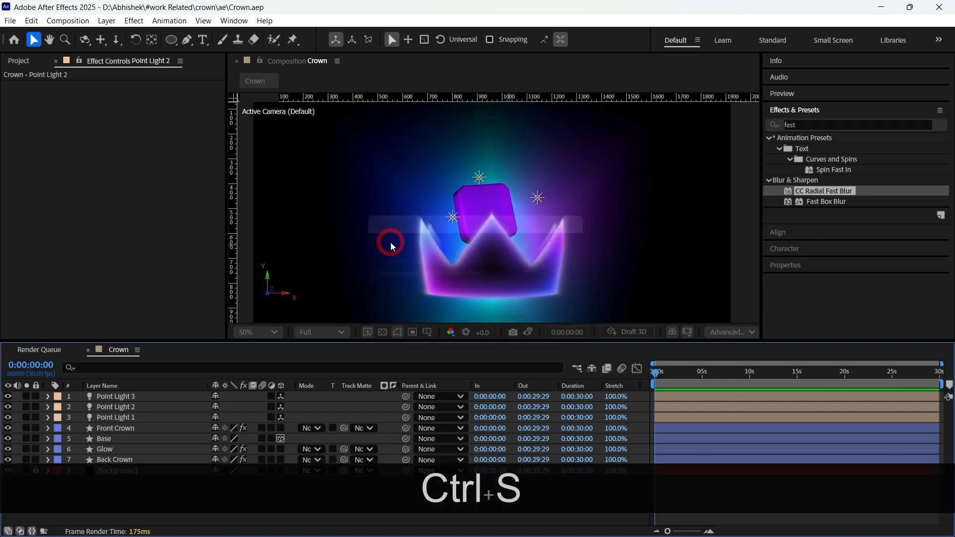
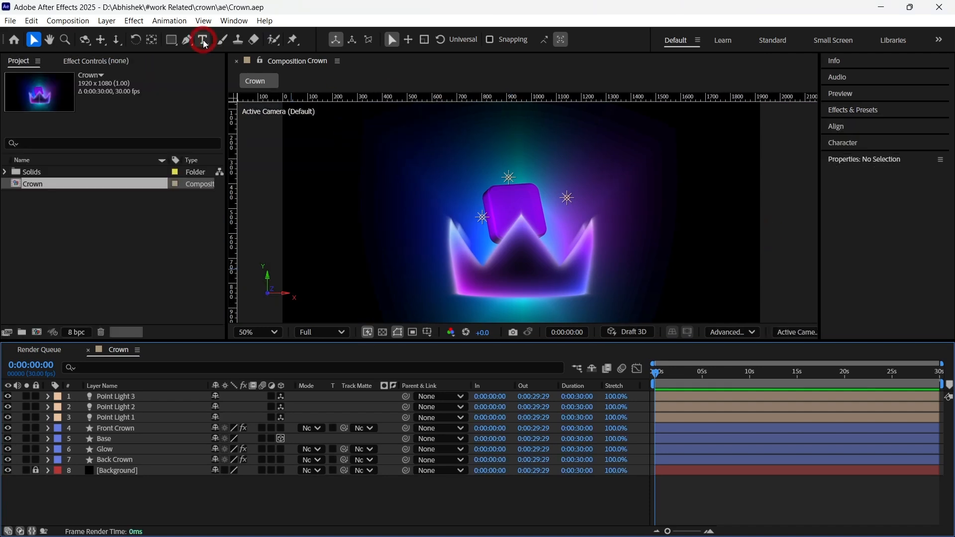
- Add a text layer reading "AE" over the front of the Base square
{"action": "left_click", "coordinate": [202, 39]}
{"action": "left_click", "coordinate": [517, 214]}
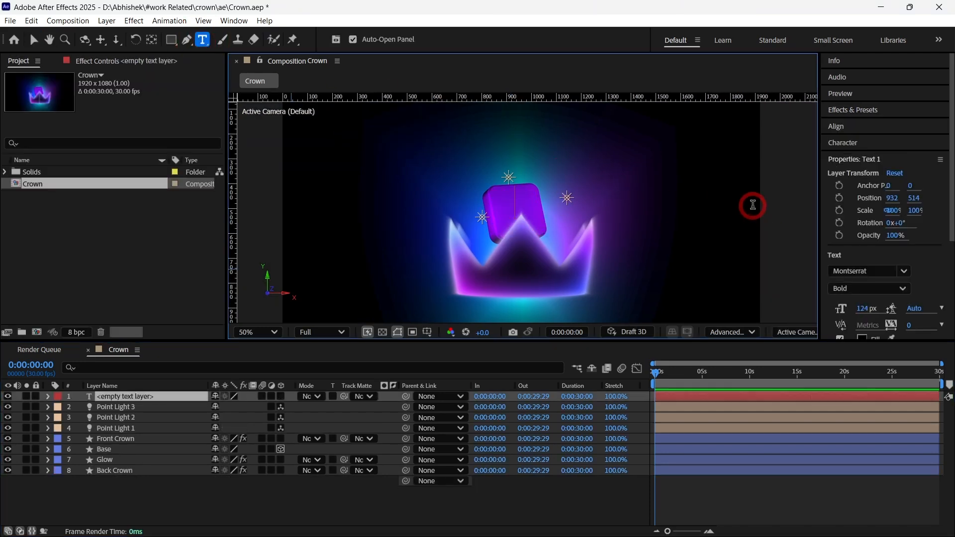
{"action": "type", "text": "AE"}
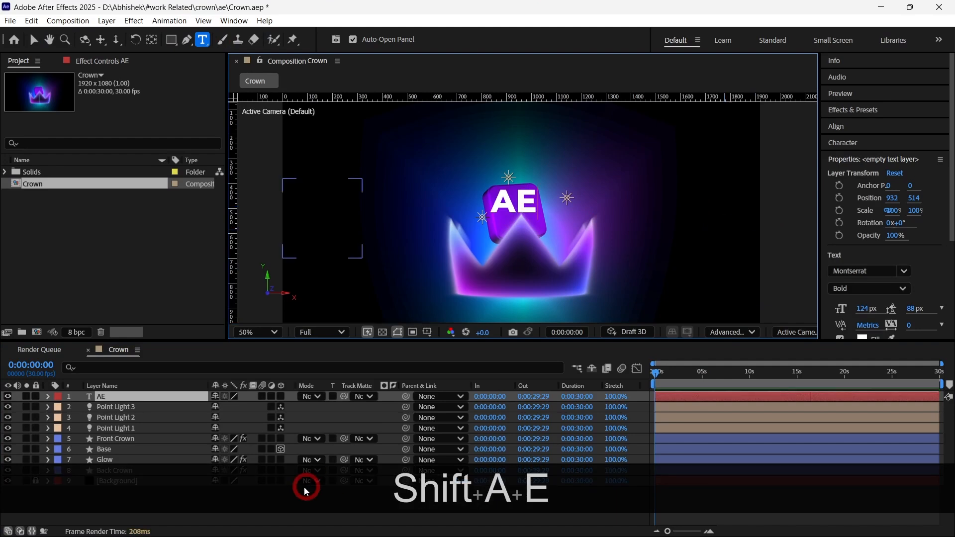
- Make the AE text a 3D layer and move it between the Front Crown and Base layers in the stack
{"action": "left_click", "coordinate": [111, 395]}
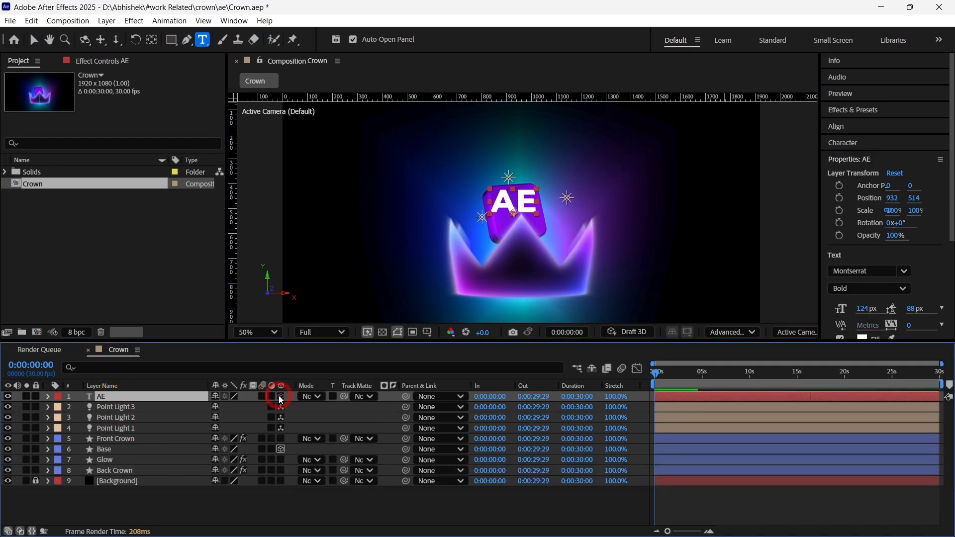
{"action": "left_click", "coordinate": [280, 396]}
{"action": "left_click_drag", "start_coordinate": [141, 398], "coordinate": [141, 443]}
- Link the AE layer's Position property to the Base layer's Position
{"action": "left_click", "coordinate": [135, 448], "text": "shift"}
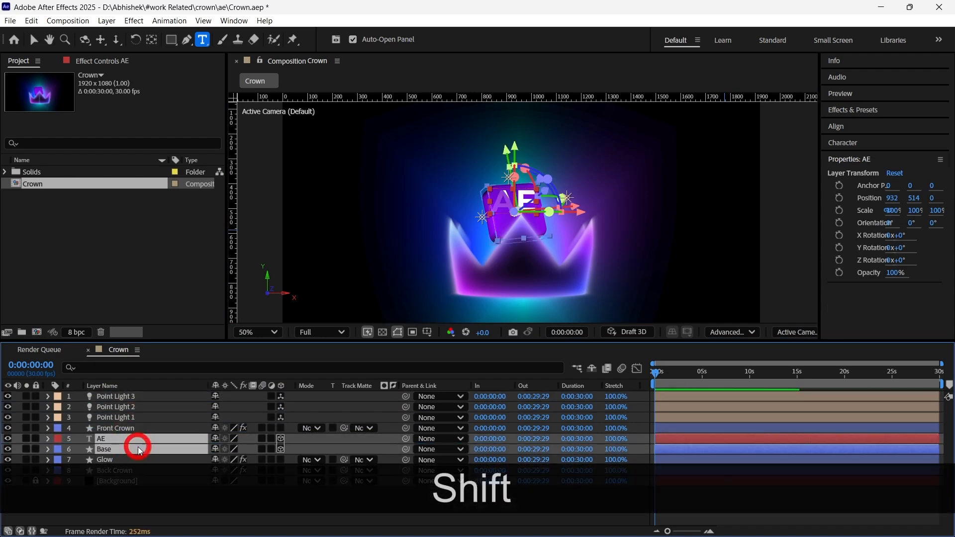
{"action": "key", "text": "p"}
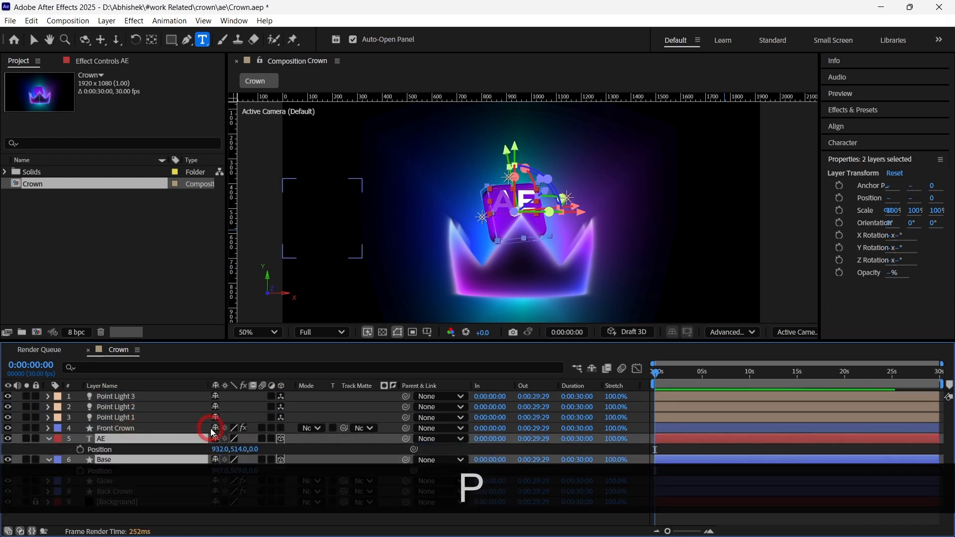
{"action": "left_click", "coordinate": [408, 445]}
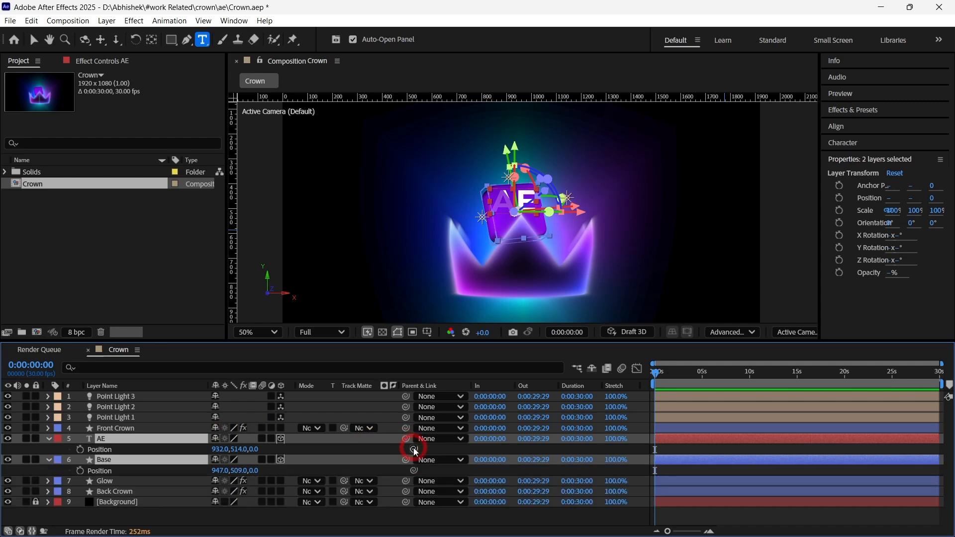
{"action": "left_click_drag", "start_coordinate": [416, 452], "coordinate": [168, 478]}
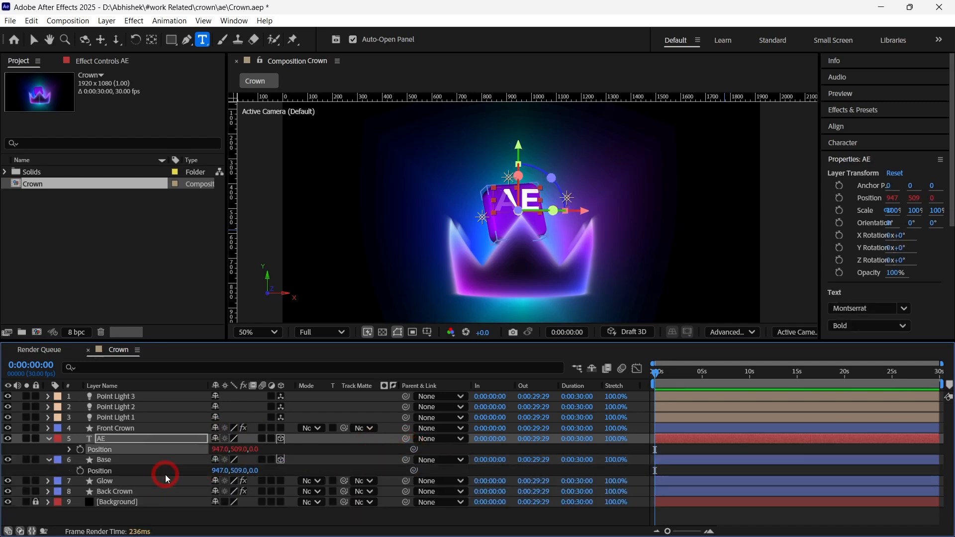
{"action": "left_click", "coordinate": [301, 447]}
- Link the AE layer's X, Y and Z Rotation to the matching Base rotations and collapse both layers
{"action": "left_click", "coordinate": [142, 460], "text": "shift"}
{"action": "key", "text": "shift+r"}
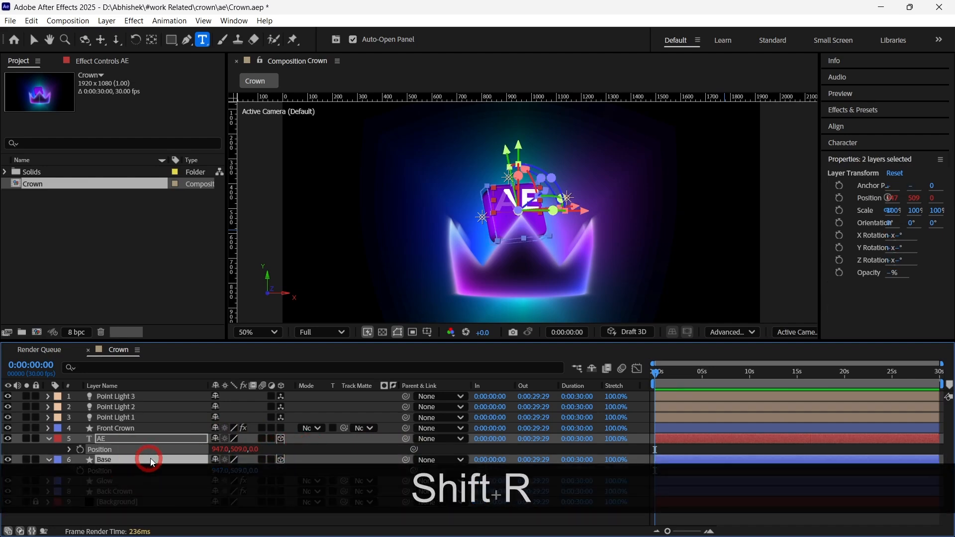
{"action": "scroll", "coordinate": [332, 441], "scroll_direction": "down", "scroll_amount": 2}
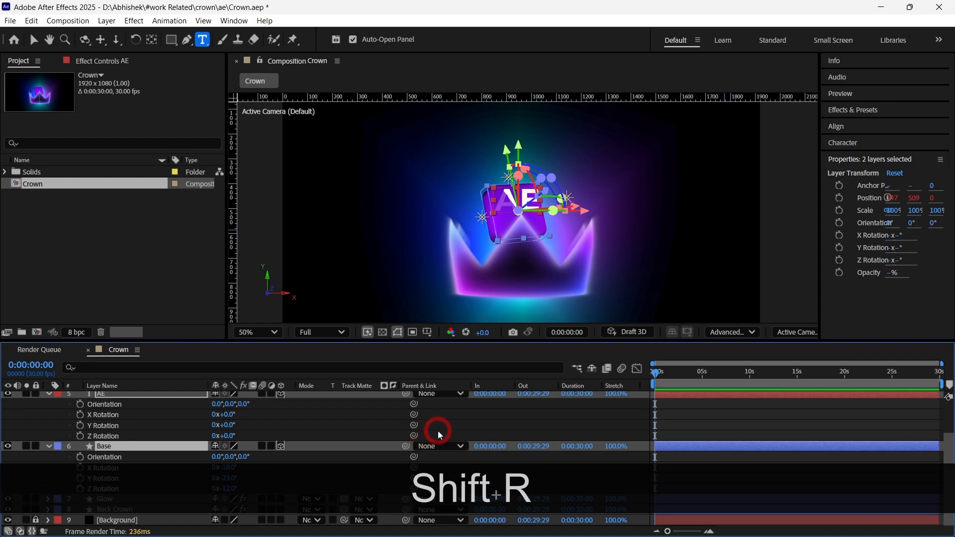
{"action": "left_click", "coordinate": [466, 412]}
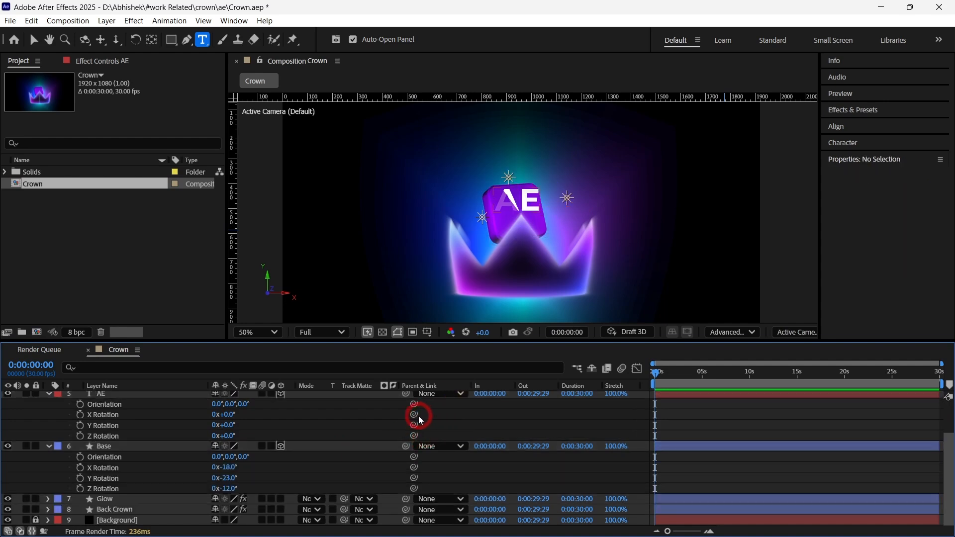
{"action": "left_click_drag", "start_coordinate": [416, 415], "coordinate": [207, 482]}
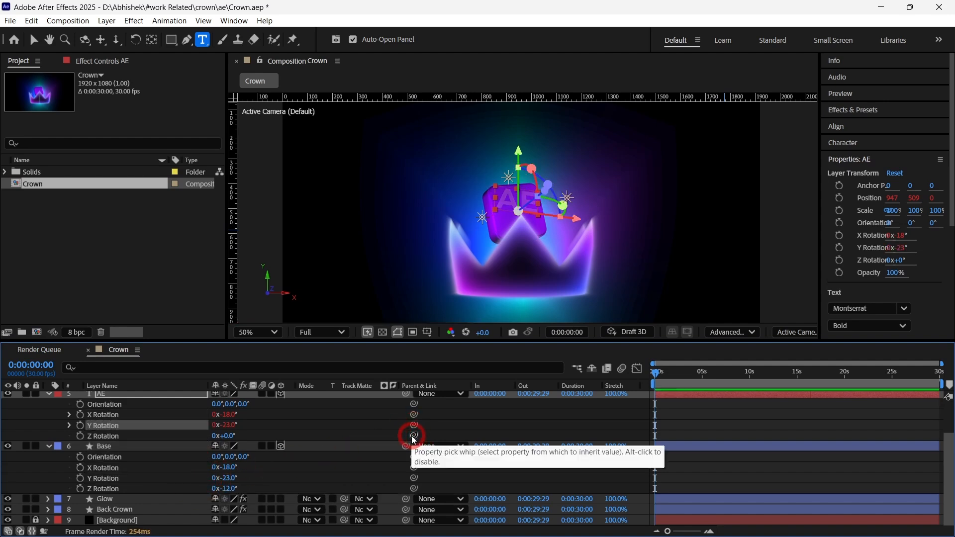
{"action": "left_click_drag", "start_coordinate": [414, 440], "coordinate": [211, 489]}
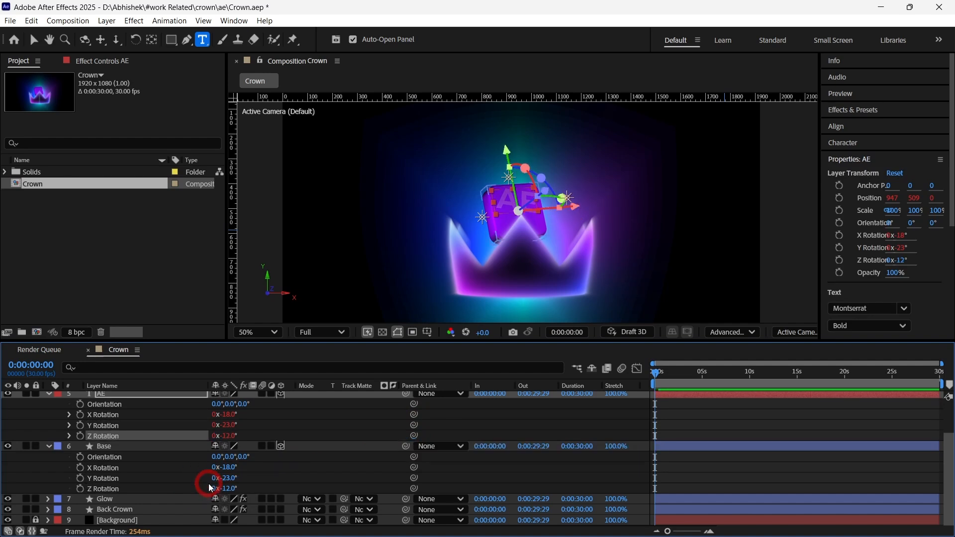
{"action": "left_click", "coordinate": [356, 441]}
{"action": "scroll", "coordinate": [307, 451], "scroll_direction": "up", "scroll_amount": 3}
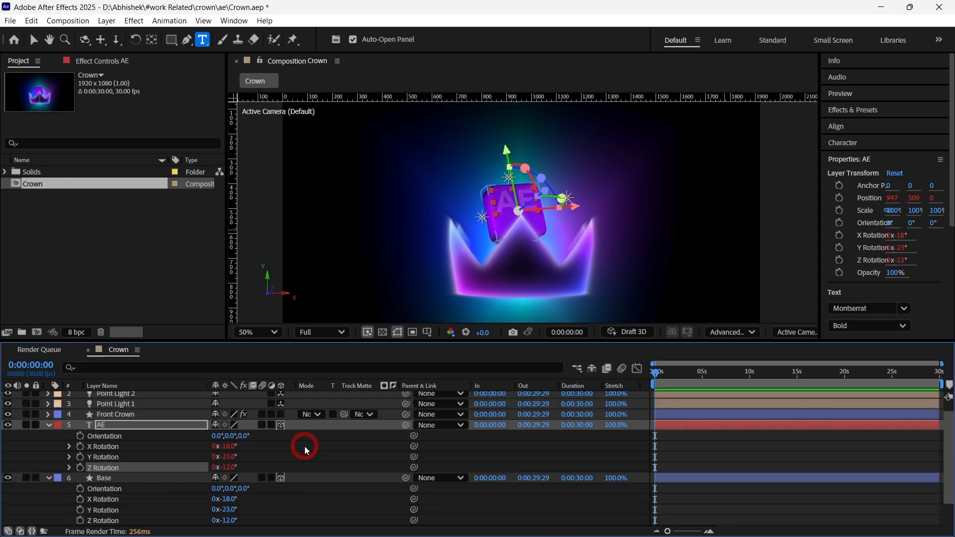
{"action": "left_click", "coordinate": [76, 452]}
{"action": "left_click", "coordinate": [49, 425]}
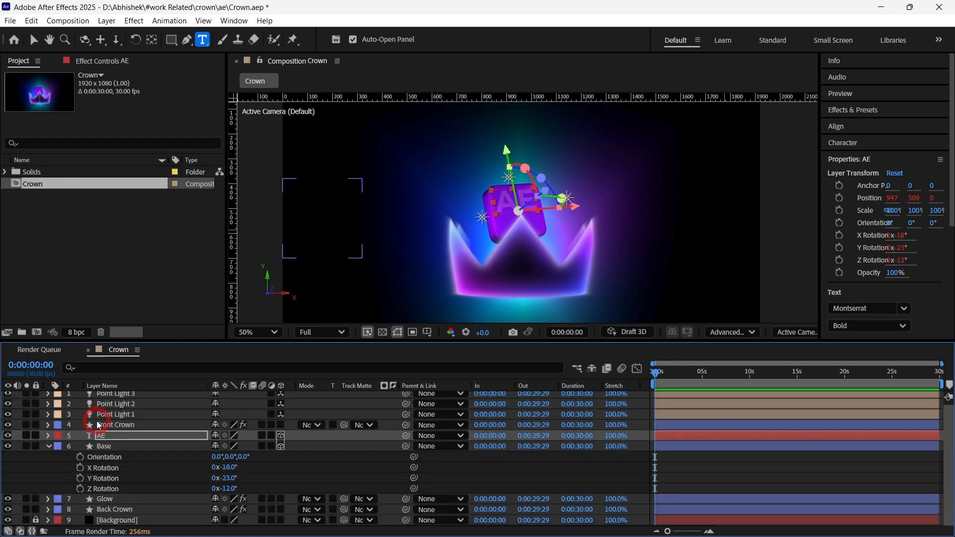
{"action": "left_click", "coordinate": [76, 453]}
{"action": "left_click", "coordinate": [49, 446]}
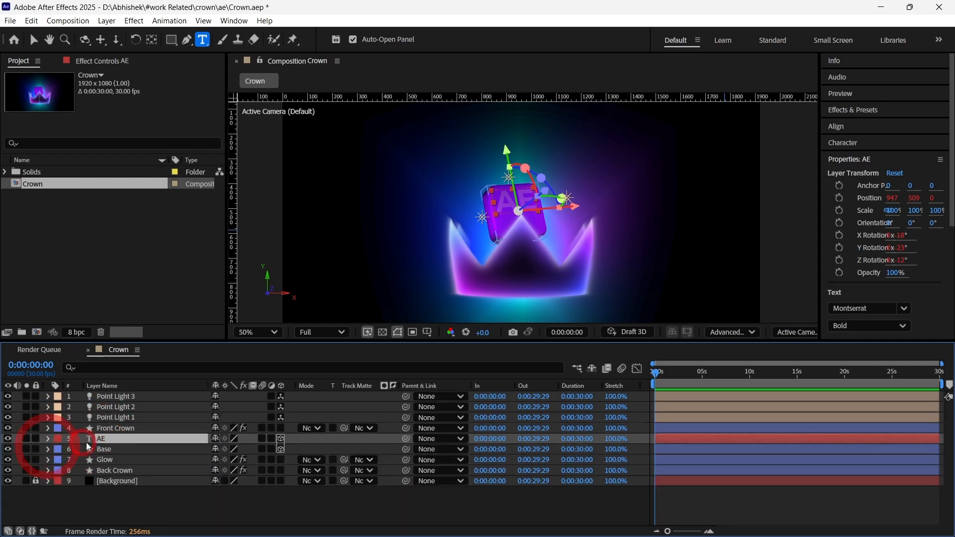
- Center the AE layer's anchor point within its text
{"action": "left_click", "coordinate": [110, 440]}
{"action": "key", "text": "ctrl+alt+Home"}
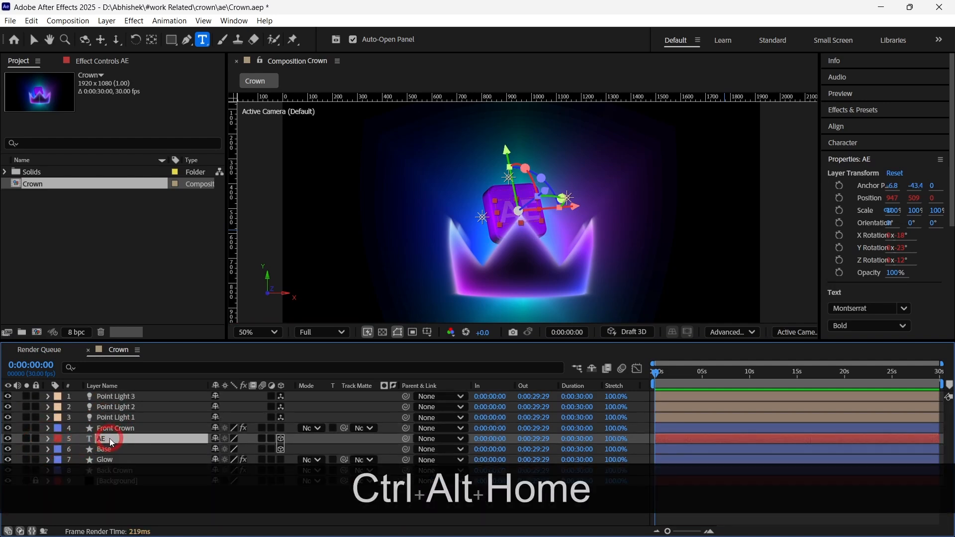
{"action": "scroll", "coordinate": [601, 230], "scroll_direction": "up", "scroll_amount": 1}
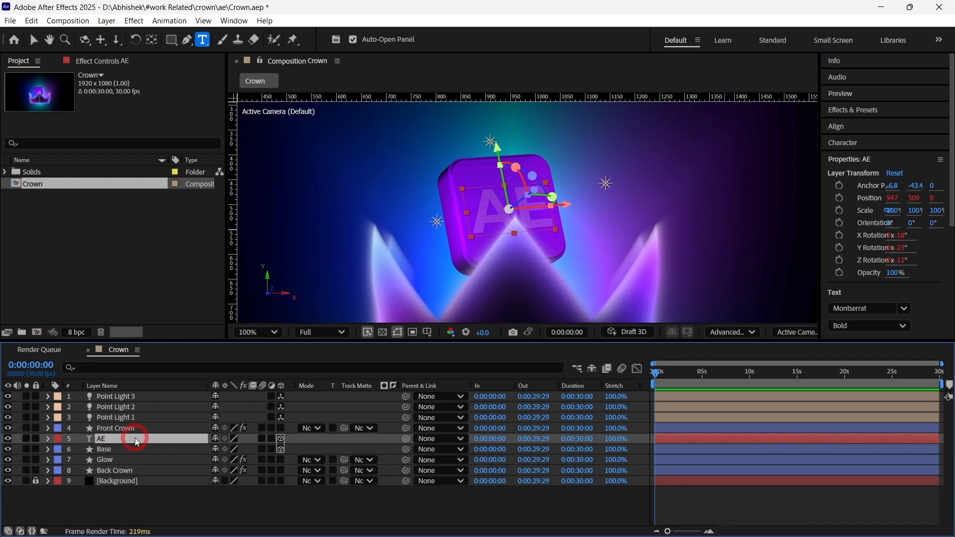
- Set the Z value of the AE layer's anchor point to 1
{"action": "key", "text": "a"}
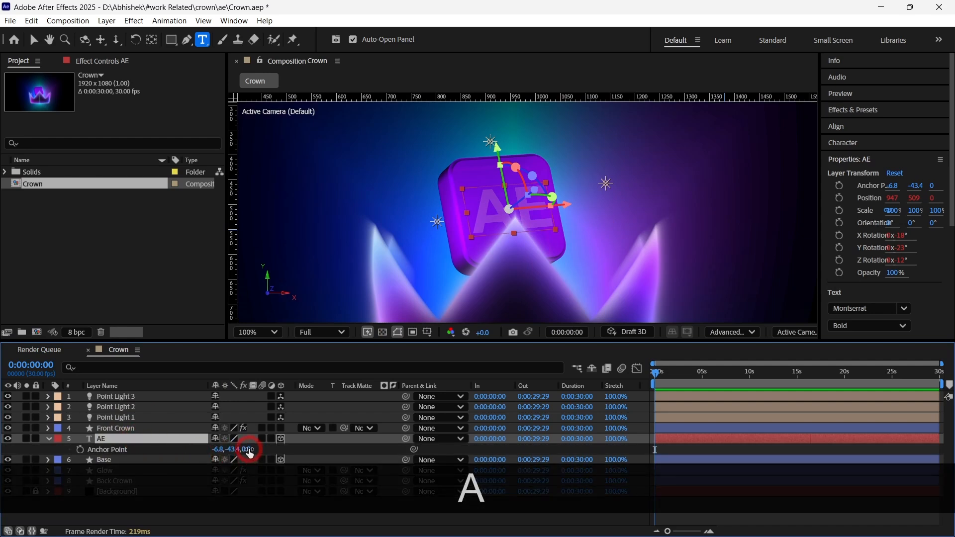
{"action": "left_click", "coordinate": [248, 450]}
{"action": "type", "text": "1"}
{"action": "key", "text": "Return"}
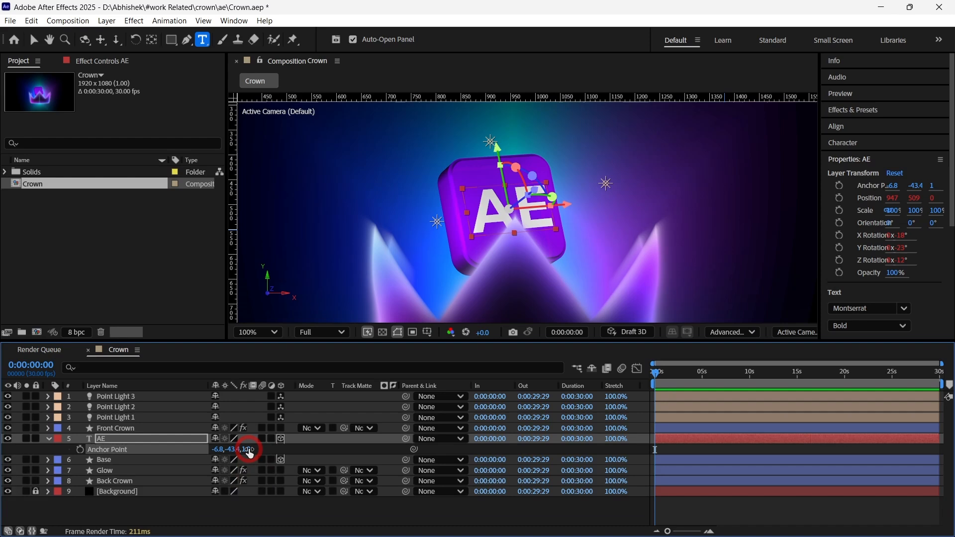
- Set the AE text's Extrusion Depth to 5 in its geometry options
{"action": "left_click", "coordinate": [121, 450]}
{"action": "left_click", "coordinate": [124, 439]}
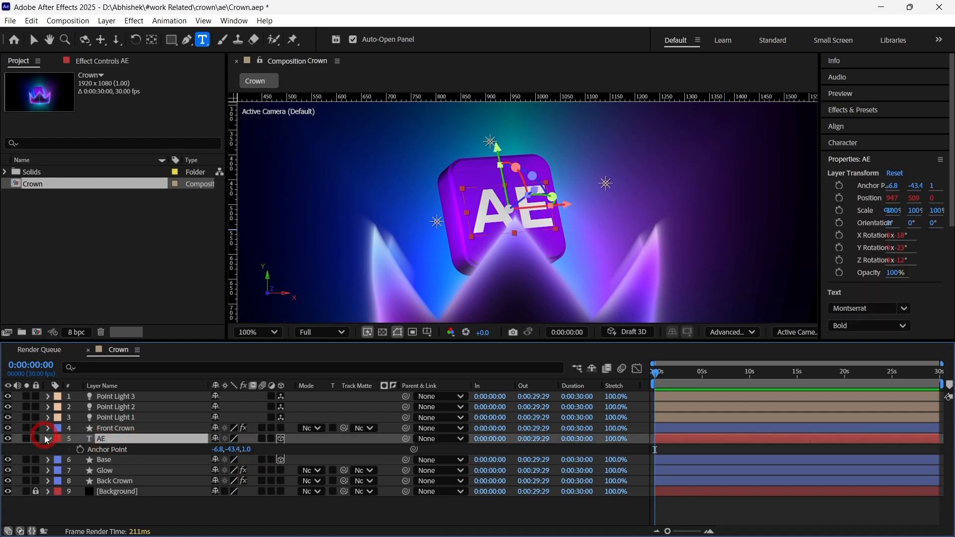
{"action": "scroll", "coordinate": [433, 259], "scroll_direction": "up", "scroll_amount": 2}
{"action": "scroll", "coordinate": [432, 256], "scroll_direction": "up", "scroll_amount": 1}
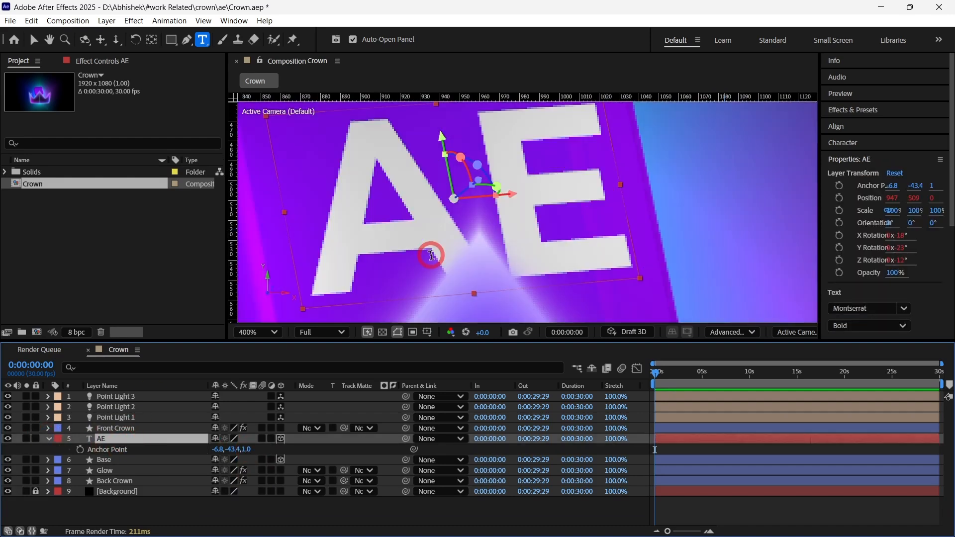
{"action": "left_click", "coordinate": [47, 439]}
{"action": "left_click", "coordinate": [47, 439]}
{"action": "scroll", "coordinate": [60, 454], "scroll_direction": "down", "scroll_amount": 1}
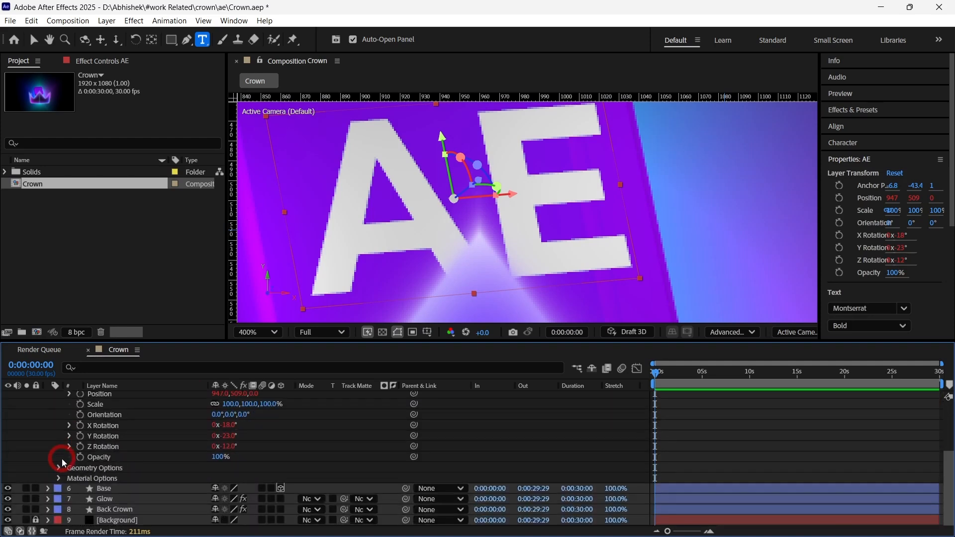
{"action": "left_click", "coordinate": [59, 467]}
{"action": "scroll", "coordinate": [59, 468], "scroll_direction": "down", "scroll_amount": 2}
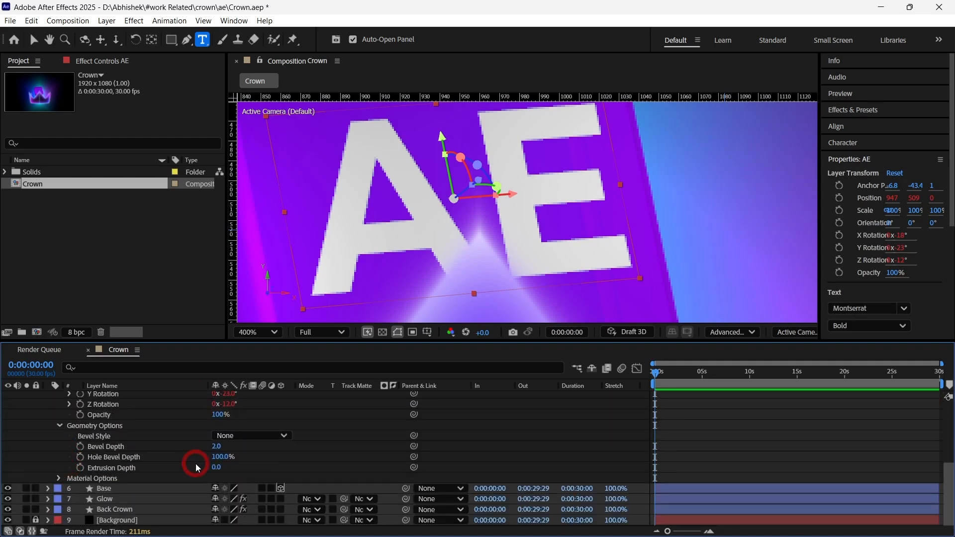
{"action": "scroll", "coordinate": [198, 468], "scroll_direction": "up", "scroll_amount": 1}
{"action": "left_click", "coordinate": [219, 499]}
{"action": "type", "text": "5"}
{"action": "key", "text": "Return"}
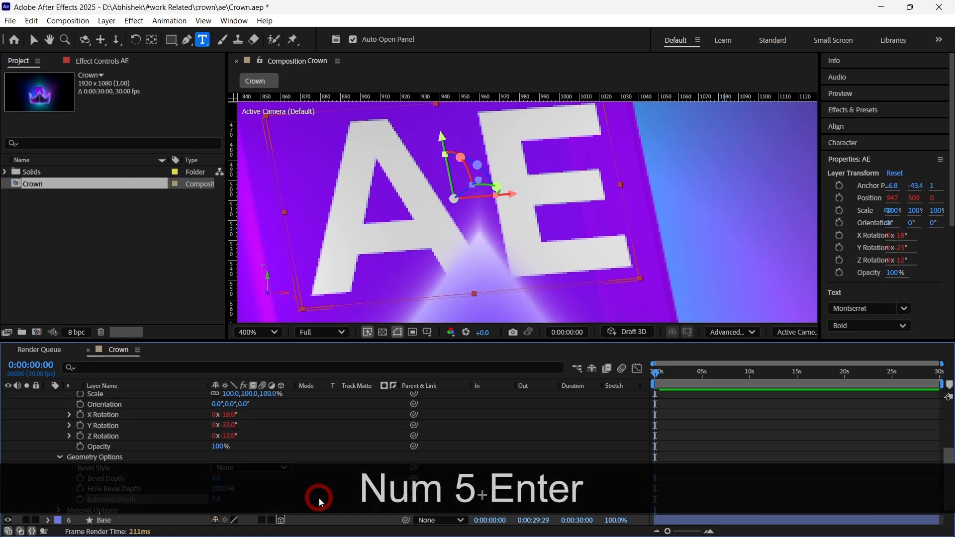
- Set the Z value of the AE layer's anchor point to 5
{"action": "scroll", "coordinate": [272, 446], "scroll_direction": "up", "scroll_amount": 3}
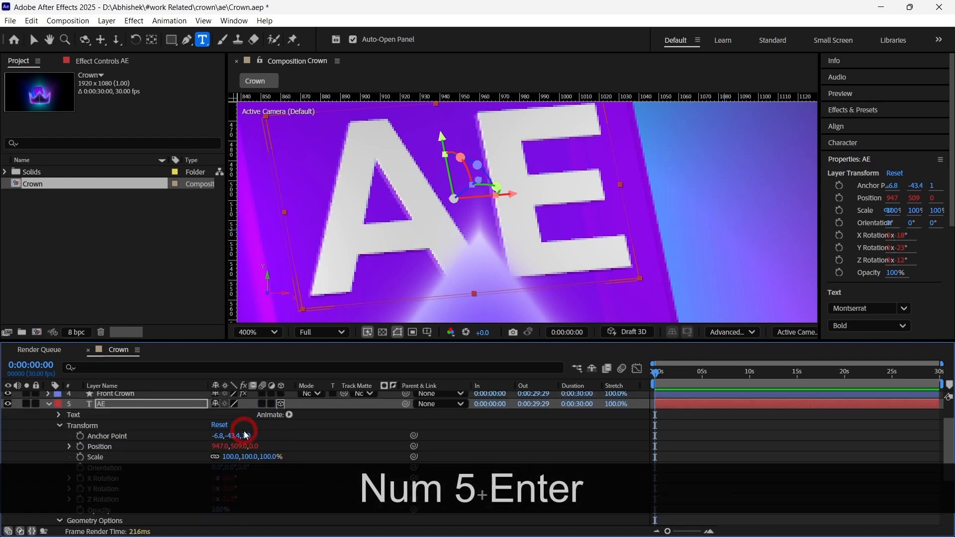
{"action": "left_click", "coordinate": [248, 440]}
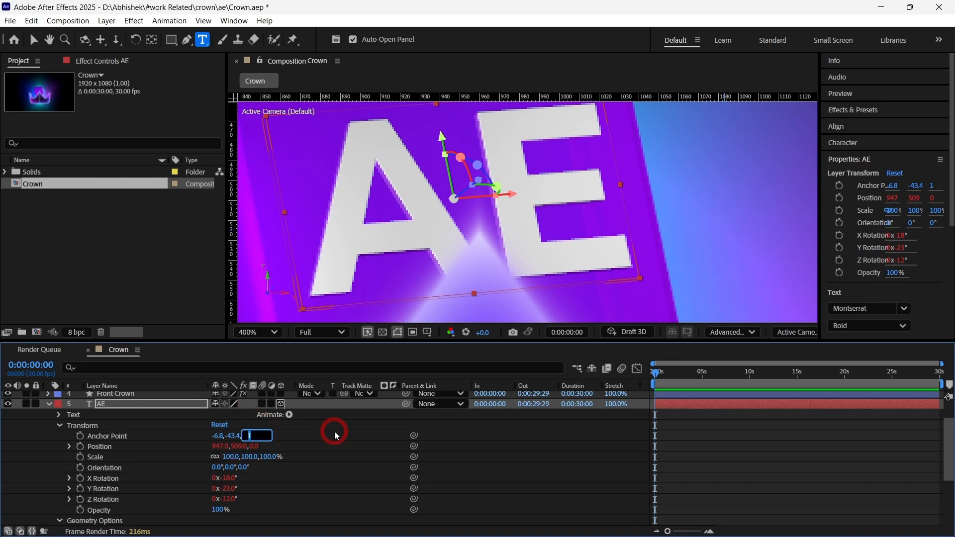
{"action": "type", "text": "5"}
{"action": "key", "text": "Return"}
- Set the AE text's Bevel Style to Concave and deselect the layer
{"action": "scroll", "coordinate": [334, 431], "scroll_direction": "down", "scroll_amount": 4}
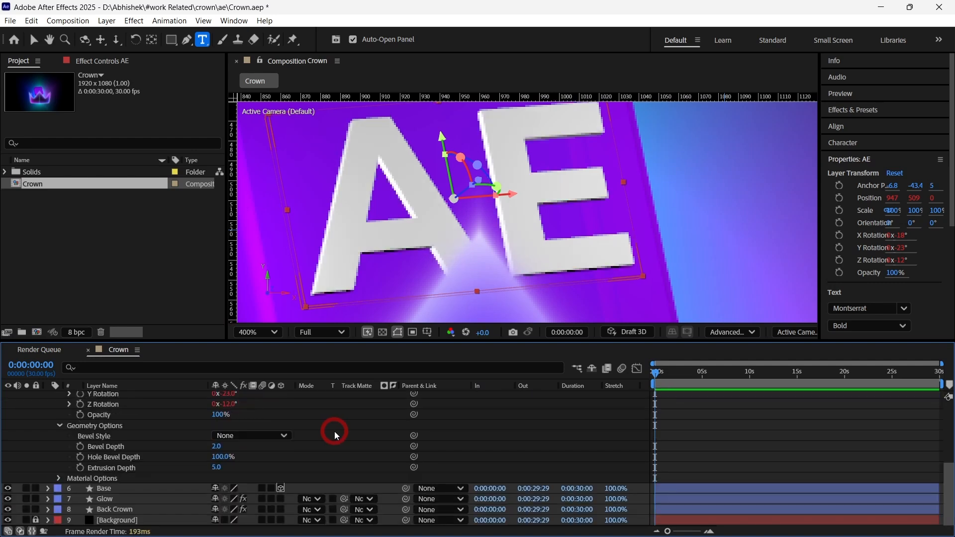
{"action": "left_click", "coordinate": [284, 436]}
{"action": "left_click", "coordinate": [270, 473]}
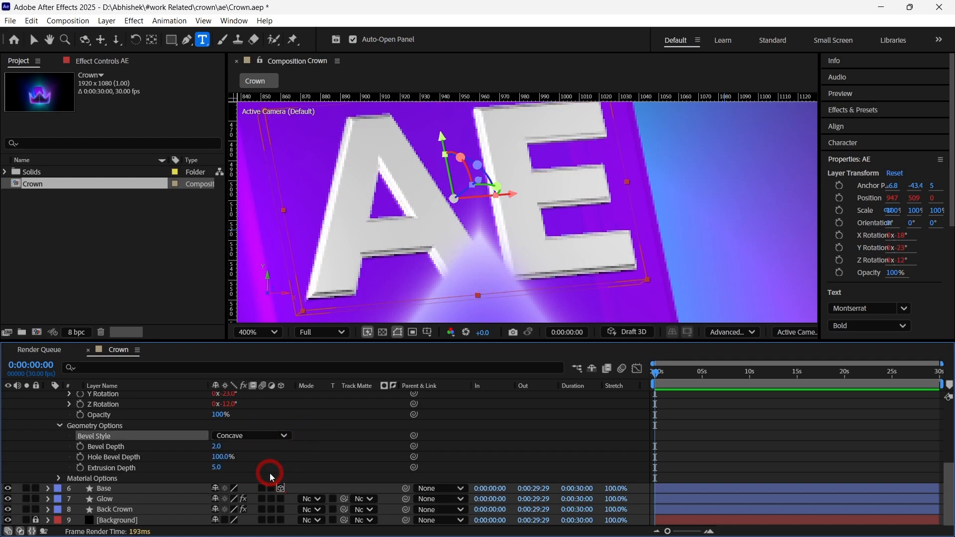
{"action": "left_click", "coordinate": [367, 425]}
{"action": "scroll", "coordinate": [366, 424], "scroll_direction": "up", "scroll_amount": 4}
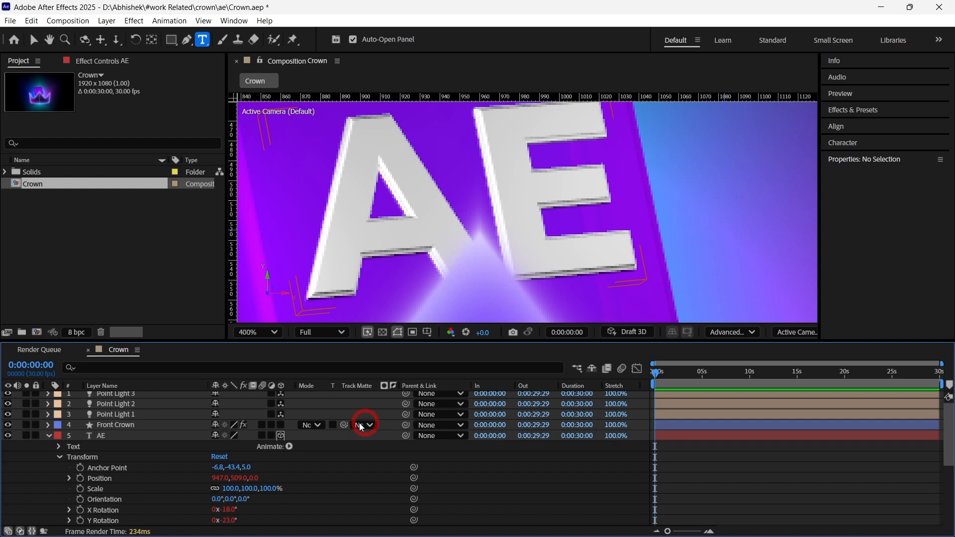
- Change the AE text's fill color from the Character settings to bright cyan
{"action": "left_click", "coordinate": [181, 436]}
{"action": "scroll", "coordinate": [537, 219], "scroll_direction": "down", "scroll_amount": 4}
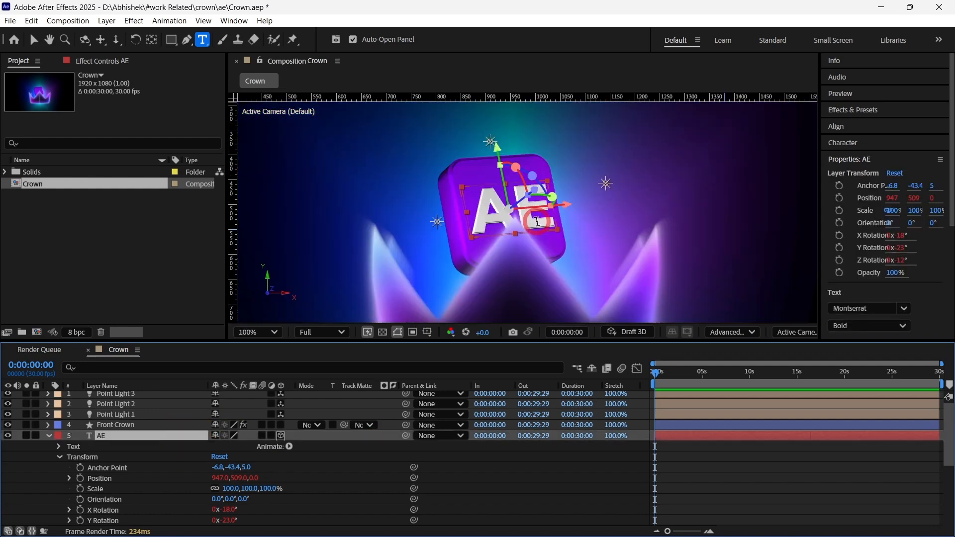
{"action": "left_click", "coordinate": [885, 142]}
{"action": "left_click", "coordinate": [35, 366]}
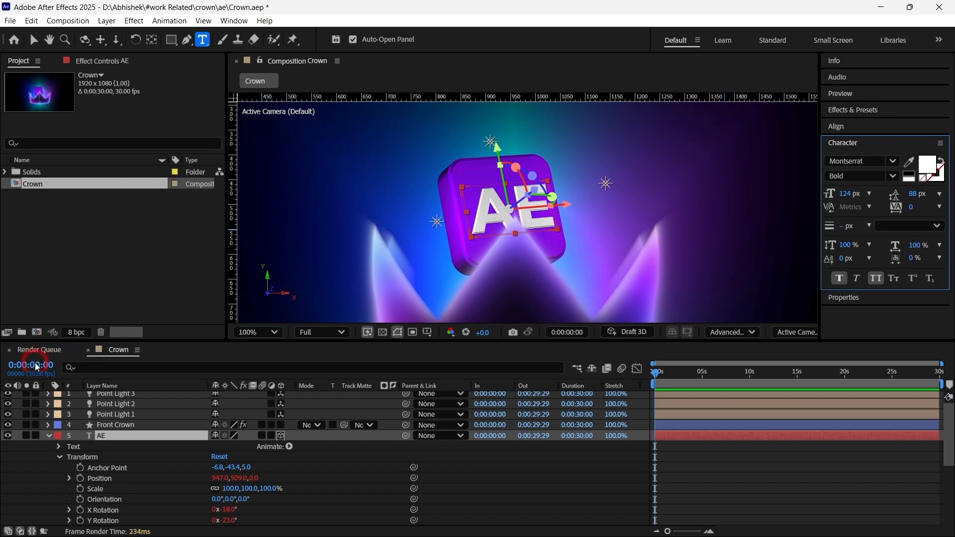
{"action": "left_click", "coordinate": [49, 437]}
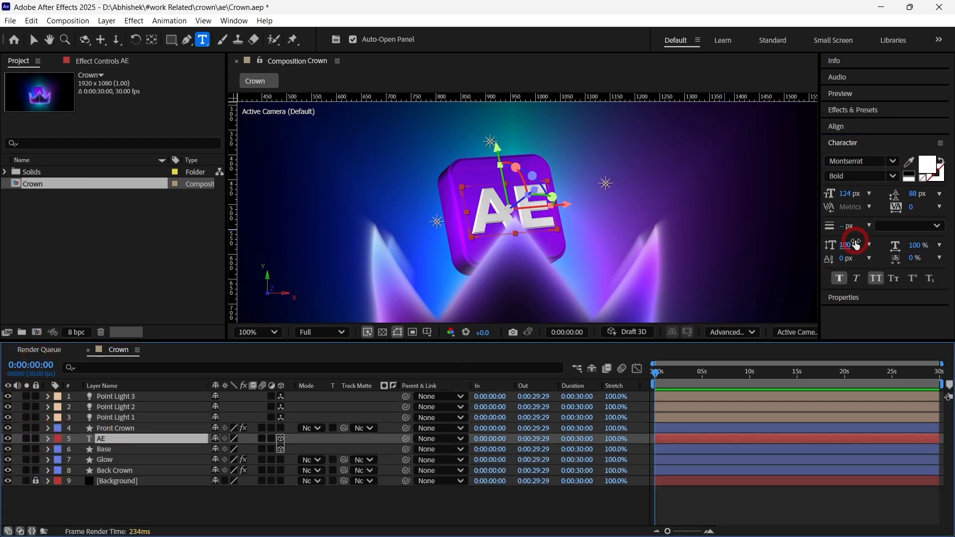
{"action": "left_click", "coordinate": [927, 164]}
{"action": "left_click_drag", "start_coordinate": [430, 175], "coordinate": [294, 172]}
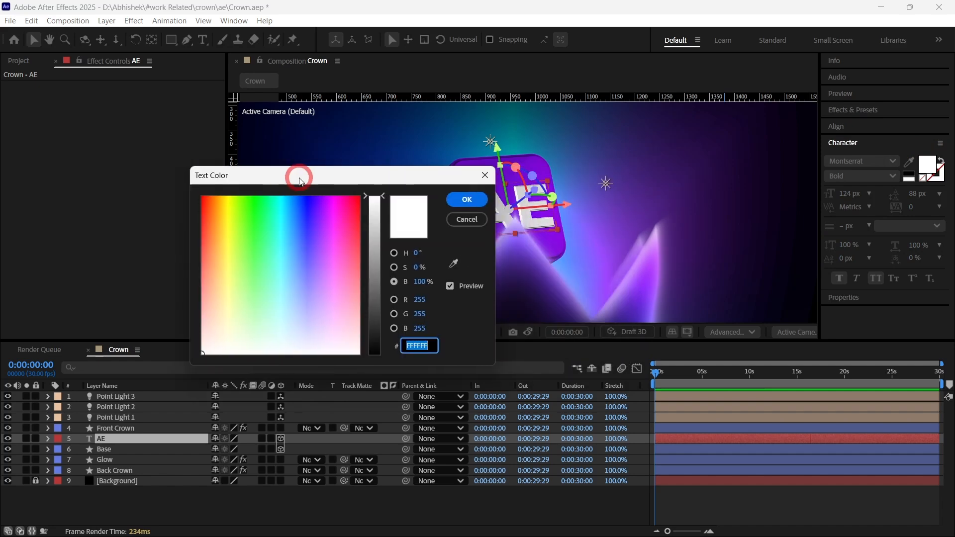
{"action": "left_click", "coordinate": [282, 198]}
{"action": "left_click", "coordinate": [466, 199]}
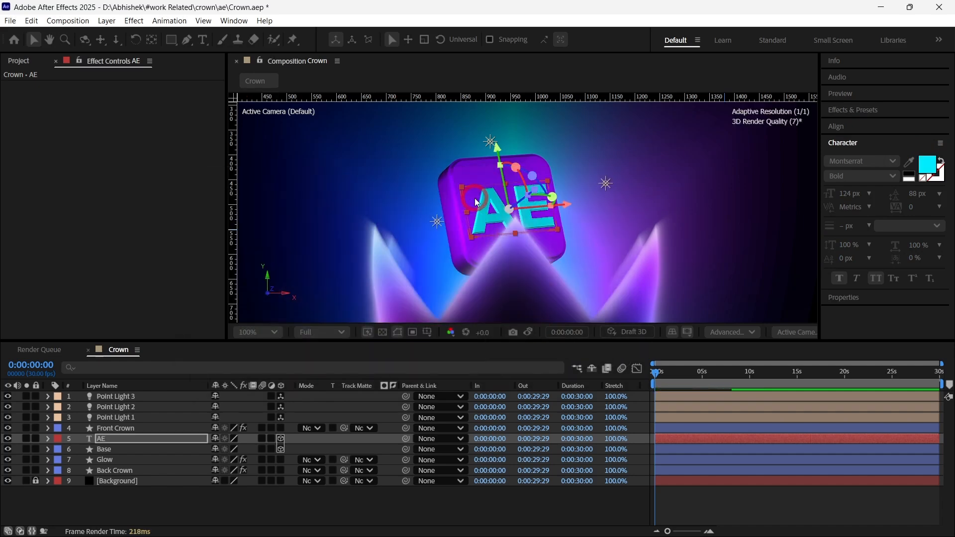
- Add a new adjustment layer at the top of the Crown composition
{"action": "scroll", "coordinate": [557, 204], "scroll_direction": "up", "scroll_amount": 2}
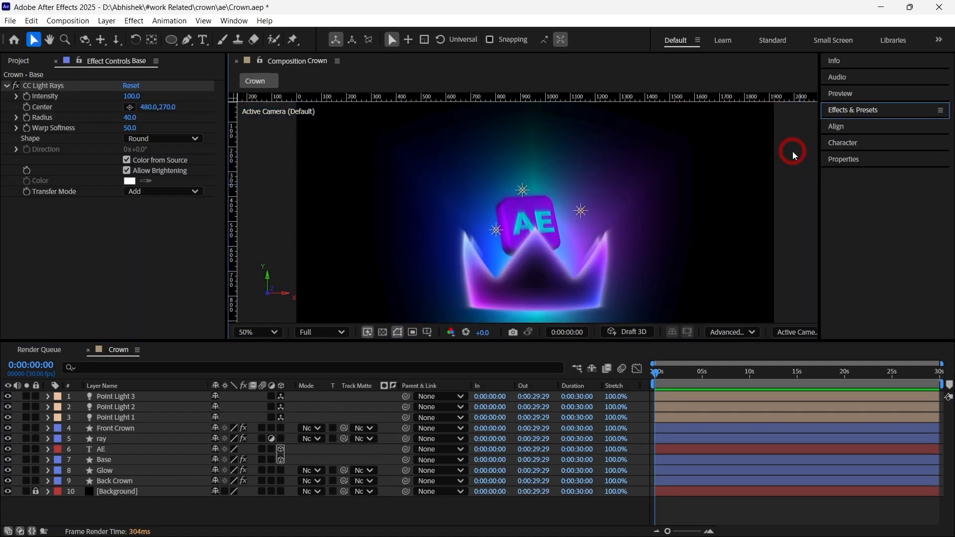
{"action": "right_click", "coordinate": [801, 146]}
{"action": "mouse_move", "coordinate": [816, 148]}
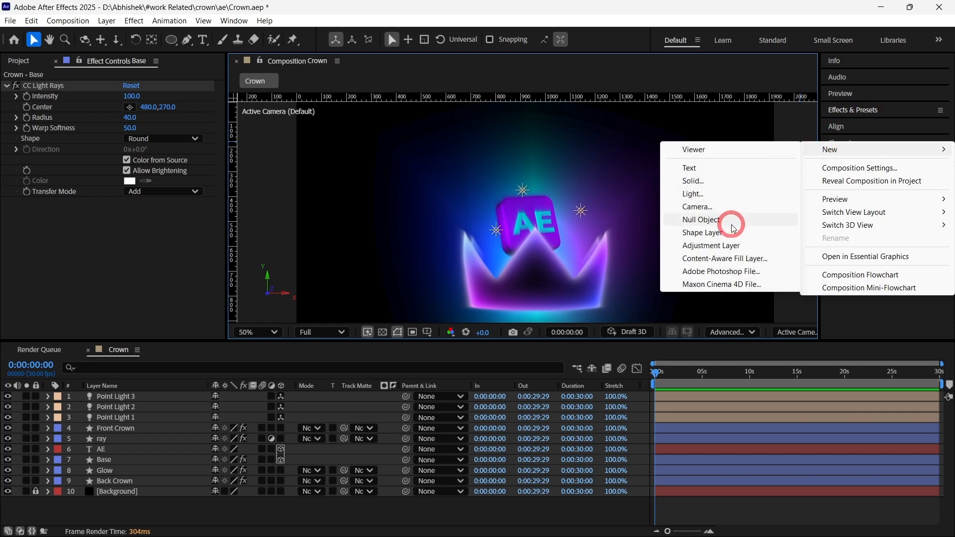
{"action": "left_click", "coordinate": [734, 246]}
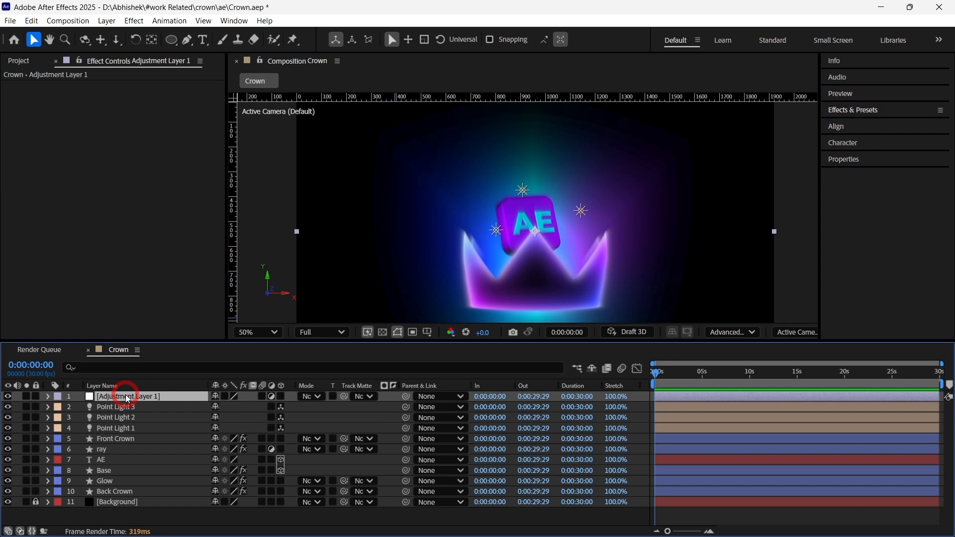
- Rename the new adjustment layer as Rays Beam
{"action": "key", "text": "Return"}
{"action": "type", "text": "Ra"}
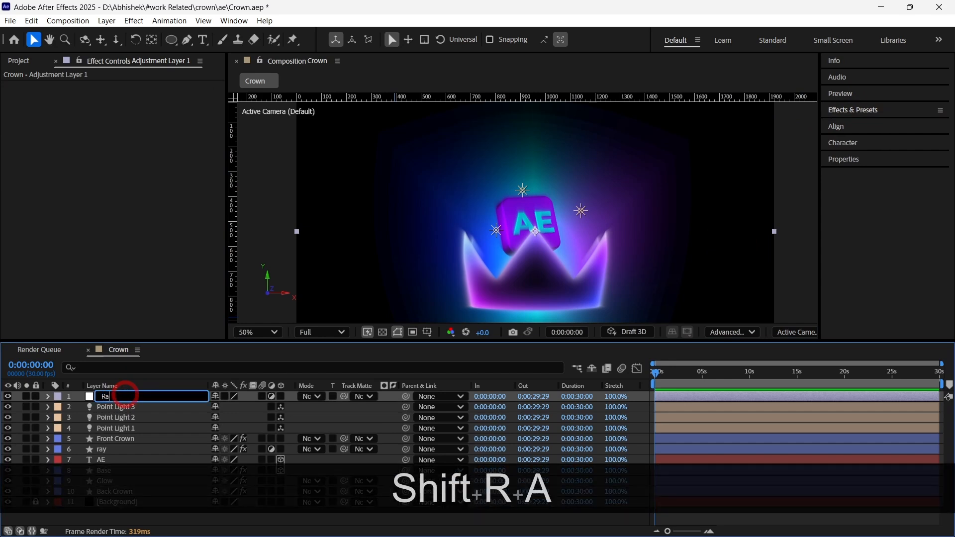
{"action": "type", "text": "ys Beam"}
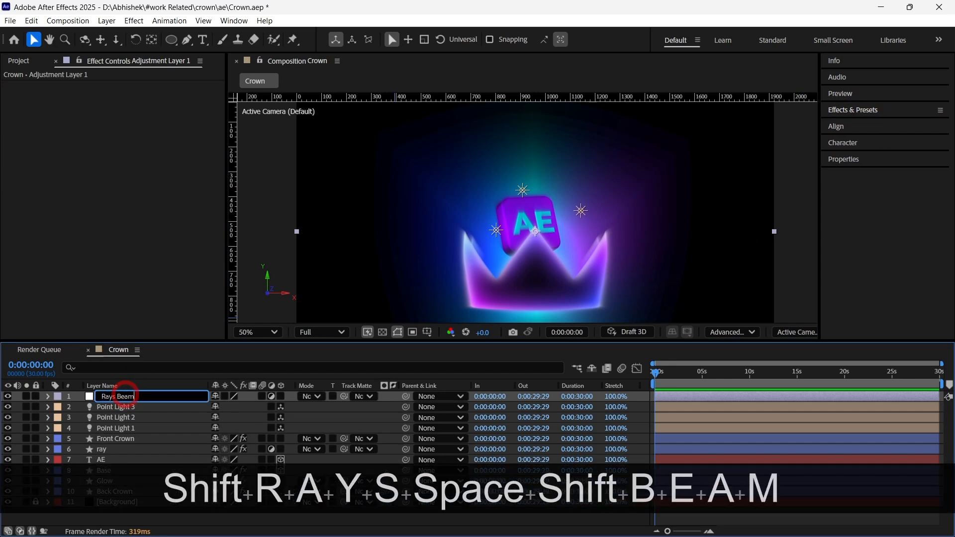
{"action": "key", "text": "Return"}
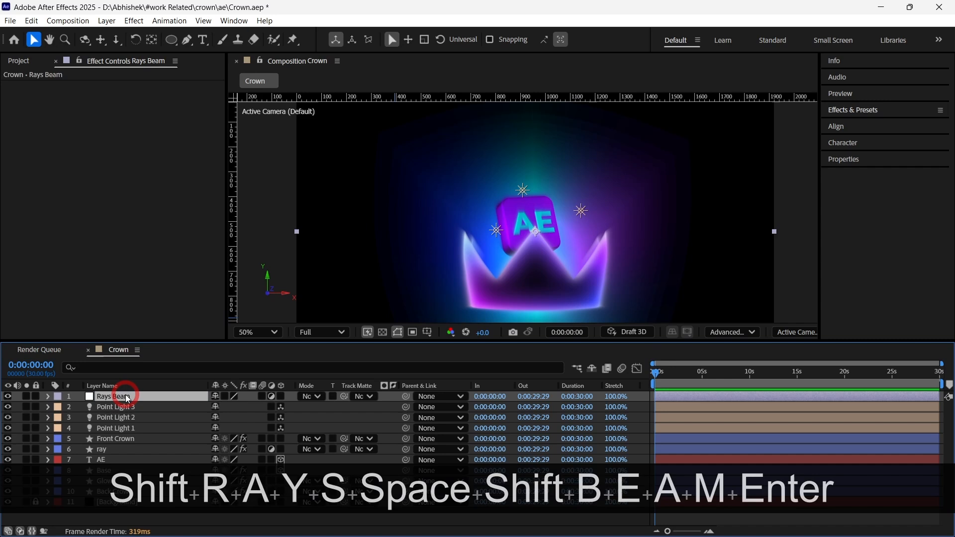
- Find the CC Light Rays effect by searching for "light rays" and apply it to the Rays Beam adjustment layer
{"action": "left_click", "coordinate": [892, 112]}
{"action": "left_click", "coordinate": [877, 125]}
{"action": "type", "text": "l"}
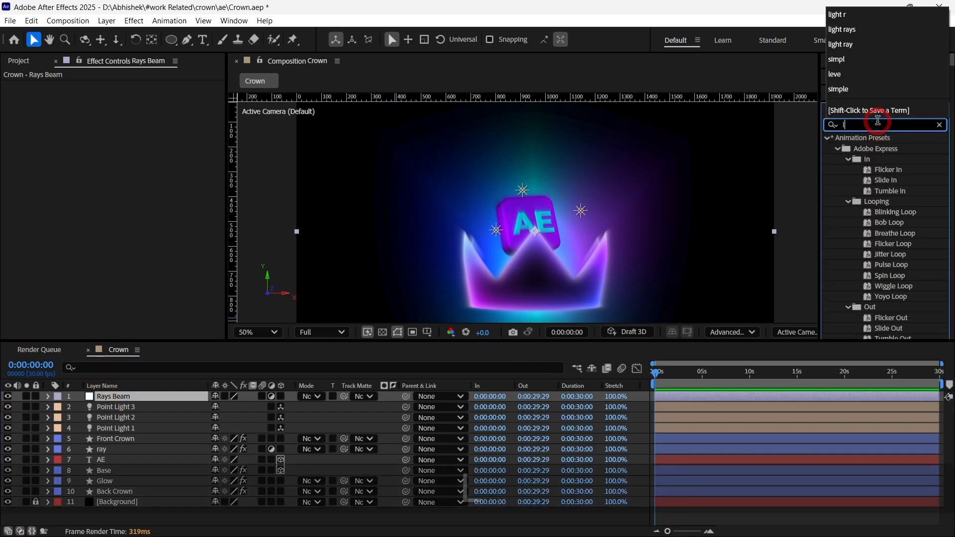
{"action": "type", "text": "ight rays"}
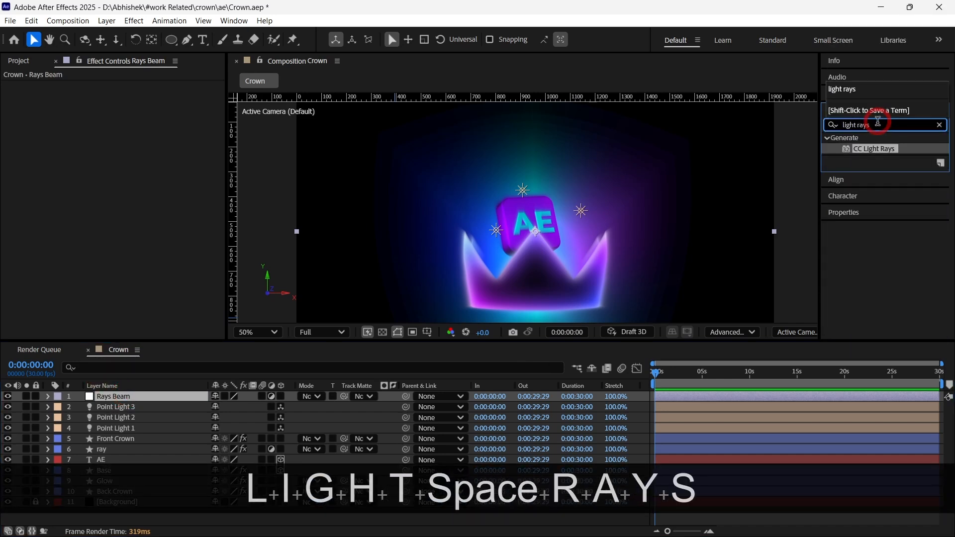
{"action": "double_click", "coordinate": [874, 149]}
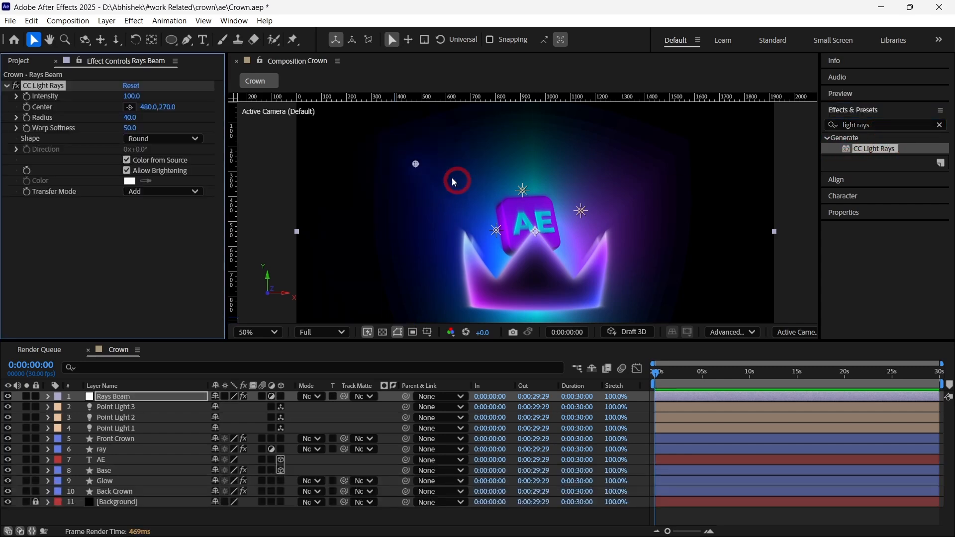
- Move the CC Light Rays center onto the crown at 970, 602, set its radius to 94, and save the project
{"action": "left_click_drag", "start_coordinate": [419, 164], "coordinate": [541, 247]}
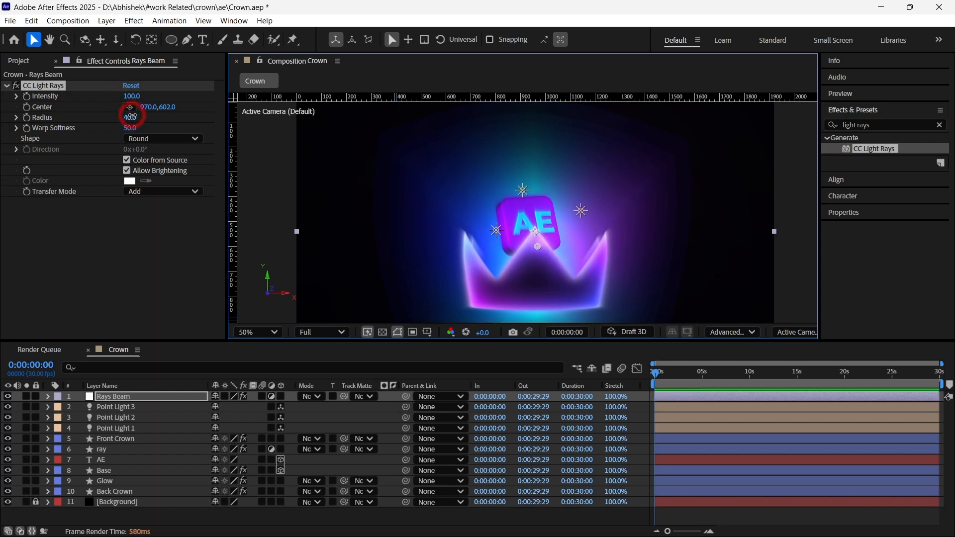
{"action": "left_click_drag", "start_coordinate": [130, 116], "coordinate": [141, 114]}
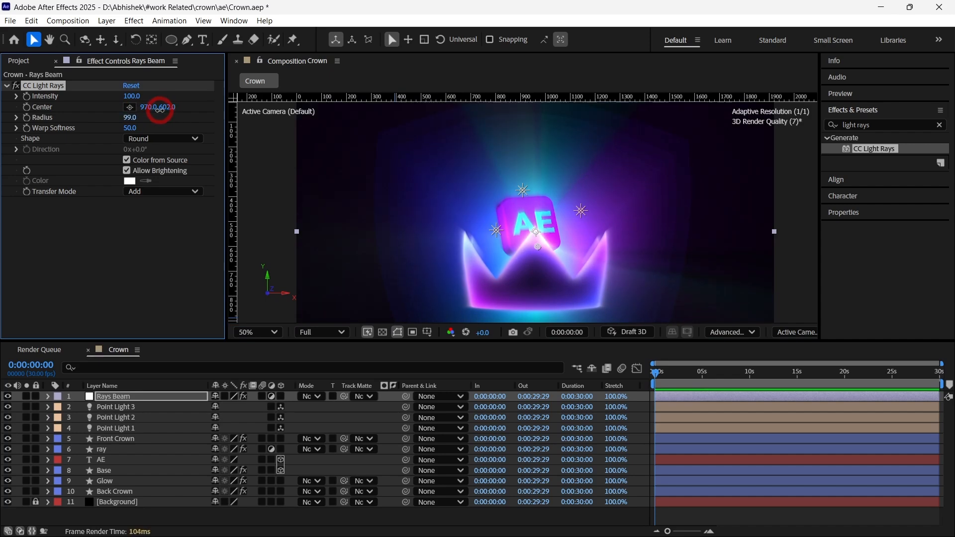
{"action": "left_click", "coordinate": [768, 500]}
{"action": "scroll", "coordinate": [751, 231], "scroll_direction": "down", "scroll_amount": 2}
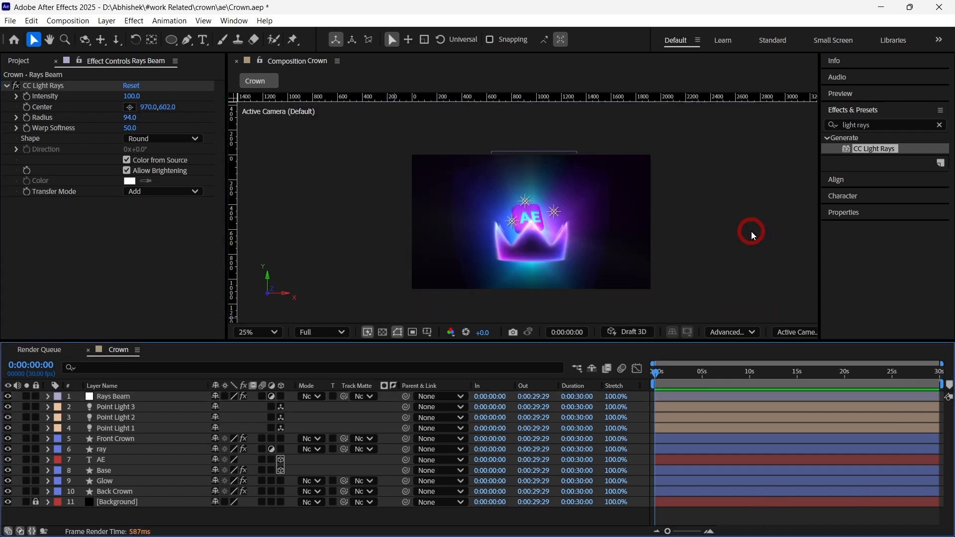
{"action": "key", "text": "ctrl+s"}
- Shift the CC Light Rays center slightly down and right on the crown, to about 1012, 642
{"action": "left_click", "coordinate": [44, 86]}
{"action": "scroll", "coordinate": [541, 243], "scroll_direction": "up", "scroll_amount": 2}
{"action": "mouse_move", "coordinate": [538, 248]}
{"action": "left_mouse_down"}
{"action": "mouse_move", "coordinate": [521, 254]}
{"action": "mouse_move", "coordinate": [548, 256]}
{"action": "left_mouse_up"}
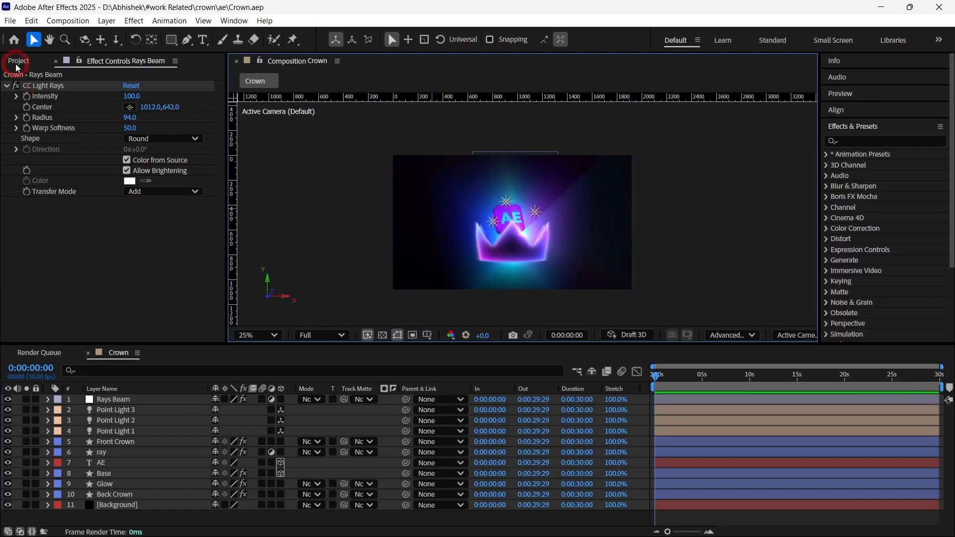
- Create a new 1920 x 1080, 30 fps composition named Background with a 30-second duration
{"action": "left_click", "coordinate": [17, 61]}
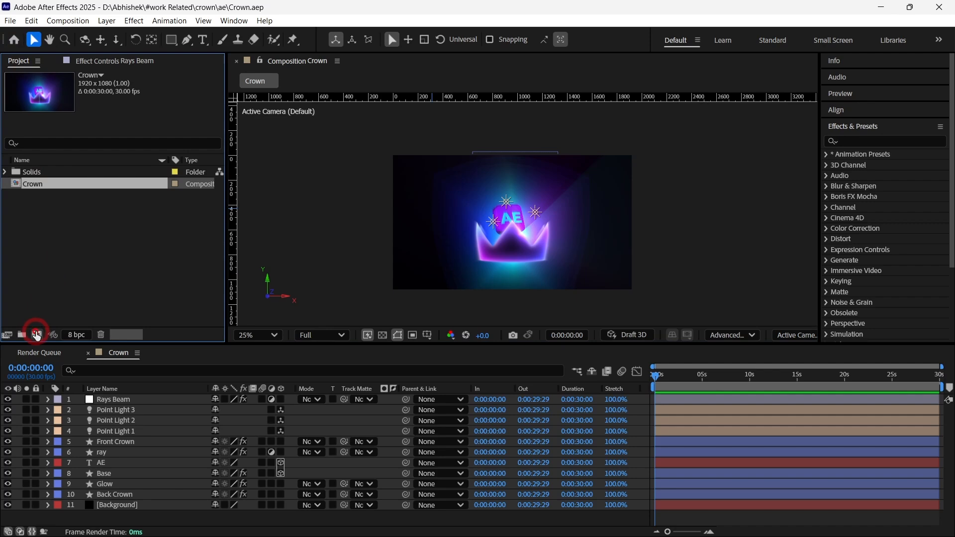
{"action": "left_click", "coordinate": [36, 334]}
{"action": "type", "text": "B"}
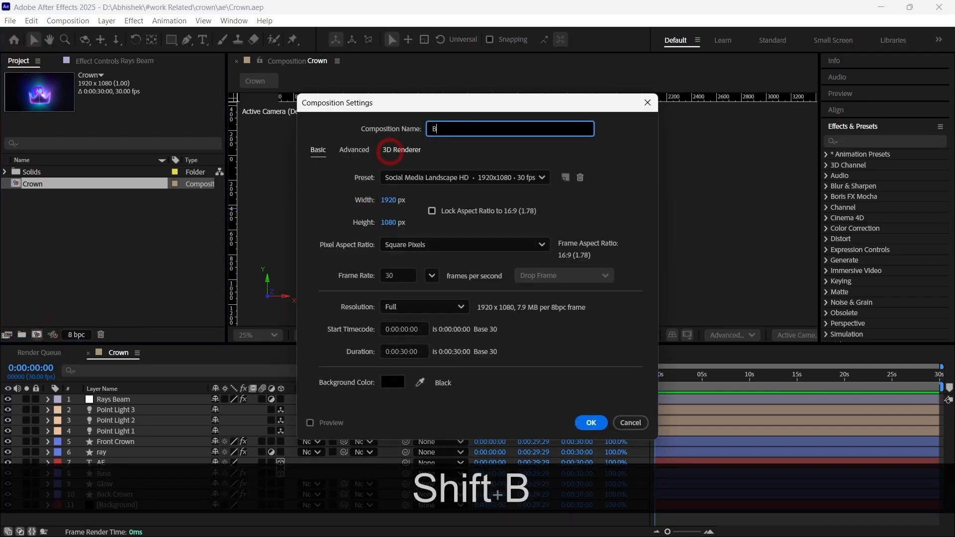
{"action": "type", "text": "ackgro"}
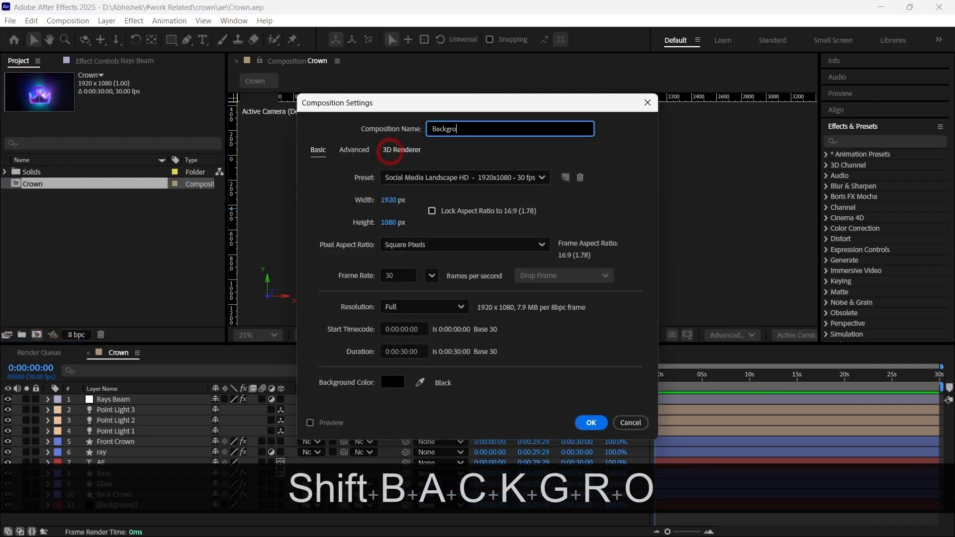
{"action": "type", "text": "und"}
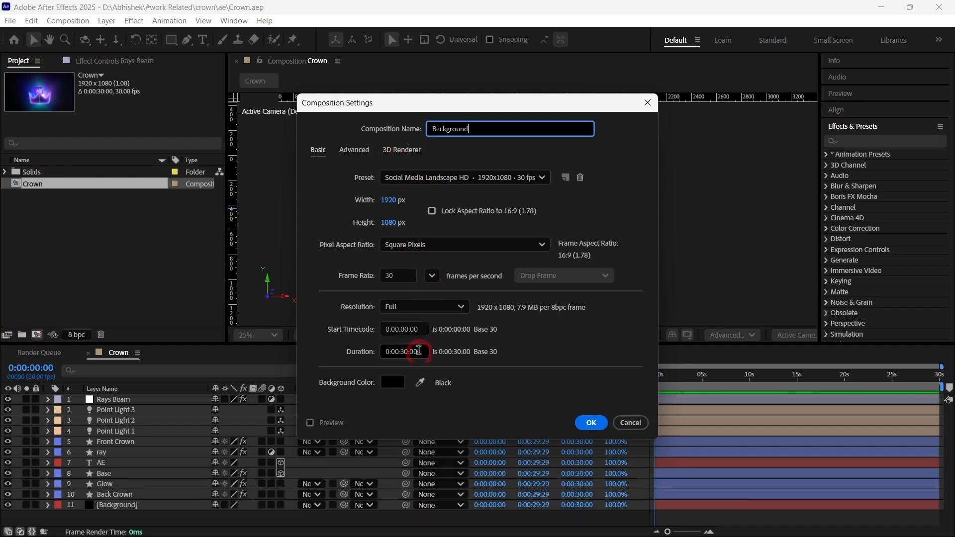
{"action": "left_click", "coordinate": [594, 422]}
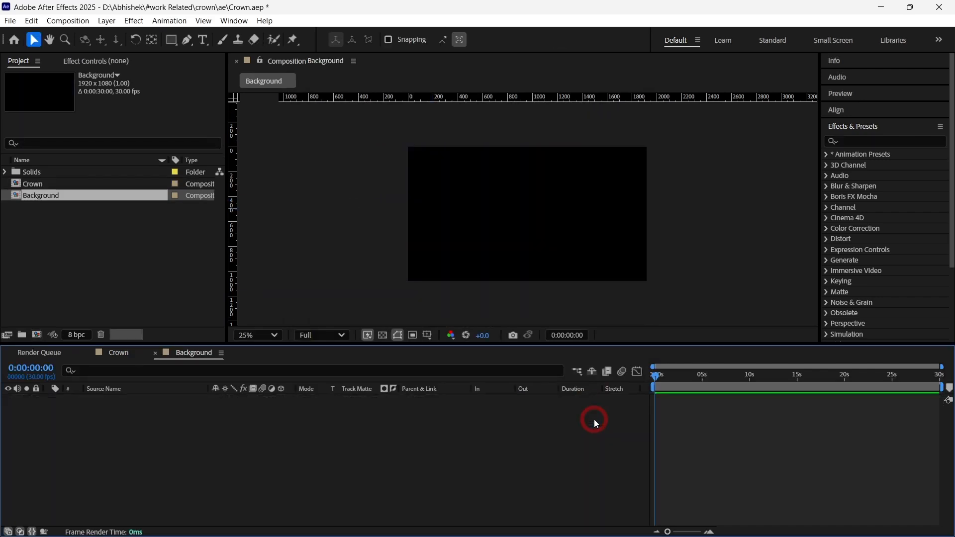
- Add a black comp-sized solid named "Fractal noise" to the Background composition
{"action": "right_click", "coordinate": [715, 202]}
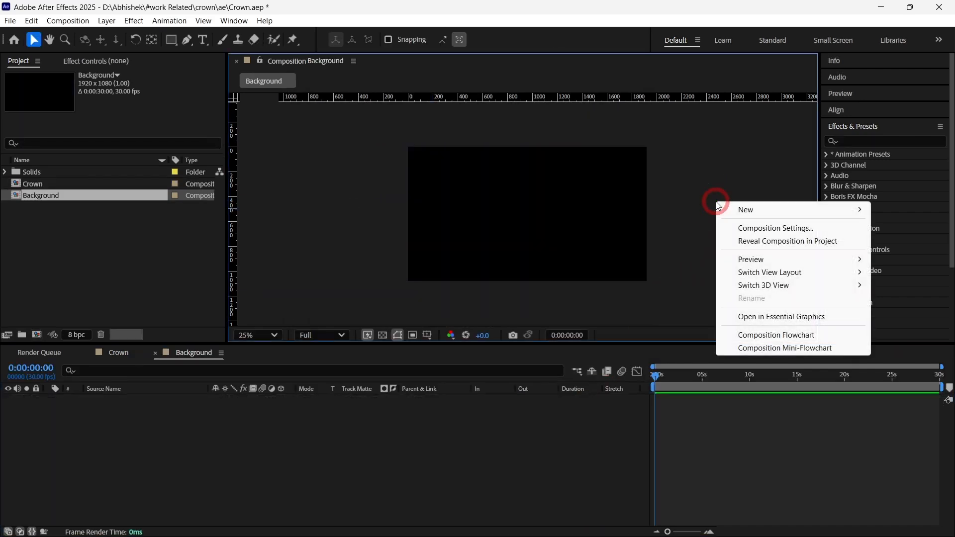
{"action": "mouse_move", "coordinate": [731, 207]}
{"action": "left_click", "coordinate": [694, 242]}
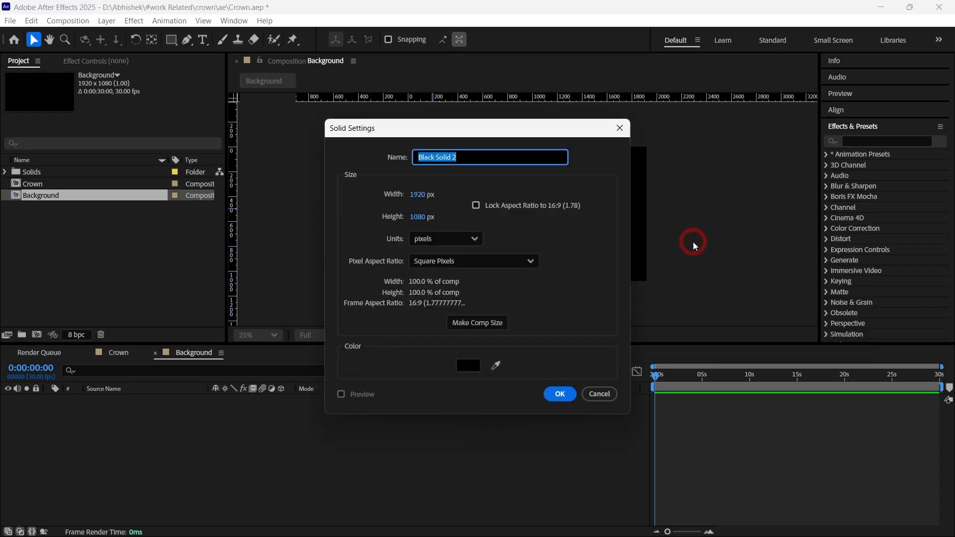
{"action": "type", "text": "Fr"}
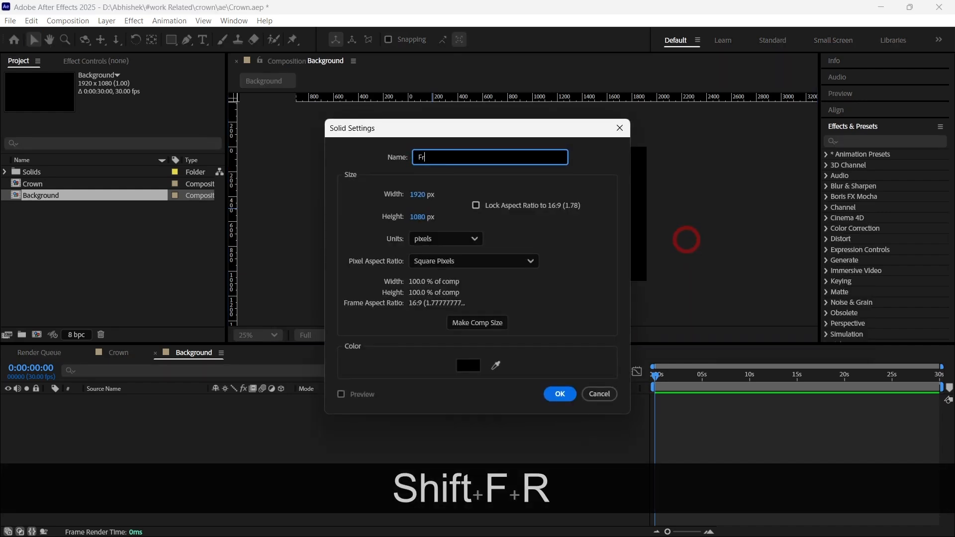
{"action": "type", "text": "actal"}
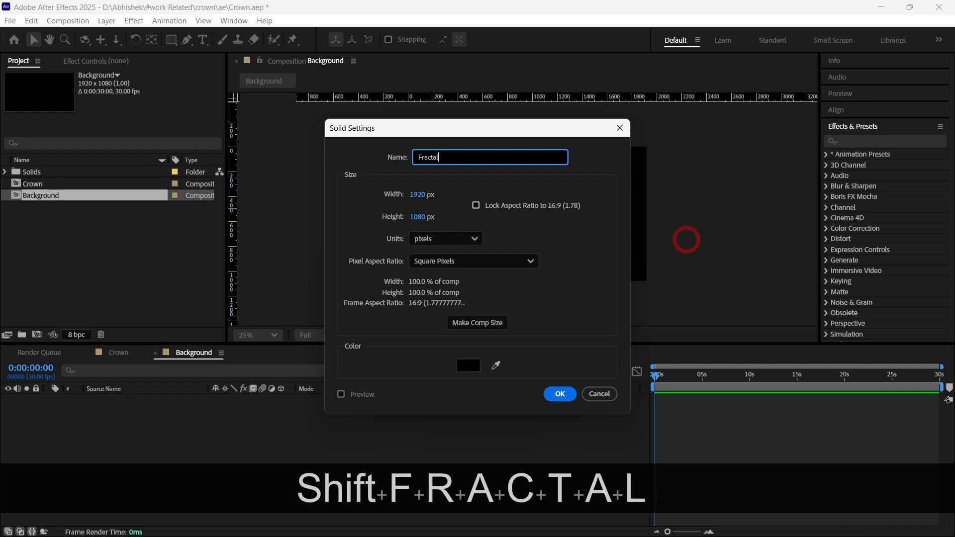
{"action": "type", "text": " noise"}
{"action": "key", "text": "Return"}
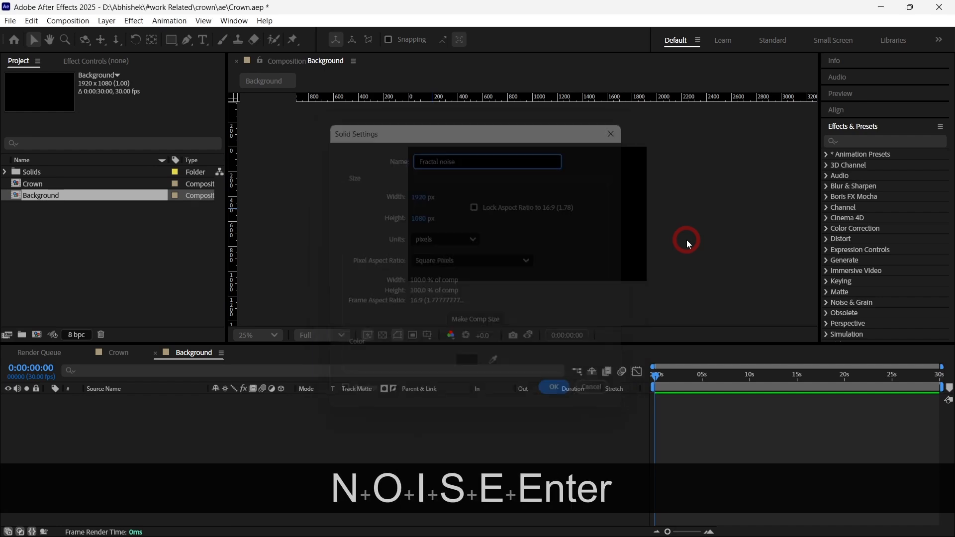
- Find the Fractal Noise effect and apply it to the Fractal noise solid, then clear the effect search
{"action": "left_click", "coordinate": [880, 141]}
{"action": "type", "text": "fract"}
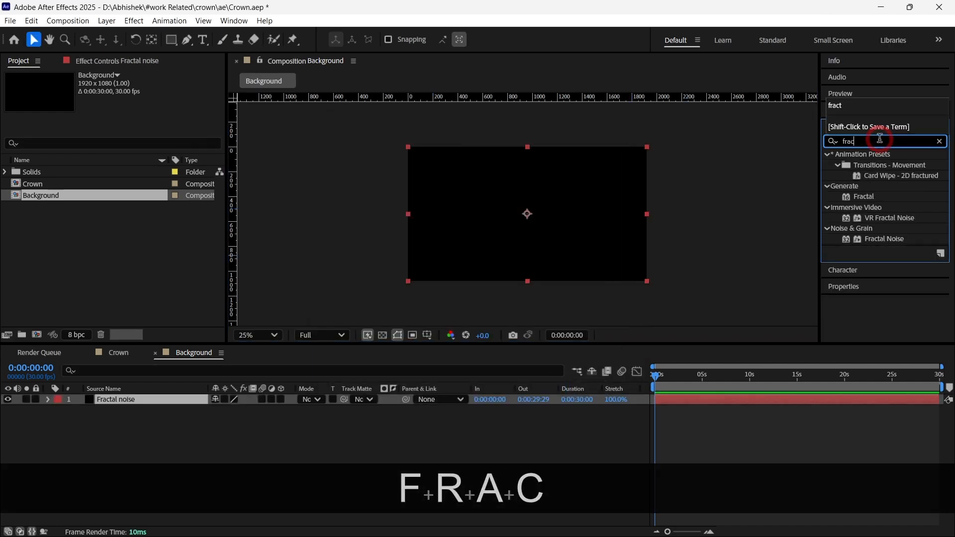
{"action": "double_click", "coordinate": [892, 239]}
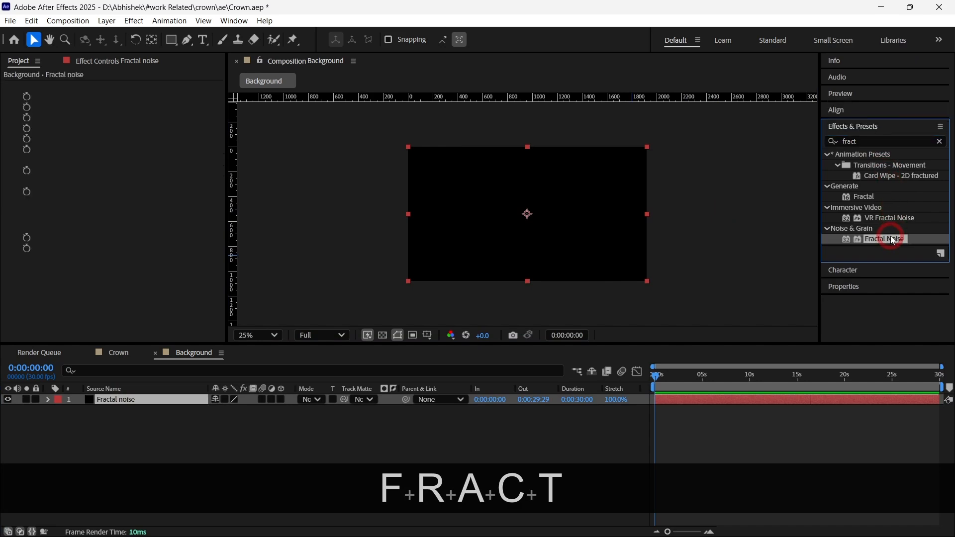
{"action": "left_click", "coordinate": [940, 141]}
{"action": "left_click", "coordinate": [322, 280]}
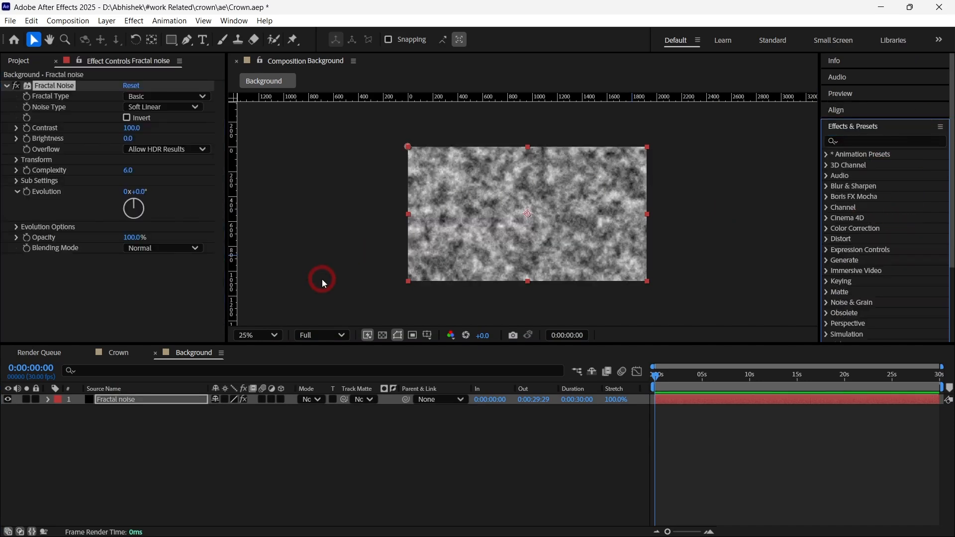
- Set the Fractal Noise effect's fractal type to Swirly and invert the pattern
{"action": "left_click", "coordinate": [187, 97]}
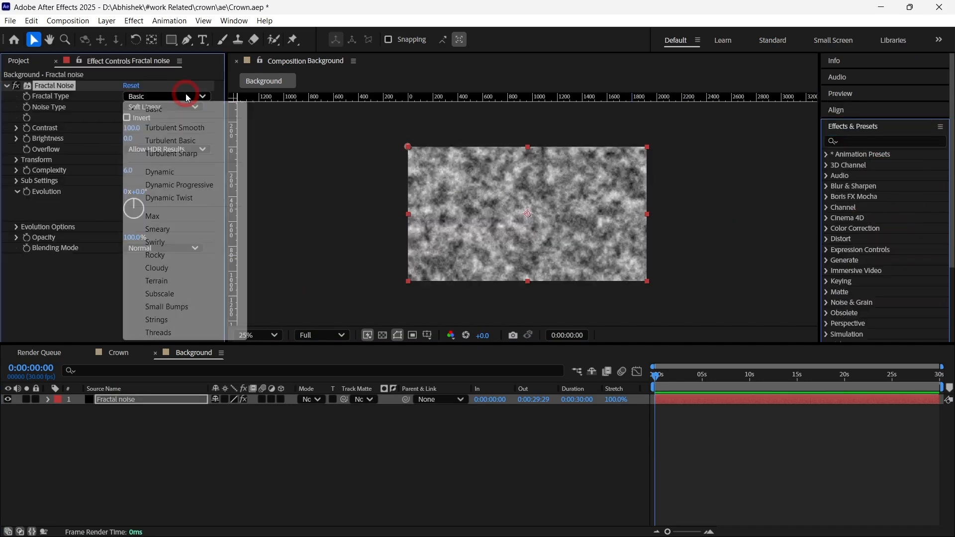
{"action": "left_click", "coordinate": [158, 243]}
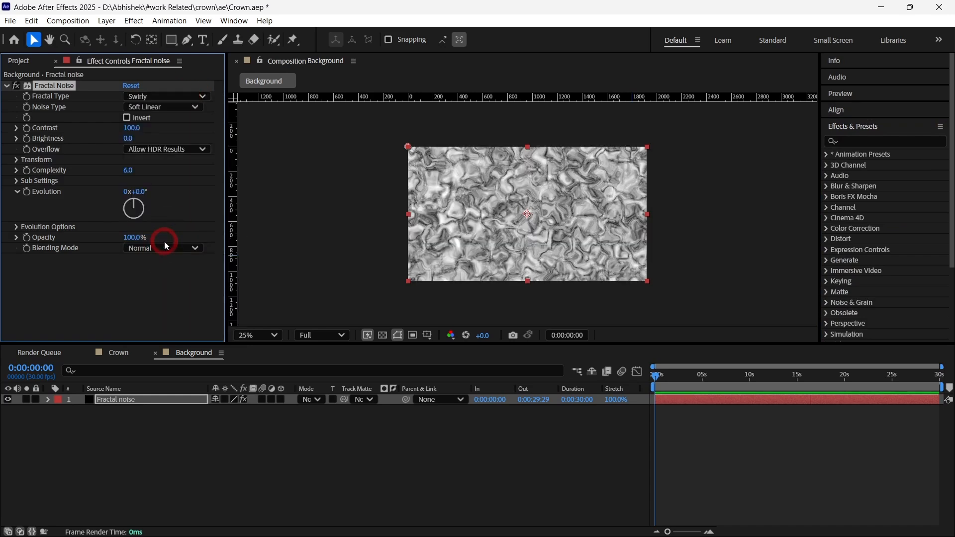
{"action": "left_click", "coordinate": [127, 118]}
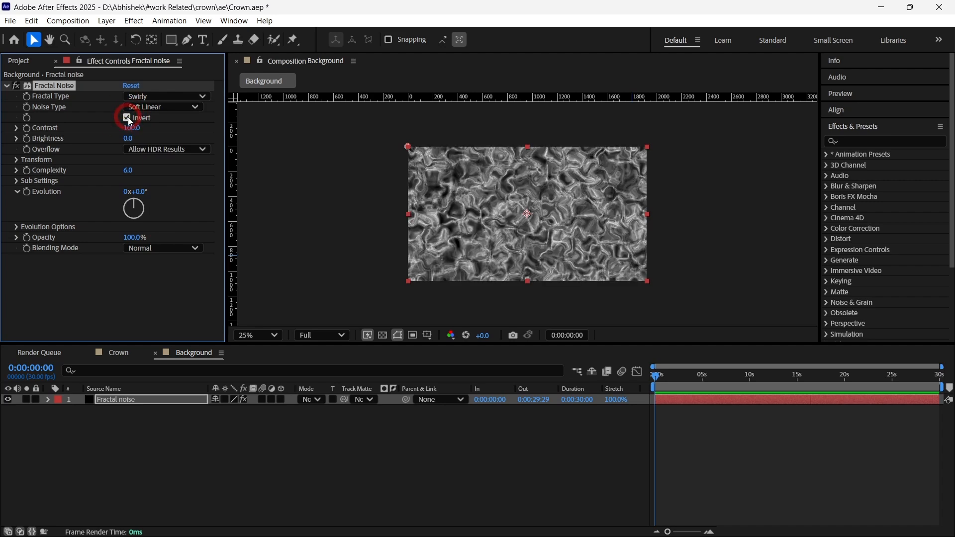
- Set the Fractal Noise transform scale to 250 and its contrast to 116
{"action": "left_click", "coordinate": [14, 163]}
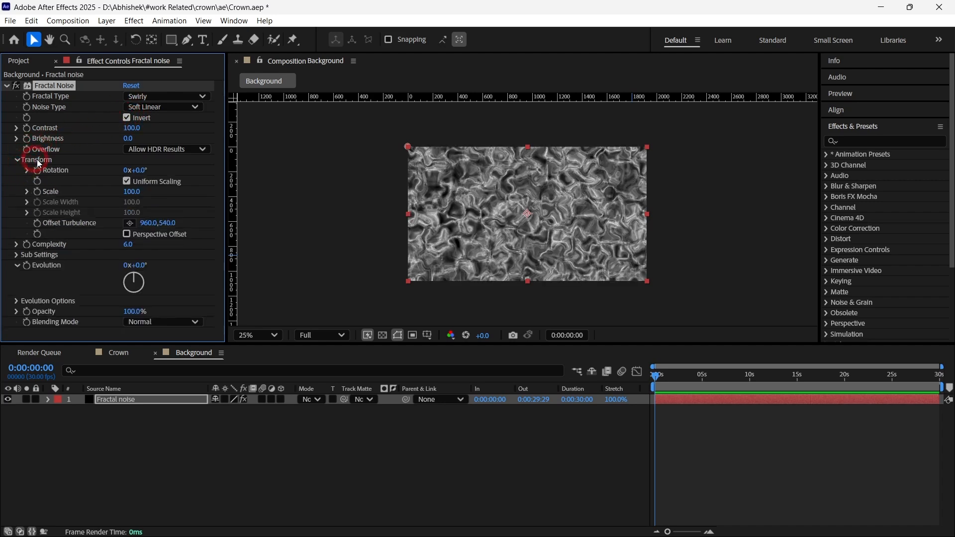
{"action": "left_click_drag", "start_coordinate": [131, 197], "coordinate": [210, 183]}
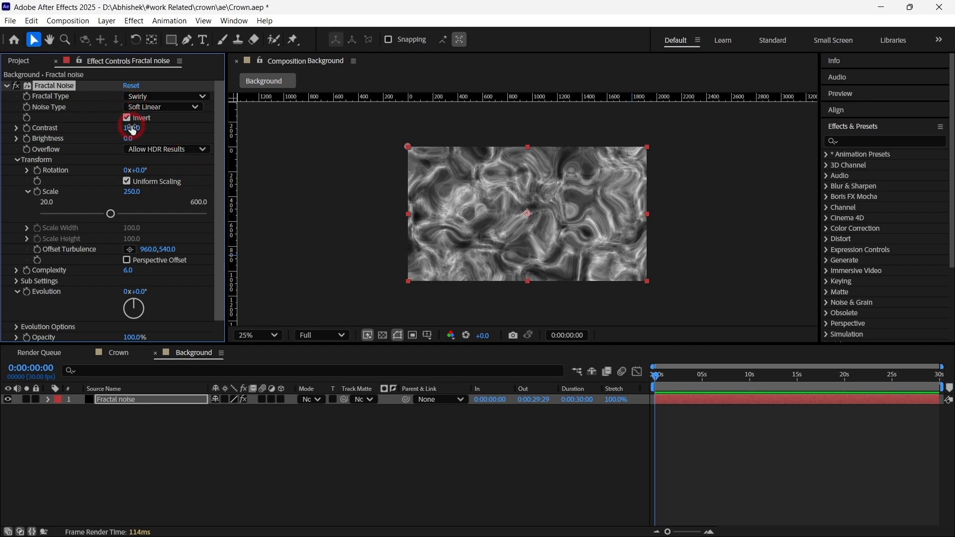
{"action": "left_click_drag", "start_coordinate": [134, 128], "coordinate": [147, 128]}
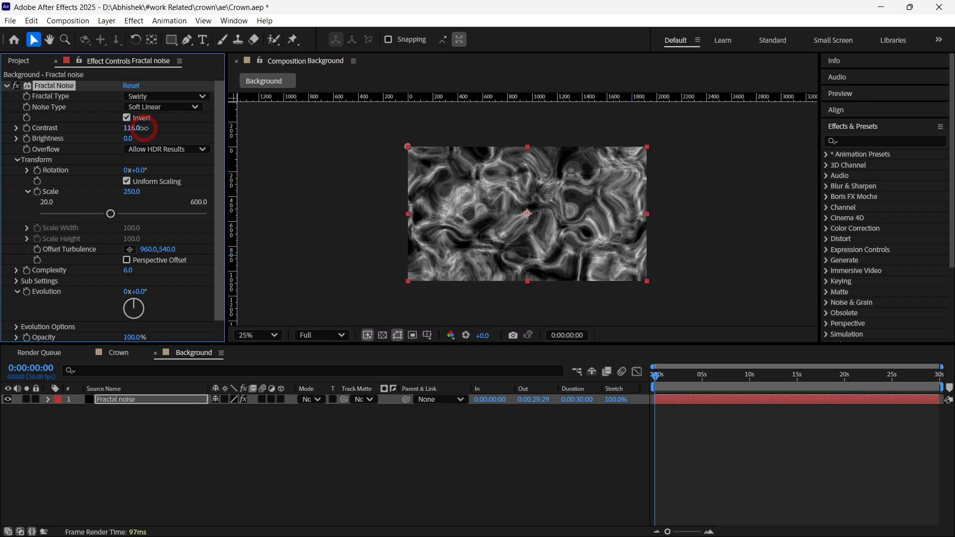
- Add an adjustment layer above the Fractal noise solid and rename it Ramp
{"action": "right_click", "coordinate": [710, 230]}
{"action": "mouse_move", "coordinate": [725, 239]}
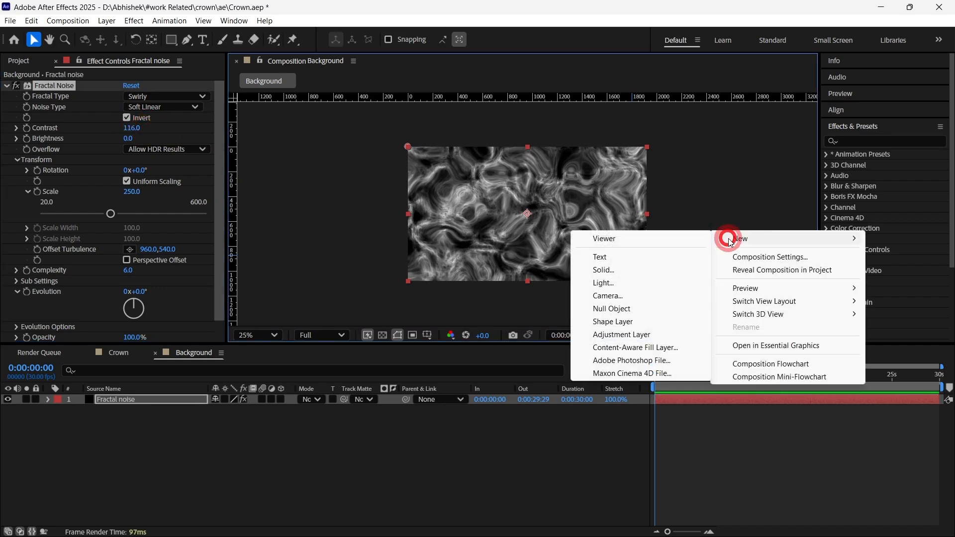
{"action": "left_click", "coordinate": [665, 335]}
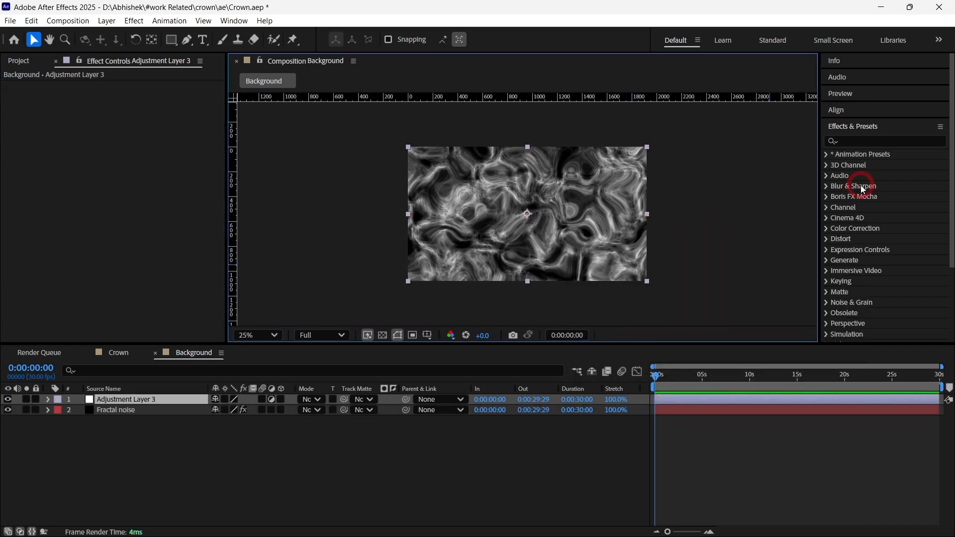
{"action": "left_click", "coordinate": [195, 401]}
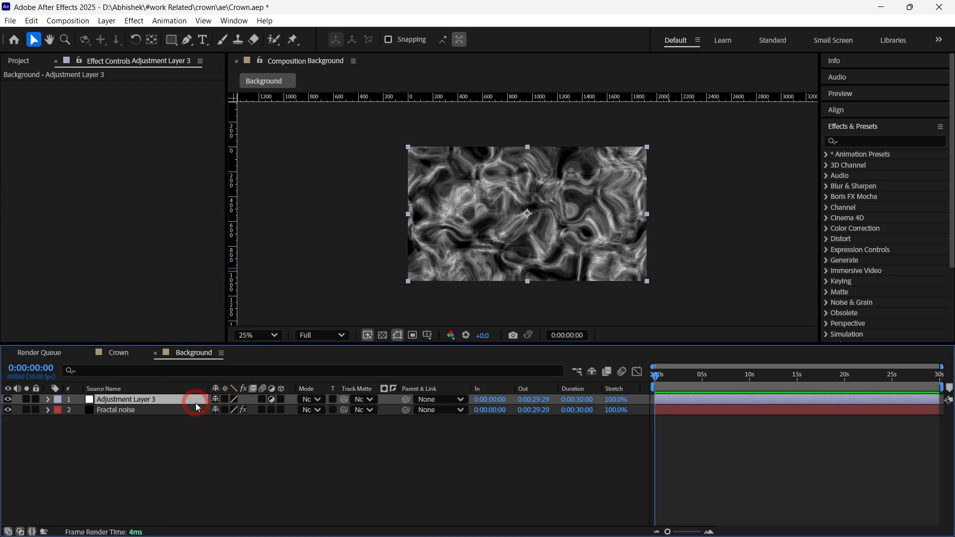
{"action": "key", "text": "Return"}
{"action": "type", "text": "Ramp"}
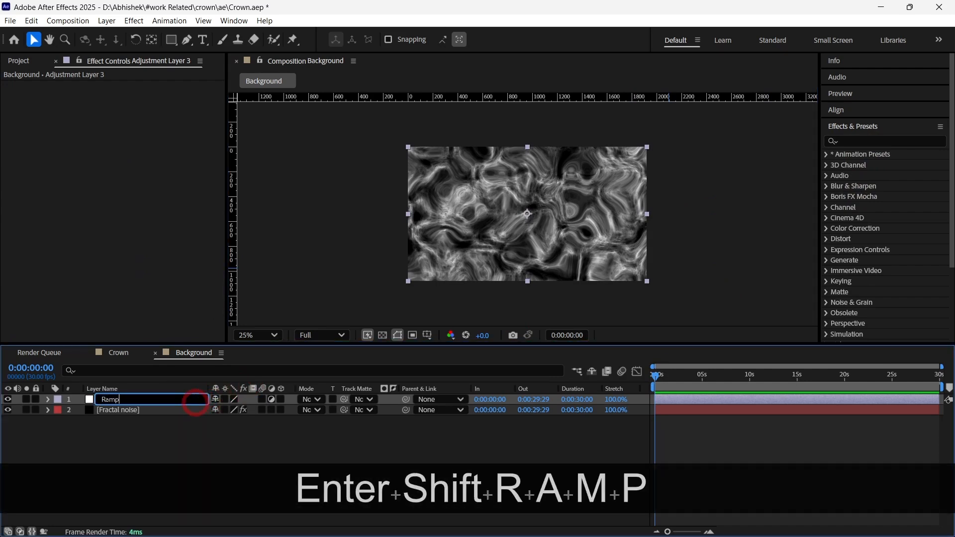
{"action": "key", "text": "Return"}
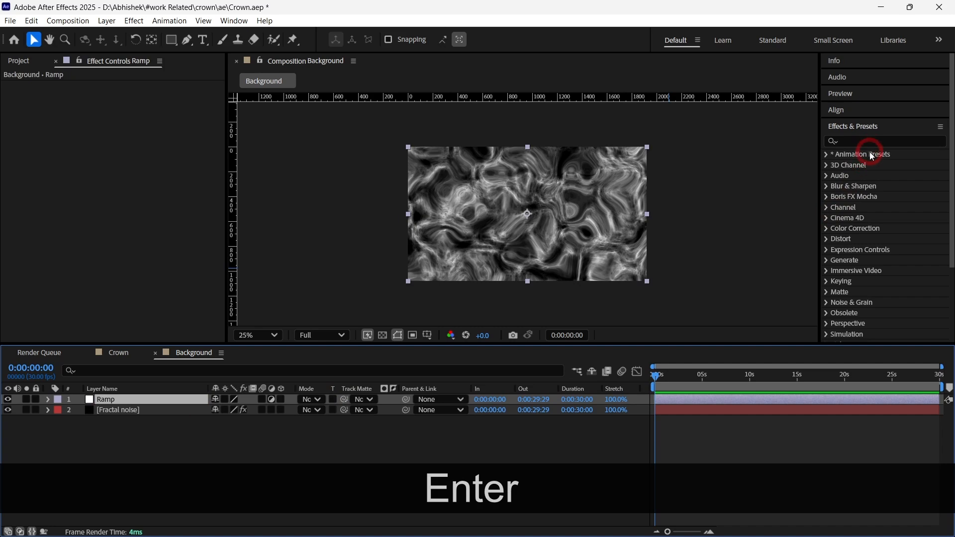
- Find the Gradient Ramp effect, apply it to the Ramp adjustment layer, and clear the effect search
{"action": "left_click", "coordinate": [875, 141]}
{"action": "type", "text": "Gradie"}
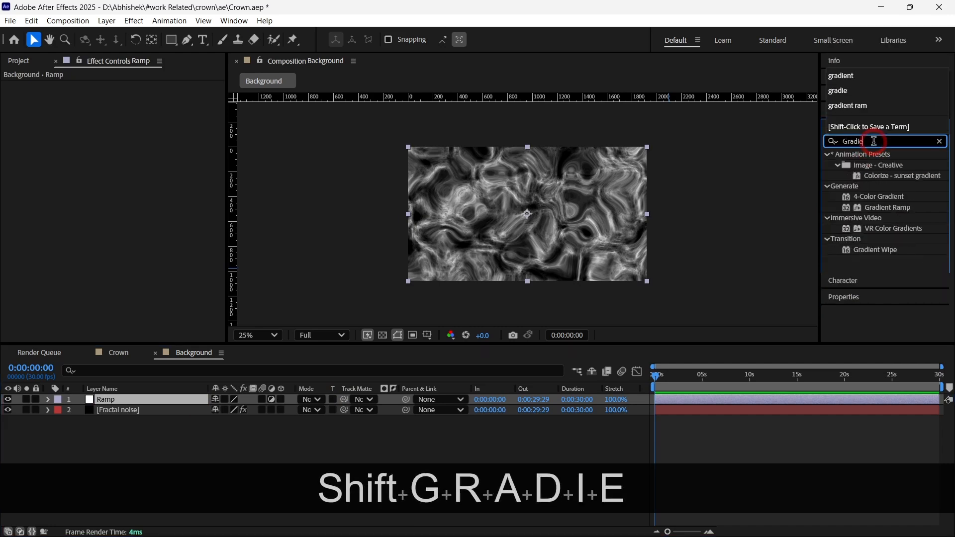
{"action": "type", "text": "nt"}
{"action": "double_click", "coordinate": [888, 207]}
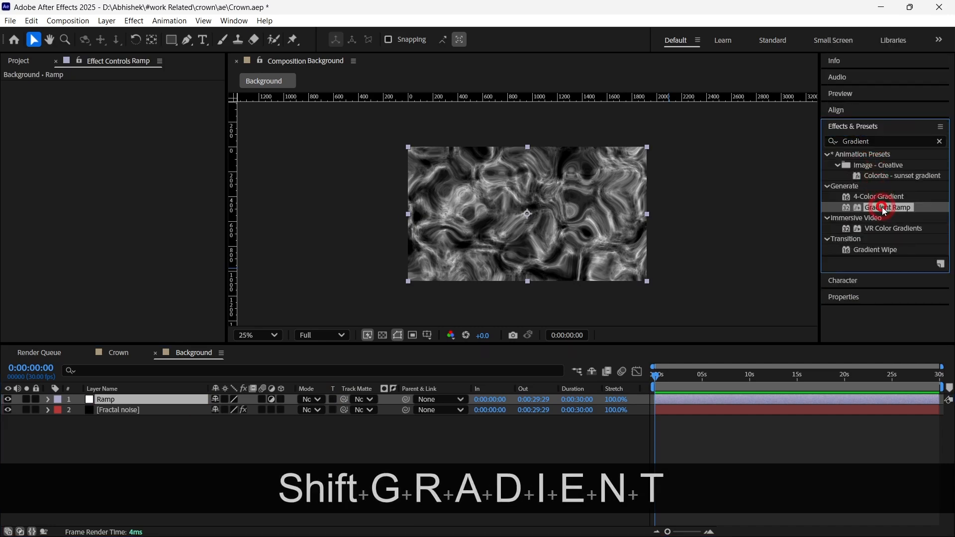
{"action": "left_click", "coordinate": [942, 142]}
{"action": "left_click", "coordinate": [674, 133]}
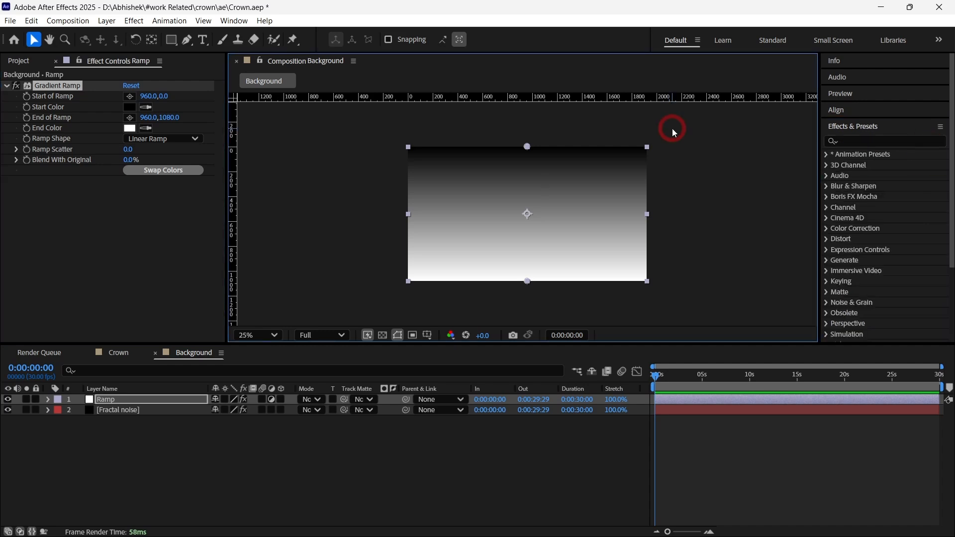
- Make the gradient a Radial Ramp starting at the frame's center, about 964, 544, and ending beyond its right edge at about 2676, 432
{"action": "left_click", "coordinate": [164, 139]}
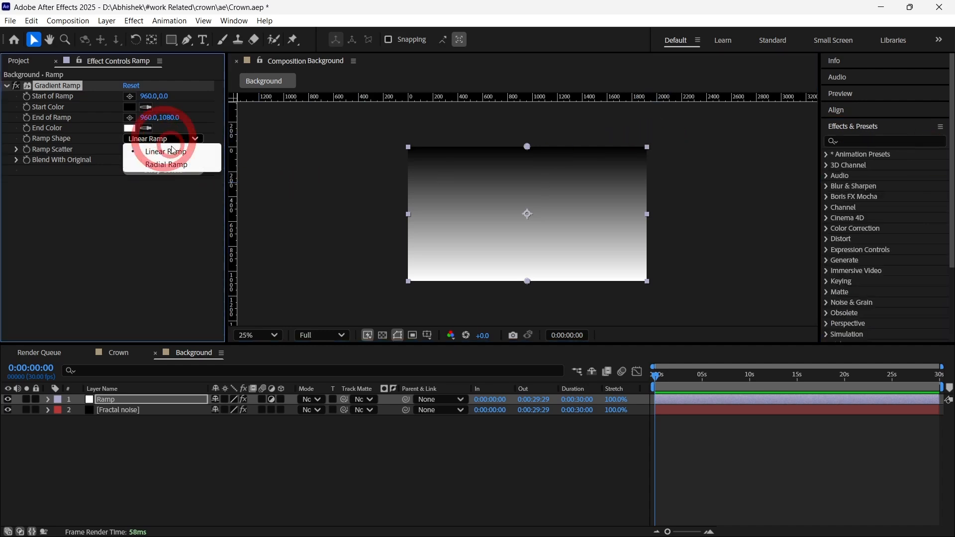
{"action": "left_click", "coordinate": [177, 161]}
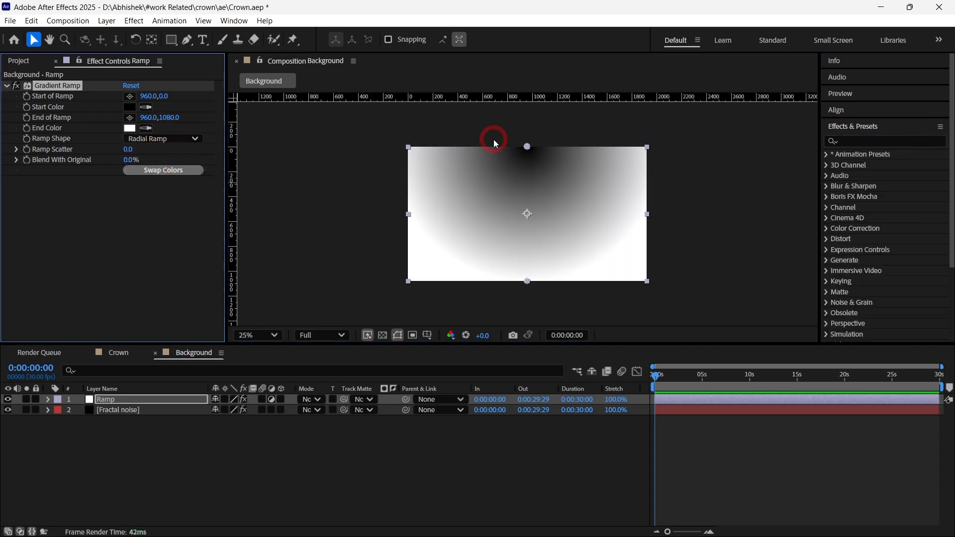
{"action": "left_click_drag", "start_coordinate": [532, 144], "coordinate": [528, 214]}
{"action": "left_click_drag", "start_coordinate": [525, 281], "coordinate": [748, 199]}
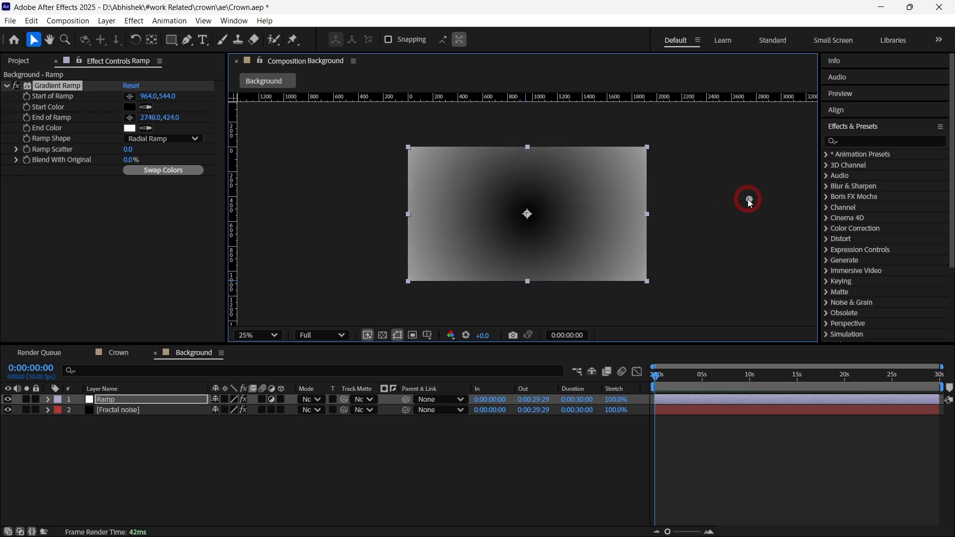
- Set the Gradient Ramp's start color to cyan 00FFFB and its end color to magenta FF00D0
{"action": "left_click", "coordinate": [129, 107]}
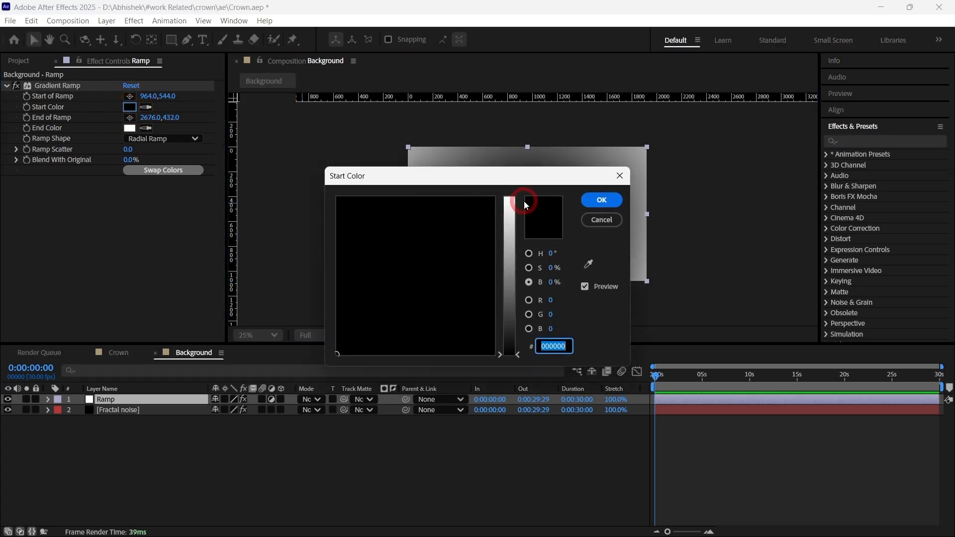
{"action": "left_click", "coordinate": [505, 195]}
{"action": "left_click", "coordinate": [414, 198]}
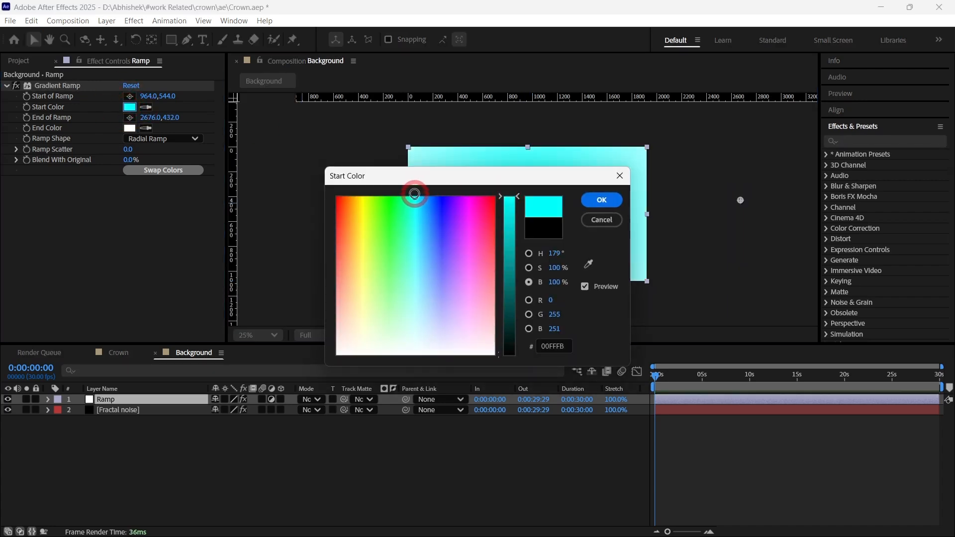
{"action": "left_click", "coordinate": [597, 201]}
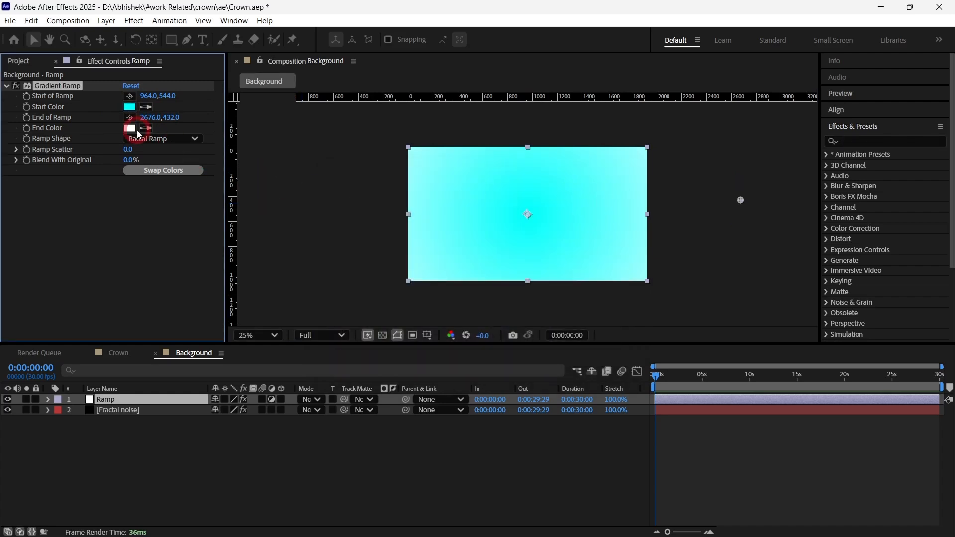
{"action": "left_click", "coordinate": [130, 128]}
{"action": "left_click", "coordinate": [472, 197]}
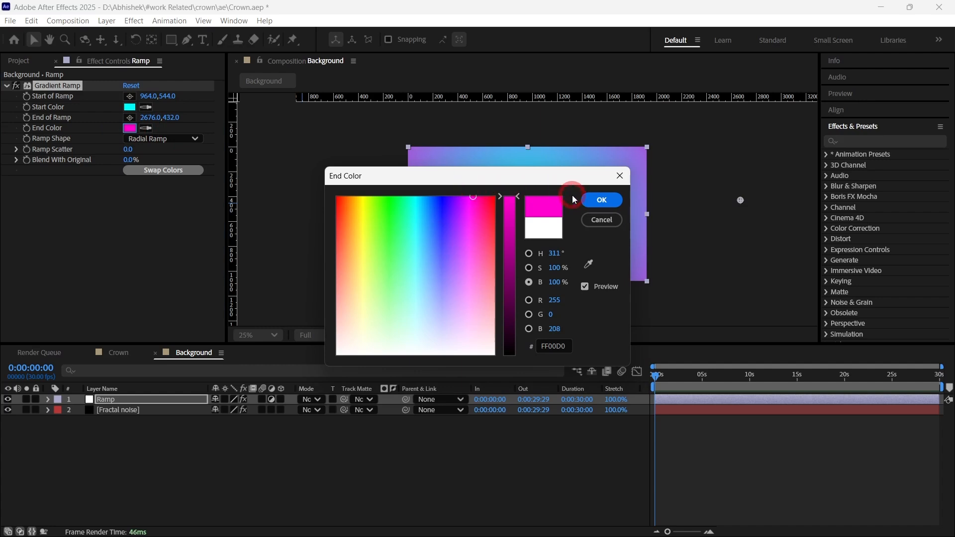
{"action": "left_click", "coordinate": [598, 201]}
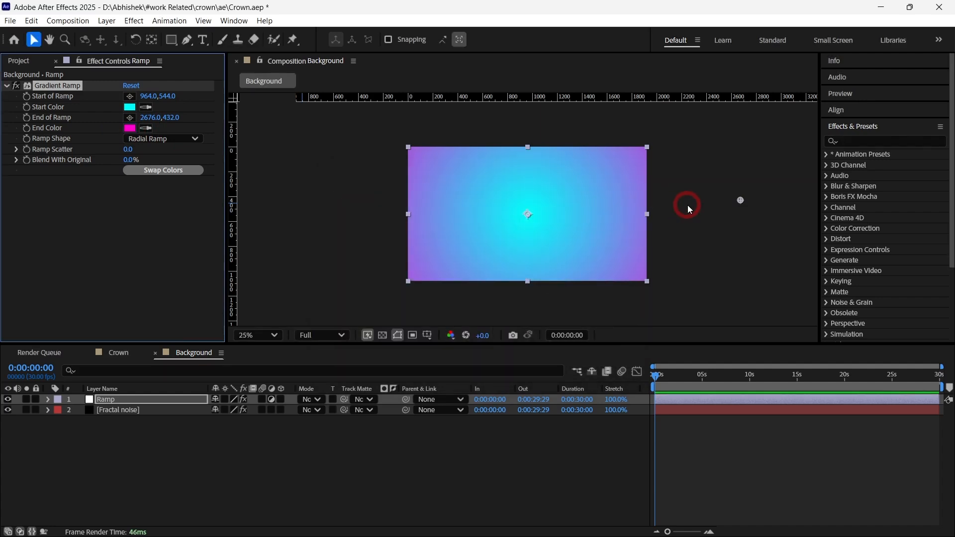
- Move the gradient's end point inward to about 2484, 488 and set the Ramp layer's blending mode to Color
{"action": "left_click_drag", "start_coordinate": [739, 199], "coordinate": [722, 205]}
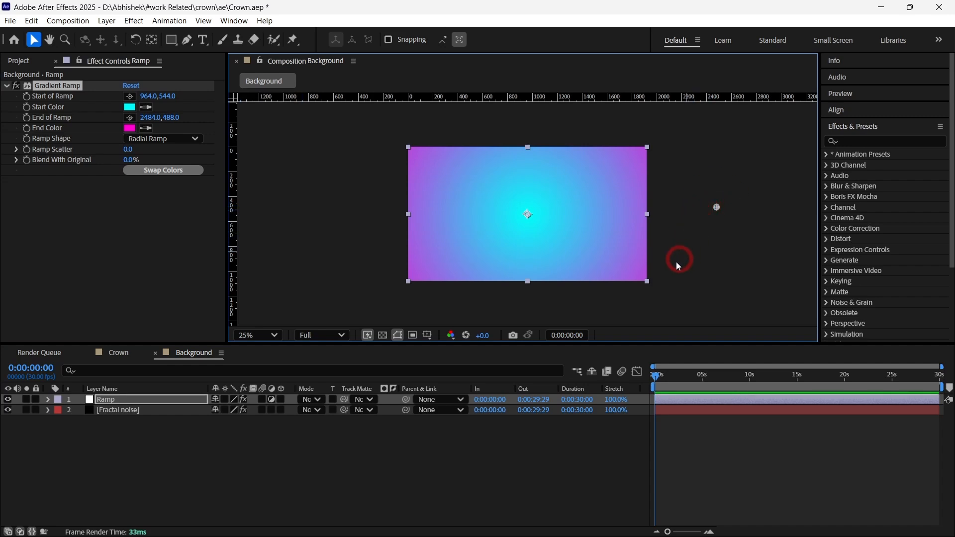
{"action": "left_click", "coordinate": [326, 403]}
{"action": "left_click", "coordinate": [367, 479]}
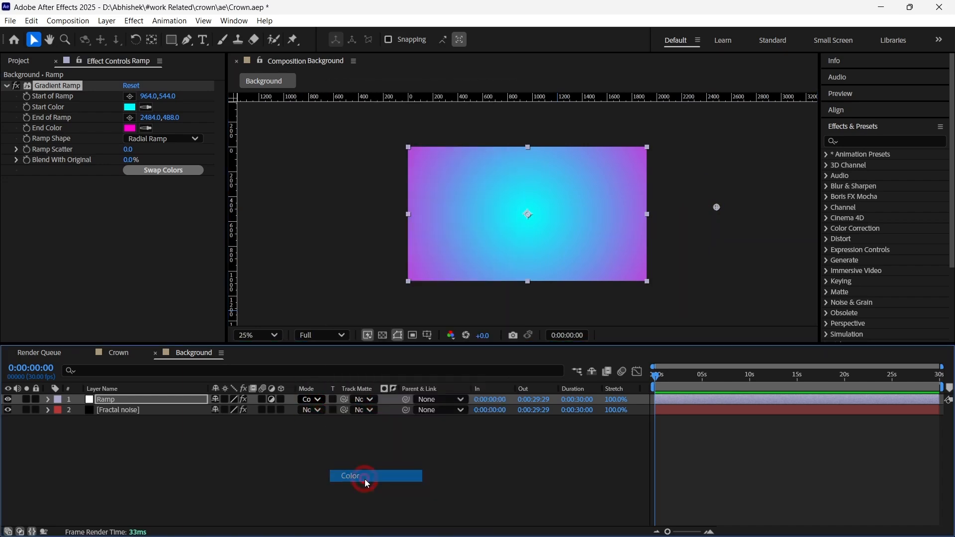
{"action": "left_click", "coordinate": [728, 270]}
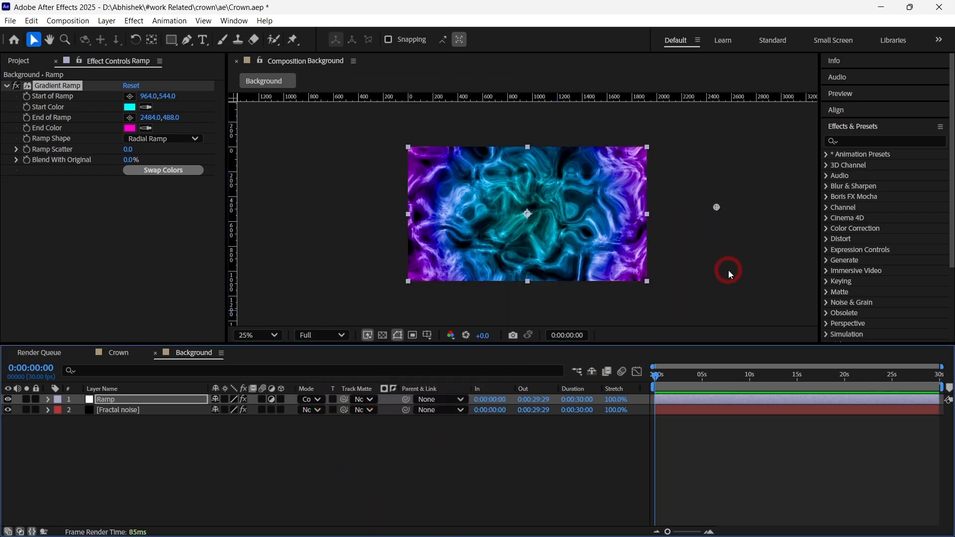
- Add an adjustment layer above the Ramp layer and rename it CC Plastic
{"action": "right_click", "coordinate": [728, 270]}
{"action": "mouse_move", "coordinate": [746, 279]}
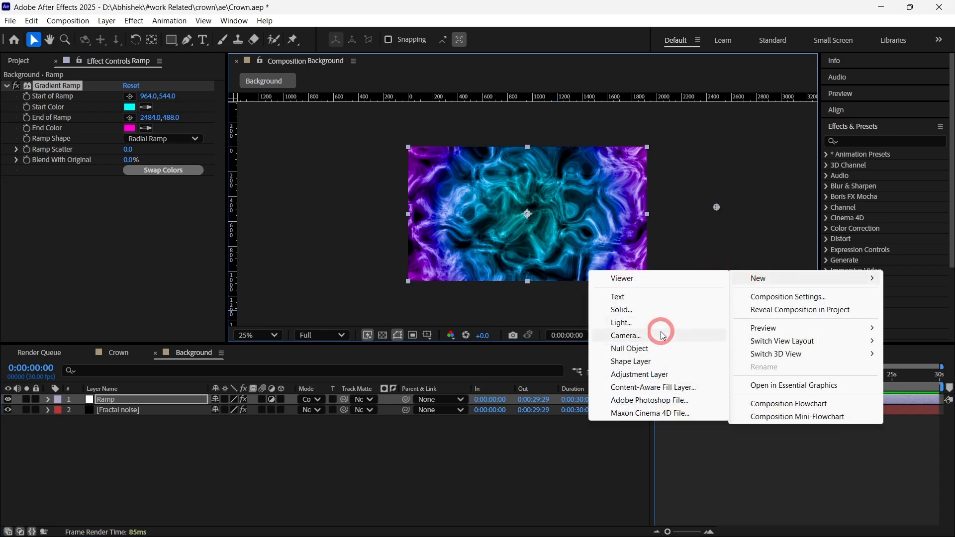
{"action": "left_click", "coordinate": [641, 374]}
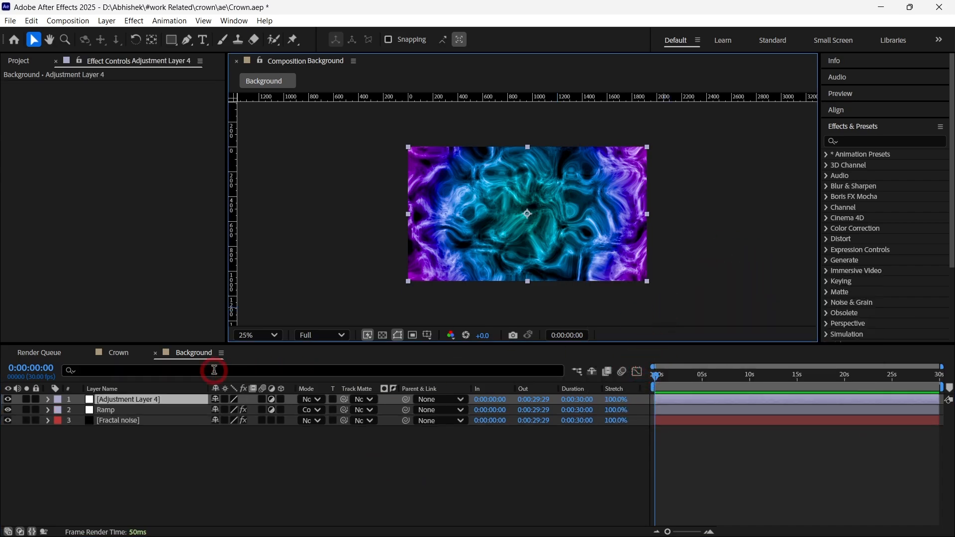
{"action": "left_click", "coordinate": [127, 398]}
{"action": "key", "text": "Return"}
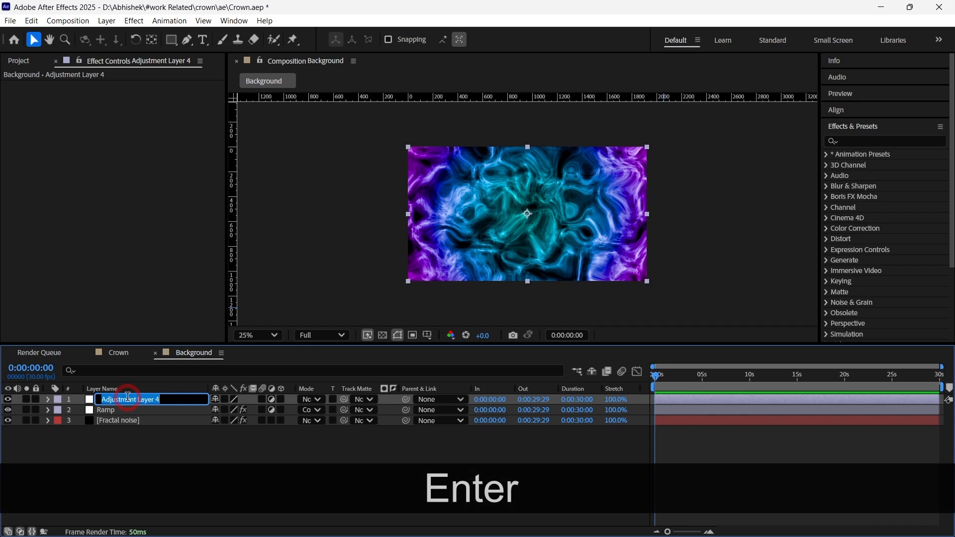
{"action": "key", "text": "shift"}
{"action": "type", "text": "CC "}
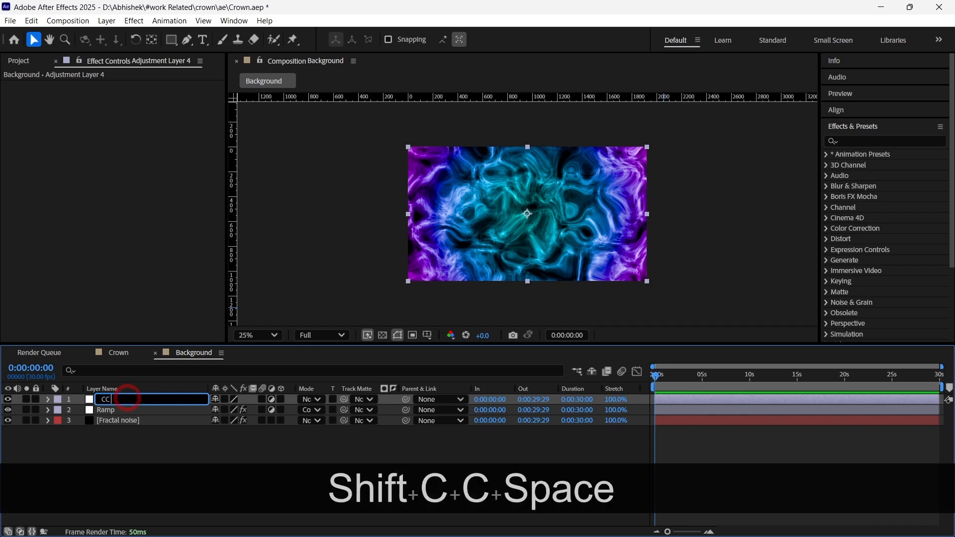
{"action": "type", "text": "Plastic"}
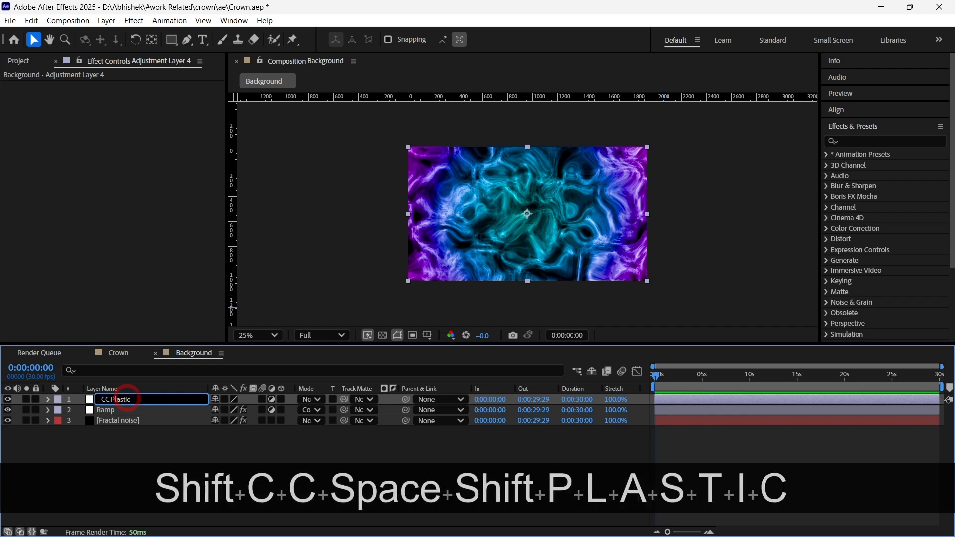
{"action": "key", "text": "Return"}
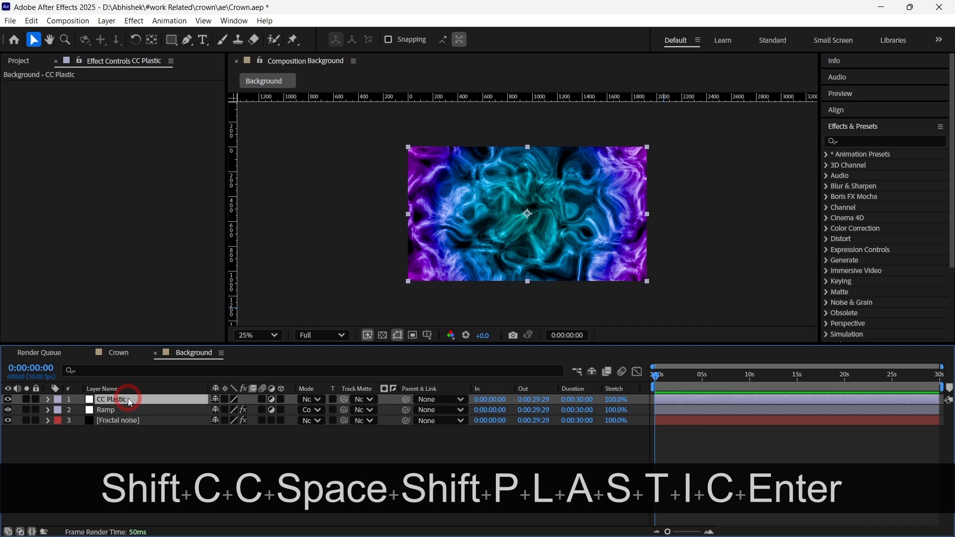
- Find the CC Plastic effect, apply it to the CC Plastic adjustment layer, and clear the effect search
{"action": "left_click", "coordinate": [890, 138]}
{"action": "type", "text": "cc plast"}
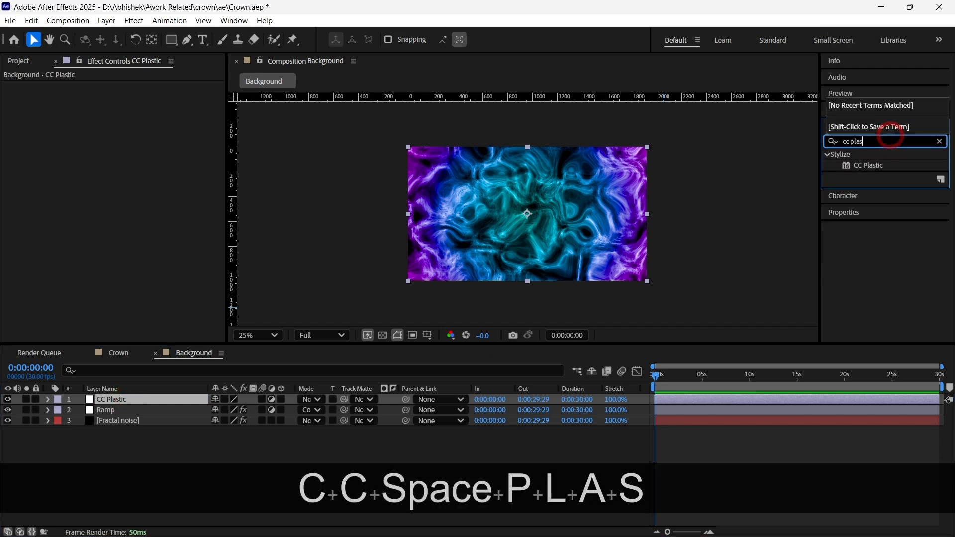
{"action": "double_click", "coordinate": [879, 166]}
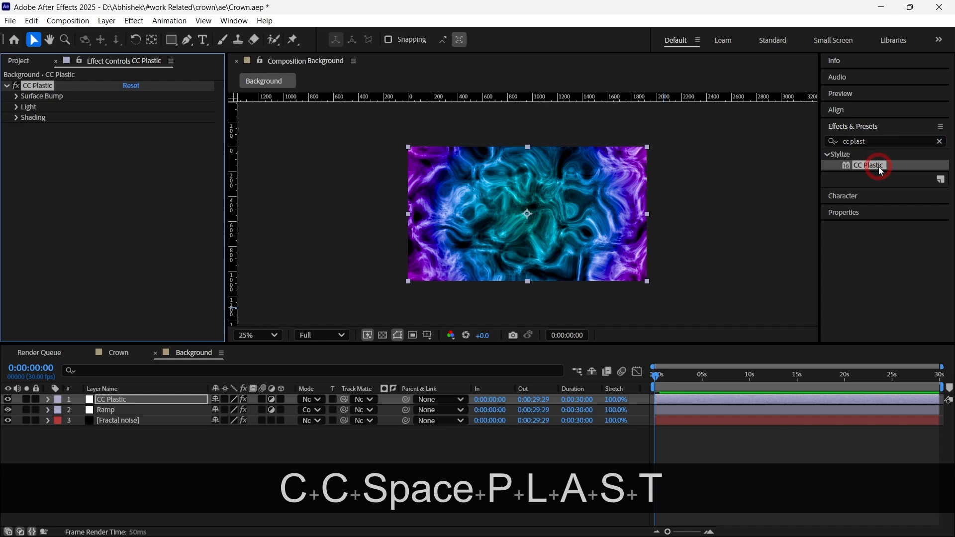
{"action": "left_click", "coordinate": [940, 141]}
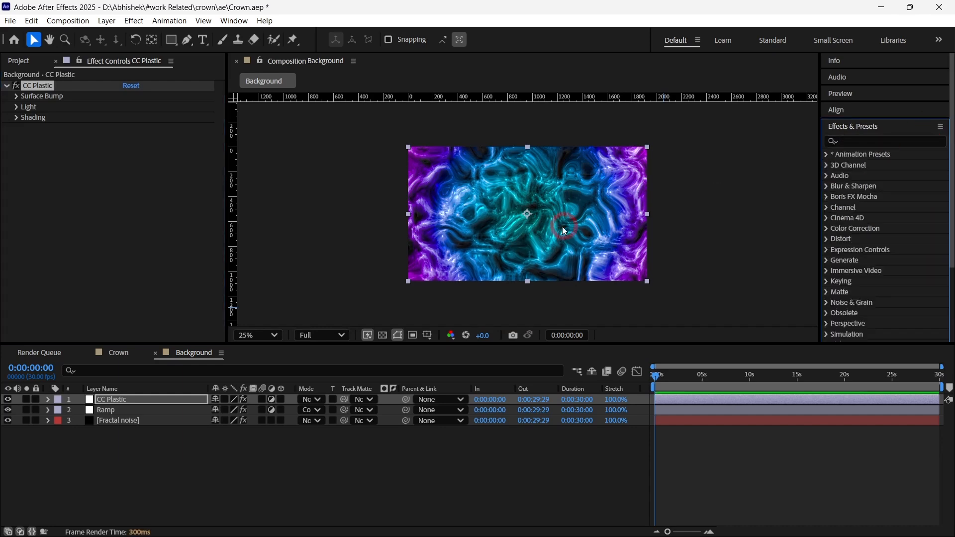
- In the CC Plastic shading settings, set Ambient to 46 and Diffuse to 44
{"action": "scroll", "coordinate": [522, 237], "scroll_direction": "up", "scroll_amount": 2}
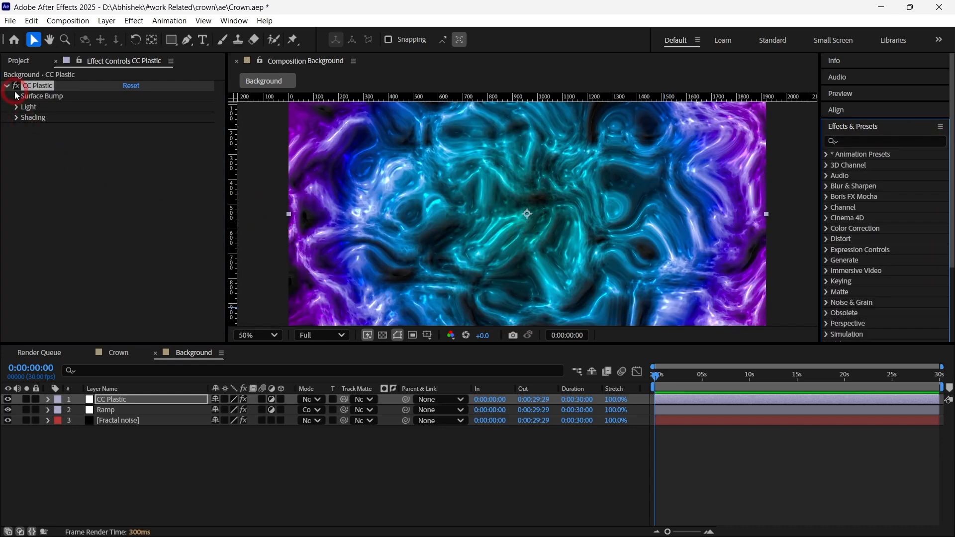
{"action": "left_click", "coordinate": [19, 118]}
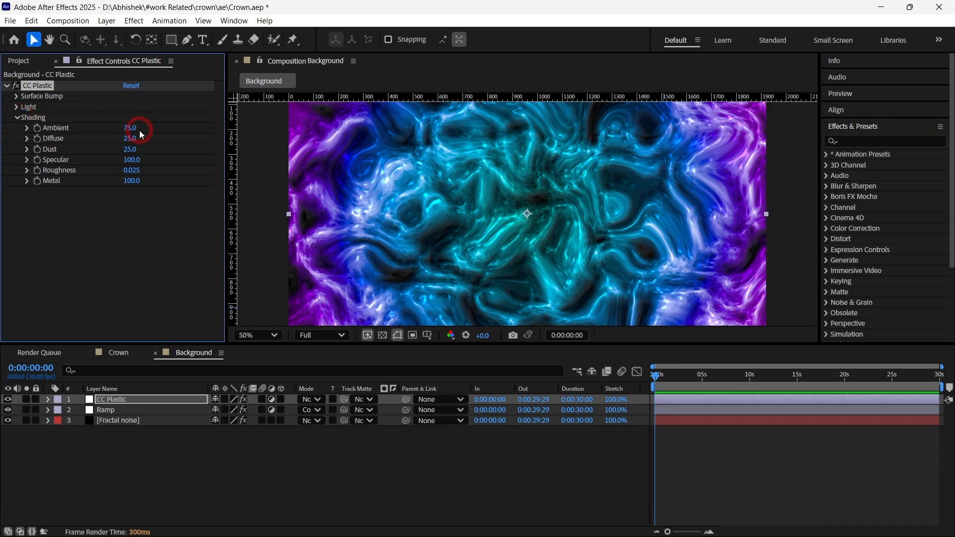
{"action": "left_click_drag", "start_coordinate": [130, 127], "coordinate": [114, 127]}
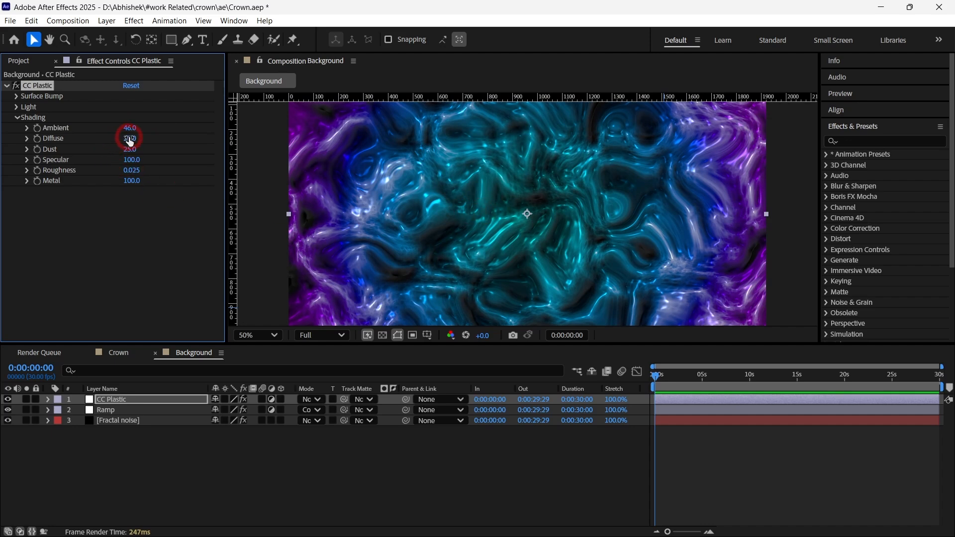
{"action": "left_click_drag", "start_coordinate": [130, 141], "coordinate": [141, 138]}
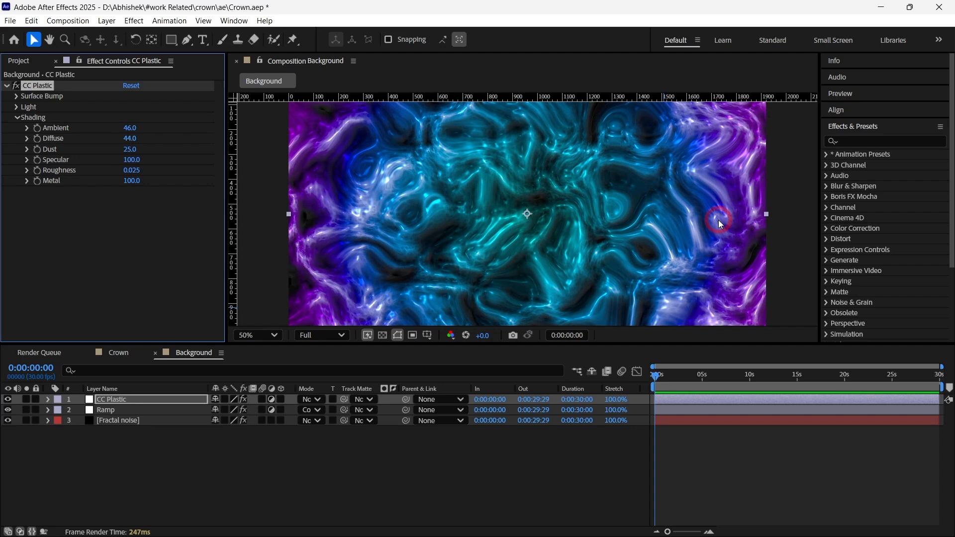
- Add another adjustment layer above CC Plastic and rename it Blobbylize
{"action": "right_click", "coordinate": [807, 208]}
{"action": "mouse_move", "coordinate": [821, 219]}
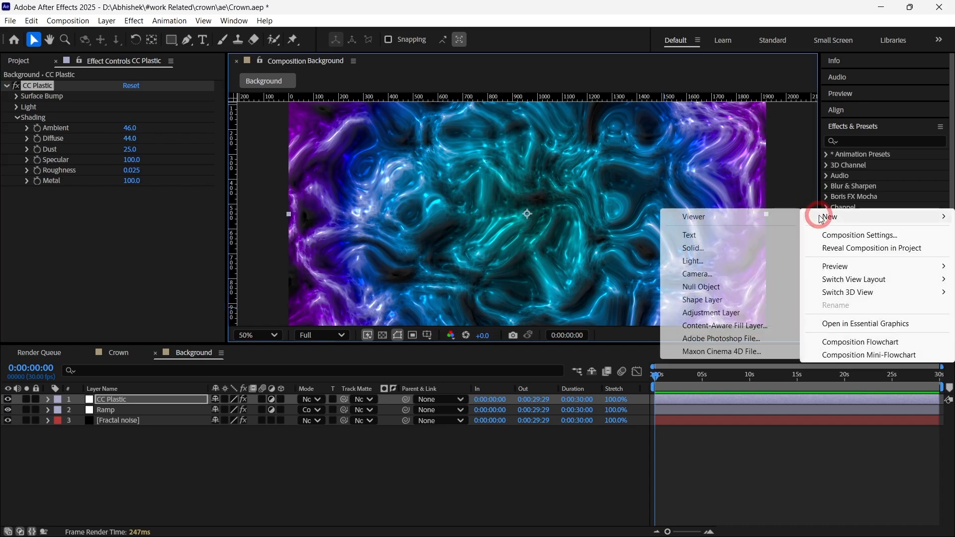
{"action": "left_click", "coordinate": [731, 313]}
{"action": "key", "text": "Return"}
{"action": "type", "text": "Blo"}
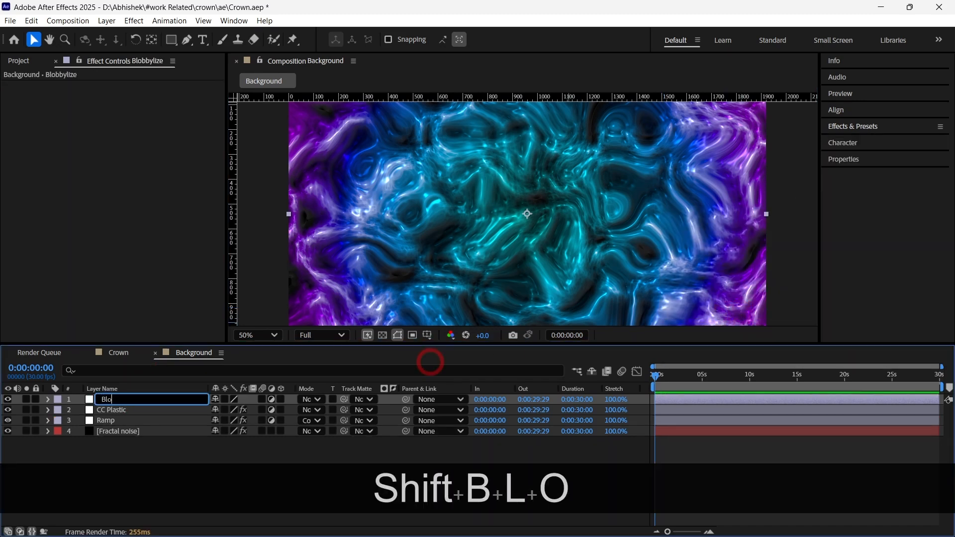
{"action": "type", "text": "bbylize"}
{"action": "key", "text": "Return"}
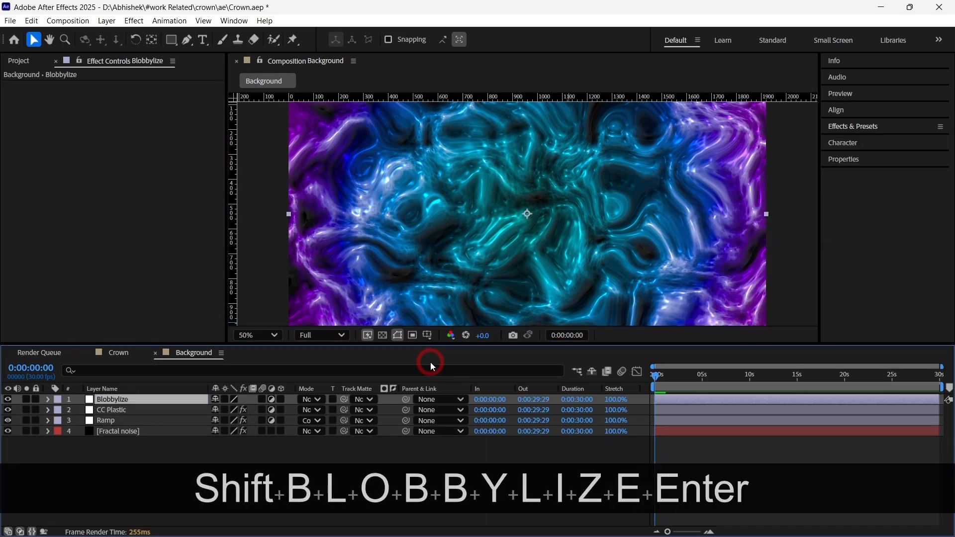
- Find the CC Blobbylize effect and apply it to the Blobbylize adjustment layer
{"action": "left_click", "coordinate": [878, 133]}
{"action": "left_click", "coordinate": [870, 141]}
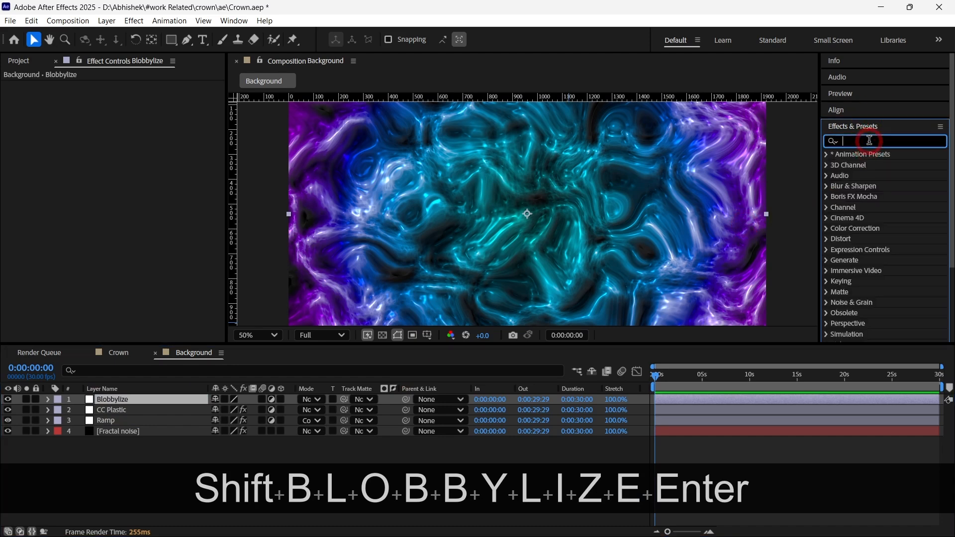
{"action": "type", "text": "blobby"}
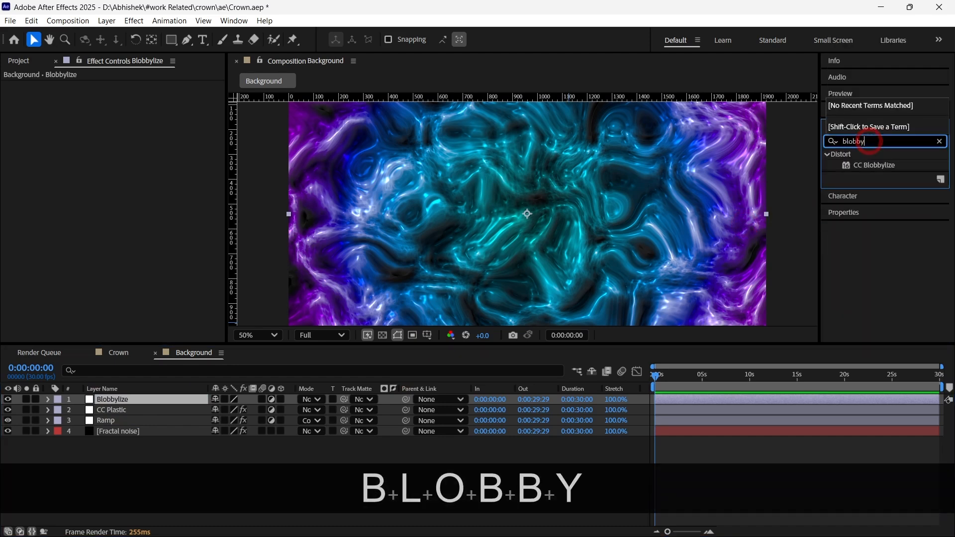
{"action": "double_click", "coordinate": [872, 164]}
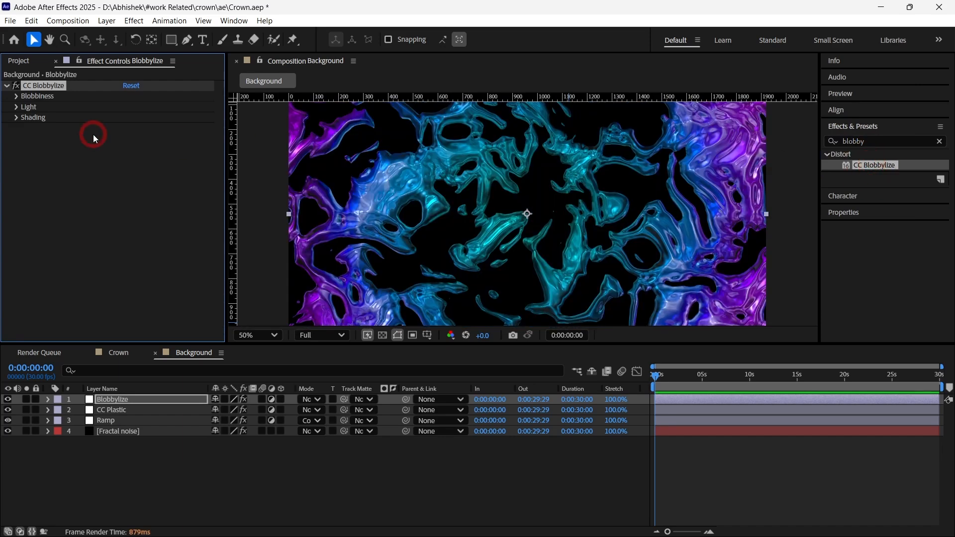
- In the CC Blobbylize blobbiness settings, set Softness to 10 and Cut Away to 10
{"action": "left_click", "coordinate": [16, 96]}
{"action": "left_click", "coordinate": [130, 128]}
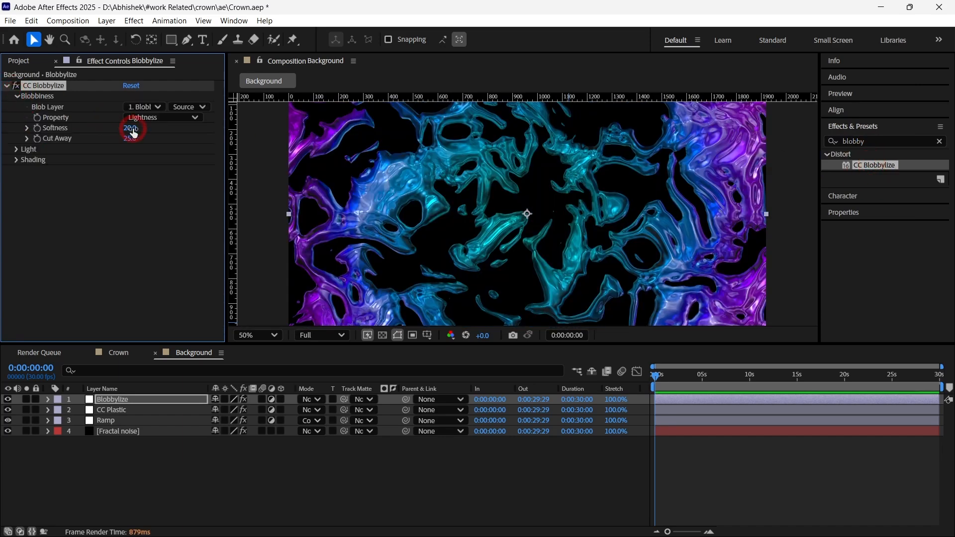
{"action": "type", "text": "10"}
{"action": "key", "text": "Return"}
{"action": "left_click_drag", "start_coordinate": [130, 139], "coordinate": [121, 138]}
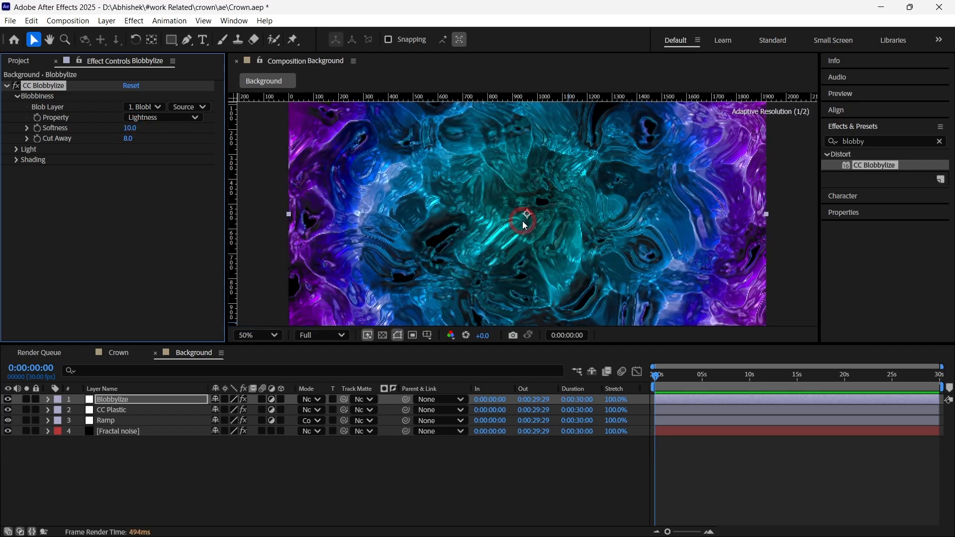
{"action": "left_click", "coordinate": [130, 138]}
{"action": "type", "text": "10"}
{"action": "key", "text": "Return"}
{"action": "left_click", "coordinate": [634, 159]}
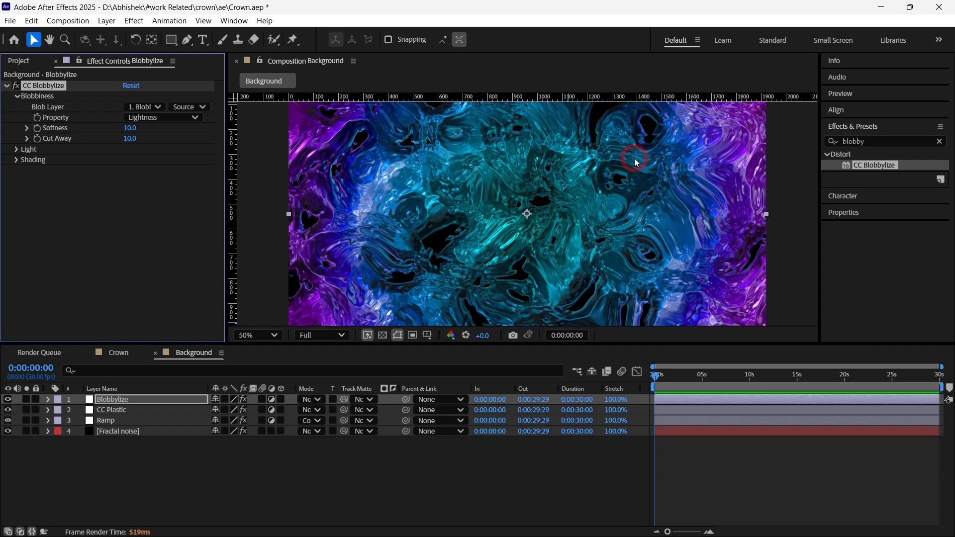
- Increase the CC Blobbylize Softness to 15
{"action": "left_click_drag", "start_coordinate": [134, 133], "coordinate": [133, 128]}
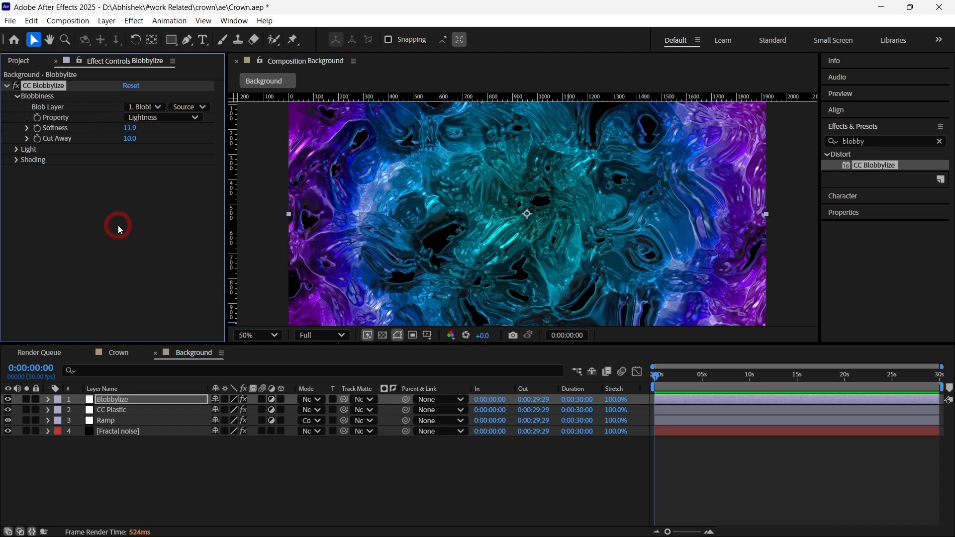
{"action": "left_click", "coordinate": [130, 128]}
{"action": "type", "text": "15"}
{"action": "key", "text": "Return"}
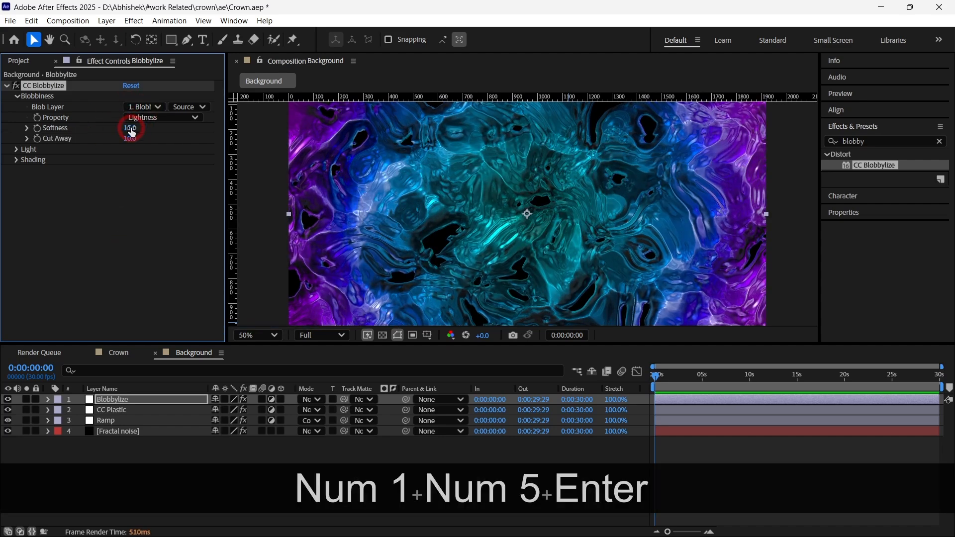
- Expand the CC Blobbylize light and shading settings and lower the shading's Ambient to 63
{"action": "left_click", "coordinate": [24, 187]}
{"action": "left_click", "coordinate": [16, 150]}
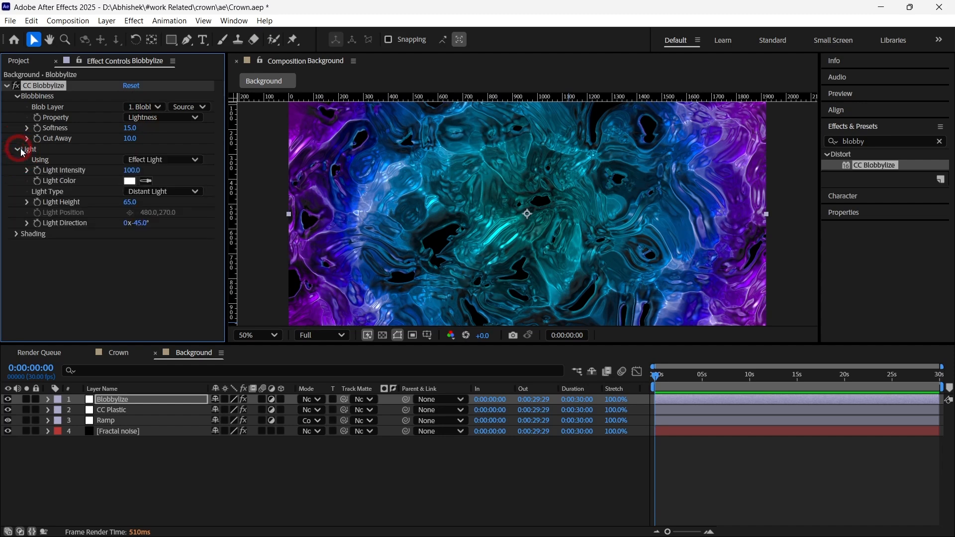
{"action": "left_click", "coordinate": [15, 235]}
{"action": "left_click", "coordinate": [201, 234]}
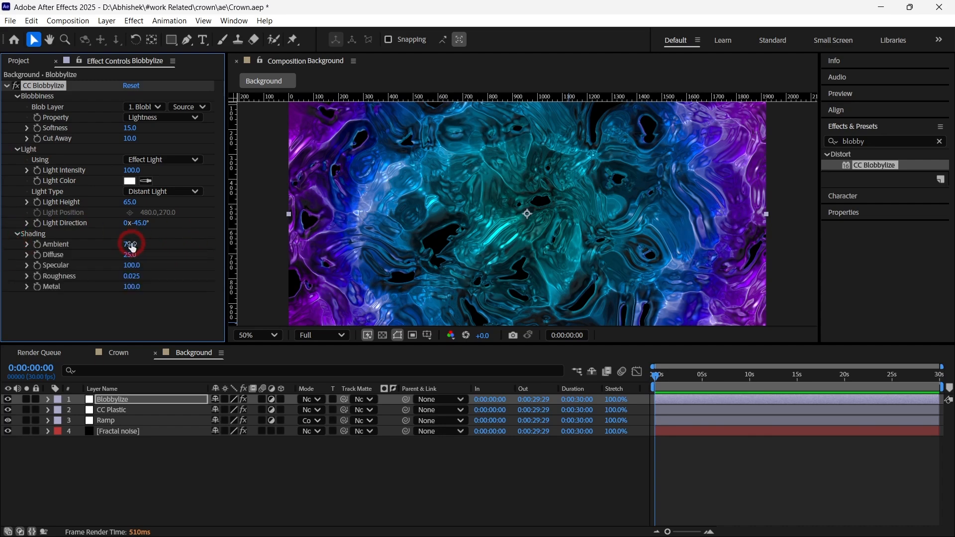
{"action": "left_click_drag", "start_coordinate": [130, 244], "coordinate": [122, 244]}
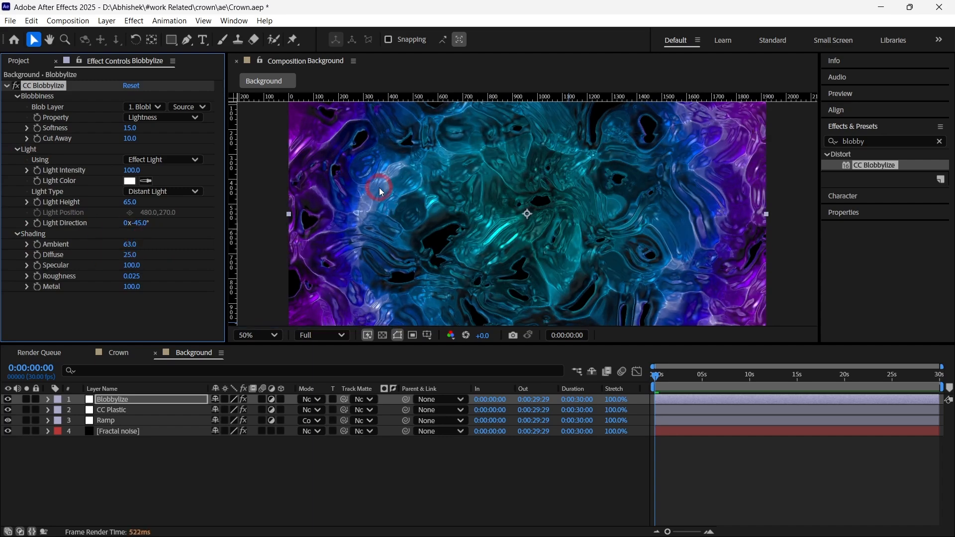
- Set the CC Blobbylize shading's Diffuse to 42 and close the Background composition's timeline
{"action": "left_click", "coordinate": [131, 256]}
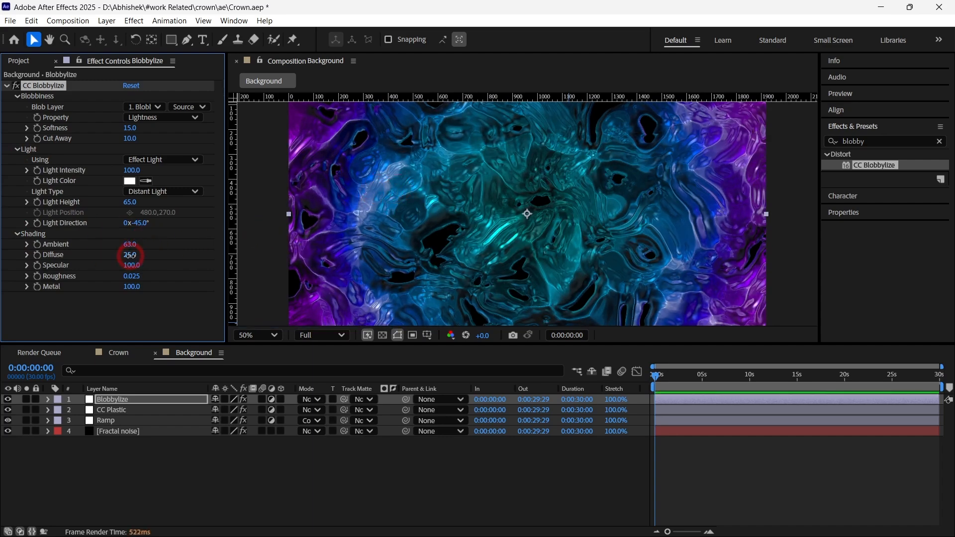
{"action": "left_click_drag", "start_coordinate": [130, 256], "coordinate": [139, 254]}
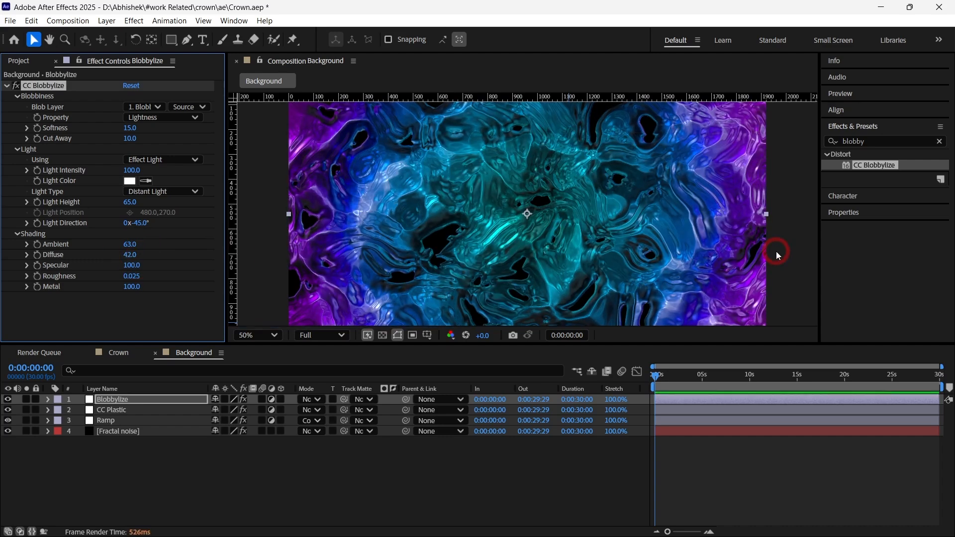
{"action": "left_click", "coordinate": [196, 355]}
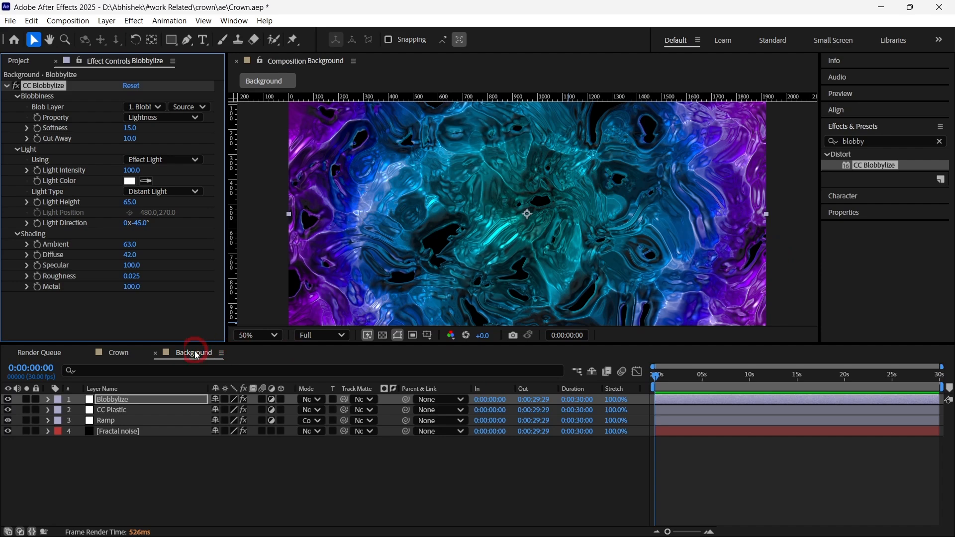
{"action": "left_click", "coordinate": [157, 354]}
- Add the Background composition to the Crown timeline directly below Back Crown and delete the old Background solid
{"action": "left_click", "coordinate": [22, 61]}
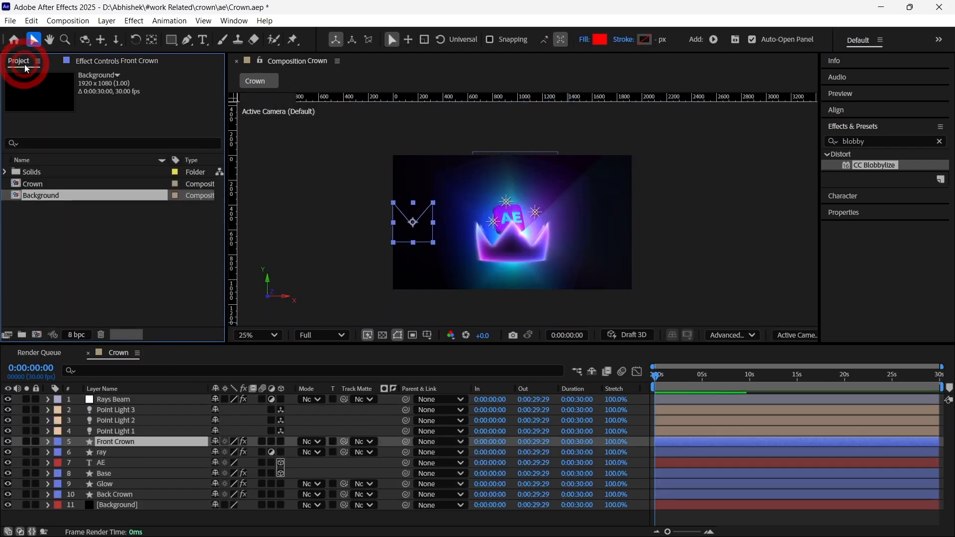
{"action": "left_click", "coordinate": [67, 195]}
{"action": "left_click_drag", "start_coordinate": [68, 195], "coordinate": [125, 502]}
{"action": "left_click", "coordinate": [122, 517]}
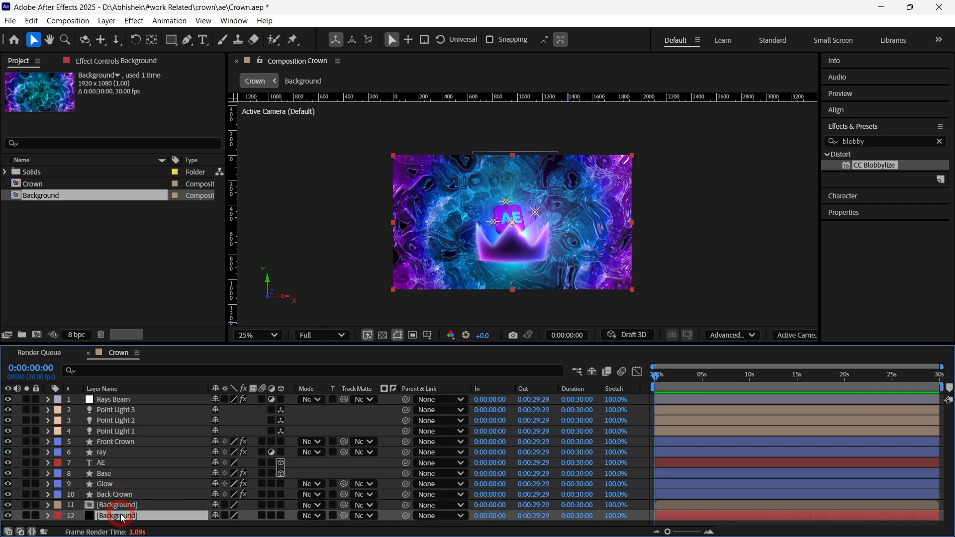
{"action": "key", "text": "Delete"}
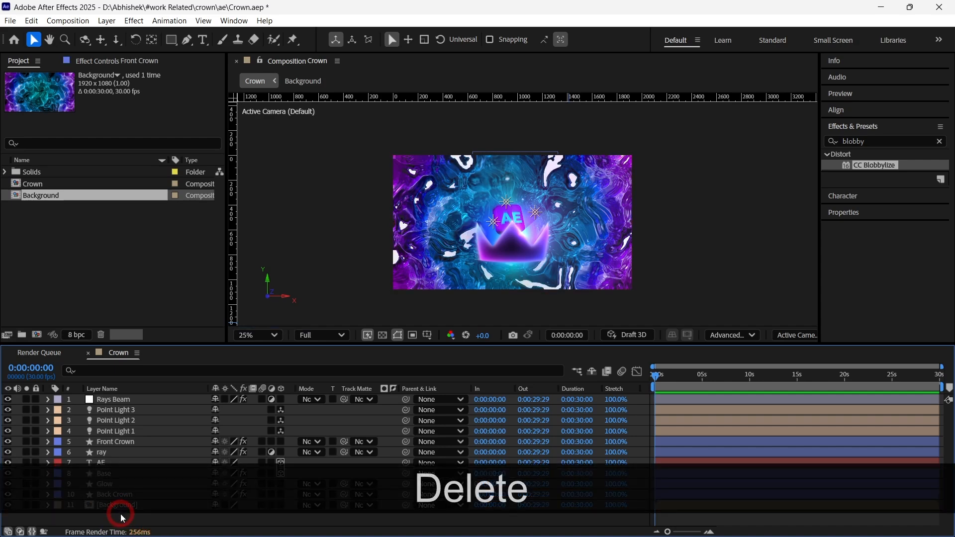
- Change the Crown composition's background color to black (000000)
{"action": "key", "text": "ctrl+k"}
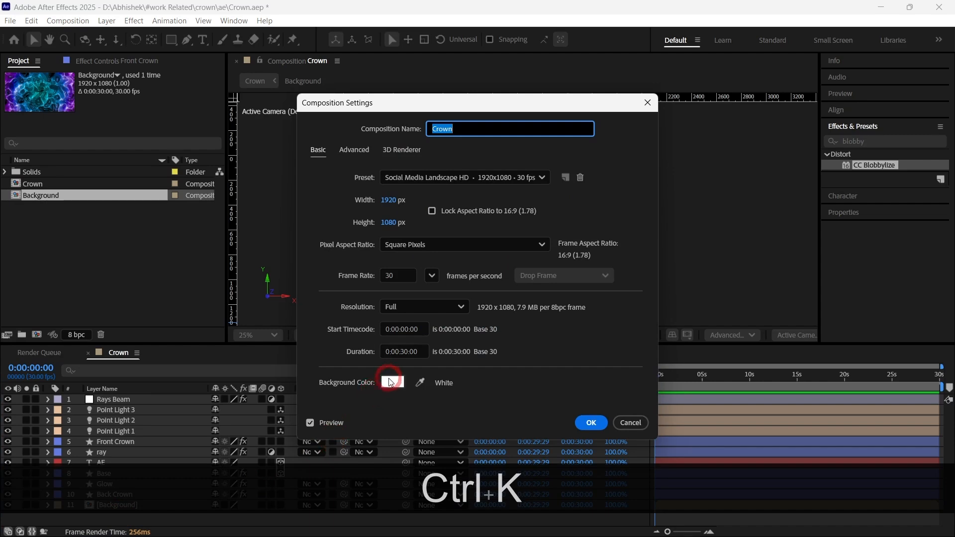
{"action": "left_click", "coordinate": [390, 382]}
{"action": "left_click_drag", "start_coordinate": [509, 351], "coordinate": [526, 357]}
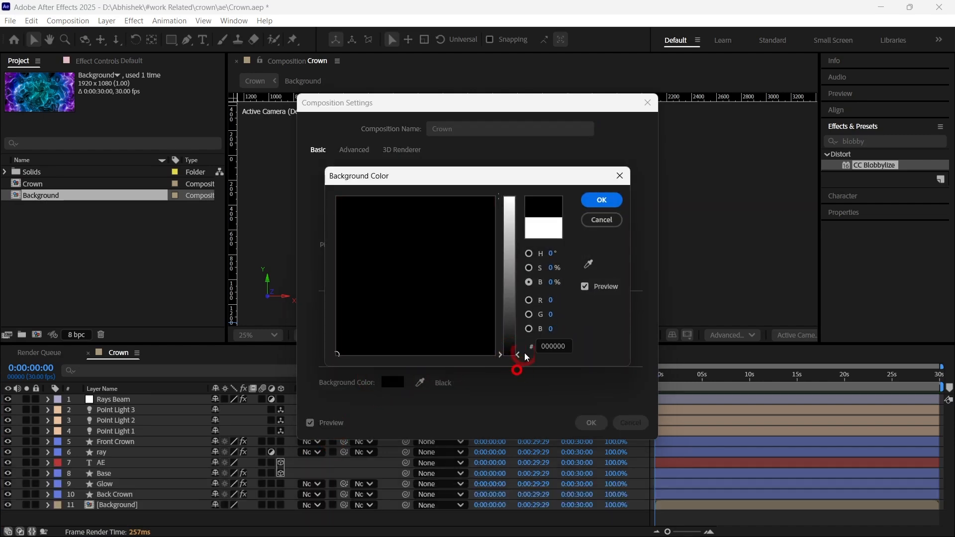
{"action": "left_click", "coordinate": [602, 199]}
{"action": "left_click", "coordinate": [591, 422]}
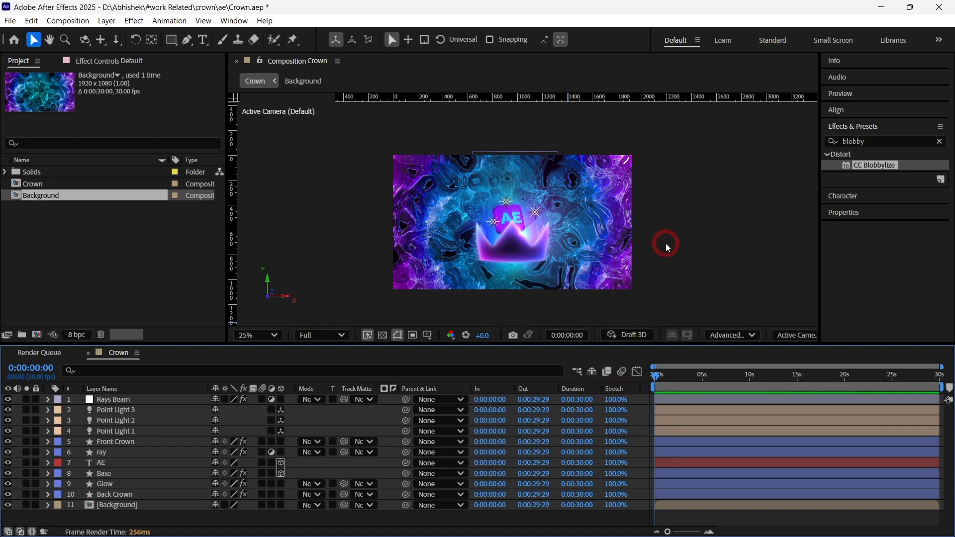
- Create a new shape layer, place it directly above the Background layer, and name it Circle
{"action": "right_click", "coordinate": [707, 252]}
{"action": "mouse_move", "coordinate": [731, 257]}
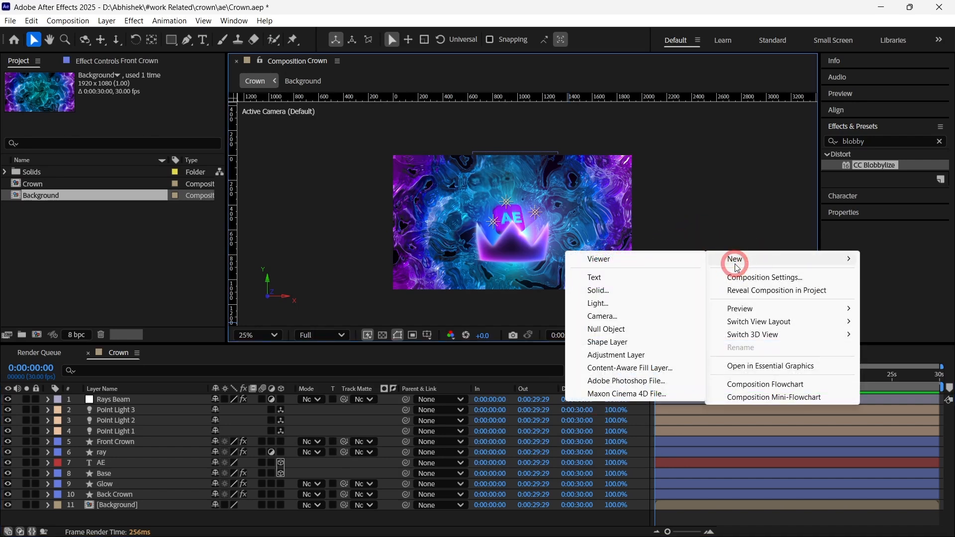
{"action": "left_click", "coordinate": [622, 342]}
{"action": "left_click", "coordinate": [128, 401]}
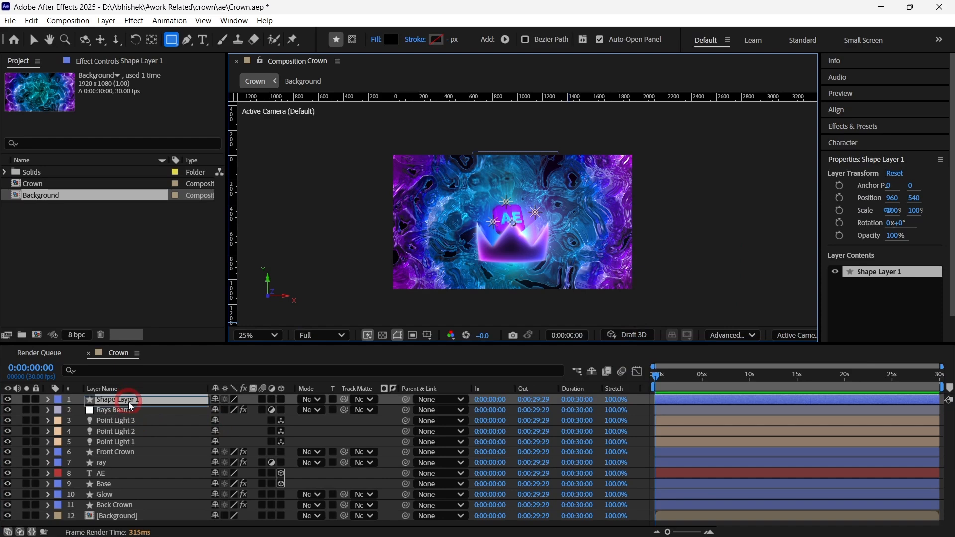
{"action": "left_click_drag", "start_coordinate": [130, 407], "coordinate": [122, 513]}
{"action": "key", "text": "Return"}
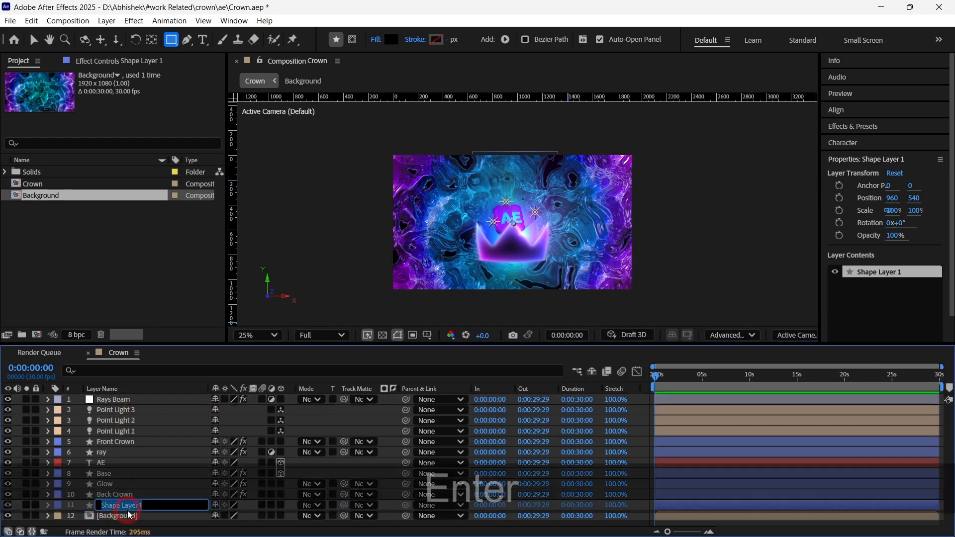
{"action": "type", "text": "Cirl"}
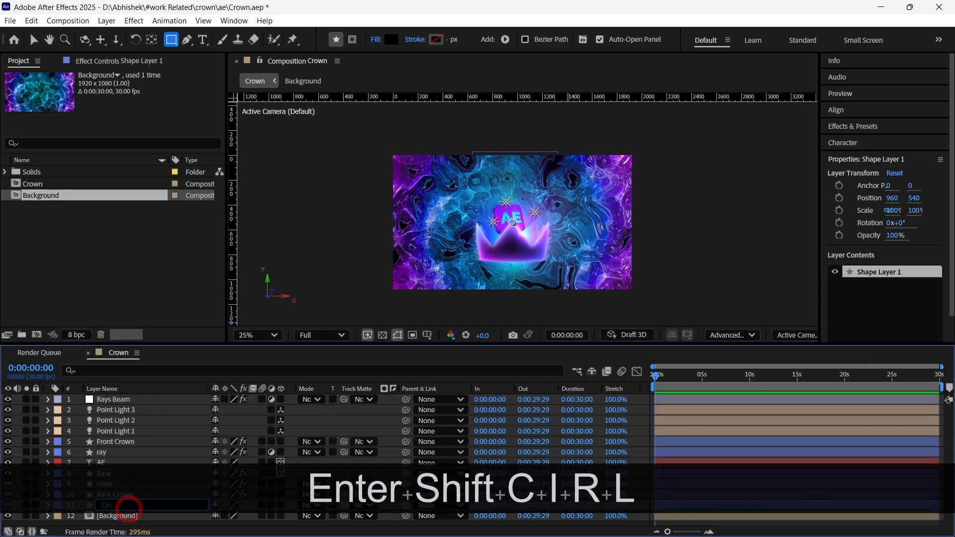
{"action": "key", "text": "BackSpace"}
{"action": "type", "text": "cle"}
{"action": "key", "text": "Return"}
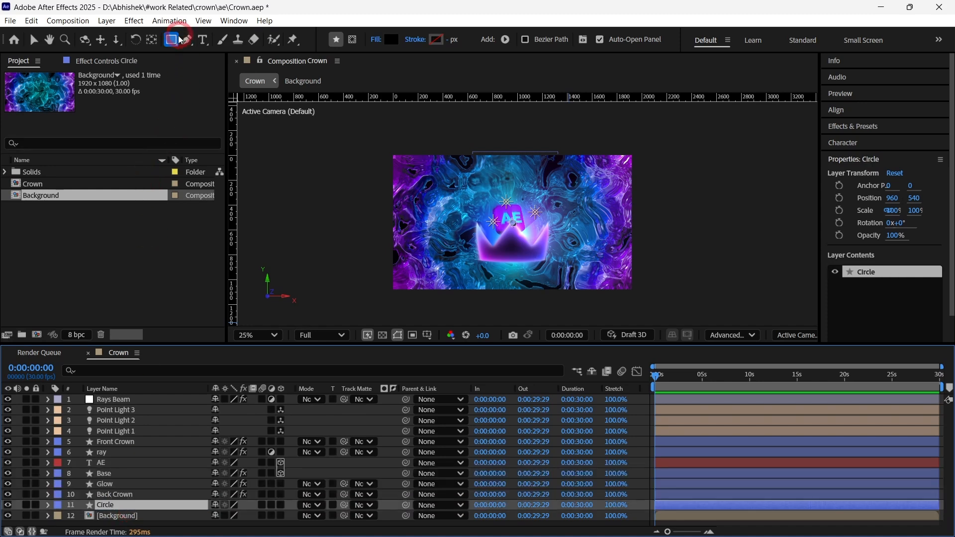
- Draw a black circle about 1280 px wide around the crown on the Circle layer and apply Gaussian Blur (Legacy) with Blurriness 200
{"action": "left_click_drag", "start_coordinate": [175, 39], "coordinate": [212, 68]}
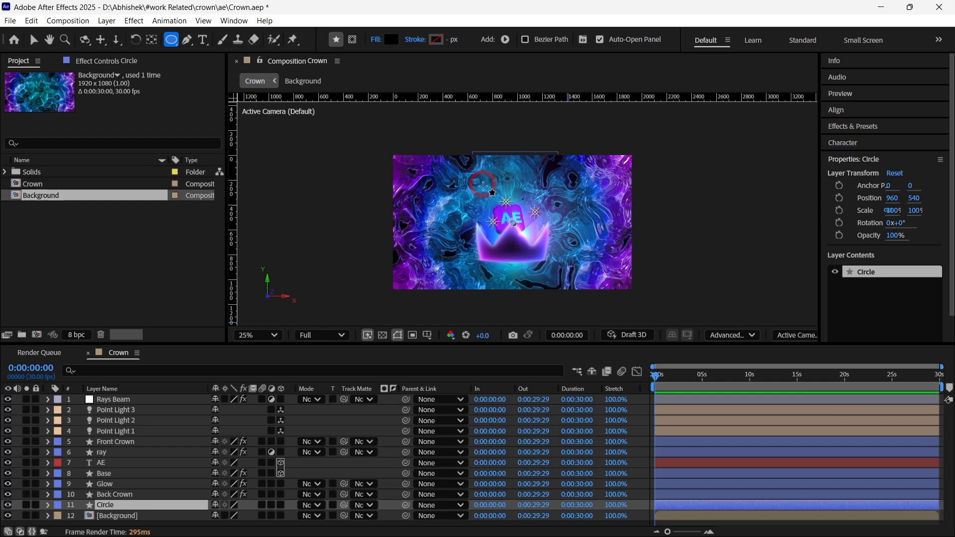
{"action": "left_click_drag", "start_coordinate": [441, 151], "coordinate": [593, 279]}
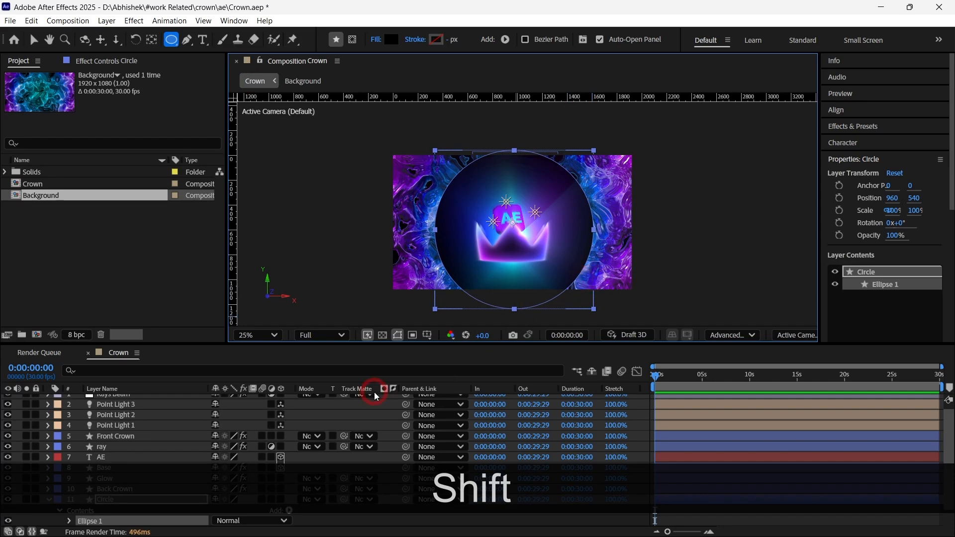
{"action": "left_click", "coordinate": [877, 130]}
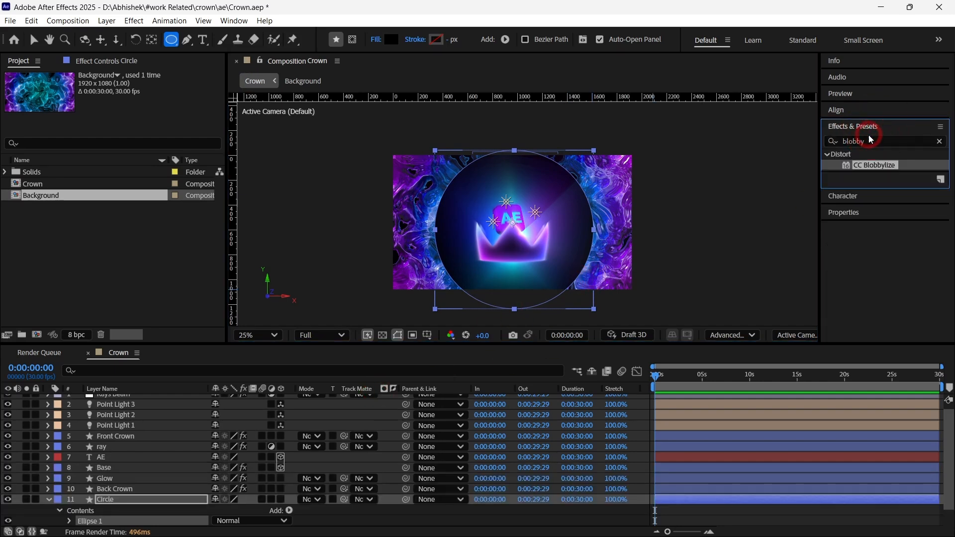
{"action": "left_click_drag", "start_coordinate": [874, 139], "coordinate": [777, 139]}
{"action": "type", "text": "gau"}
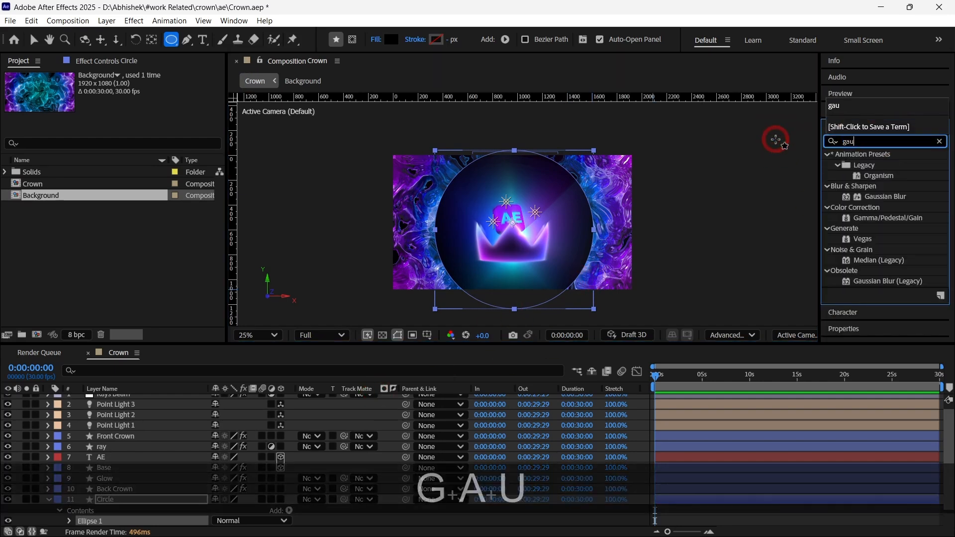
{"action": "double_click", "coordinate": [884, 187]}
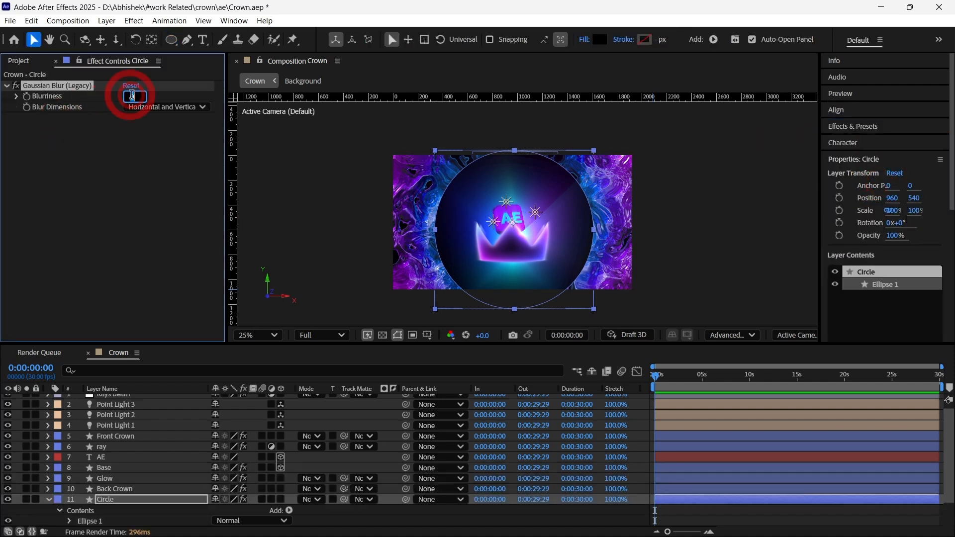
{"action": "type", "text": "200"}
{"action": "key", "text": "Return"}
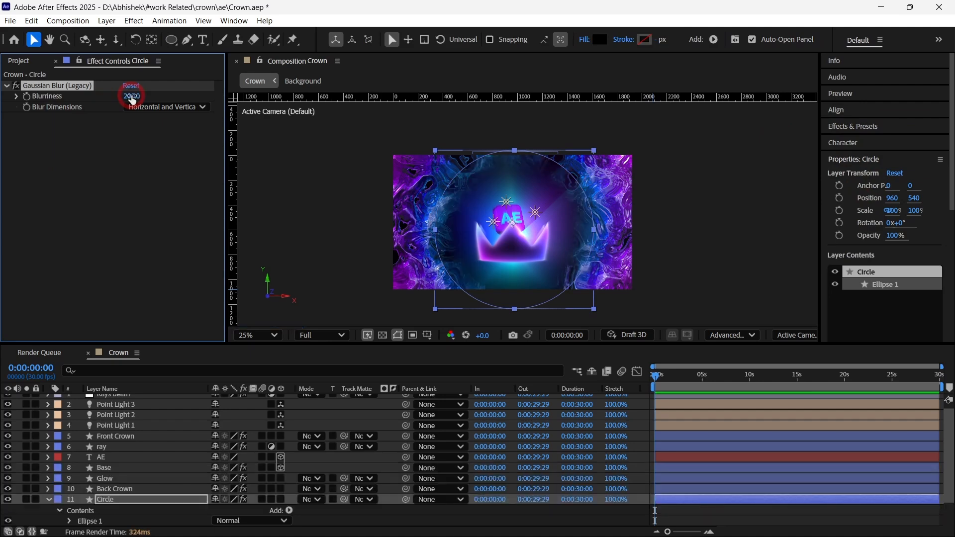
- Set the Circle layer's blending mode to Soft Light and collapse its properties
{"action": "left_click", "coordinate": [318, 508]}
{"action": "key", "text": "ctrl+z"}
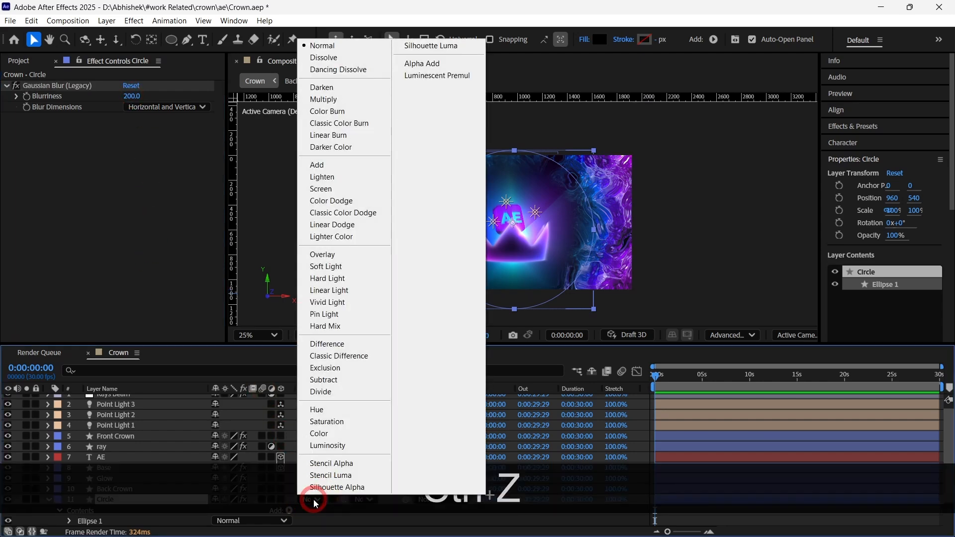
{"action": "left_click", "coordinate": [365, 268]}
{"action": "left_click", "coordinate": [365, 268]}
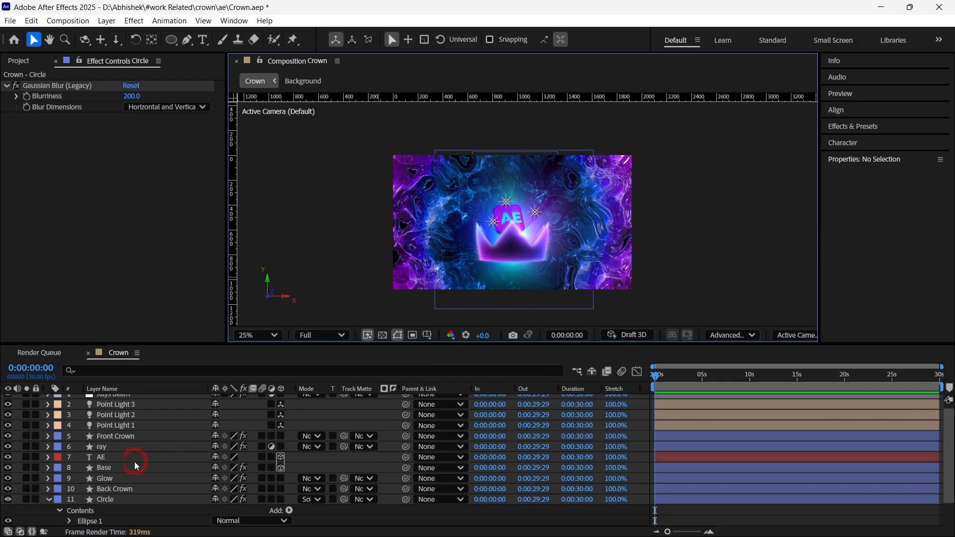
{"action": "left_click", "coordinate": [50, 501]}
{"action": "left_click", "coordinate": [790, 205]}
- Create an adjustment layer, place it directly above the Circle layer, and name it Lens
{"action": "right_click", "coordinate": [732, 204]}
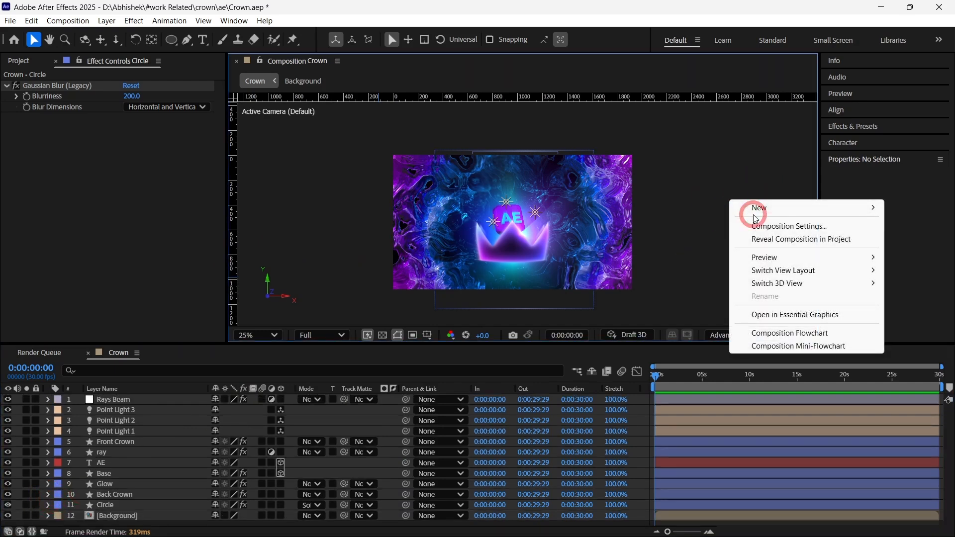
{"action": "mouse_move", "coordinate": [759, 207]}
{"action": "left_click", "coordinate": [672, 300]}
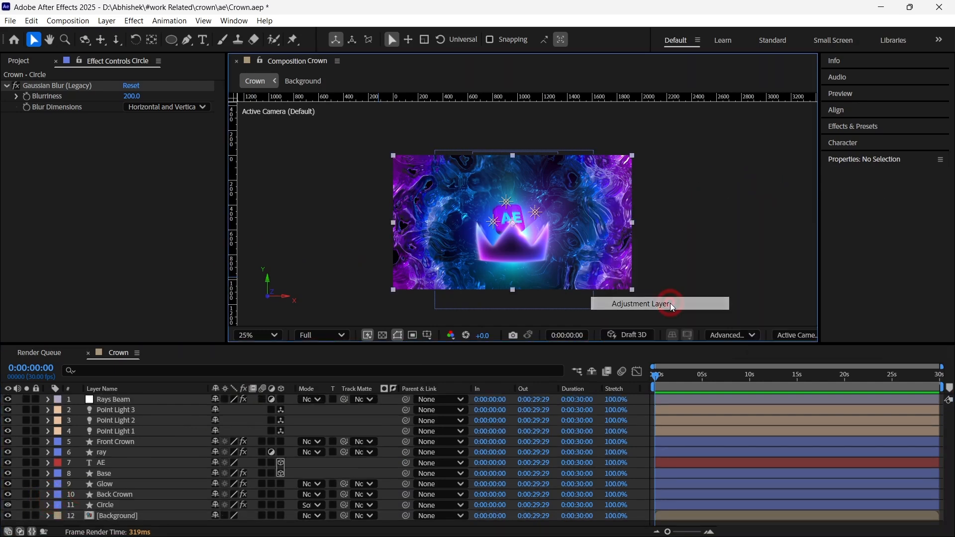
{"action": "left_click_drag", "start_coordinate": [139, 407], "coordinate": [144, 499]}
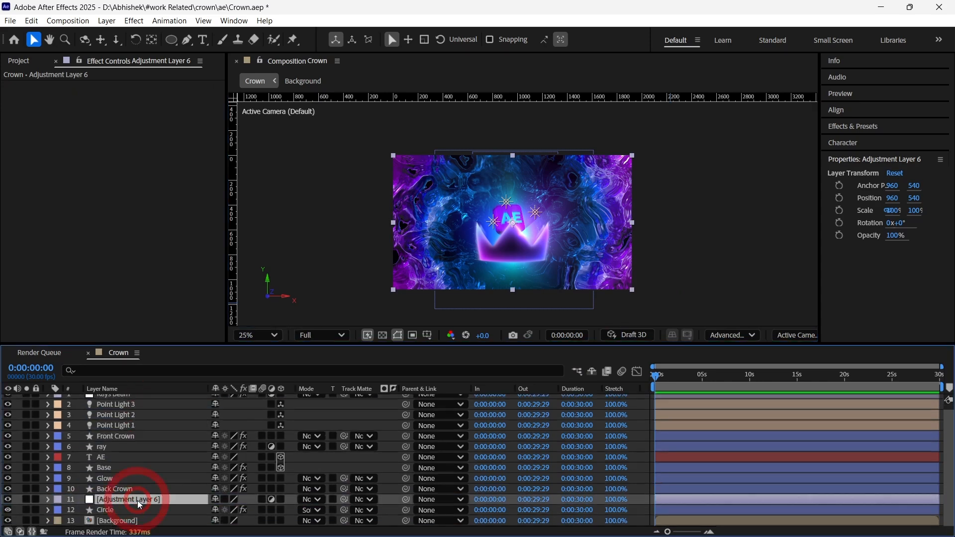
{"action": "key", "text": "Return"}
{"action": "type", "text": "Lens"}
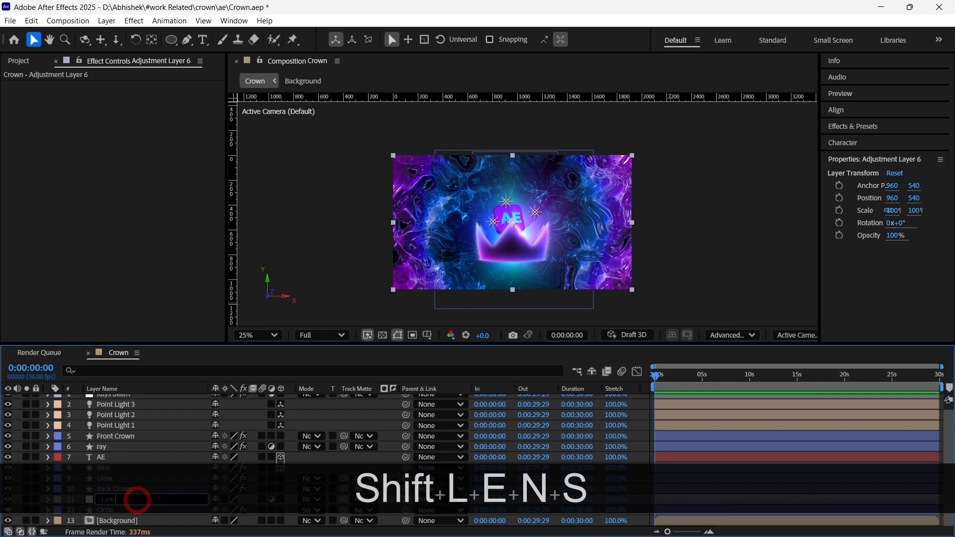
{"action": "key", "text": "Return"}
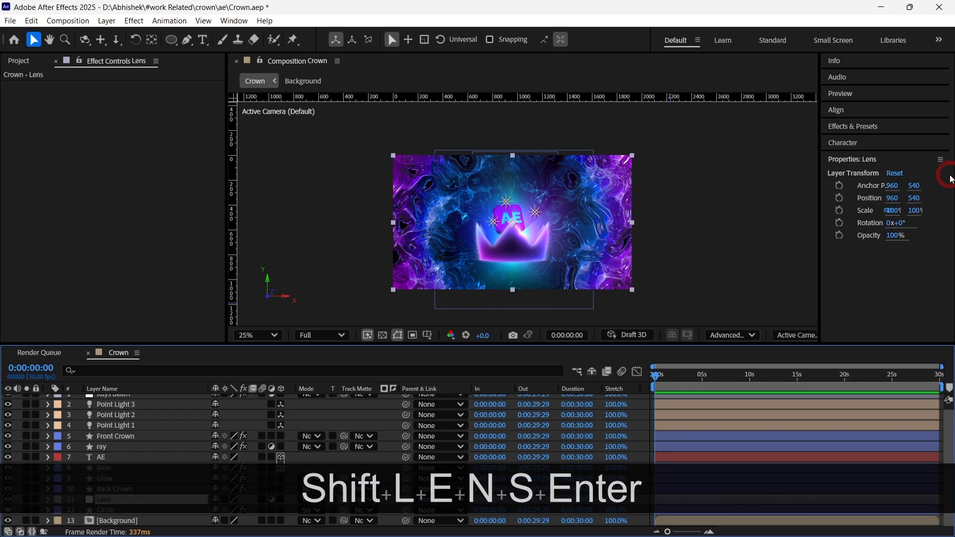
- Apply the CC Lens effect to the Lens adjustment layer and set its Size to 250
{"action": "left_click", "coordinate": [853, 128]}
{"action": "left_click", "coordinate": [863, 141]}
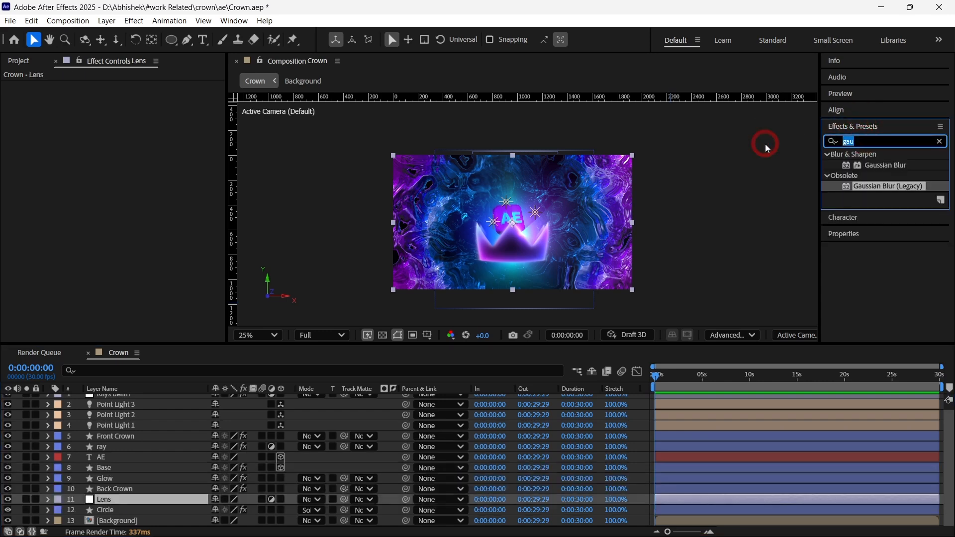
{"action": "type", "text": "lens"}
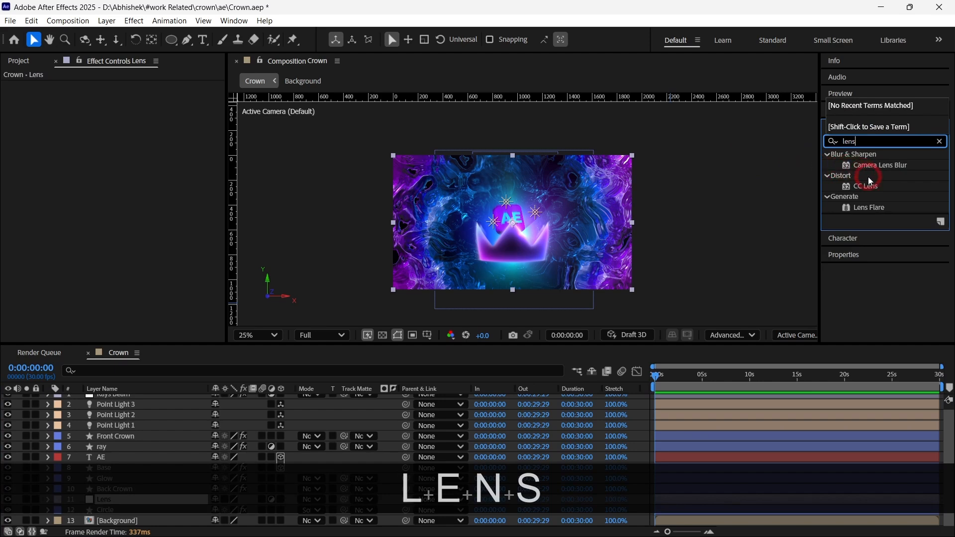
{"action": "double_click", "coordinate": [872, 187]}
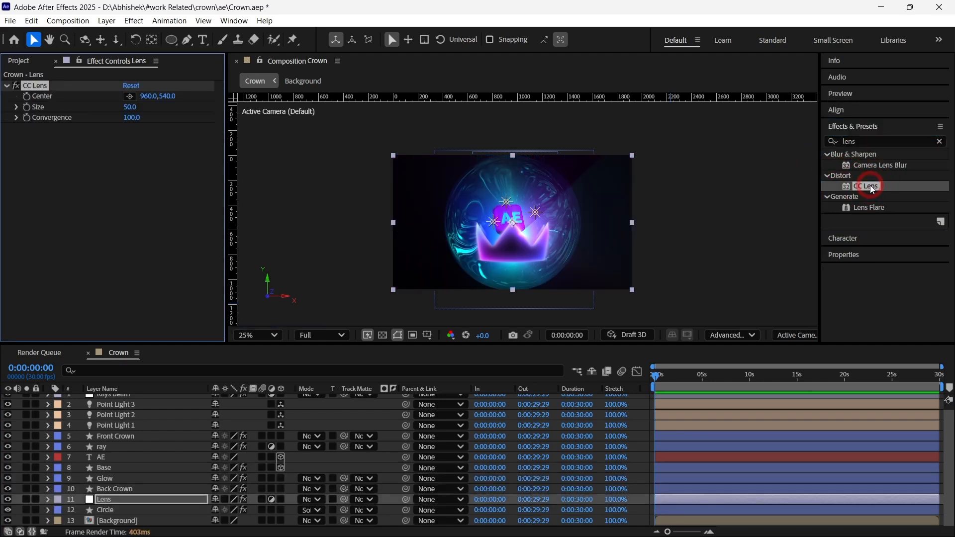
{"action": "left_click", "coordinate": [130, 106]}
{"action": "type", "text": "250"}
{"action": "key", "text": "Return"}
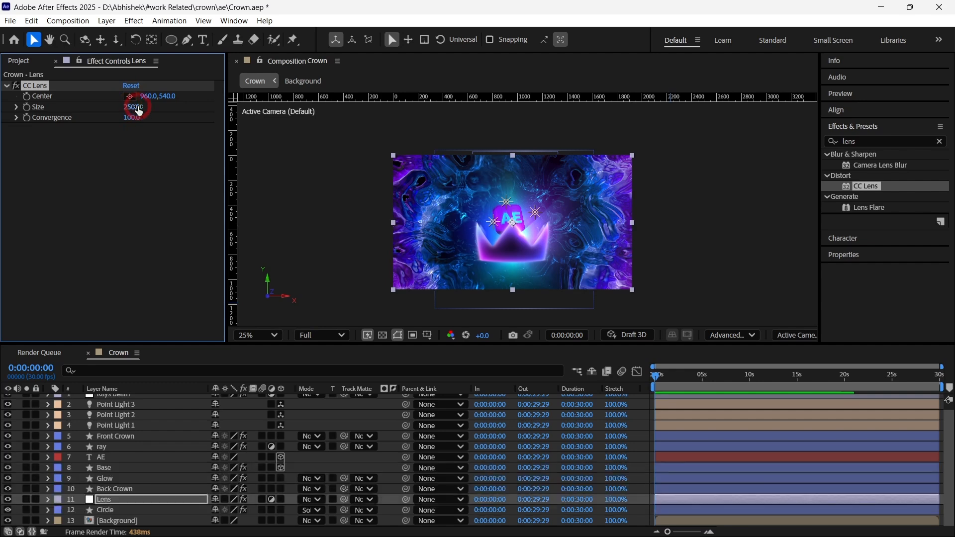
- Create an adjustment layer, place it directly above the Lens layer, and name it Noise & Blur
{"action": "right_click", "coordinate": [294, 202]}
{"action": "mouse_move", "coordinate": [322, 214]}
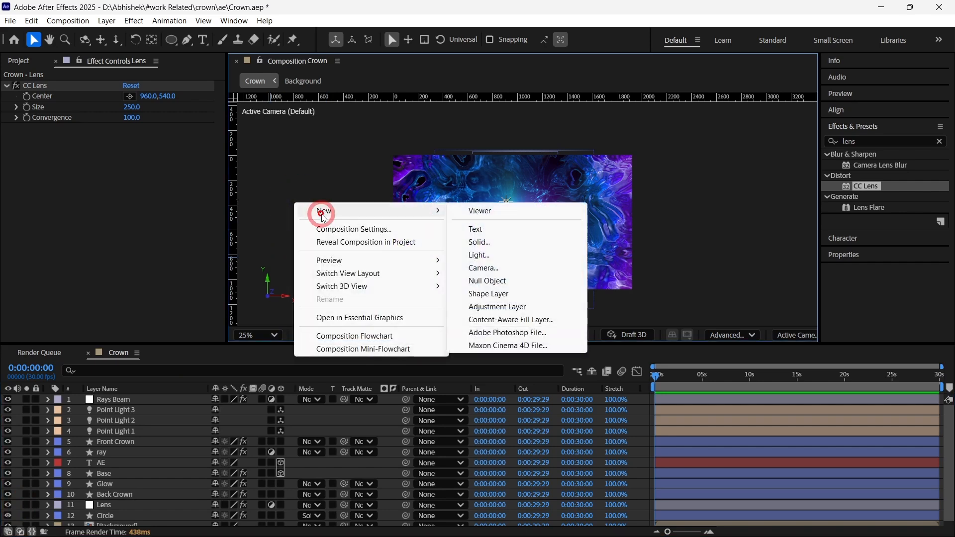
{"action": "left_click", "coordinate": [513, 306]}
{"action": "key", "text": "ctrl+z"}
{"action": "left_click_drag", "start_coordinate": [157, 398], "coordinate": [151, 507]}
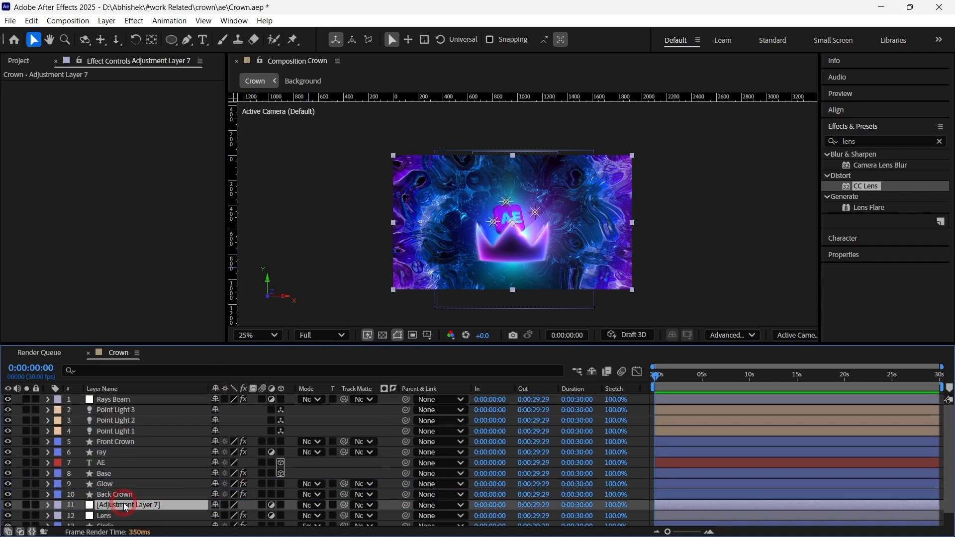
{"action": "key", "text": "Return"}
{"action": "type", "text": "Noise "}
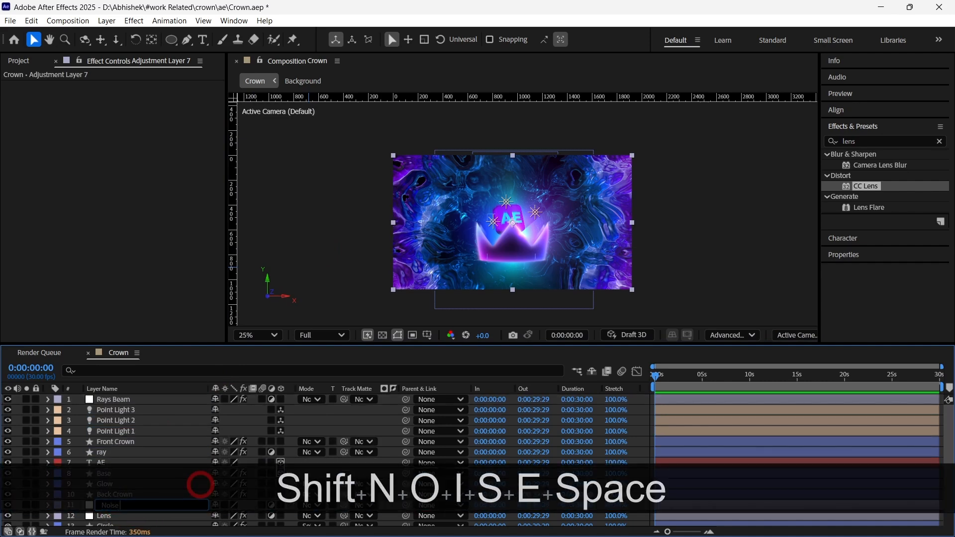
{"action": "type", "text": "& Blur"}
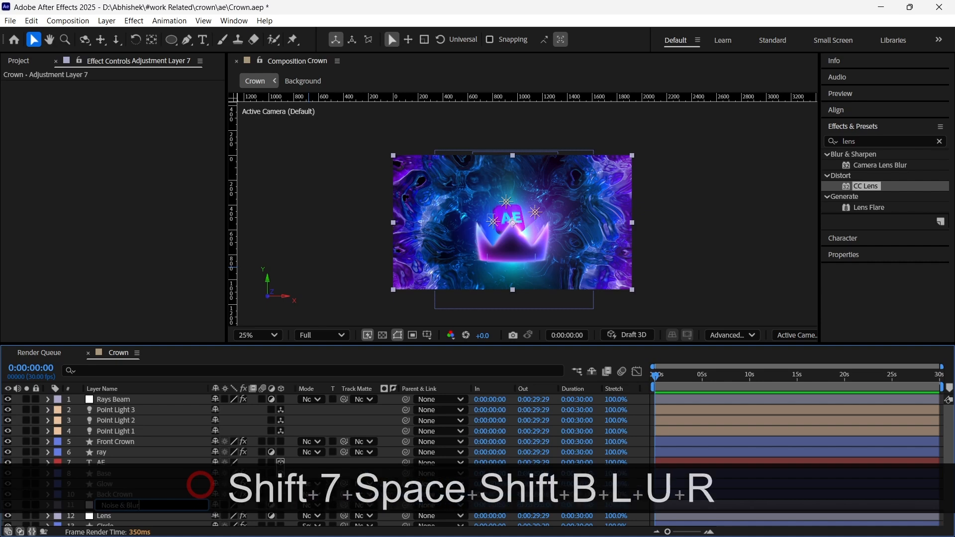
{"action": "key", "text": "Return"}
- Apply the Noise effect to the Noise & Blur adjustment layer and set Amount of Noise to 20%
{"action": "left_click", "coordinate": [853, 141]}
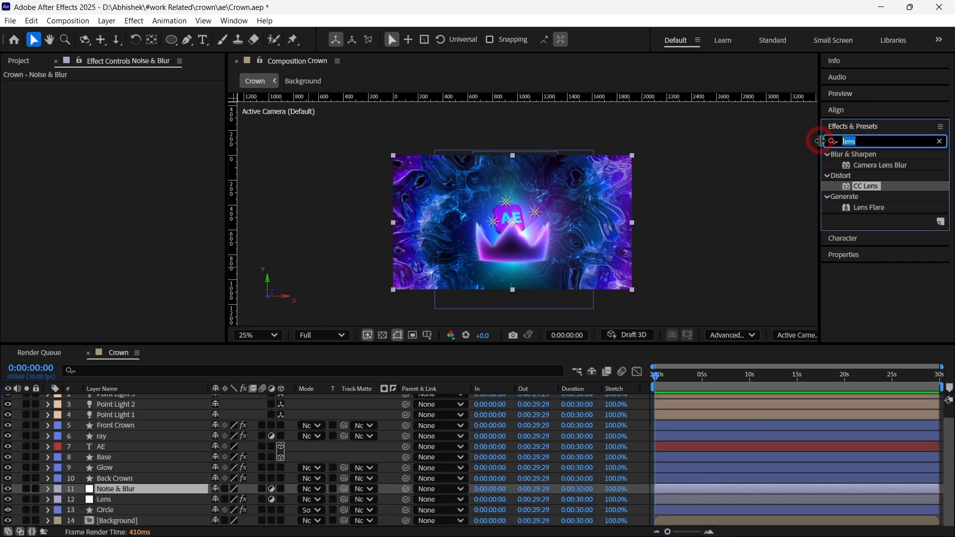
{"action": "type", "text": "noise"}
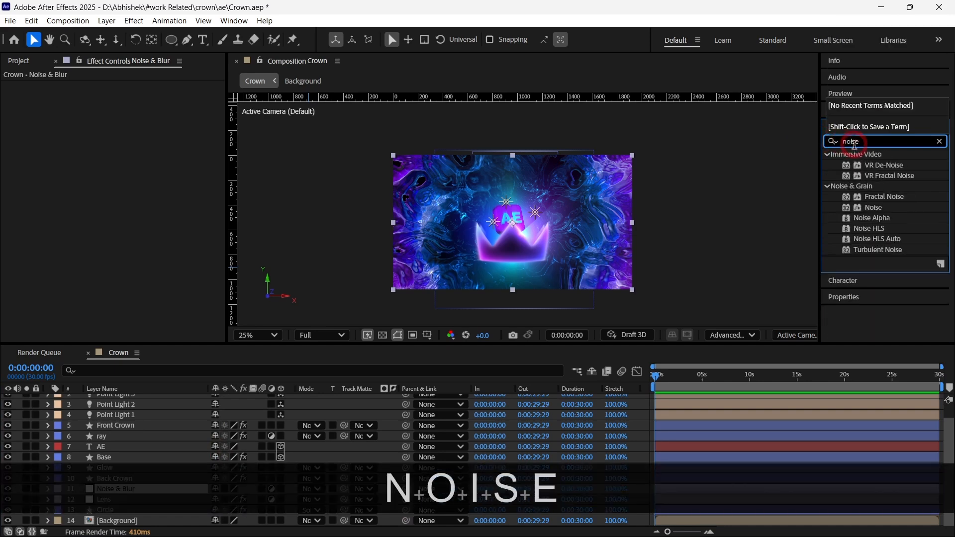
{"action": "double_click", "coordinate": [874, 207]}
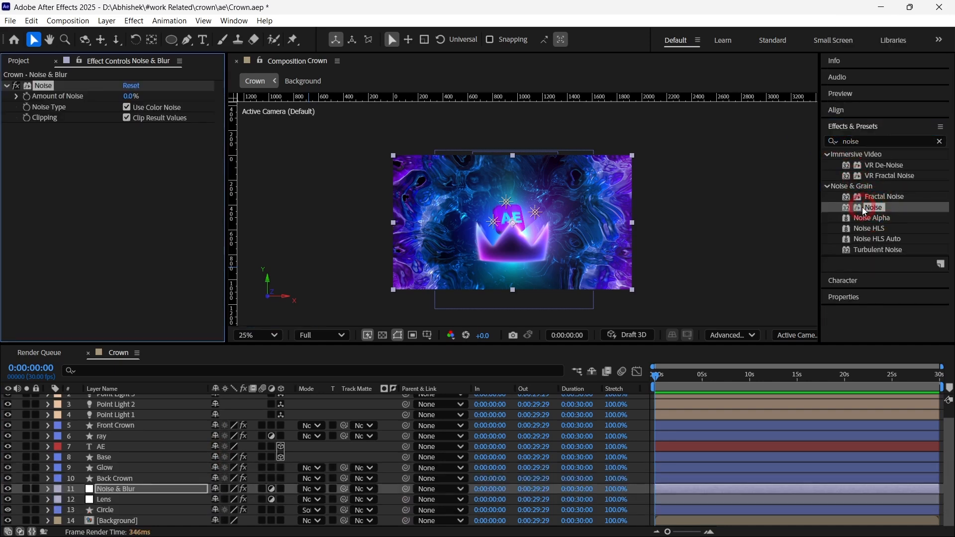
{"action": "scroll", "coordinate": [408, 192], "scroll_direction": "up", "scroll_amount": 2}
{"action": "key", "text": "space"}
{"action": "left_click_drag", "start_coordinate": [407, 192], "coordinate": [557, 208]}
{"action": "scroll", "coordinate": [518, 202], "scroll_direction": "up", "scroll_amount": 2}
{"action": "left_click", "coordinate": [132, 96]}
{"action": "type", "text": "20"}
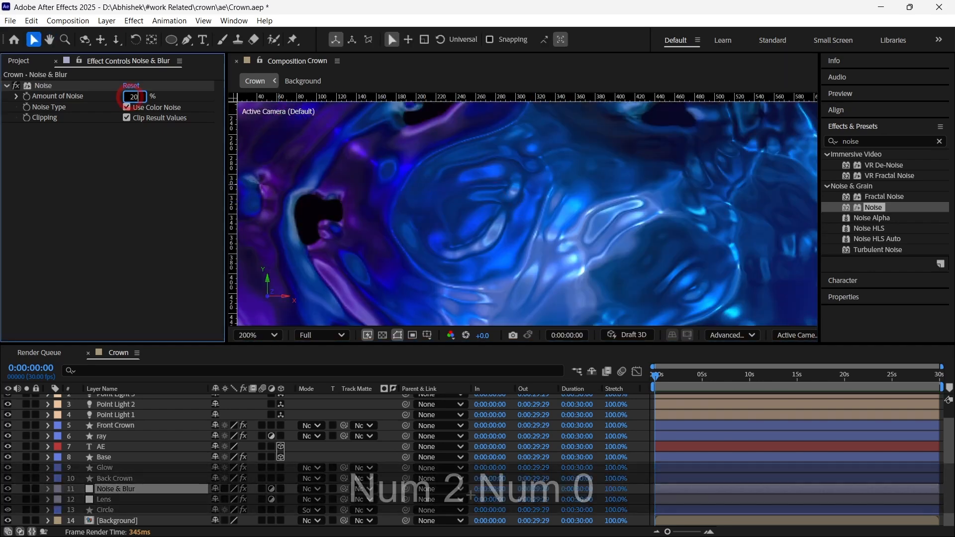
{"action": "key", "text": "Return"}
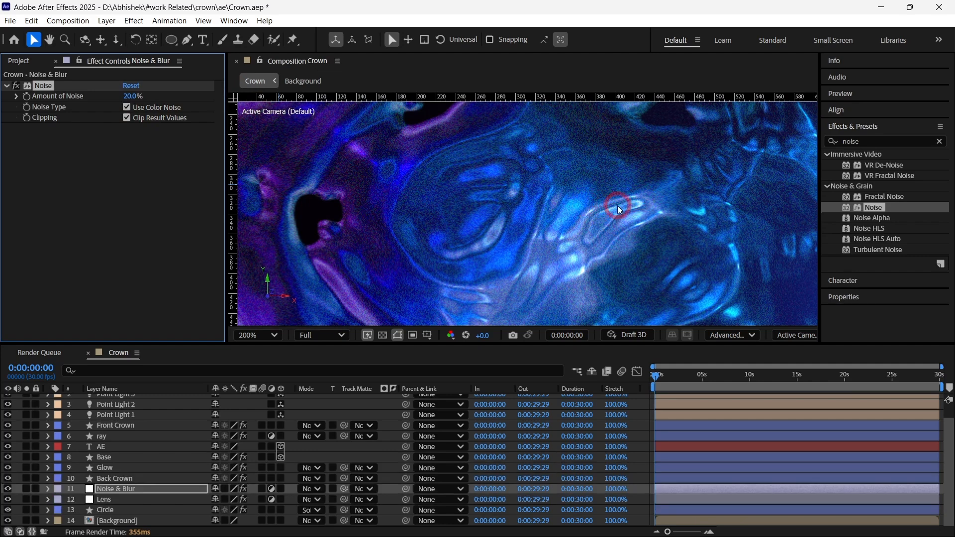
- Add the CC Radial Fast Blur effect to the Noise & Blur layer and set its Amount to 10
{"action": "scroll", "coordinate": [617, 205], "scroll_direction": "down", "scroll_amount": 2}
{"action": "scroll", "coordinate": [660, 198], "scroll_direction": "down", "scroll_amount": 2}
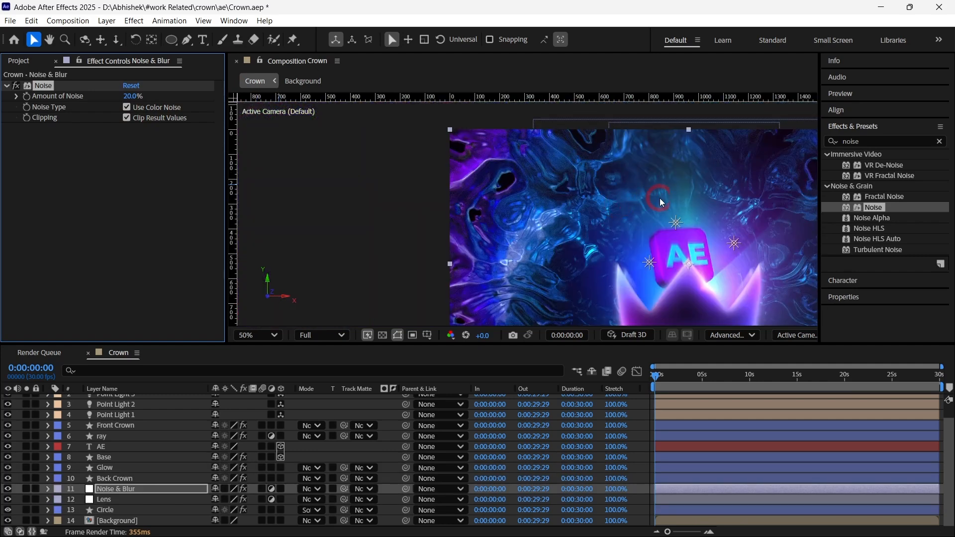
{"action": "left_click_drag", "start_coordinate": [660, 198], "coordinate": [510, 162]}
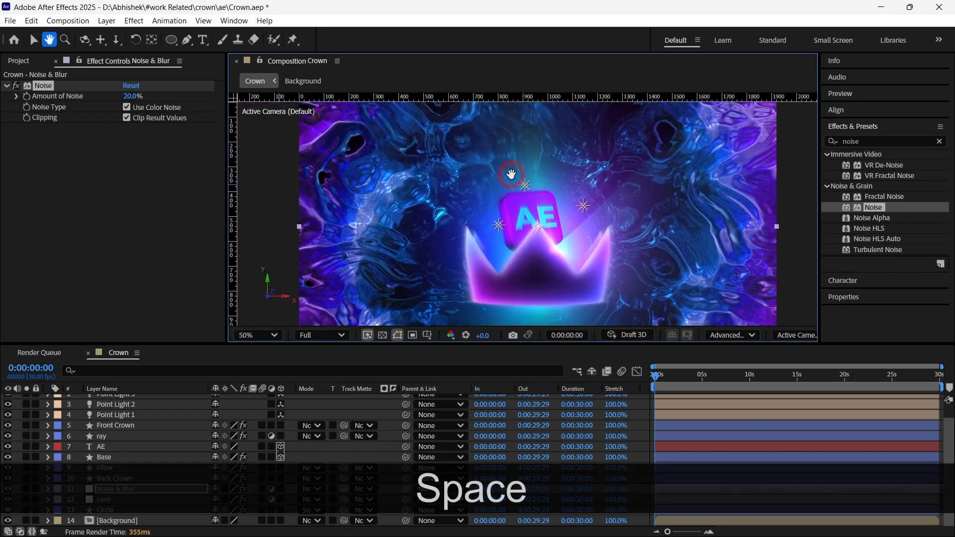
{"action": "left_click", "coordinate": [894, 139]}
{"action": "left_click", "coordinate": [829, 141]}
{"action": "type", "text": "fs"}
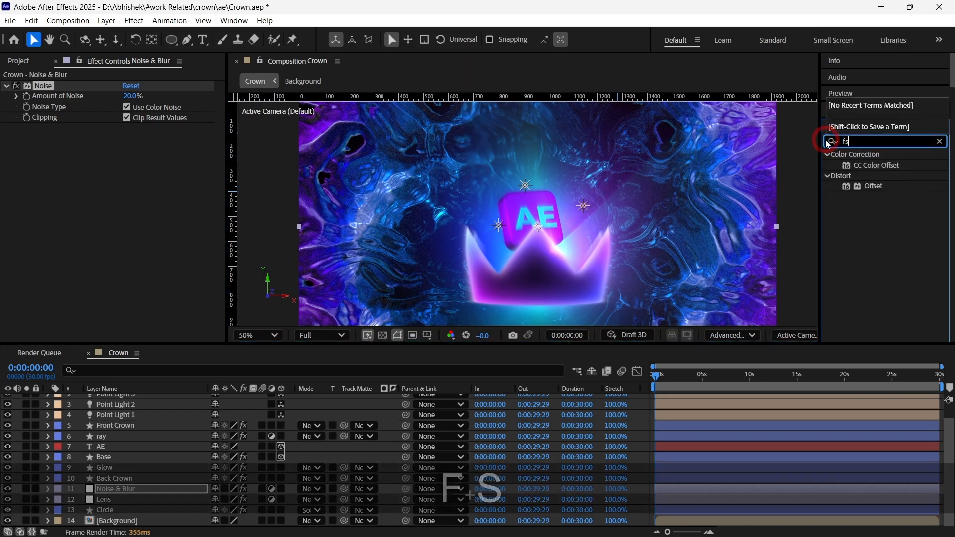
{"action": "key", "text": "ctrl+a"}
{"action": "type", "text": "fast"}
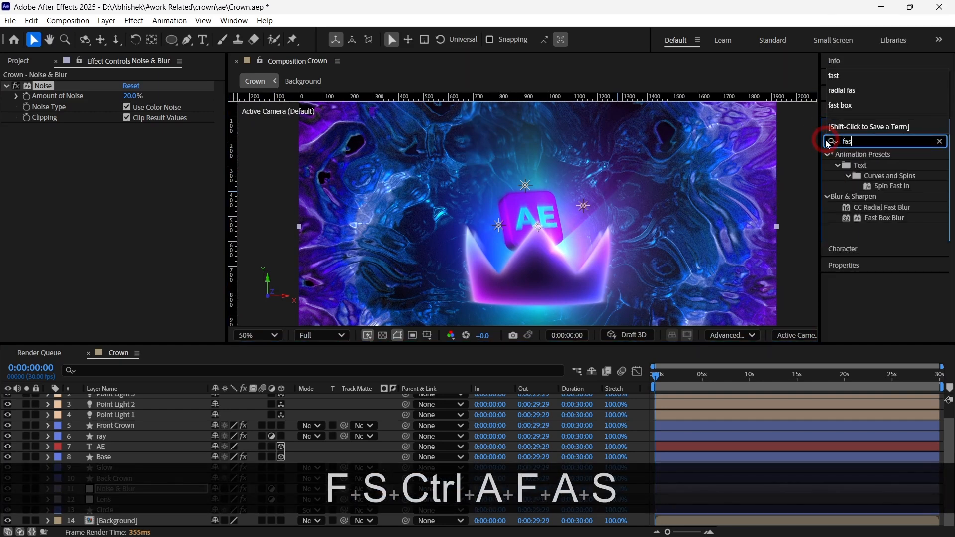
{"action": "double_click", "coordinate": [885, 208]}
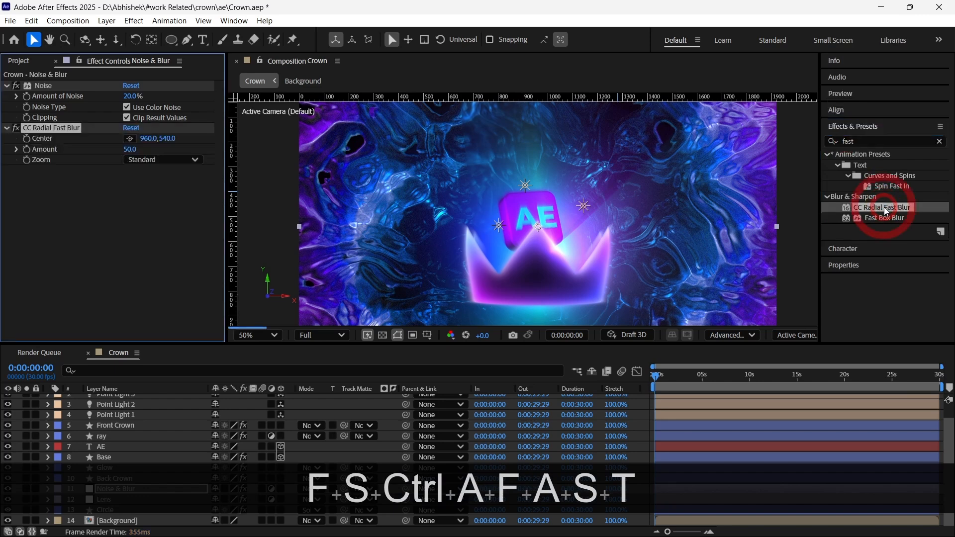
{"action": "left_click", "coordinate": [139, 150]}
{"action": "type", "text": "10"}
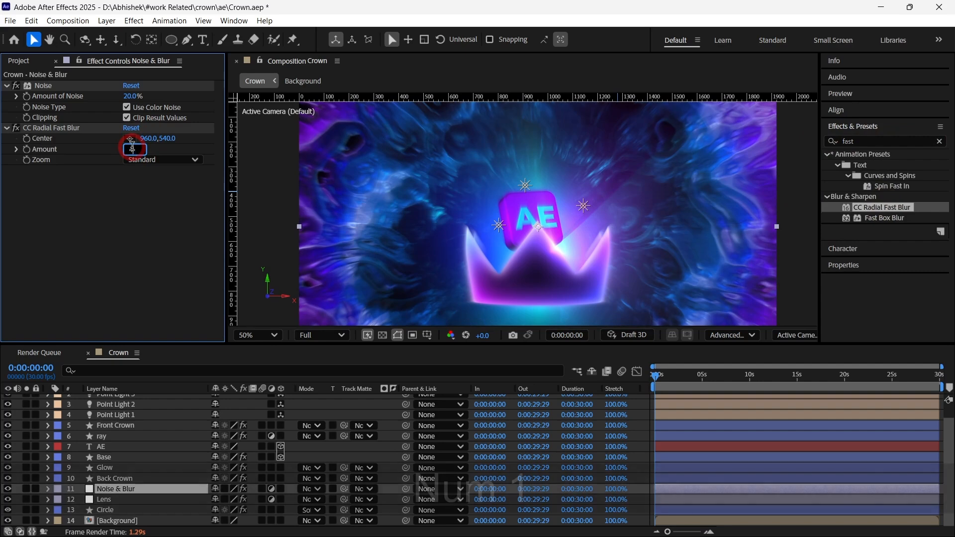
{"action": "key", "text": "Return"}
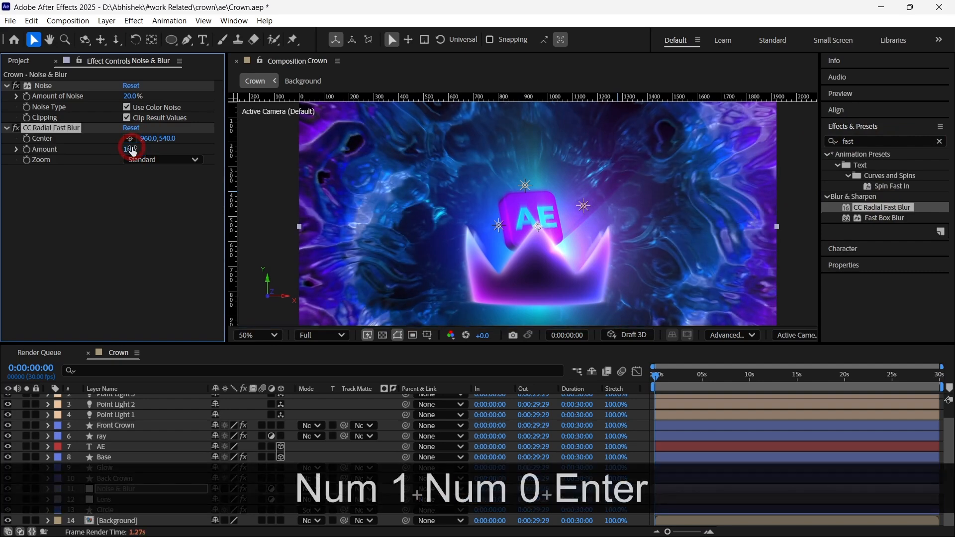
{"action": "left_click", "coordinate": [802, 191]}
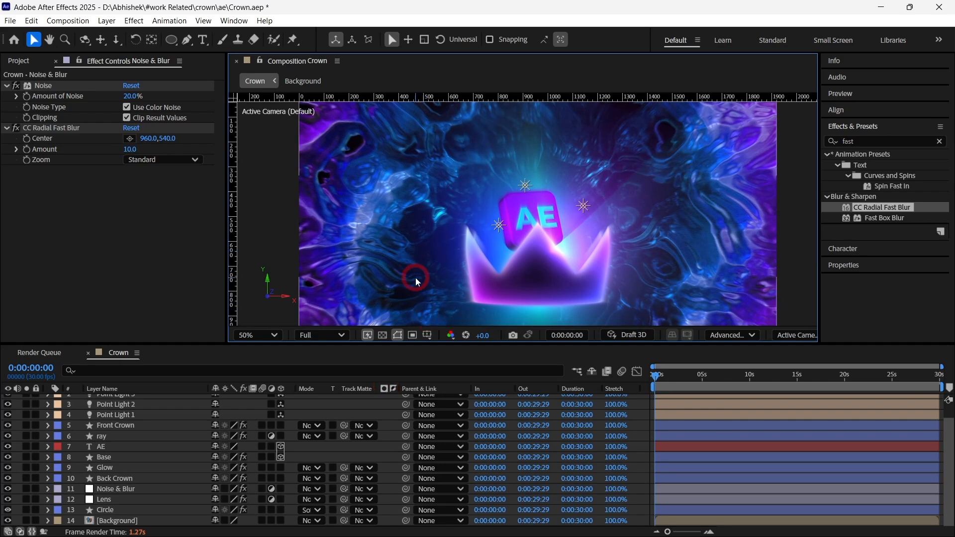
{"action": "key", "text": "comma"}
- Add the Wave Warp effect to the Noise & Blur layer and set its Wave Type to Uncircle
{"action": "left_click", "coordinate": [142, 491]}
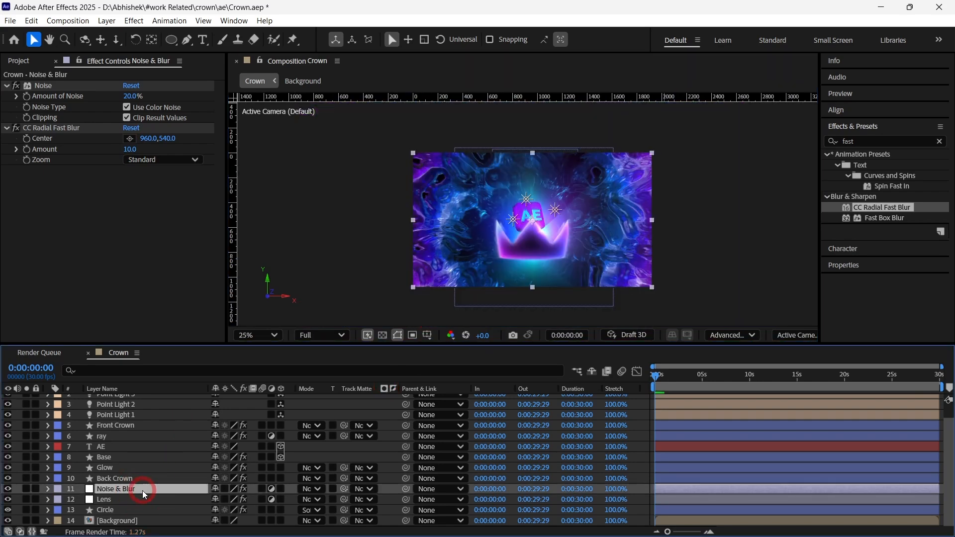
{"action": "left_click", "coordinate": [732, 295]}
{"action": "left_click_drag", "start_coordinate": [858, 139], "coordinate": [803, 140]}
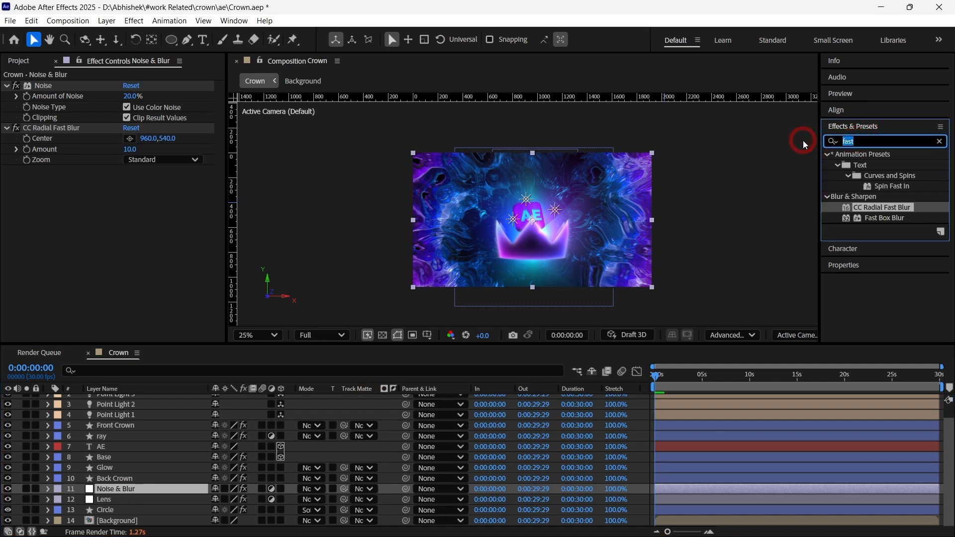
{"action": "type", "text": "wa"}
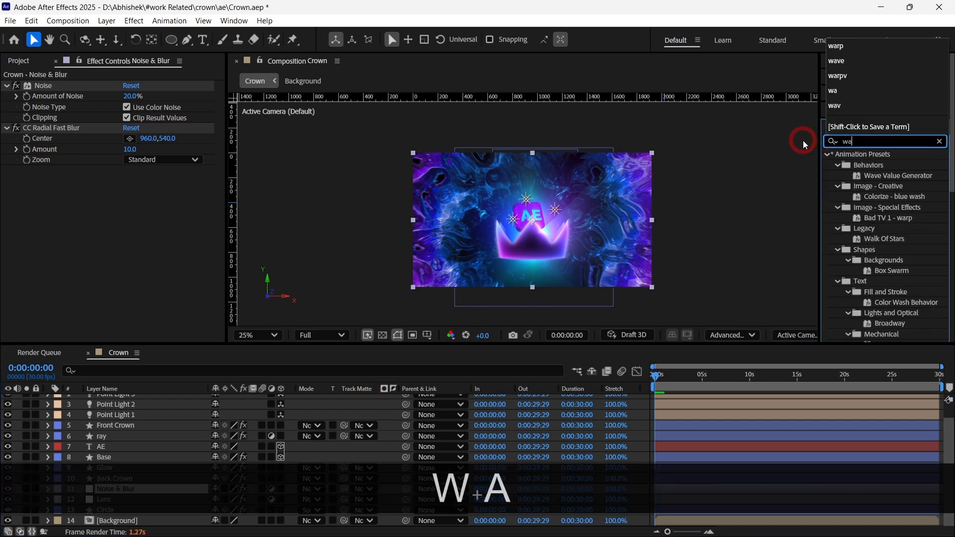
{"action": "key", "text": "ctrl+a"}
{"action": "type", "text": "wave"}
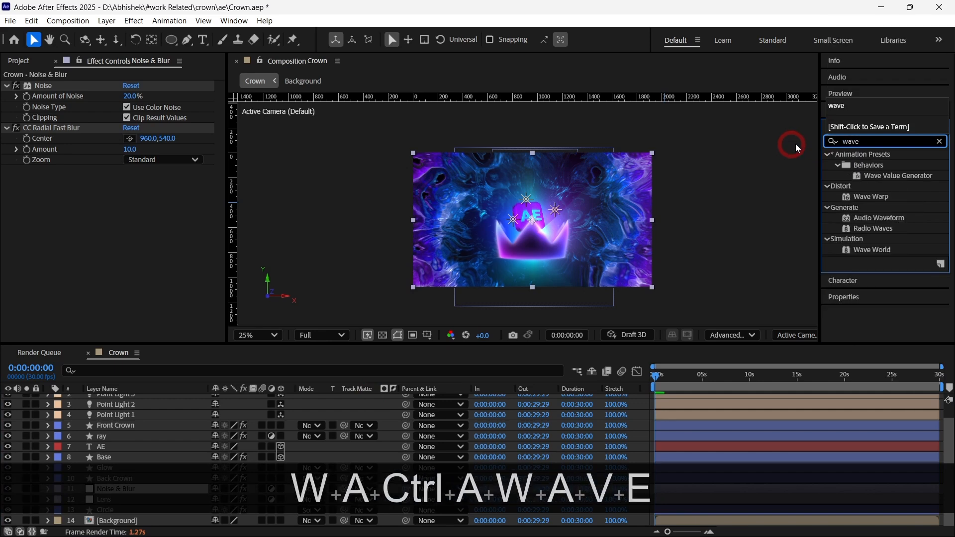
{"action": "double_click", "coordinate": [879, 197]}
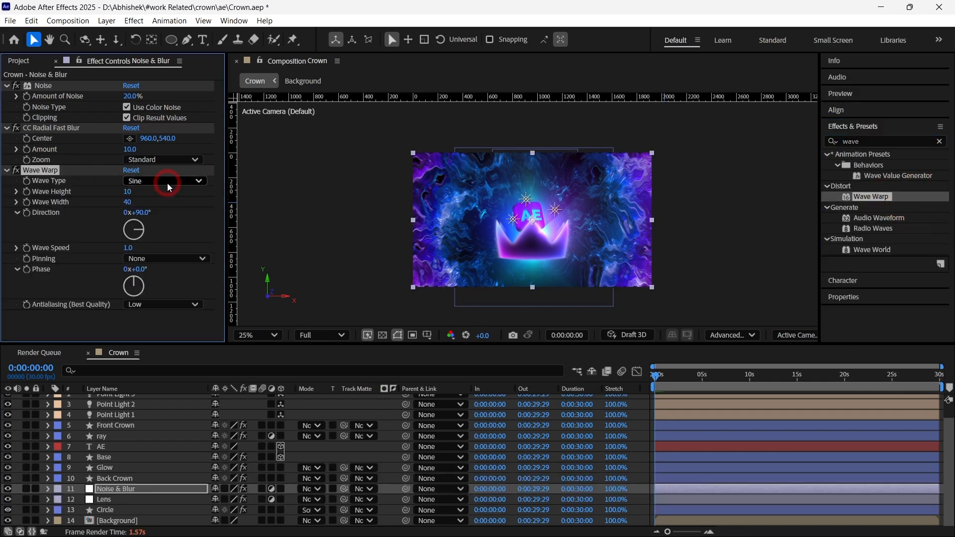
{"action": "left_click_drag", "start_coordinate": [169, 187], "coordinate": [167, 275]}
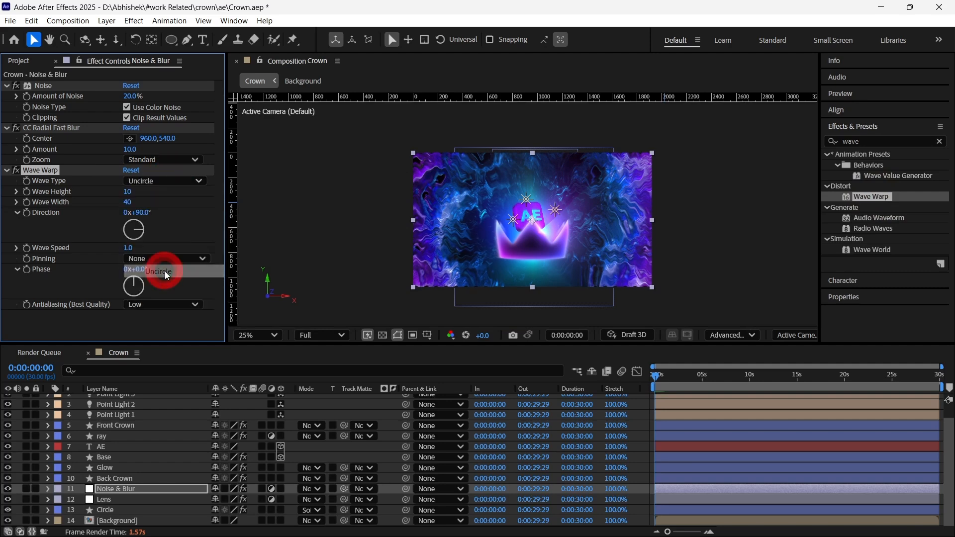
- Set the Wave Warp effect's Wave Height to 25 and Wave Width to 100
{"action": "scroll", "coordinate": [426, 232], "scroll_direction": "up", "scroll_amount": 2}
{"action": "key", "text": "space"}
{"action": "left_click_drag", "start_coordinate": [362, 187], "coordinate": [419, 200]}
{"action": "left_click", "coordinate": [128, 191]}
{"action": "key", "text": "ctrl+z"}
{"action": "type", "text": "25"}
{"action": "key", "text": "Return"}
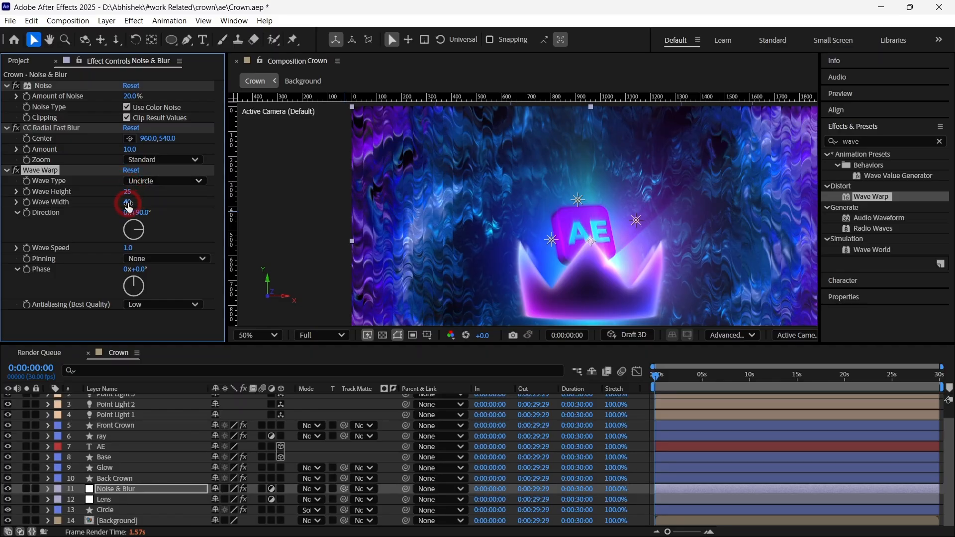
{"action": "type", "text": "100"}
{"action": "key", "text": "Return"}
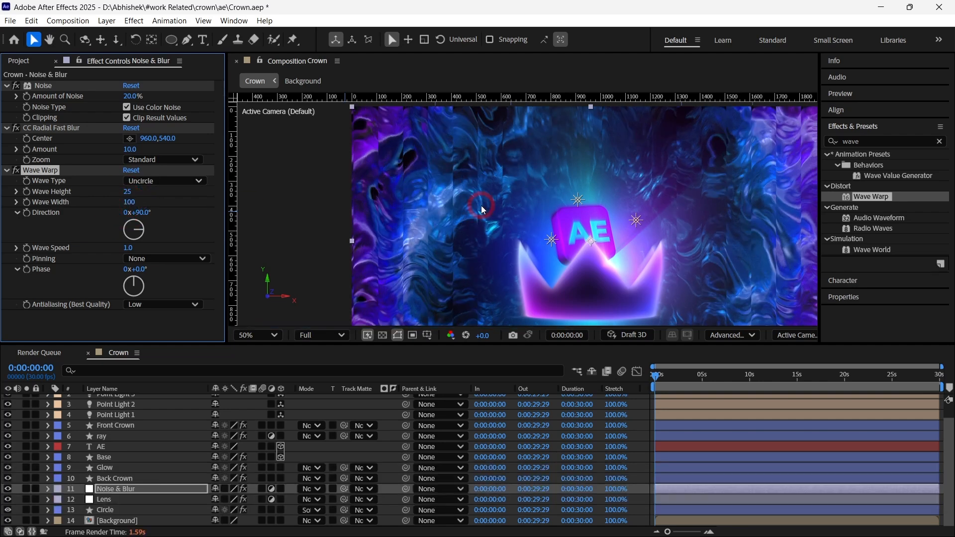
- Examine the warped background up close, especially along the upper edge of the composition
{"action": "left_click", "coordinate": [481, 205]}
{"action": "left_click", "coordinate": [730, 214]}
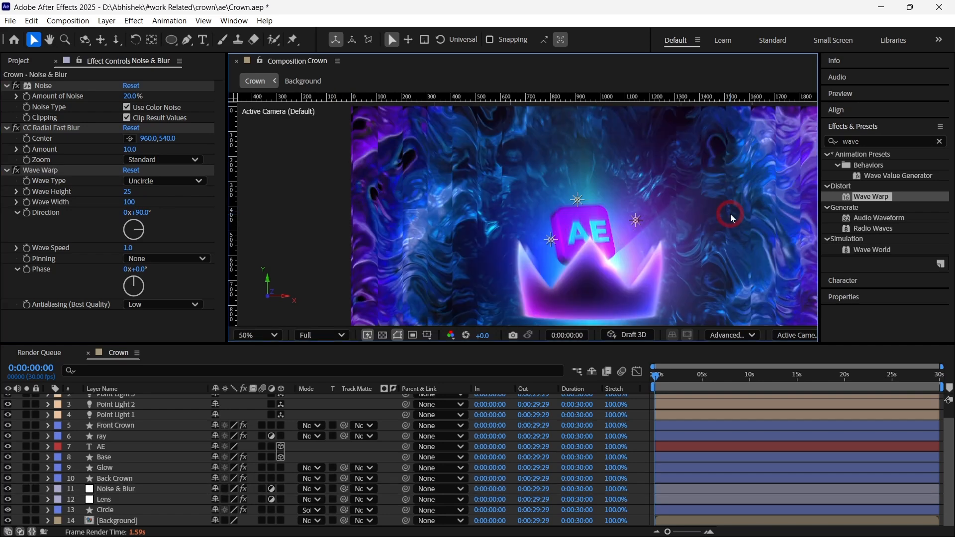
{"action": "key", "text": "space"}
{"action": "left_click_drag", "start_coordinate": [703, 182], "coordinate": [603, 225]}
{"action": "scroll", "coordinate": [617, 216], "scroll_direction": "up", "scroll_amount": 1}
{"action": "scroll", "coordinate": [603, 225], "scroll_direction": "up", "scroll_amount": 1}
{"action": "key", "text": "space"}
{"action": "left_click_drag", "start_coordinate": [663, 191], "coordinate": [500, 262]}
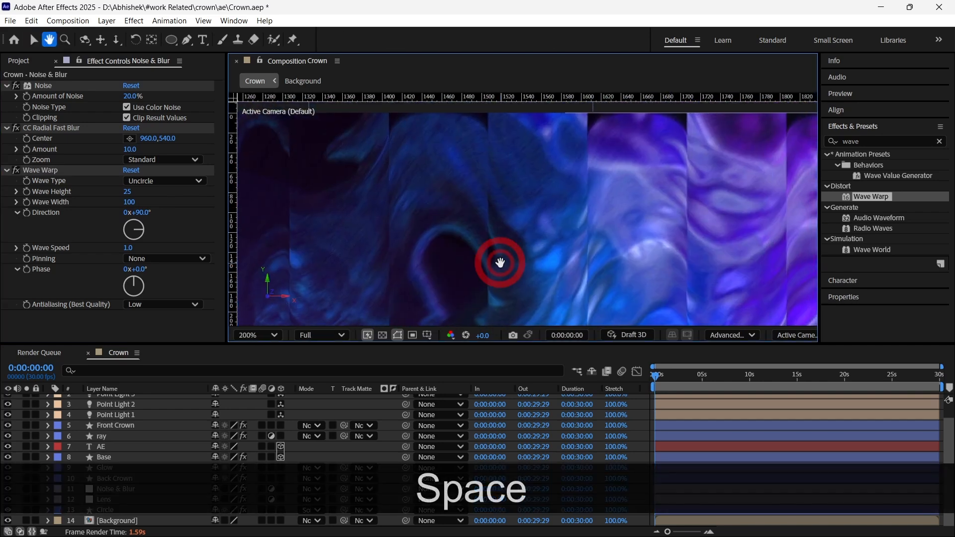
{"action": "left_click_drag", "start_coordinate": [589, 192], "coordinate": [576, 228]}
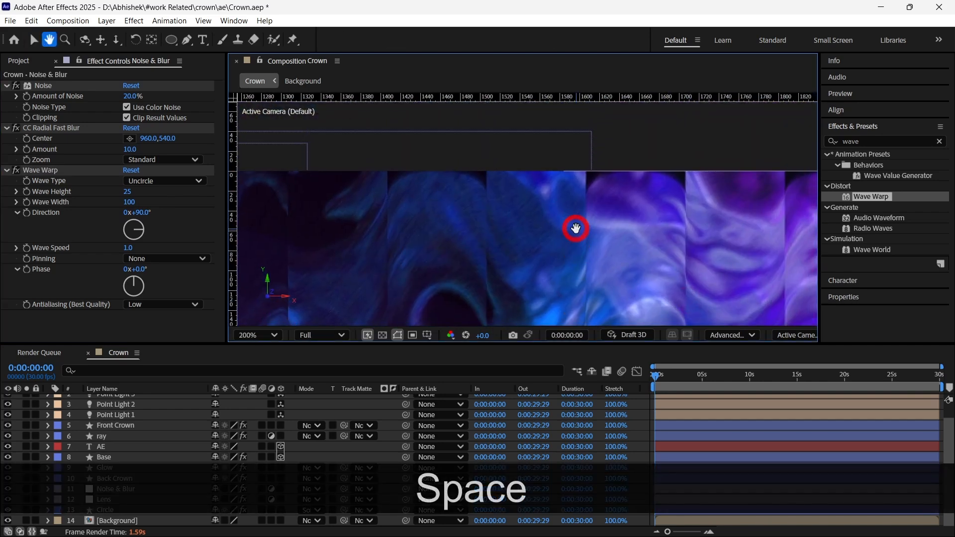
{"action": "scroll", "coordinate": [491, 205], "scroll_direction": "down", "scroll_amount": 2}
{"action": "key", "text": "space"}
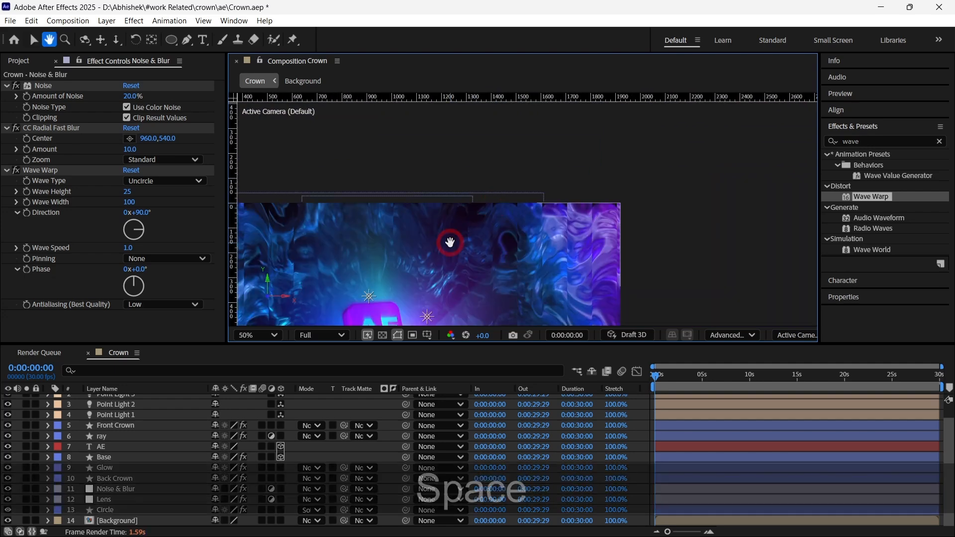
{"action": "left_click_drag", "start_coordinate": [450, 242], "coordinate": [604, 171]}
- Scale the Background layer to 103%
{"action": "left_click", "coordinate": [117, 521]}
{"action": "key", "text": "s"}
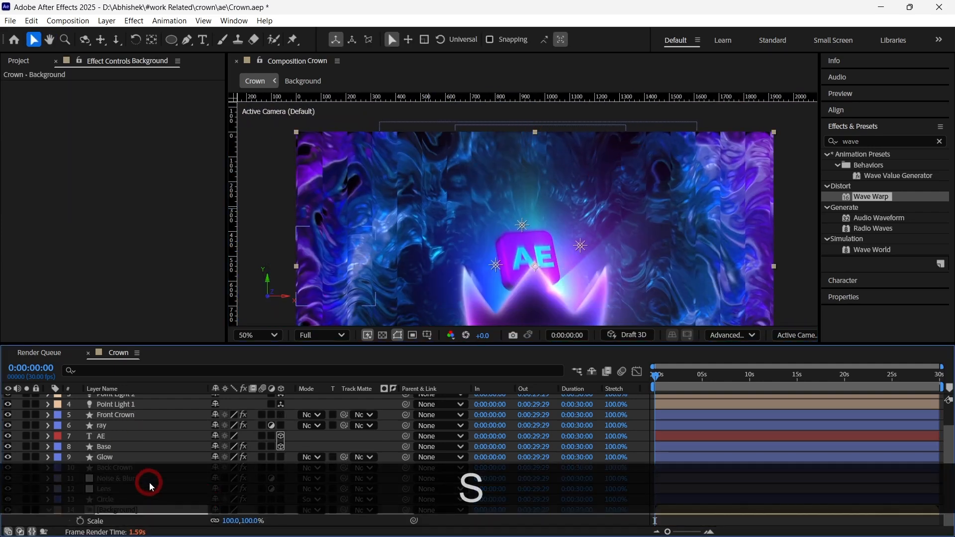
{"action": "left_click", "coordinate": [252, 521]}
{"action": "type", "text": "103"}
{"action": "key", "text": "Return"}
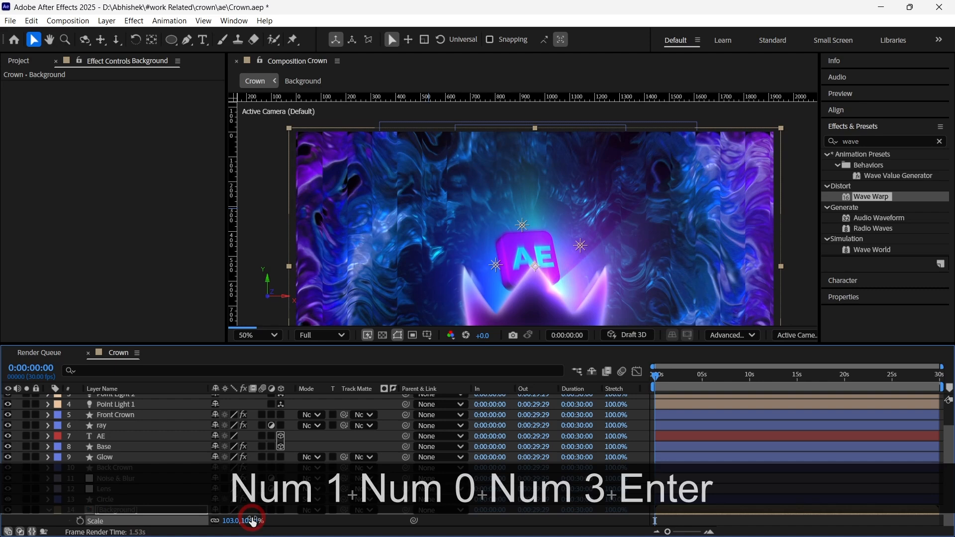
{"action": "left_click", "coordinate": [743, 231]}
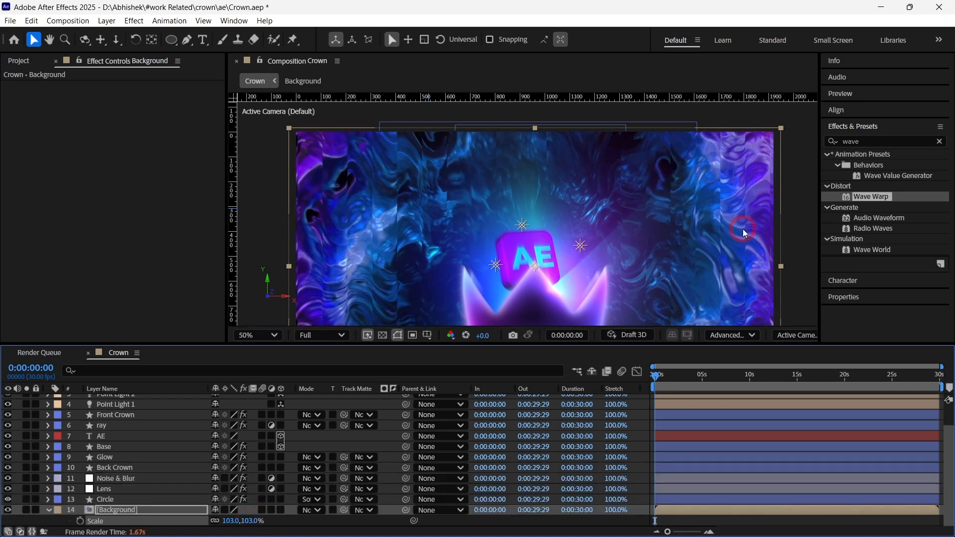
{"action": "left_click", "coordinate": [669, 217]}
{"action": "key", "text": "space"}
{"action": "left_click_drag", "start_coordinate": [731, 207], "coordinate": [647, 217]}
{"action": "scroll", "coordinate": [633, 220], "scroll_direction": "up", "scroll_amount": 1}
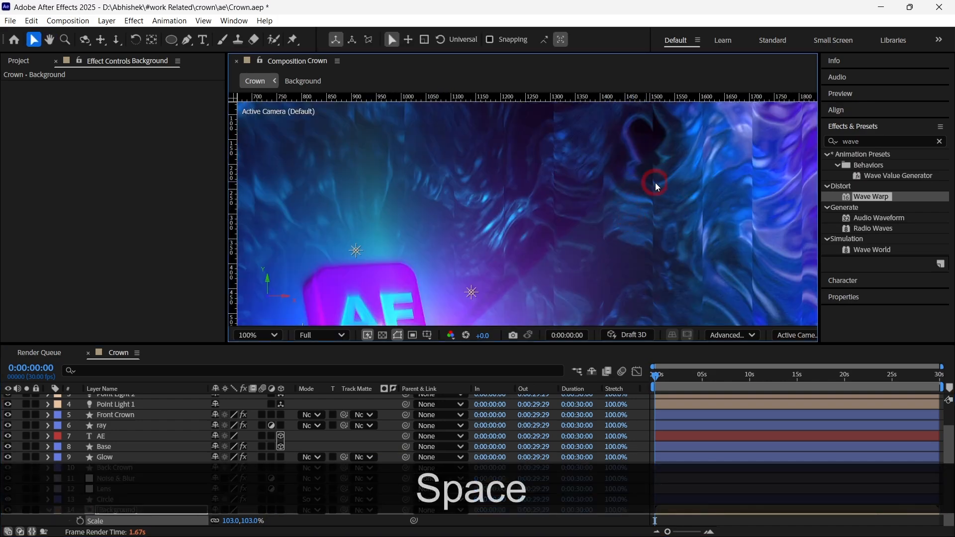
{"action": "scroll", "coordinate": [664, 216], "scroll_direction": "down", "scroll_amount": 3}
{"action": "key", "text": "space"}
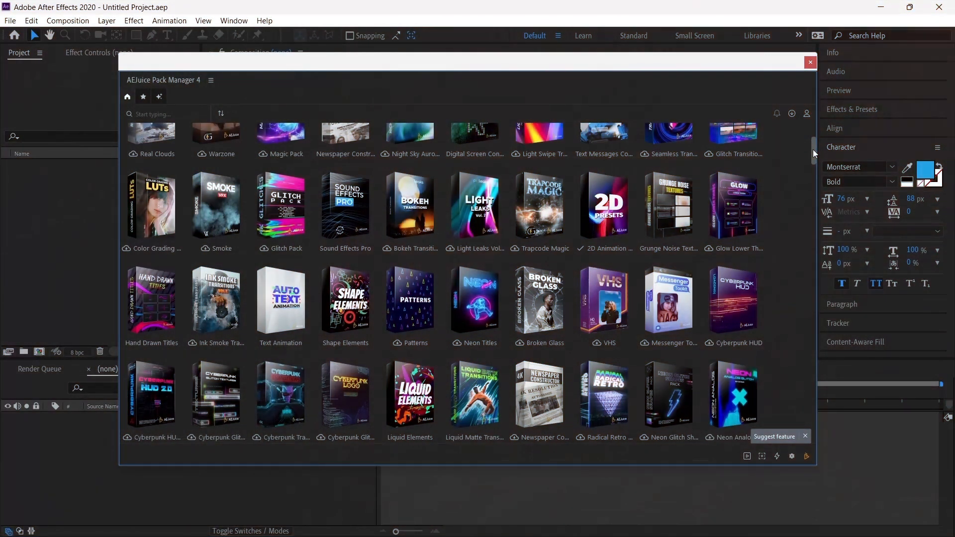
{"action": "left_click_drag", "start_coordinate": [813, 149], "coordinate": [824, 430]}
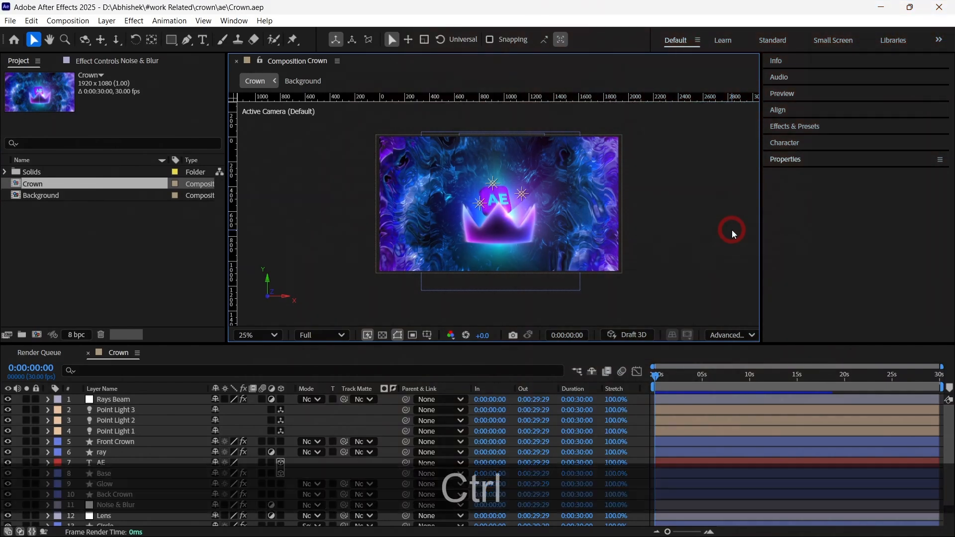
- Set the Crown composition's duration to 10 seconds
{"action": "key", "text": "ctrl+k"}
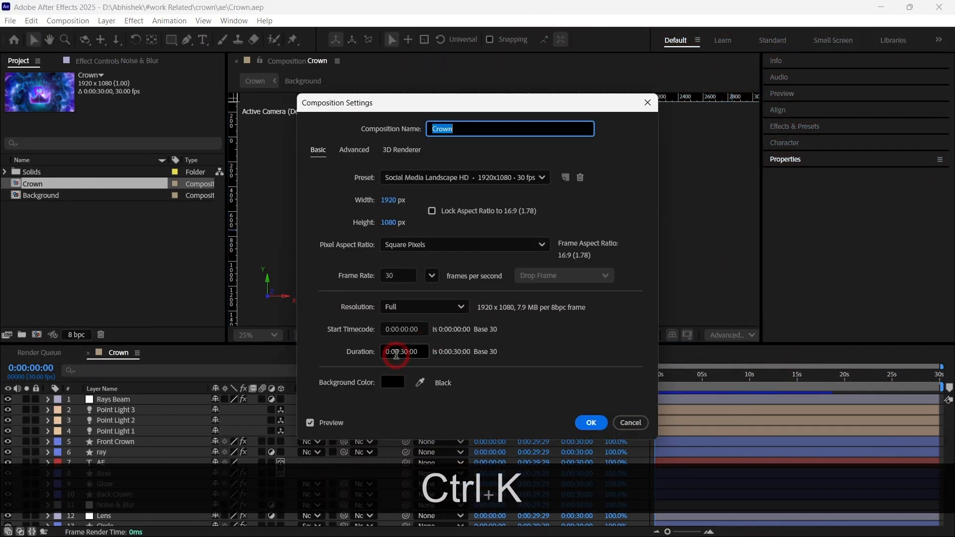
{"action": "left_click", "coordinate": [404, 349]}
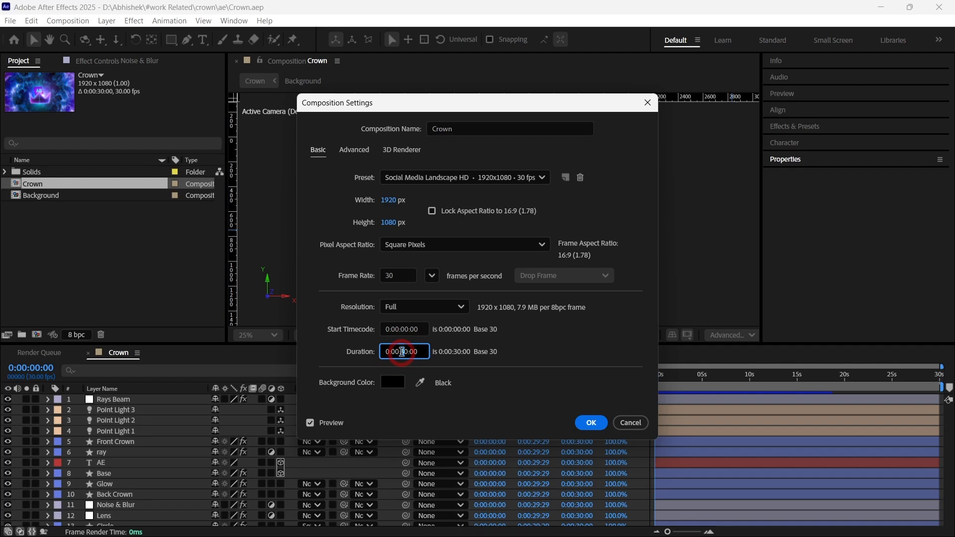
{"action": "key", "text": "Return"}
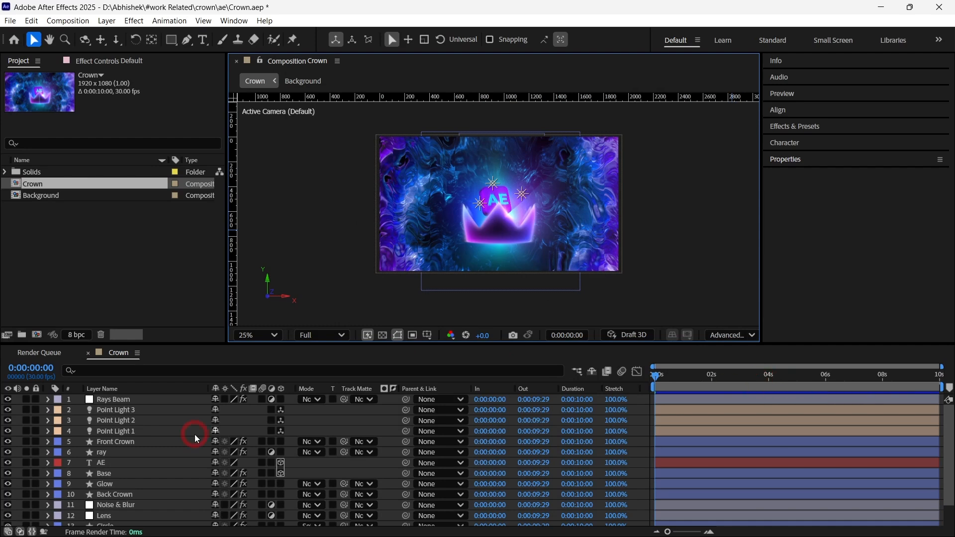
- Add a starting keyframe at 0:00:00:00 for the Front Crown's CC Cylinder Rotation Y and reveal the layer's animated properties
{"action": "left_click", "coordinate": [115, 442]}
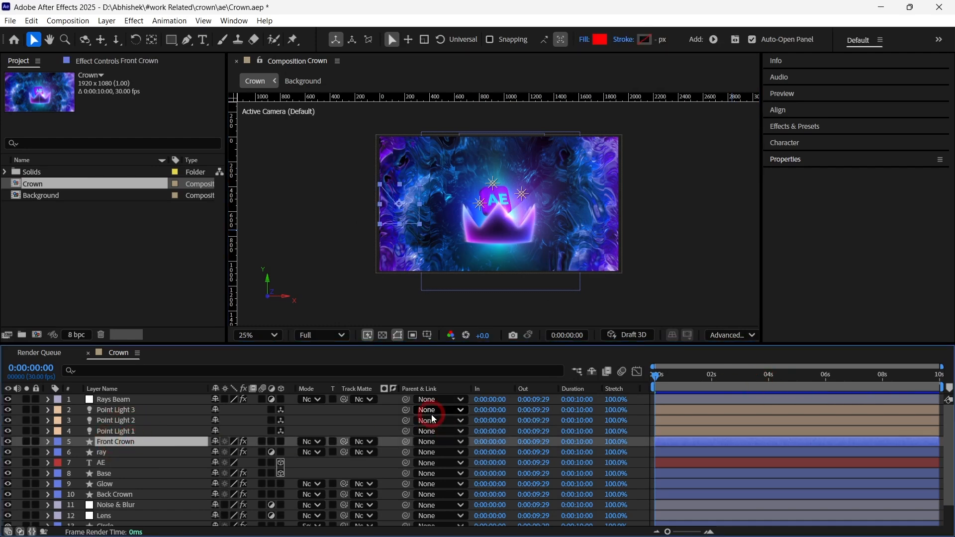
{"action": "left_click", "coordinate": [114, 55]}
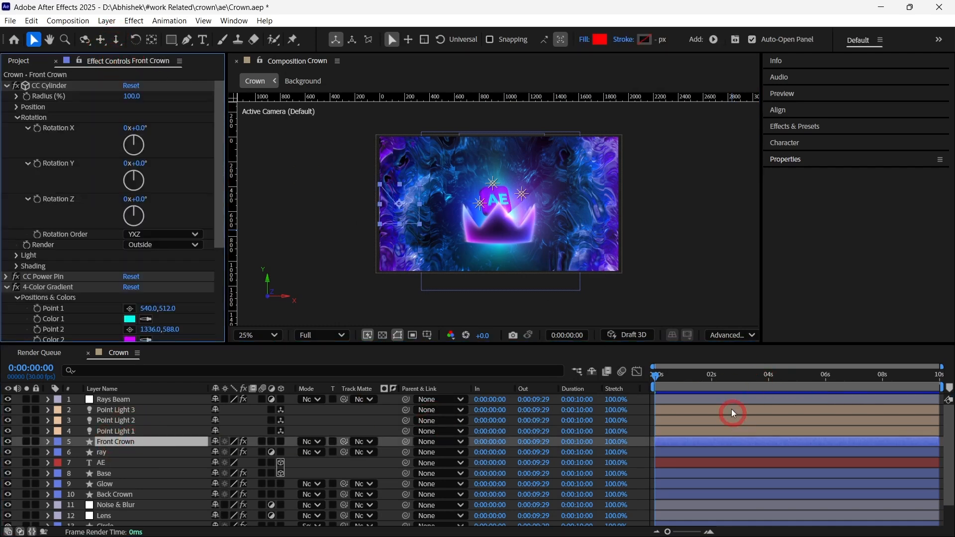
{"action": "key", "text": "ctrl+z"}
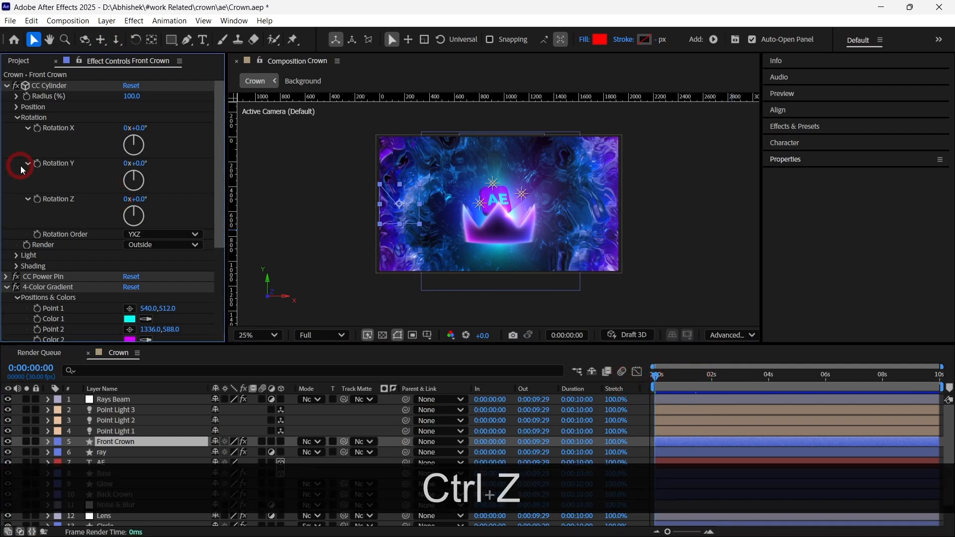
{"action": "left_click", "coordinate": [38, 166]}
{"action": "left_click", "coordinate": [601, 386]}
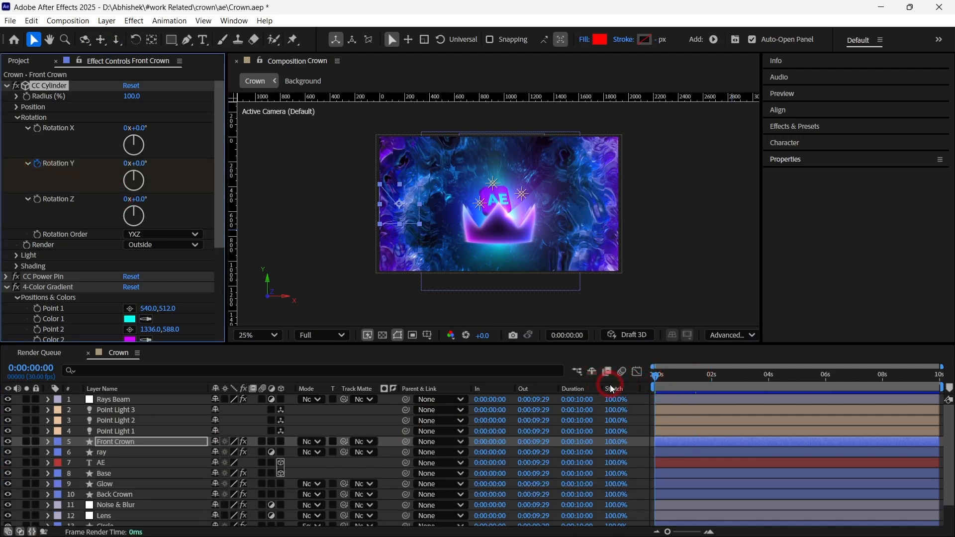
{"action": "key", "text": "u"}
- Set the Front Crown's CC Cylinder Rotation Y to one full revolution at the last frame, 0:00:09:29
{"action": "left_click", "coordinate": [933, 378]}
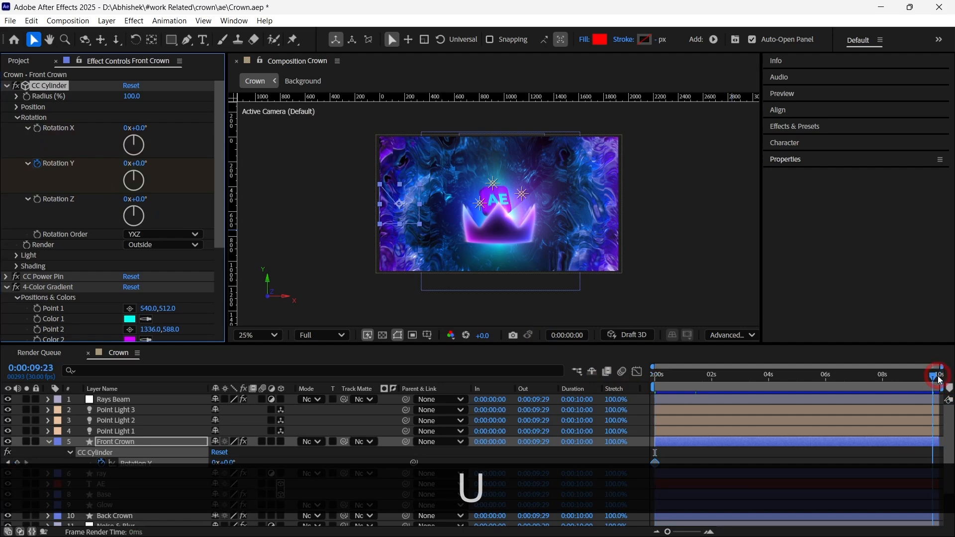
{"action": "left_click_drag", "start_coordinate": [940, 381], "coordinate": [942, 379]}
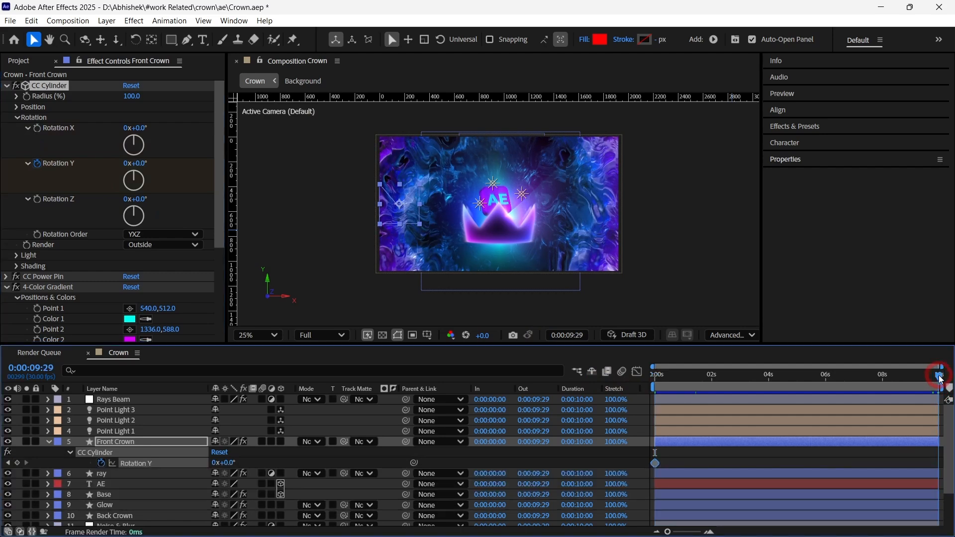
{"action": "key", "text": "o"}
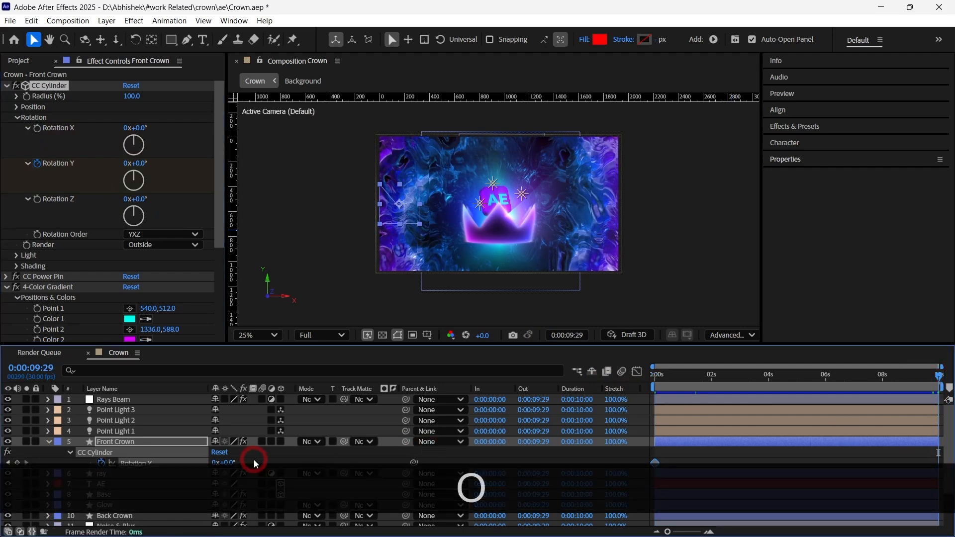
{"action": "left_click", "coordinate": [319, 431]}
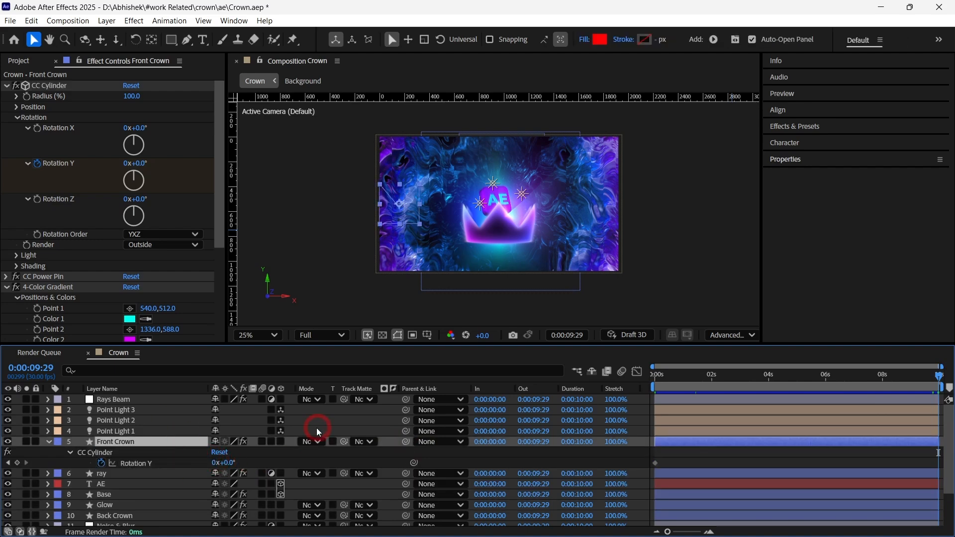
{"action": "left_click", "coordinate": [214, 463]}
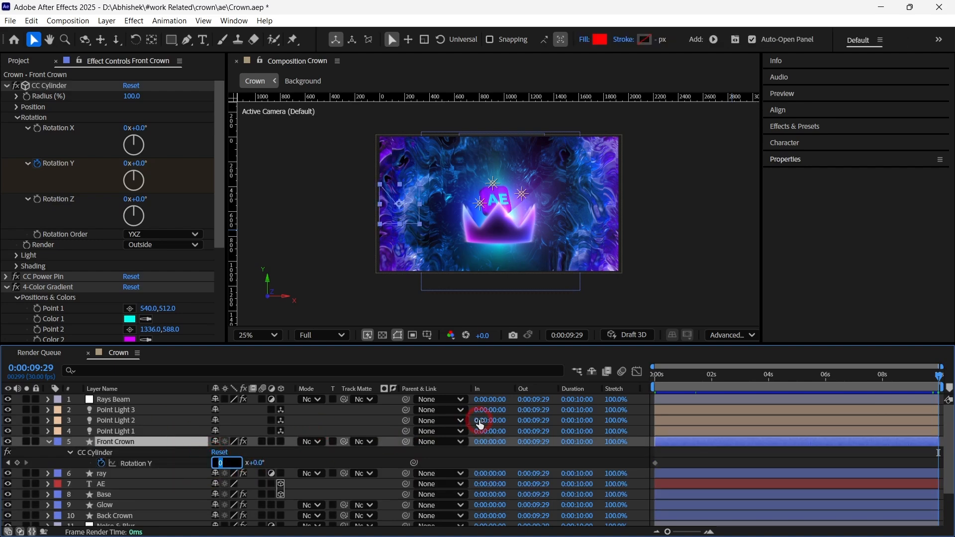
{"action": "type", "text": "1"}
{"action": "key", "text": "Return"}
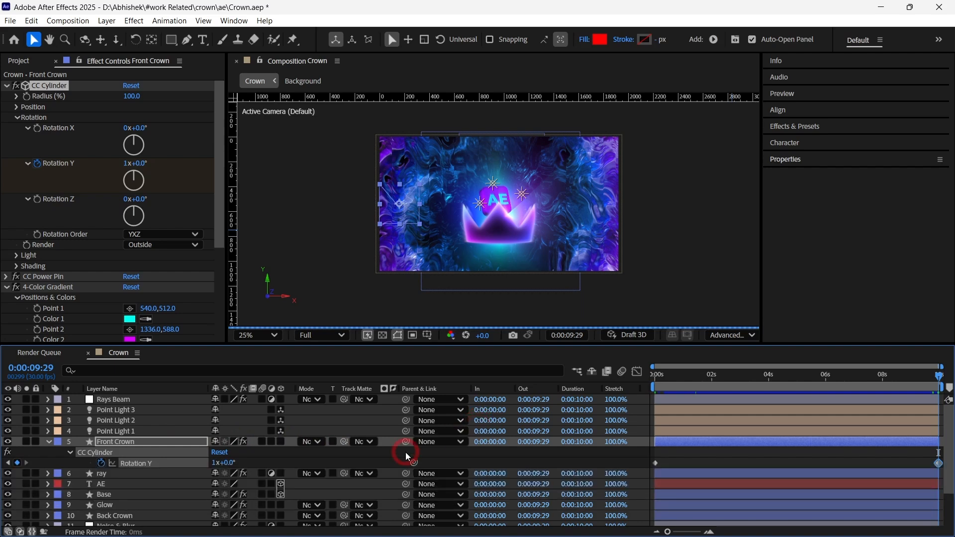
- Inside the Background composition, drive the Evolution of the Fractal noise layer's effect with the expression time*15
{"action": "scroll", "coordinate": [212, 442], "scroll_direction": "down", "scroll_amount": 2}
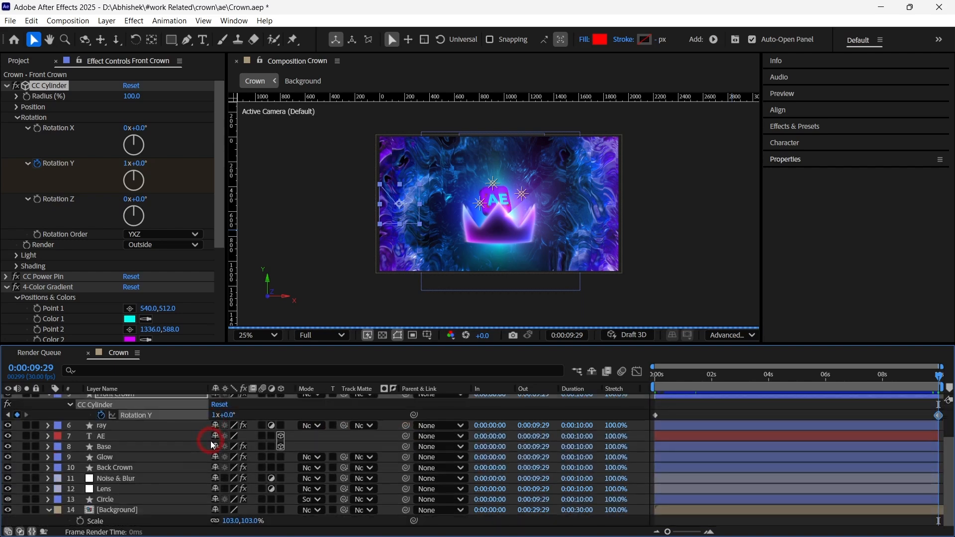
{"action": "left_click", "coordinate": [154, 508]}
{"action": "double_click", "coordinate": [154, 509]}
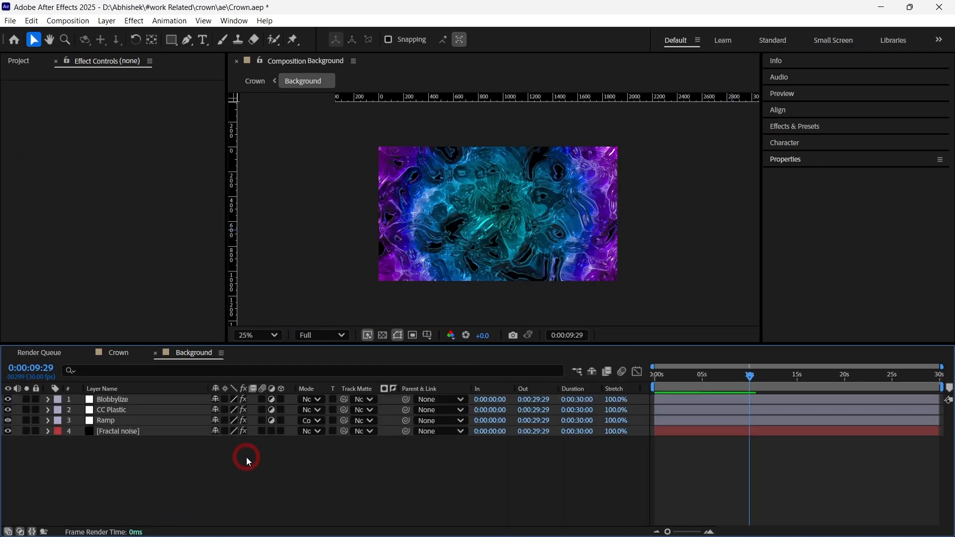
{"action": "left_click", "coordinate": [162, 434]}
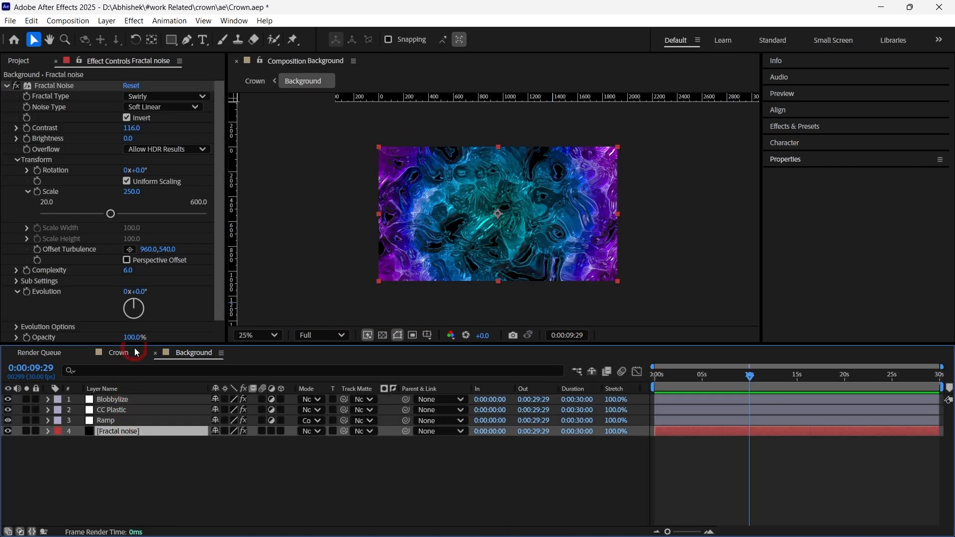
{"action": "left_click", "coordinate": [28, 292], "text": "alt"}
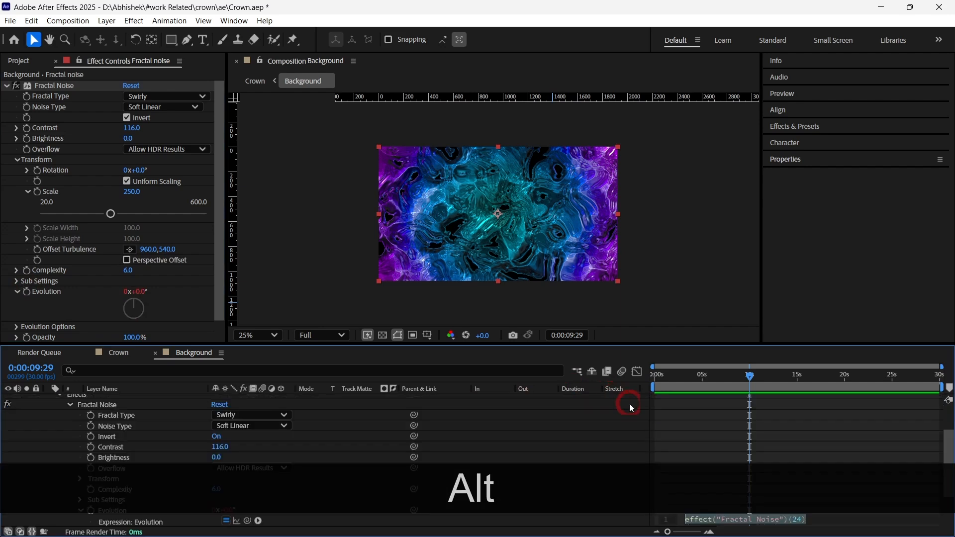
{"action": "left_click", "coordinate": [750, 462]}
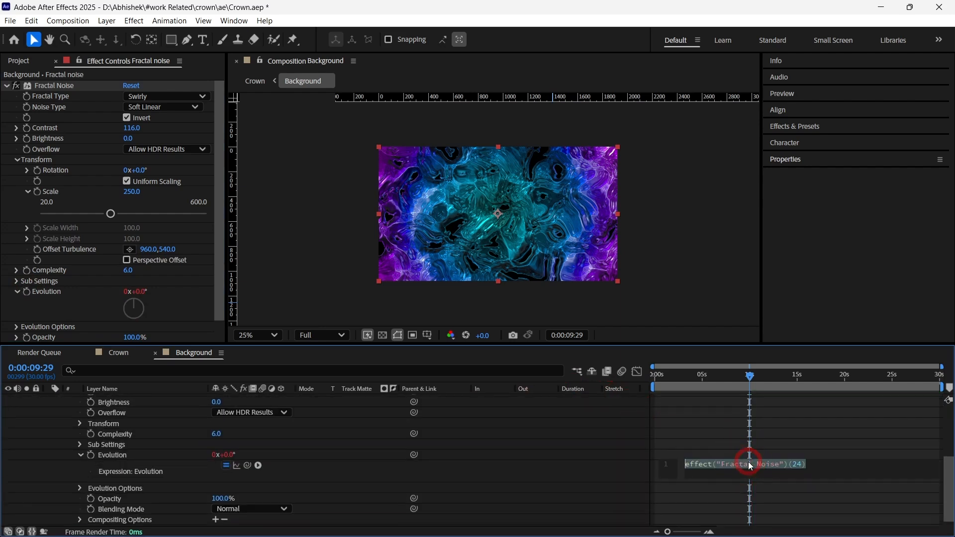
{"action": "type", "text": "time"}
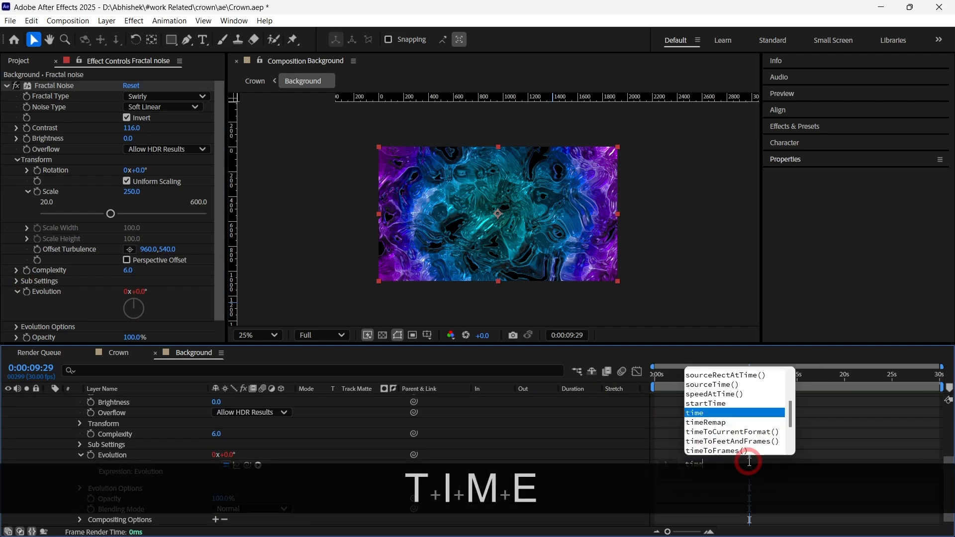
{"action": "key", "text": "Return"}
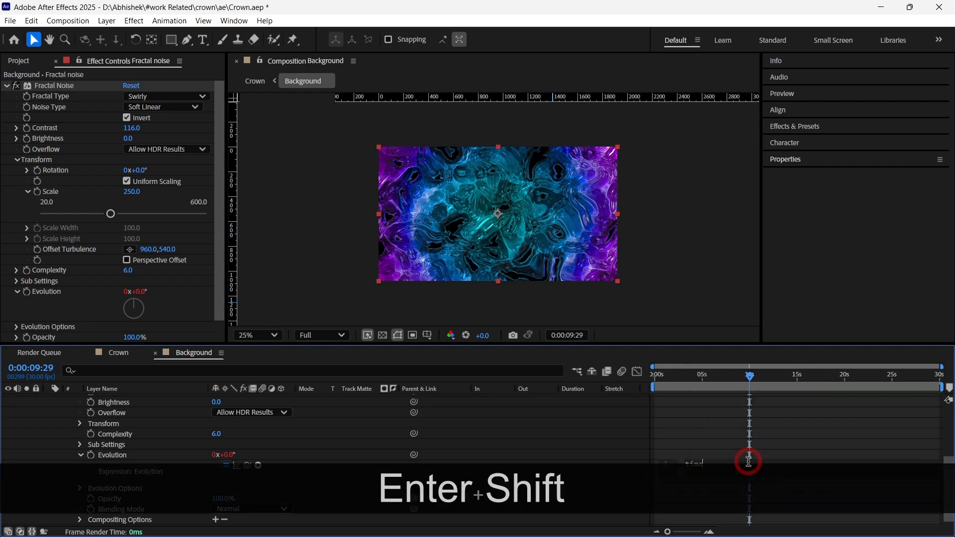
{"action": "type", "text": "*"}
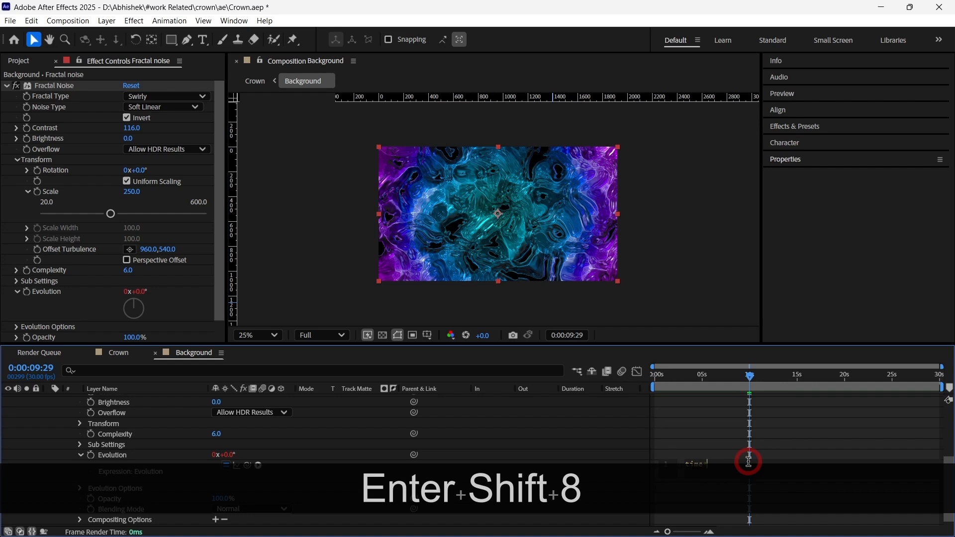
{"action": "type", "text": "15"}
{"action": "left_click", "coordinate": [700, 302]}
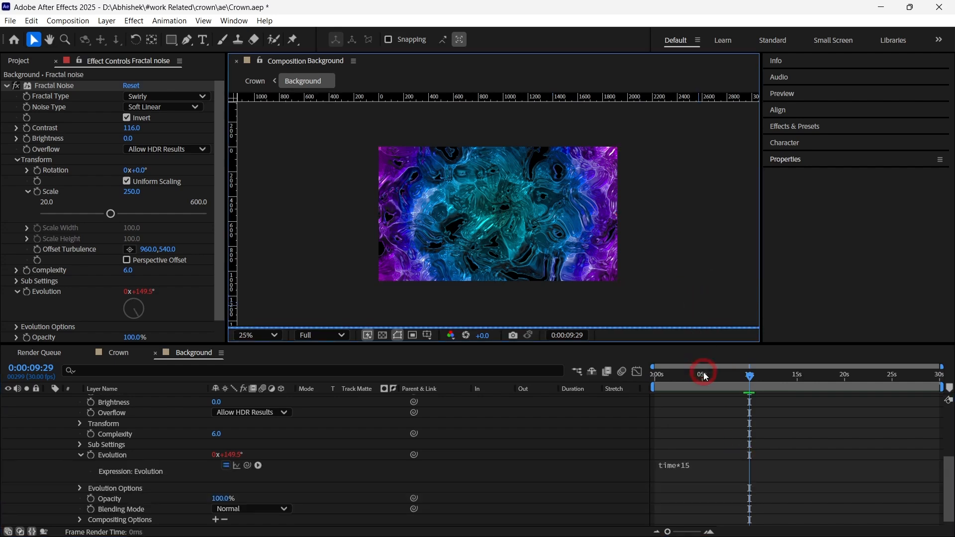
- Return to the first frame and set the Background composition's duration to 10 seconds
{"action": "left_click_drag", "start_coordinate": [703, 375], "coordinate": [649, 392]}
{"action": "key", "text": "ctrl+k"}
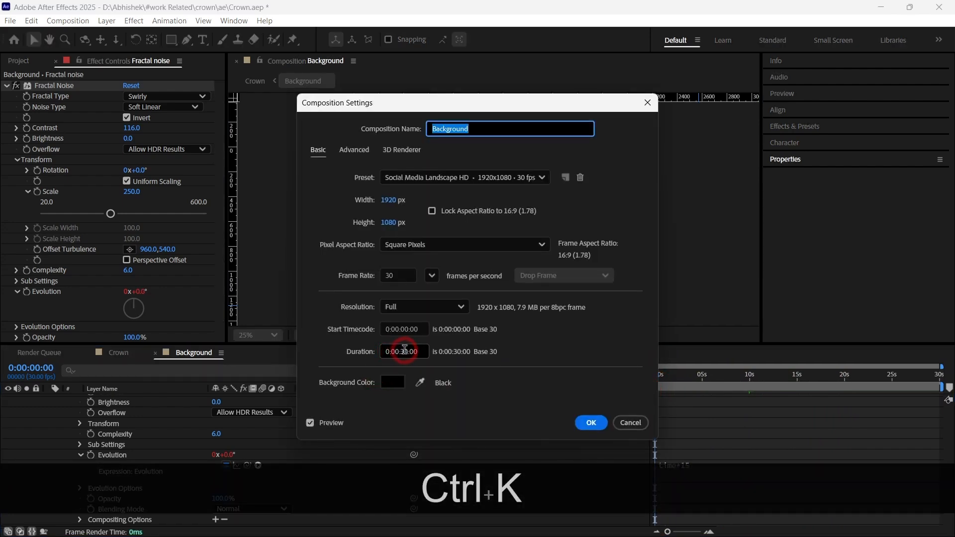
{"action": "left_click", "coordinate": [405, 349]}
{"action": "key", "text": "BackSpace"}
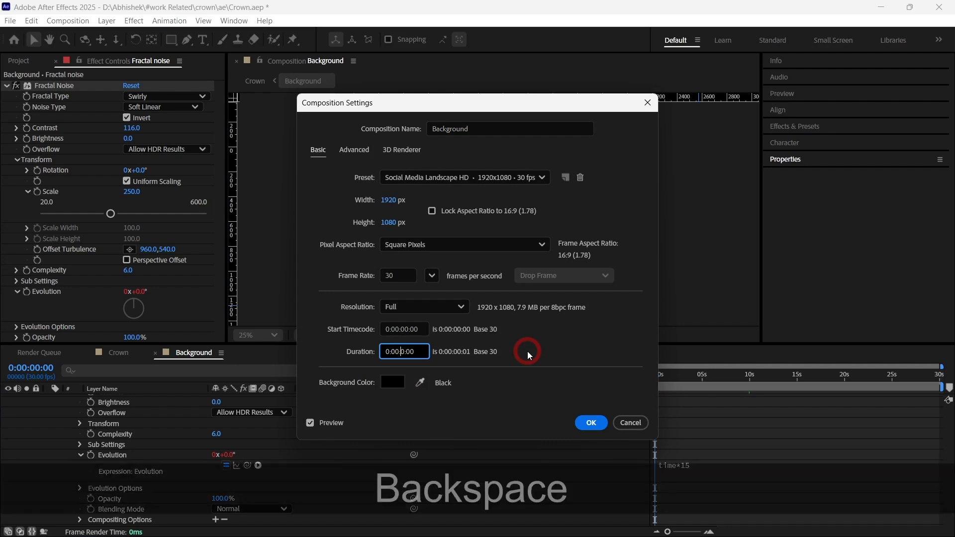
{"action": "type", "text": "1"}
{"action": "key", "text": "Return"}
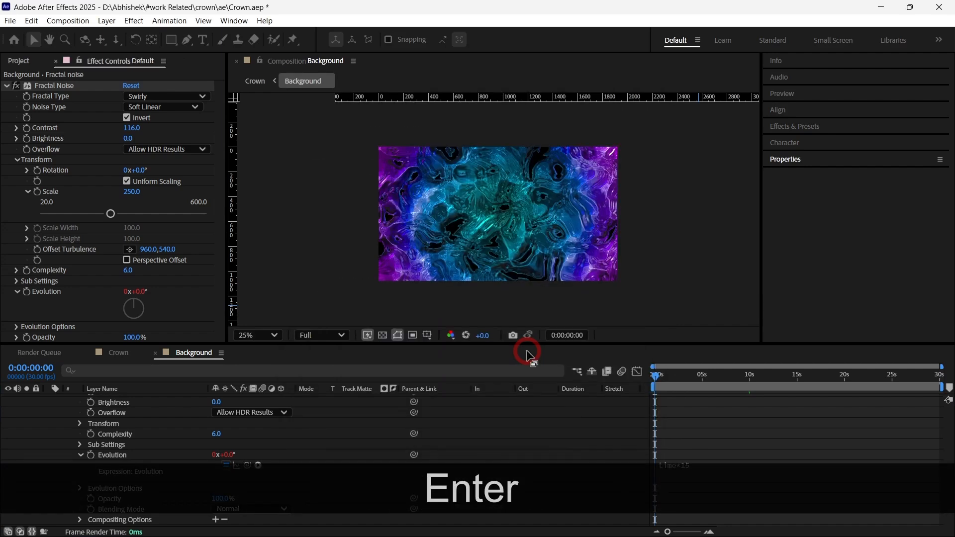
{"action": "left_click", "coordinate": [528, 355]}
{"action": "left_click", "coordinate": [724, 405]}
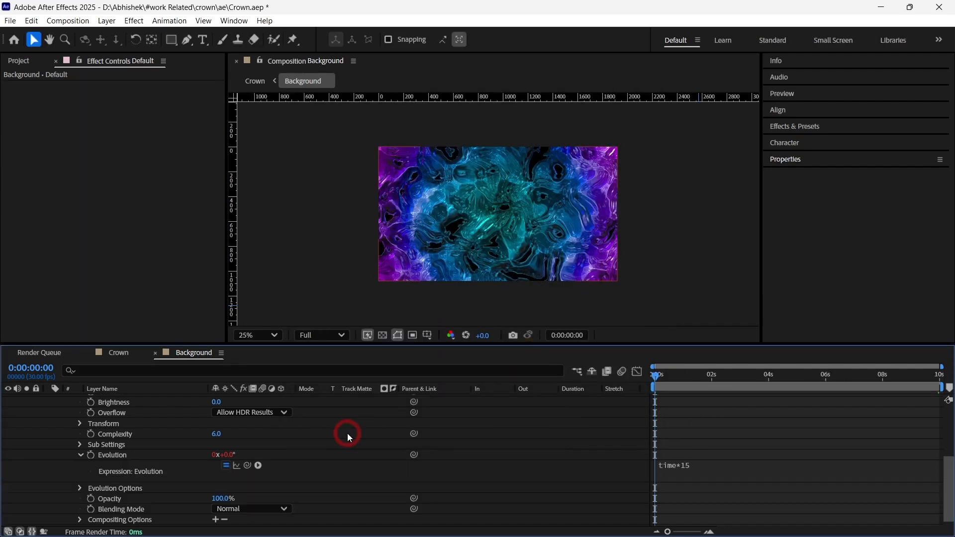
- Animate the Fractal Noise effect's Scale with a keyframe at the first frame and a value of 300 at 0:00:09:29
{"action": "scroll", "coordinate": [346, 434], "scroll_direction": "up", "scroll_amount": 5}
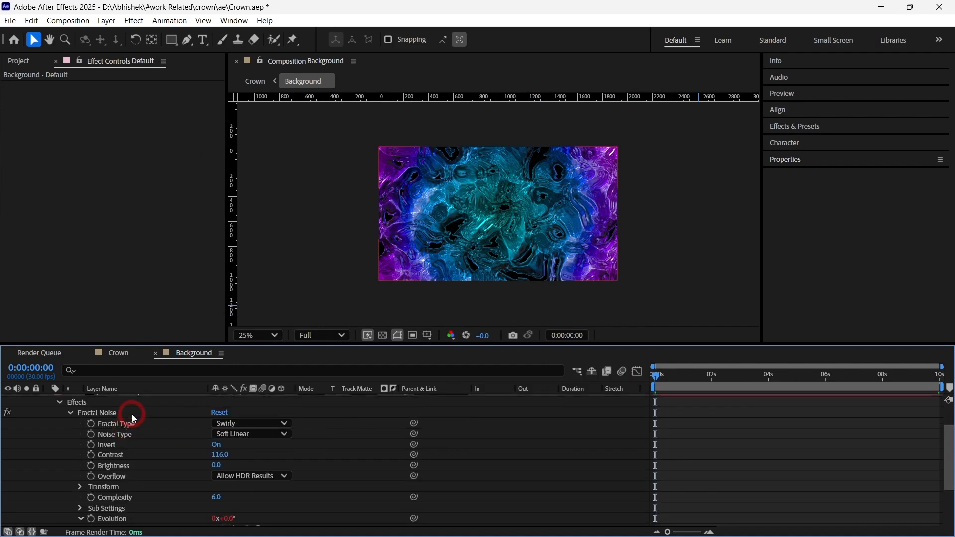
{"action": "scroll", "coordinate": [132, 414], "scroll_direction": "up", "scroll_amount": 2}
{"action": "left_click", "coordinate": [137, 422]}
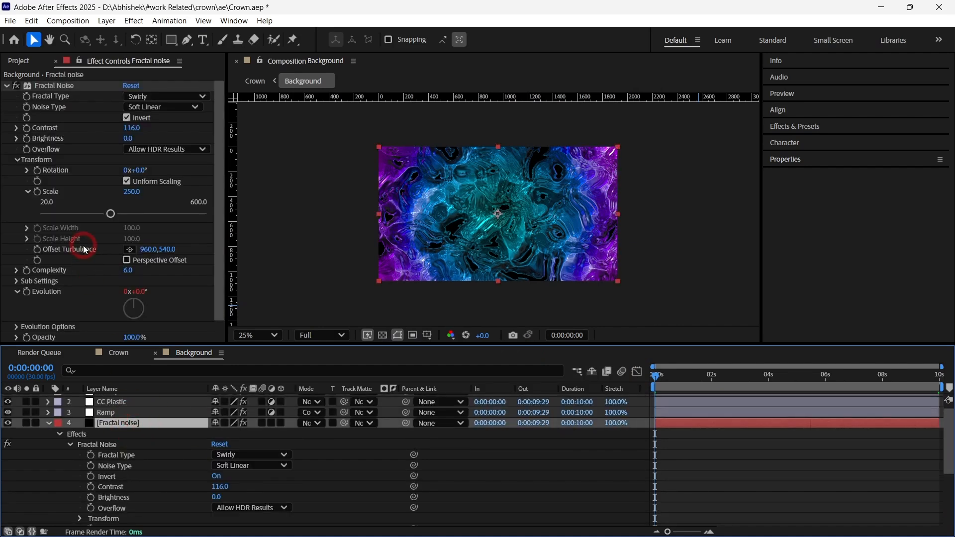
{"action": "left_click", "coordinate": [38, 193]}
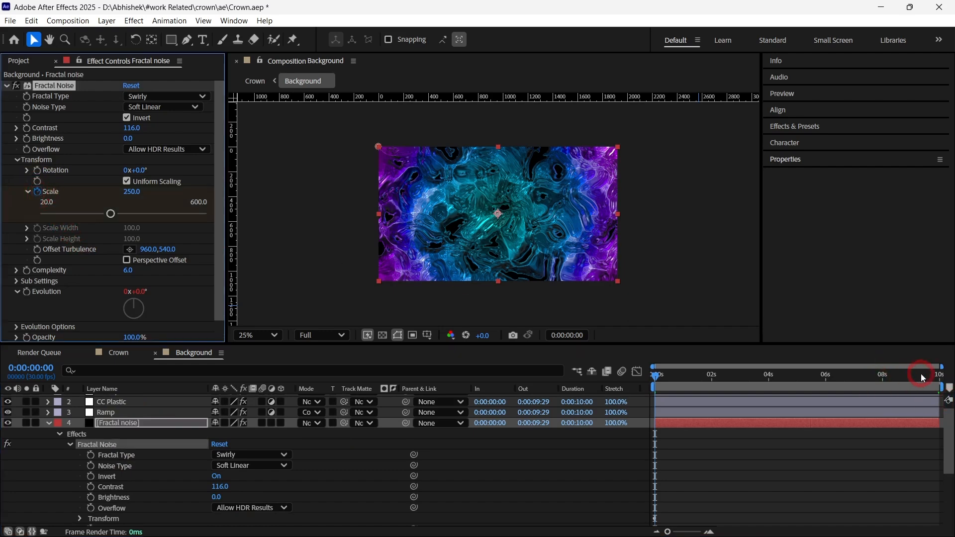
{"action": "left_click_drag", "start_coordinate": [923, 378], "coordinate": [939, 376]}
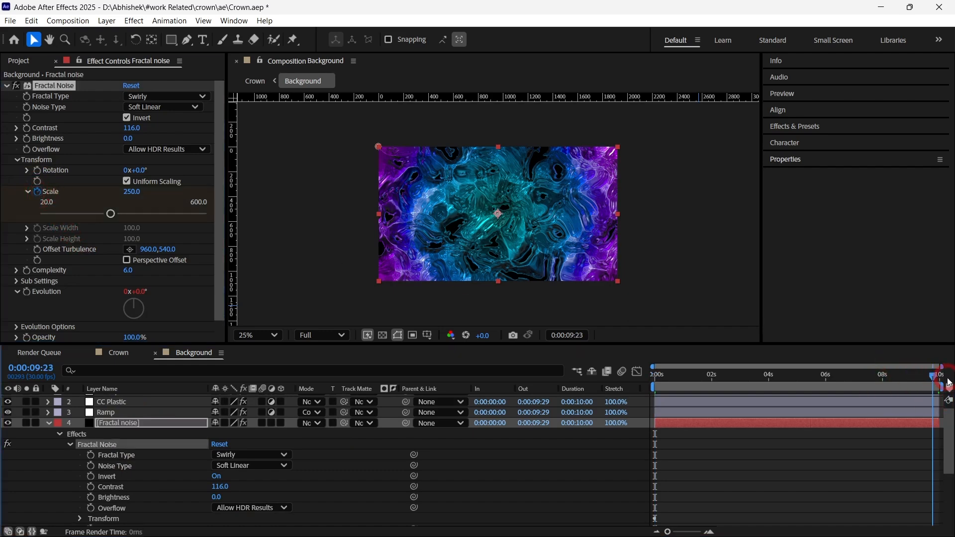
{"action": "left_click", "coordinate": [133, 192]}
{"action": "type", "text": "300"}
{"action": "key", "text": "KP_Enter"}
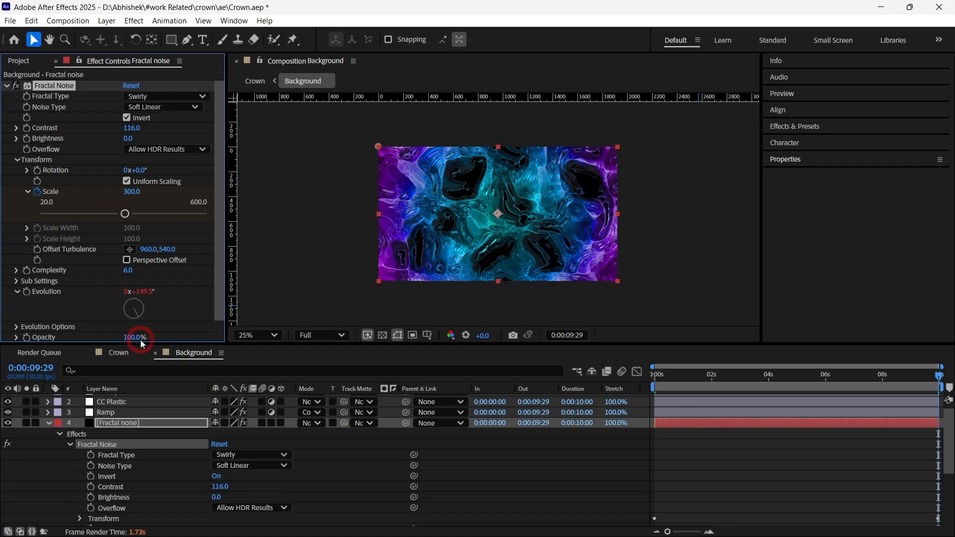
- In the Crown composition, set the Wave Warp effect's Wave Speed on the Noise & Blur layer to 0.5
{"action": "left_click", "coordinate": [155, 353]}
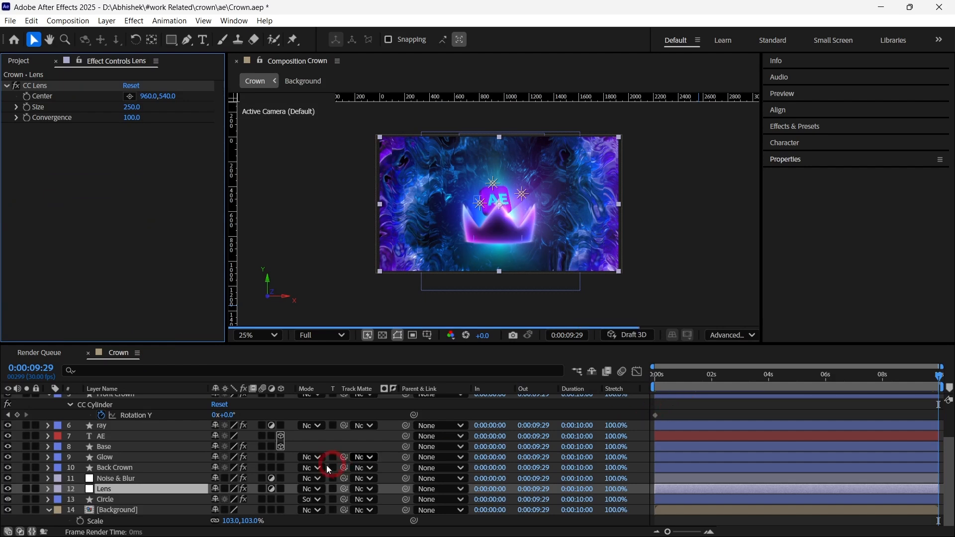
{"action": "left_click", "coordinate": [180, 477]}
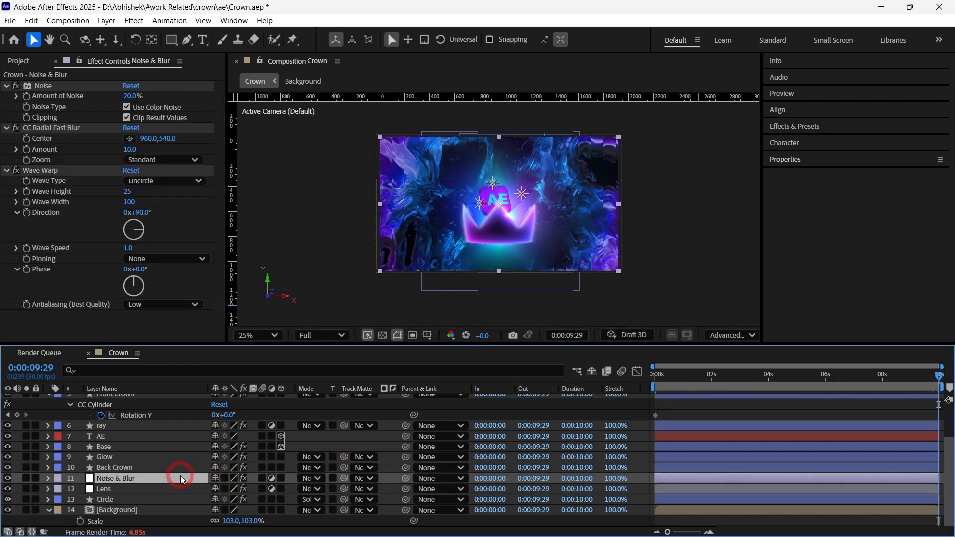
{"action": "left_click", "coordinate": [110, 354]}
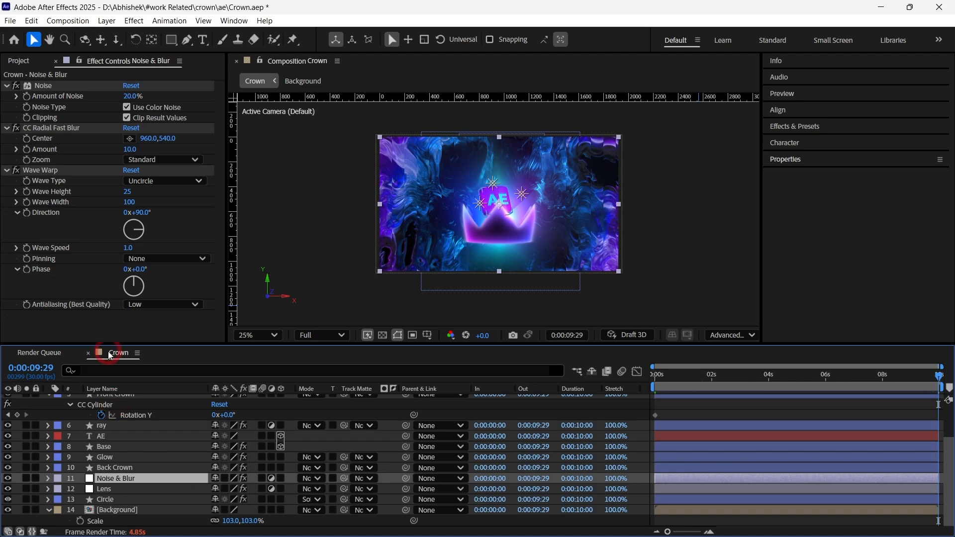
{"action": "left_click", "coordinate": [128, 248]}
{"action": "left_click", "coordinate": [329, 260]}
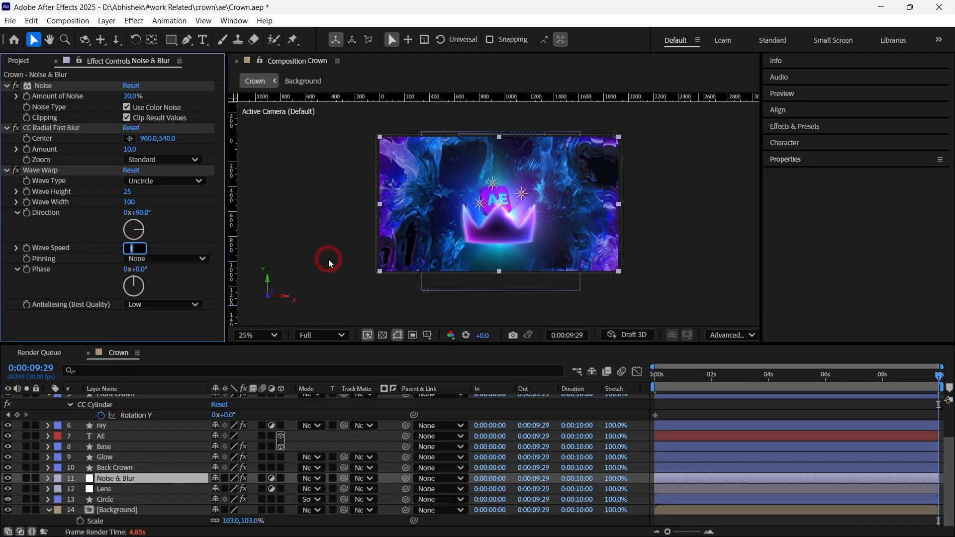
{"action": "type", "text": "0.5"}
{"action": "key", "text": "Return"}
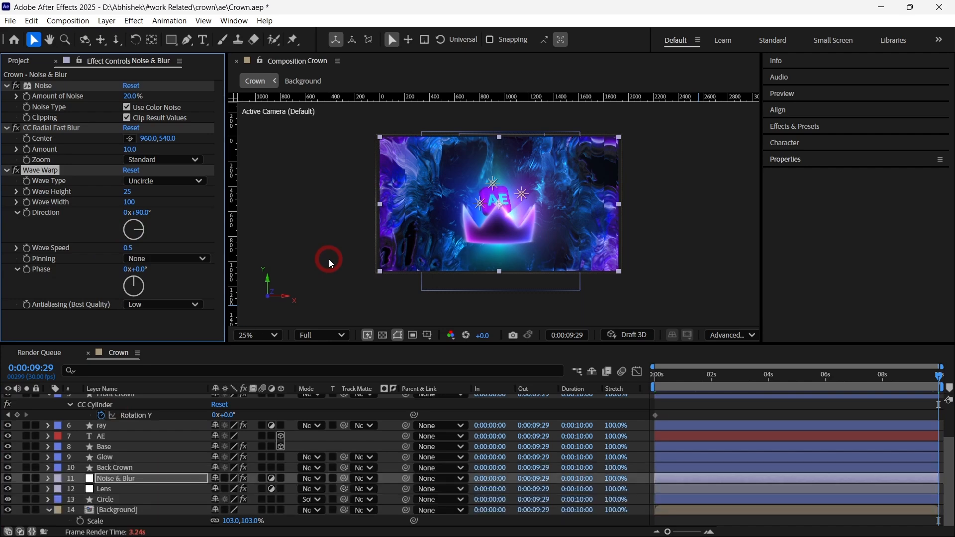
- Collapse the Front Crown layer's properties in the Crown composition and deselect the layer
{"action": "scroll", "coordinate": [110, 407], "scroll_direction": "up", "scroll_amount": 3}
{"action": "left_click", "coordinate": [48, 426]}
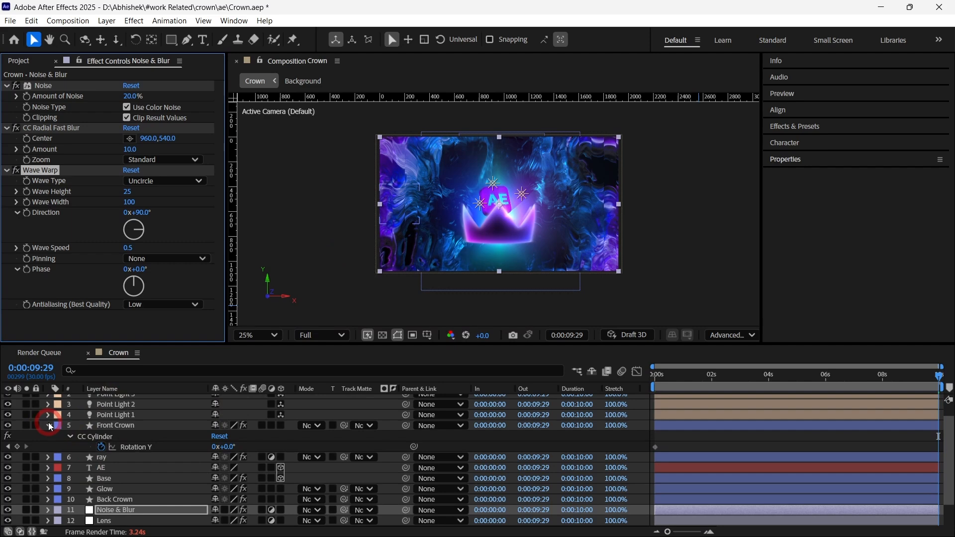
{"action": "left_click", "coordinate": [120, 427]}
{"action": "left_click", "coordinate": [348, 284]}
{"action": "left_click", "coordinate": [169, 471]}
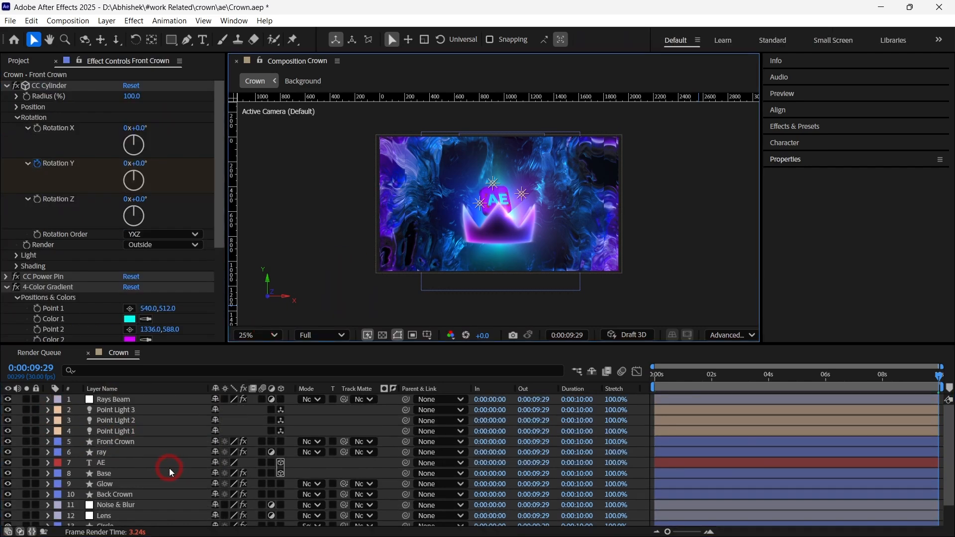
- Solo the Base layer and reveal its rotation properties
{"action": "scroll", "coordinate": [170, 472], "scroll_direction": "down", "scroll_amount": 2}
{"action": "left_click", "coordinate": [147, 447]}
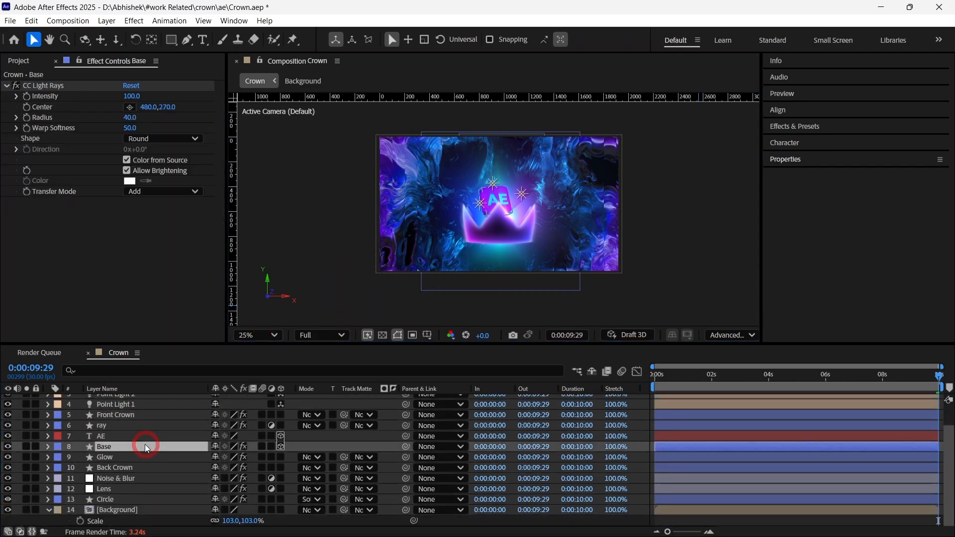
{"action": "left_click", "coordinate": [27, 447]}
{"action": "left_click", "coordinate": [523, 175]}
{"action": "key", "text": "r"}
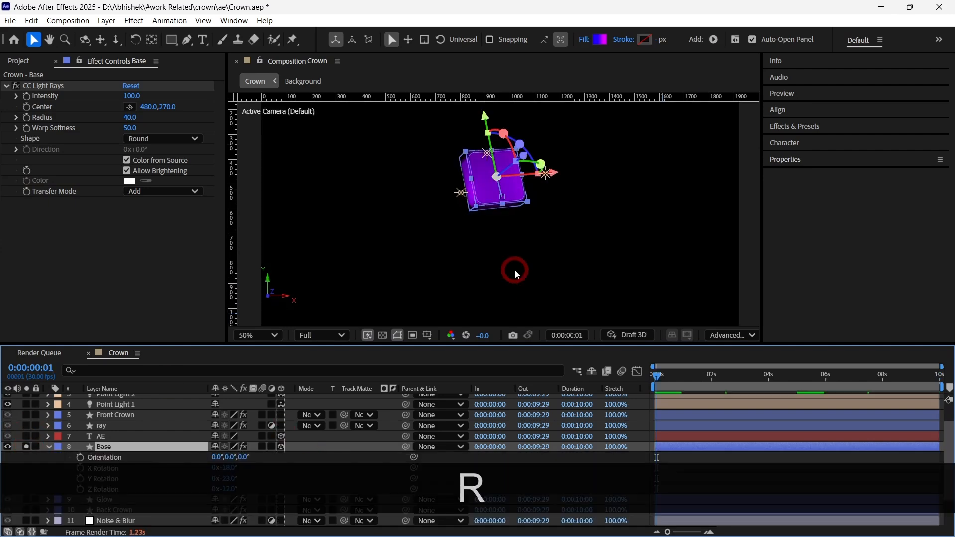
{"action": "key", "text": "w"}
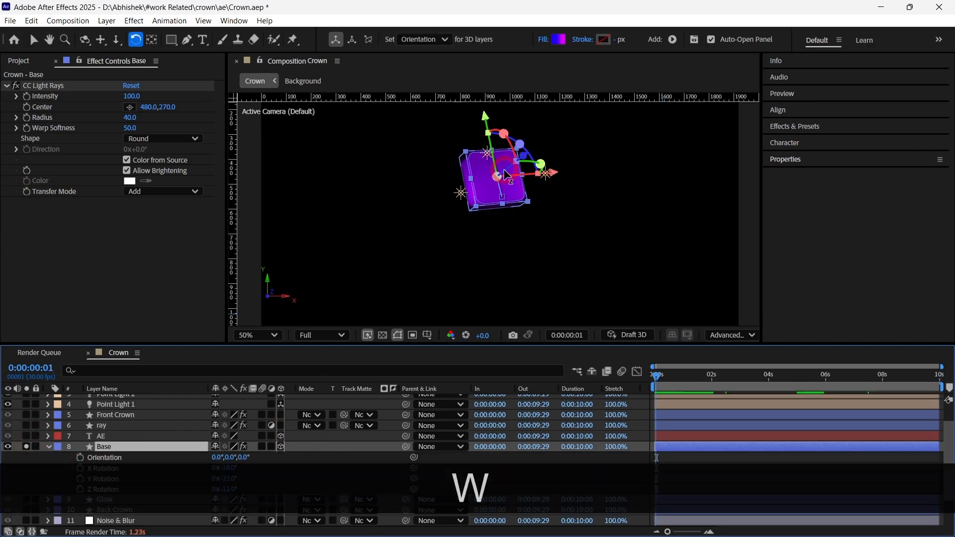
{"action": "mouse_move", "coordinate": [228, 489]}
{"action": "left_mouse_down"}
{"action": "mouse_move", "coordinate": [247, 467]}
{"action": "mouse_move", "coordinate": [229, 475]}
{"action": "left_mouse_up"}
{"action": "key", "text": "ctrl+z"}
{"action": "key", "text": "ctrl+z"}
{"action": "key", "text": "ctrl+z"}
{"action": "key", "text": "ctrl+z"}
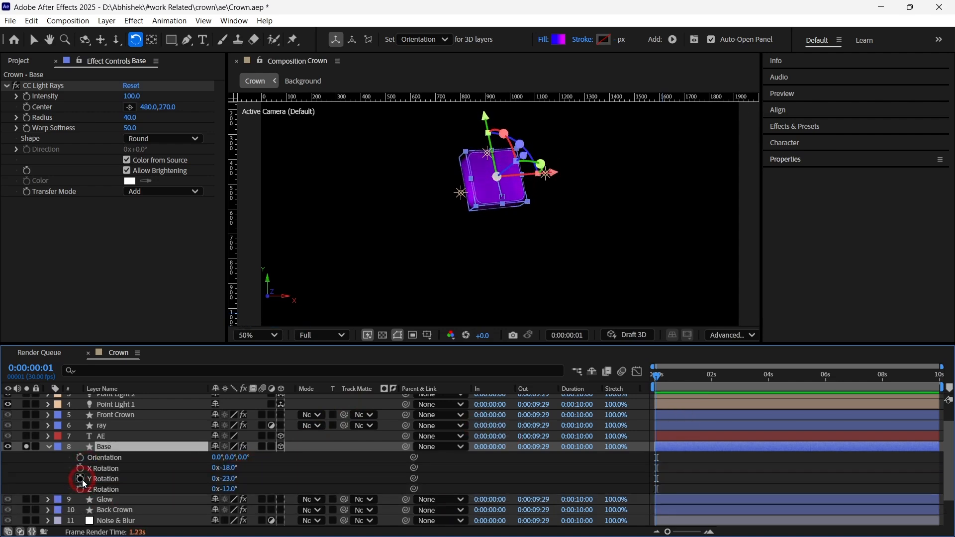
- Try keyframing the Base's X and Y Rotation at its Position keyframe times, with 20° and -29° at 0:00:02:15
{"action": "left_click", "coordinate": [81, 479]}
{"action": "left_click", "coordinate": [81, 469]}
{"action": "key", "text": "u"}
{"action": "scroll", "coordinate": [723, 464], "scroll_direction": "down", "scroll_amount": 2}
{"action": "left_click", "coordinate": [26, 426]}
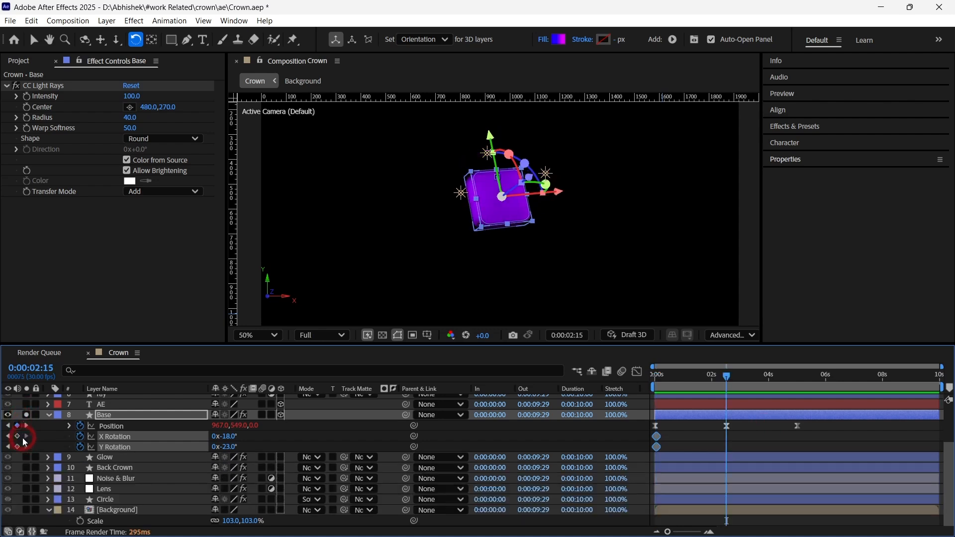
{"action": "left_click", "coordinate": [17, 447]}
{"action": "left_click", "coordinate": [27, 426]}
{"action": "left_click", "coordinate": [17, 447]}
{"action": "left_click", "coordinate": [8, 446]}
{"action": "left_click", "coordinate": [181, 473]}
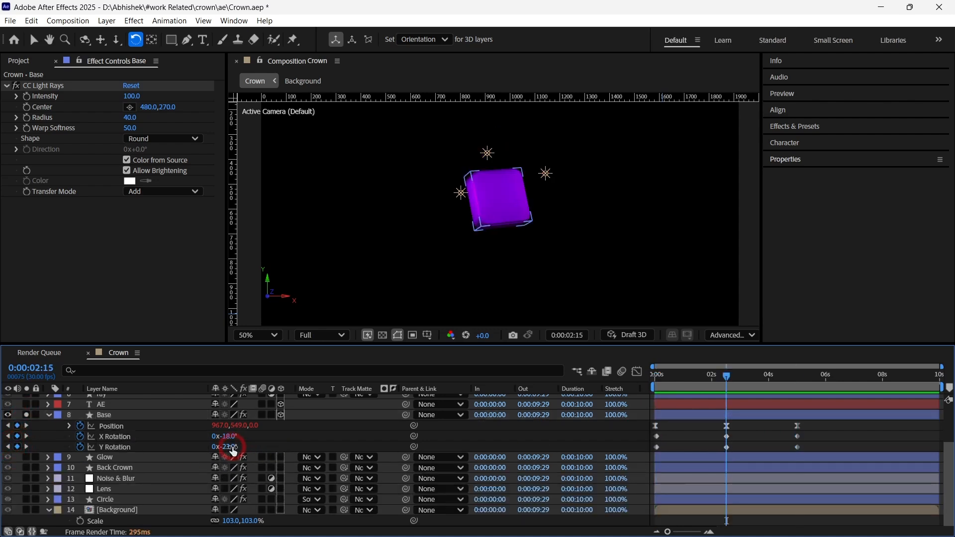
{"action": "mouse_move", "coordinate": [232, 443]}
{"action": "left_mouse_down"}
{"action": "mouse_move", "coordinate": [241, 444]}
{"action": "mouse_move", "coordinate": [228, 444]}
{"action": "mouse_move", "coordinate": [239, 433]}
{"action": "mouse_move", "coordinate": [250, 447]}
{"action": "left_mouse_up"}
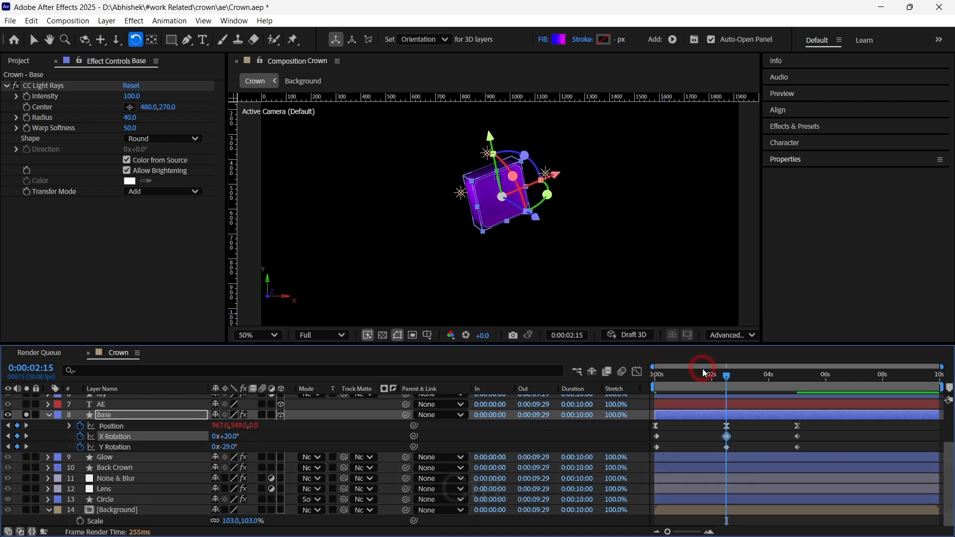
- Undo the X and Y Rotation keyframes and value changes on the Base layer
{"action": "key", "text": "ctrl+z"}
{"action": "key", "text": "ctrl+z"}
{"action": "key", "text": "ctrl+z"}
{"action": "key", "text": "ctrl+z"}
{"action": "key", "text": "ctrl+z"}
{"action": "key", "text": "ctrl+z"}
{"action": "key", "text": "ctrl+z"}
{"action": "key", "text": "ctrl+z"}
{"action": "key", "text": "ctrl+z"}
{"action": "key", "text": "ctrl+z"}
{"action": "key", "text": "ctrl+z"}
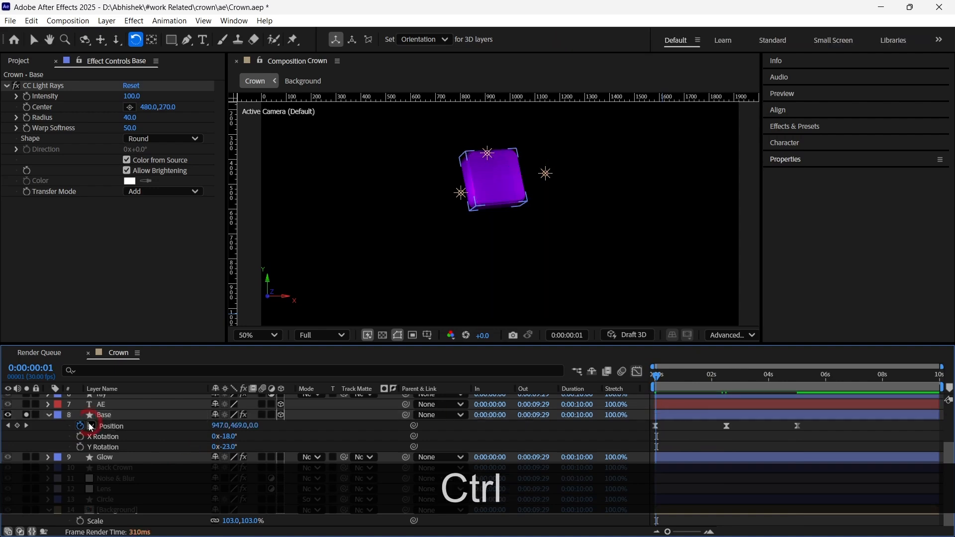
- Add X, Y and Z Rotation keyframes to the Base layer near its first, middle and last Position keyframes
{"action": "key", "text": "p"}
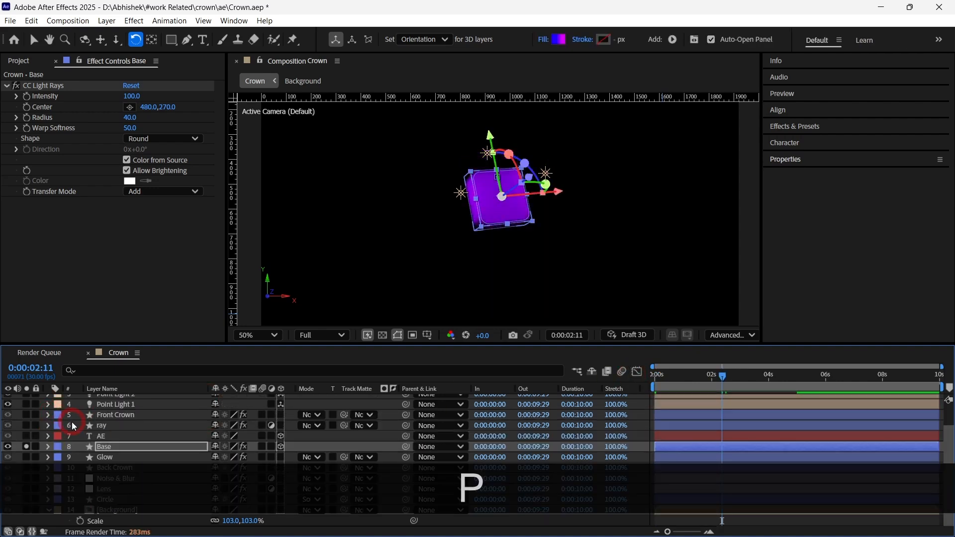
{"action": "key", "text": "r"}
{"action": "left_click", "coordinate": [79, 437]}
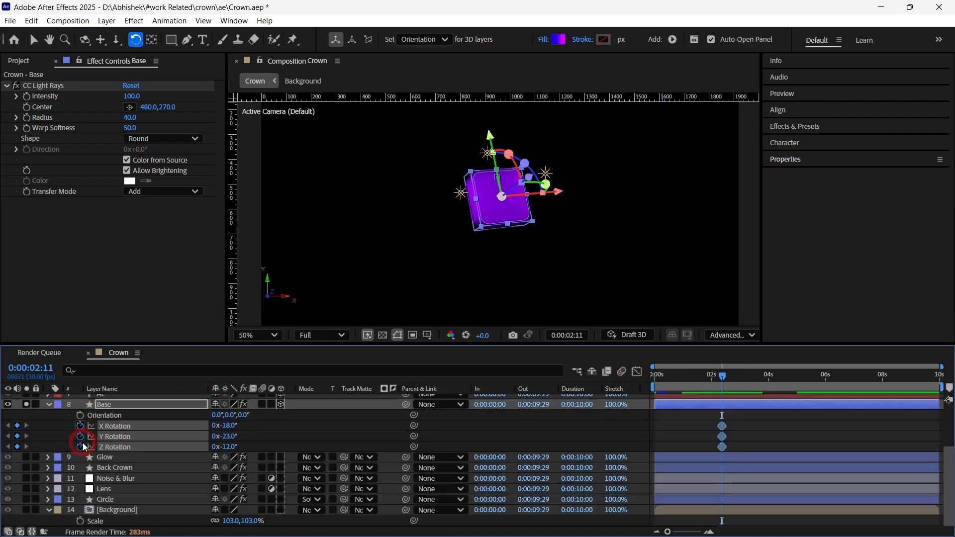
{"action": "key", "text": "u"}
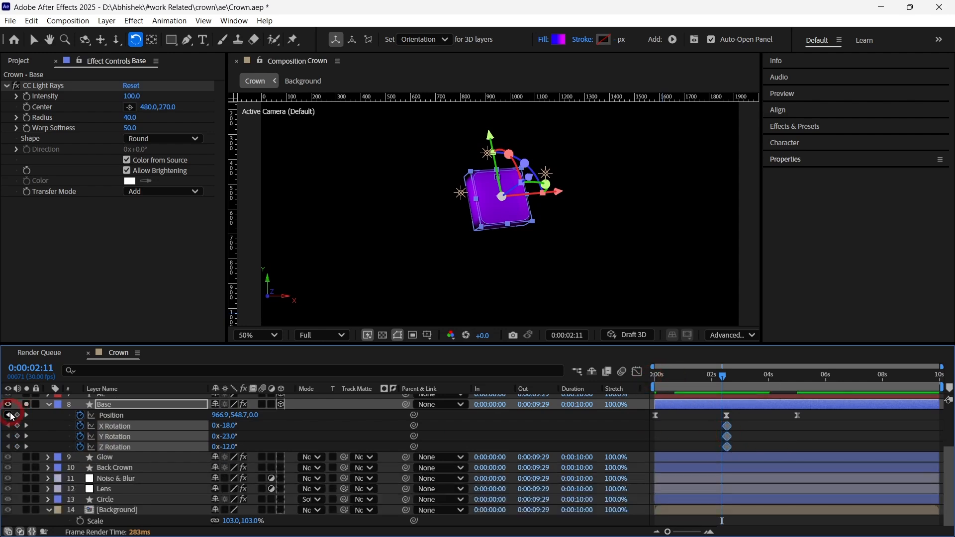
{"action": "left_click", "coordinate": [9, 415]}
{"action": "left_click", "coordinate": [18, 436]}
{"action": "left_click", "coordinate": [26, 447]}
{"action": "left_click", "coordinate": [27, 415]}
{"action": "left_click", "coordinate": [18, 427]}
{"action": "left_click", "coordinate": [8, 447]}
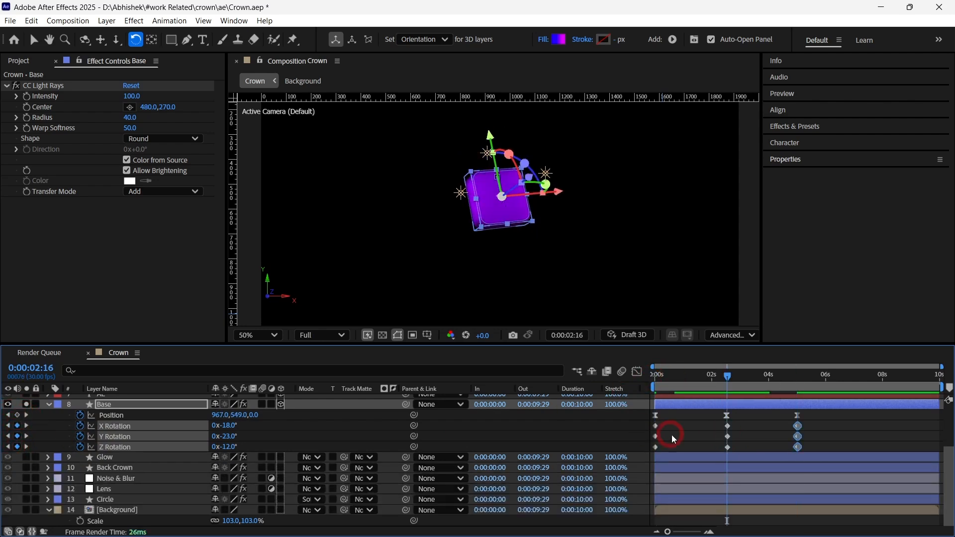
- Set the Base's middle rotation keyframes at 0:00:02:16 to X 22°, Y -29° and Z about 9°
{"action": "left_click", "coordinate": [673, 437]}
{"action": "mouse_move", "coordinate": [227, 436]}
{"action": "left_mouse_down"}
{"action": "mouse_move", "coordinate": [241, 423]}
{"action": "mouse_move", "coordinate": [239, 440]}
{"action": "mouse_move", "coordinate": [234, 425]}
{"action": "left_mouse_up"}
{"action": "left_click", "coordinate": [230, 446]}
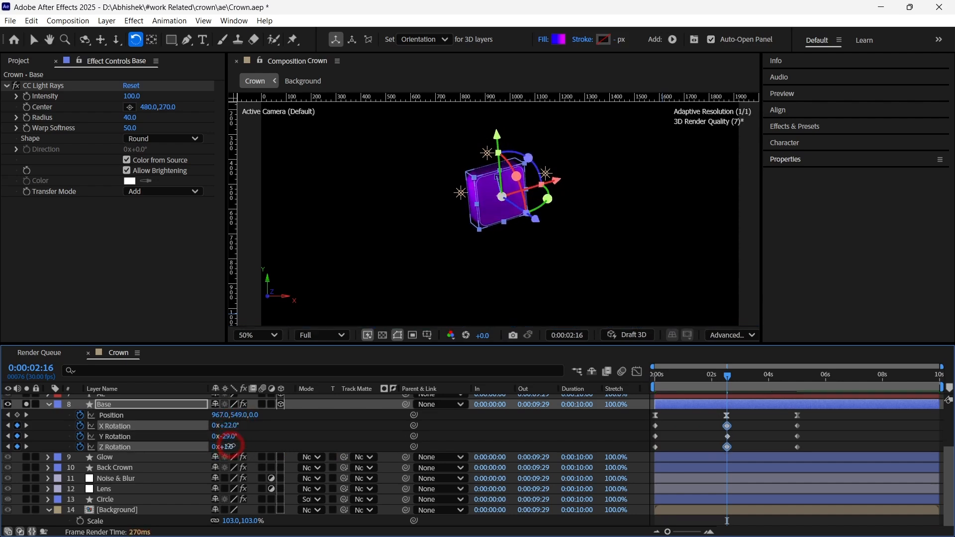
- Scrub through the Base's rotation and apply Easy Ease to all of its X, Y and Z Rotation keyframes
{"action": "left_click", "coordinate": [597, 433]}
{"action": "left_click_drag", "start_coordinate": [703, 379], "coordinate": [795, 379]}
{"action": "left_click_drag", "start_coordinate": [817, 427], "coordinate": [664, 447]}
{"action": "right_click", "coordinate": [655, 447]}
{"action": "left_click", "coordinate": [675, 442]}
{"action": "left_click", "coordinate": [479, 353]}
{"action": "left_click", "coordinate": [683, 438]}
{"action": "left_click", "coordinate": [675, 430]}
{"action": "left_click_drag", "start_coordinate": [670, 382], "coordinate": [649, 383]}
{"action": "key", "text": "ctrl+z"}
{"action": "key", "text": "shift+Page_Down"}
{"action": "key", "text": "shift+Page_Down"}
{"action": "left_click_drag", "start_coordinate": [655, 447], "coordinate": [673, 447]}
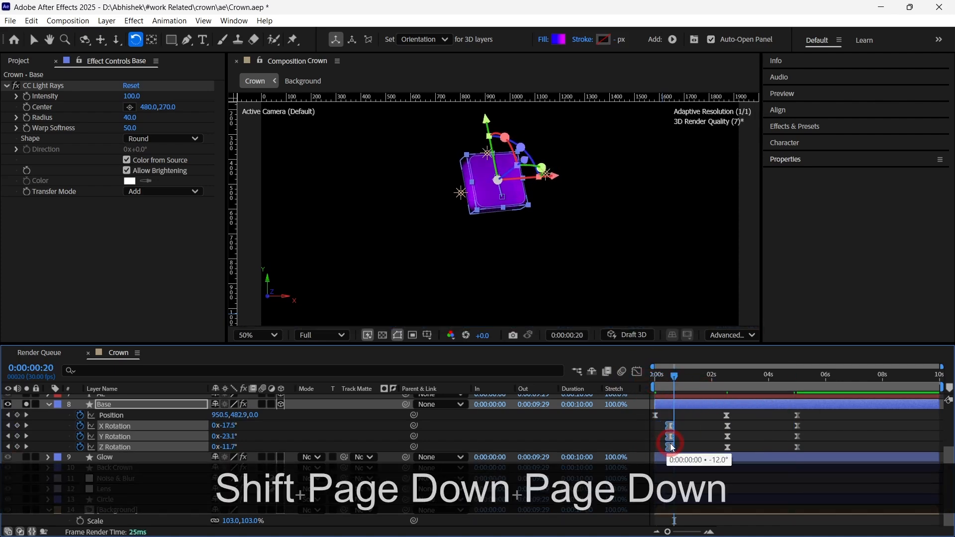
{"action": "key", "text": "ctrl+z"}
- Delay the Base's first rotation keyframes to 0:00:00:10 and its middle rotation keyframes to about 3 seconds
{"action": "left_click_drag", "start_coordinate": [691, 384], "coordinate": [650, 386]}
{"action": "key", "text": "shift+Page_Down"}
{"action": "left_click_drag", "start_coordinate": [655, 437], "coordinate": [665, 438]}
{"action": "left_click_drag", "start_coordinate": [732, 379], "coordinate": [725, 380]}
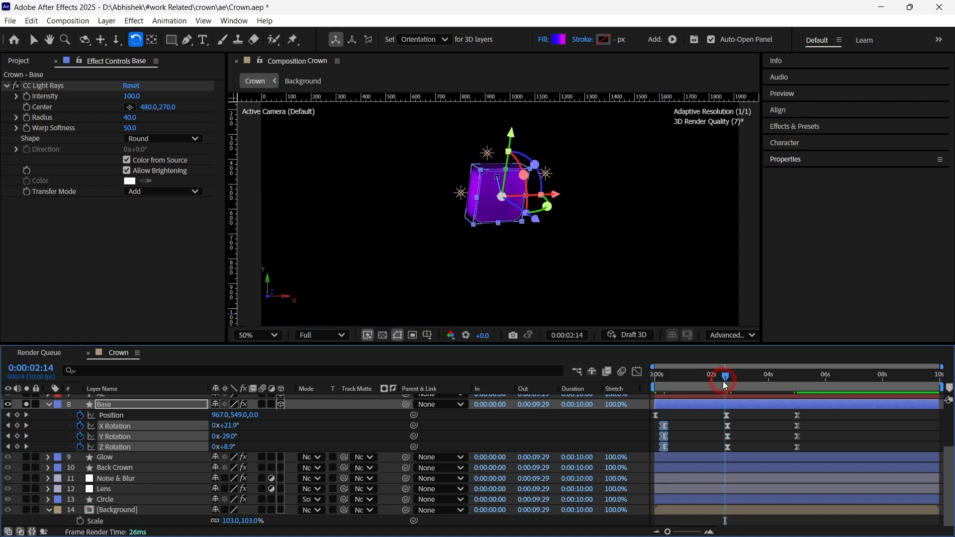
{"action": "key", "text": "shift+Page_Down"}
{"action": "left_click_drag", "start_coordinate": [745, 425], "coordinate": [724, 449]}
{"action": "mouse_move", "coordinate": [727, 447]}
{"action": "left_mouse_down"}
{"action": "mouse_move", "coordinate": [742, 423]}
{"action": "mouse_move", "coordinate": [740, 449]}
{"action": "left_mouse_up"}
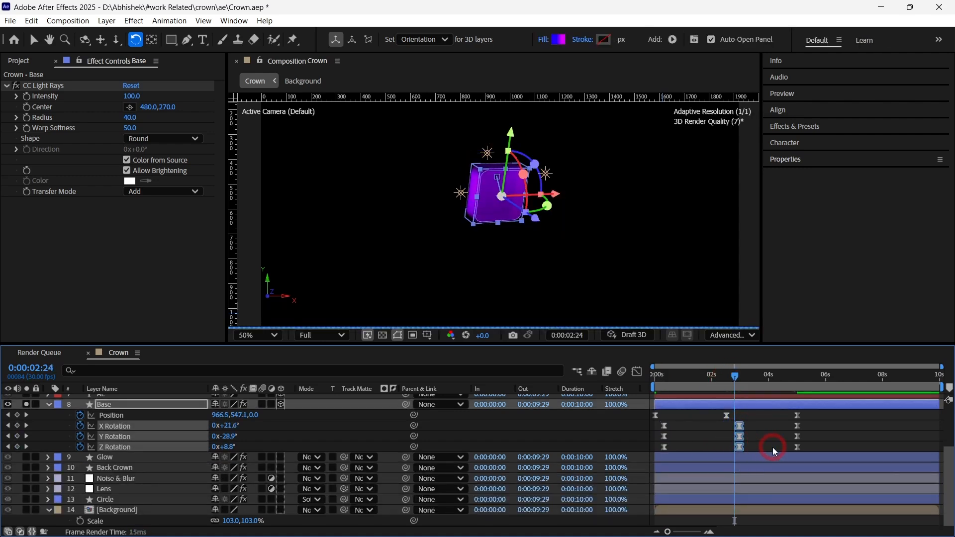
- Shift the Base's middle and last Position keyframes to about 2.4 and 4.6 seconds and preview the motion
{"action": "left_click_drag", "start_coordinate": [735, 380], "coordinate": [650, 405]}
{"action": "left_click_drag", "start_coordinate": [799, 417], "coordinate": [792, 416]}
{"action": "left_click", "coordinate": [830, 415]}
{"action": "key", "text": "ctrl+z"}
{"action": "left_click_drag", "start_coordinate": [726, 417], "coordinate": [722, 417]}
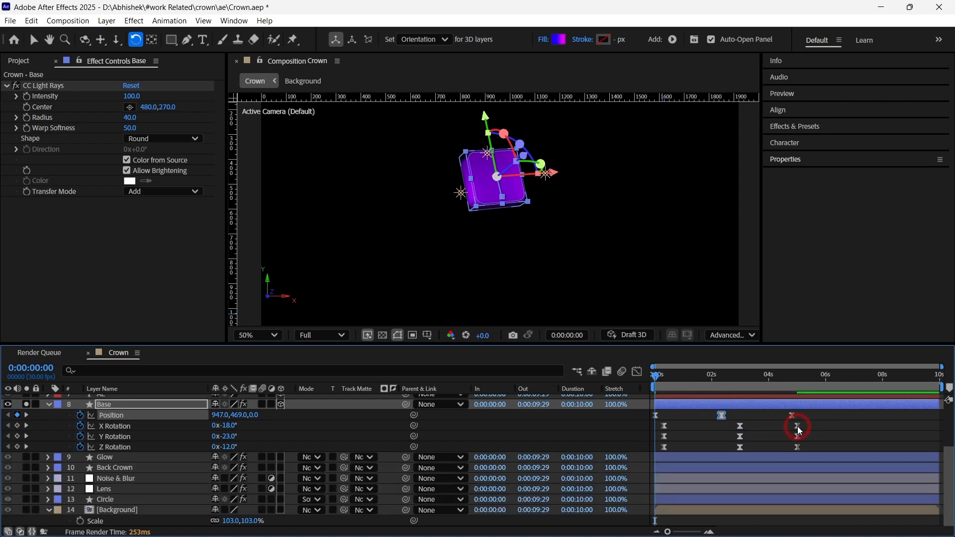
{"action": "left_click_drag", "start_coordinate": [794, 416], "coordinate": [786, 416]}
{"action": "key", "text": "space"}
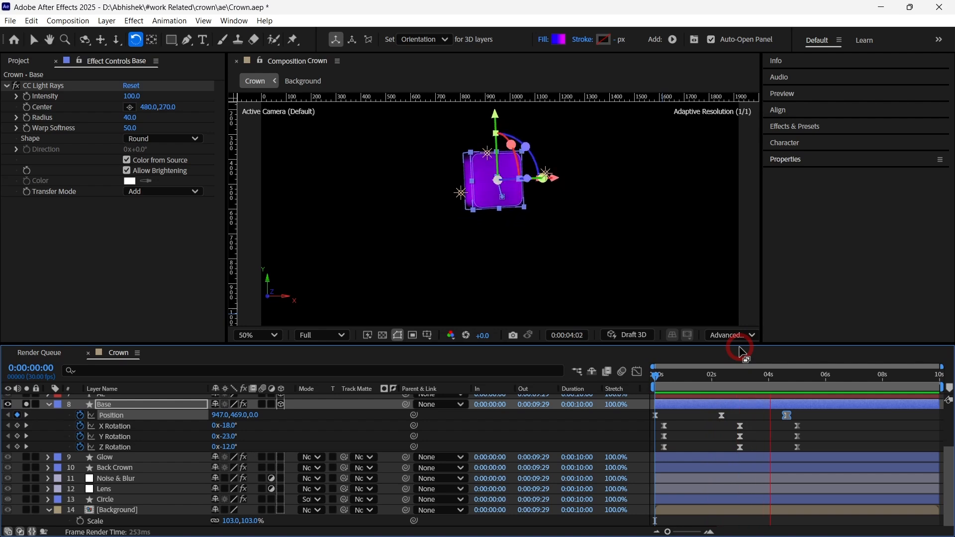
{"action": "left_click", "coordinate": [697, 379]}
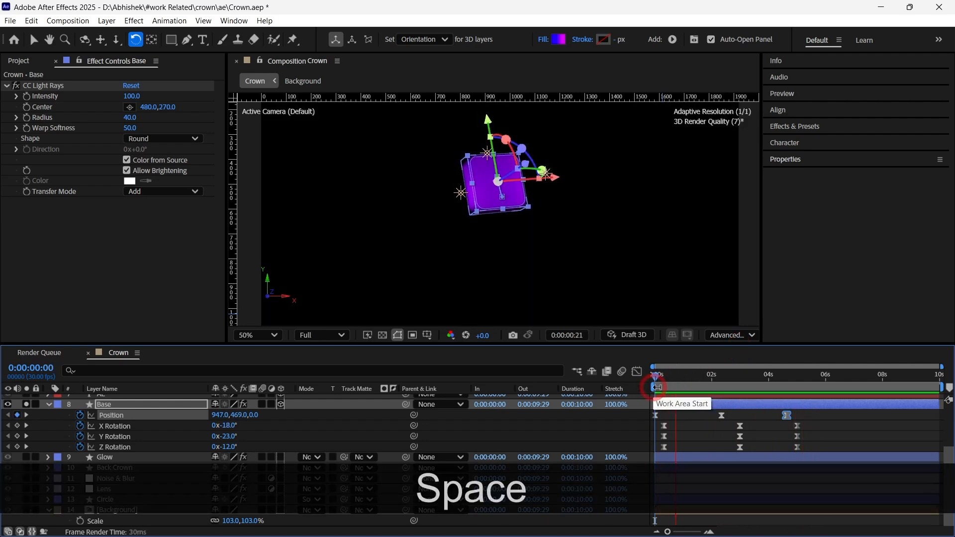
- Move the Base's middle rotation keyframes to about 2.7 seconds and nudge its middle and last Position keyframes slightly later
{"action": "left_click", "coordinate": [742, 380]}
{"action": "left_click_drag", "start_coordinate": [746, 423], "coordinate": [731, 450]}
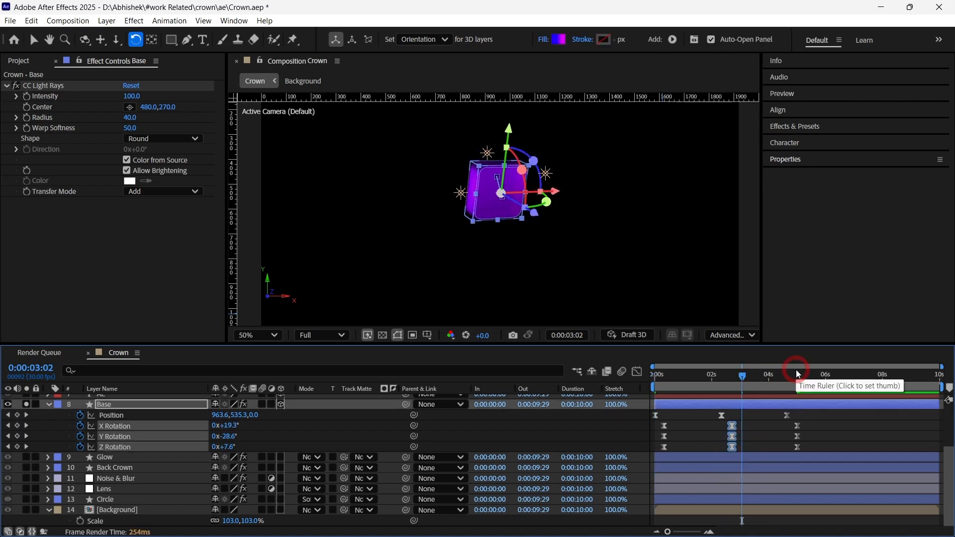
{"action": "left_click", "coordinate": [797, 376]}
{"action": "key", "text": "="}
{"action": "key", "text": "ctrl+z"}
{"action": "key", "text": "-"}
{"action": "key", "text": "-"}
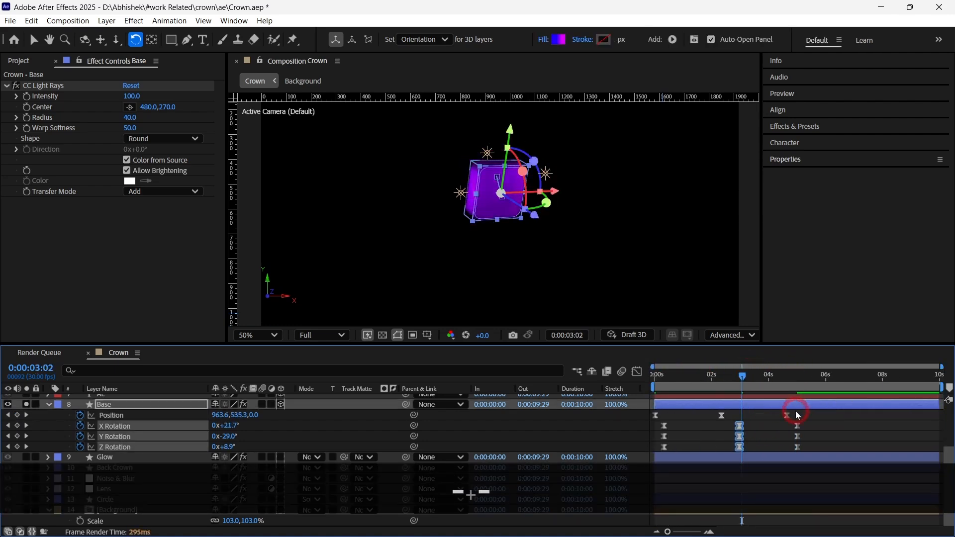
{"action": "left_click_drag", "start_coordinate": [798, 413], "coordinate": [738, 451]}
{"action": "key", "text": "ctrl+z"}
{"action": "left_click_drag", "start_coordinate": [740, 448], "coordinate": [733, 450]}
- Preview the Base's animation repeatedly from the first frame to check how position and rotation overlap
{"action": "left_click", "coordinate": [654, 378]}
{"action": "key", "text": "space"}
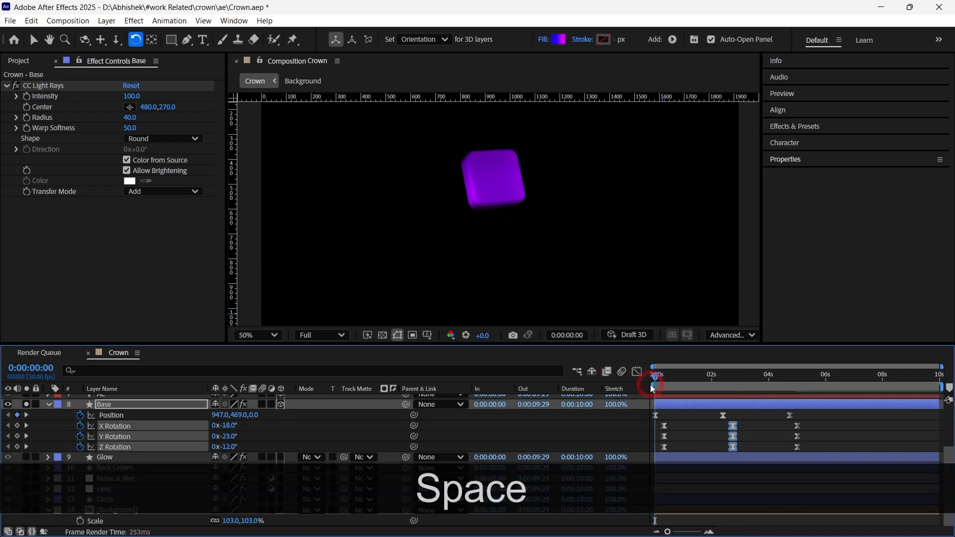
{"action": "key", "text": "space"}
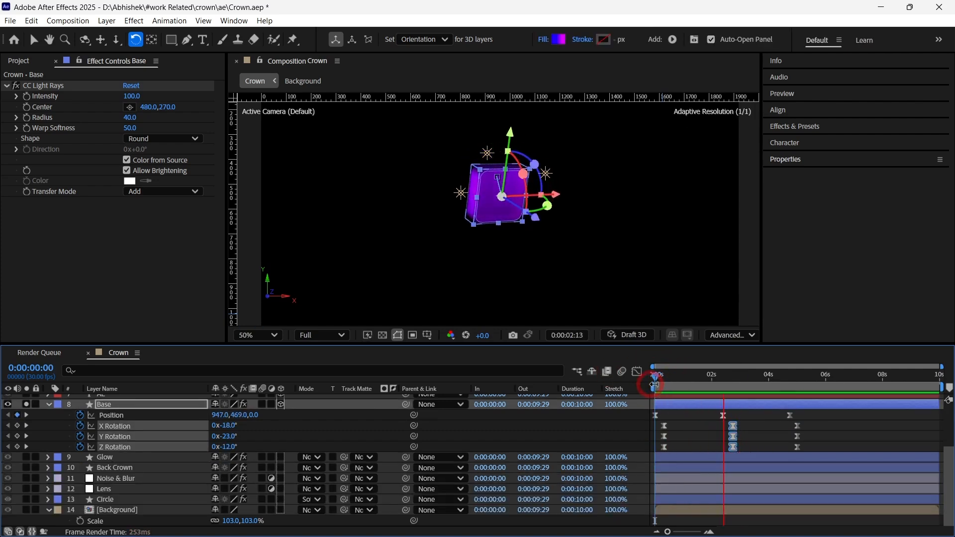
{"action": "left_click", "coordinate": [656, 383]}
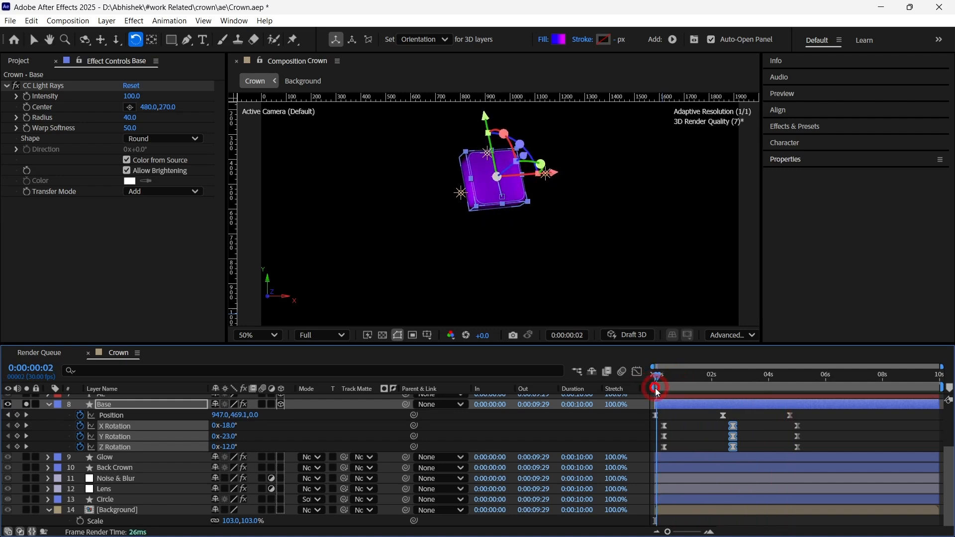
{"action": "key", "text": "space"}
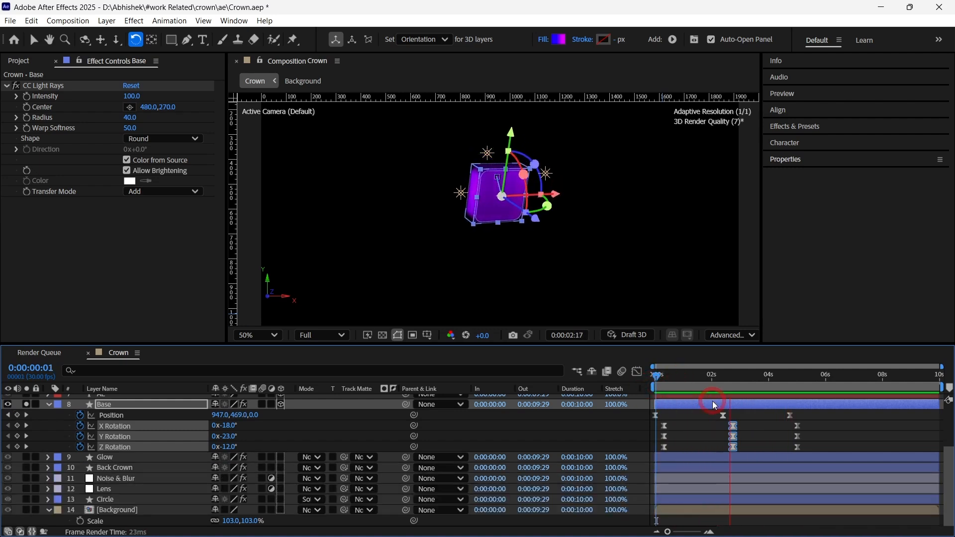
{"action": "left_click", "coordinate": [655, 384]}
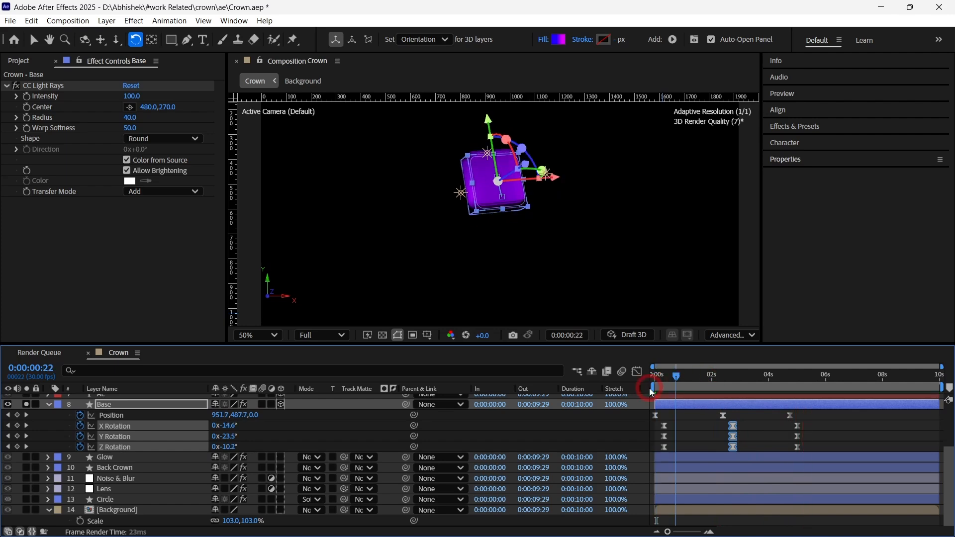
{"action": "key", "text": "space"}
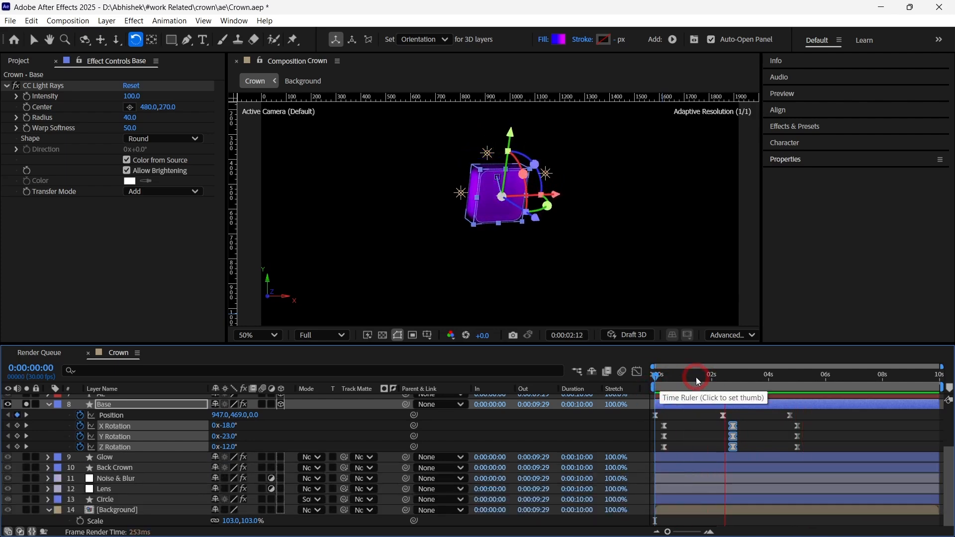
- Raise the Base's first and last Position keyframes to 947, 449 and preview the animation from the first frame
{"action": "left_click_drag", "start_coordinate": [724, 381], "coordinate": [655, 391]}
{"action": "left_click", "coordinate": [692, 414]}
{"action": "left_click", "coordinate": [692, 408]}
{"action": "key", "text": "shift+Up"}
{"action": "left_click", "coordinate": [27, 416]}
{"action": "left_click", "coordinate": [27, 416]}
{"action": "key", "text": "shift+Up"}
{"action": "key", "text": "space"}
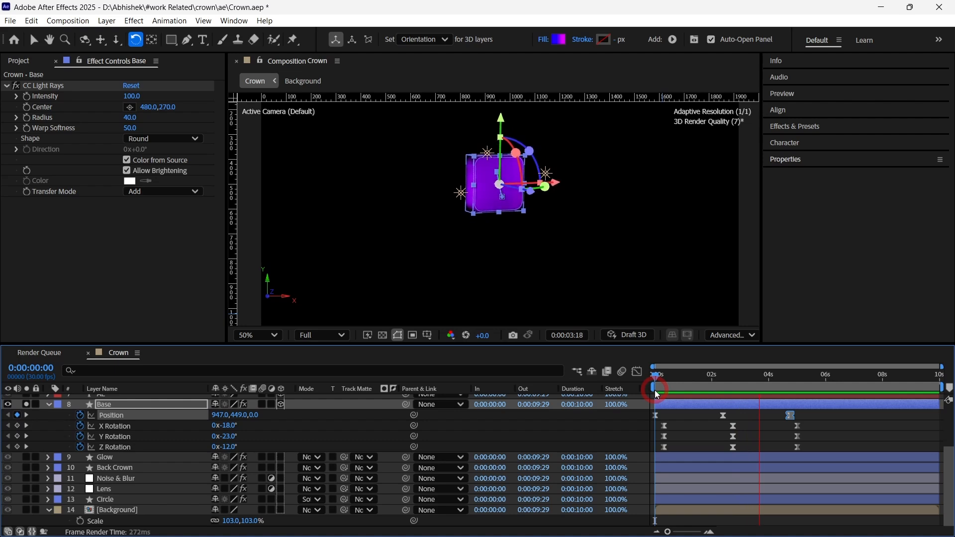
- Nudge the Base's middle and last Position keyframes earlier, to about 2.3 and 4.6 seconds, and preview from the first frame
{"action": "left_click", "coordinate": [715, 388]}
{"action": "left_click_drag", "start_coordinate": [723, 417], "coordinate": [720, 417]}
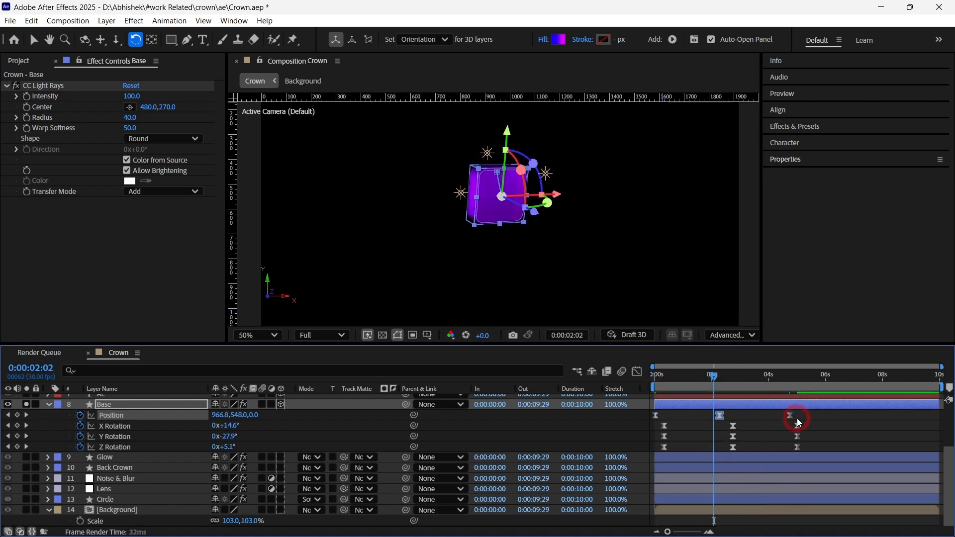
{"action": "left_click_drag", "start_coordinate": [790, 417], "coordinate": [789, 418]}
{"action": "left_click", "coordinate": [653, 381]}
{"action": "key", "text": "space"}
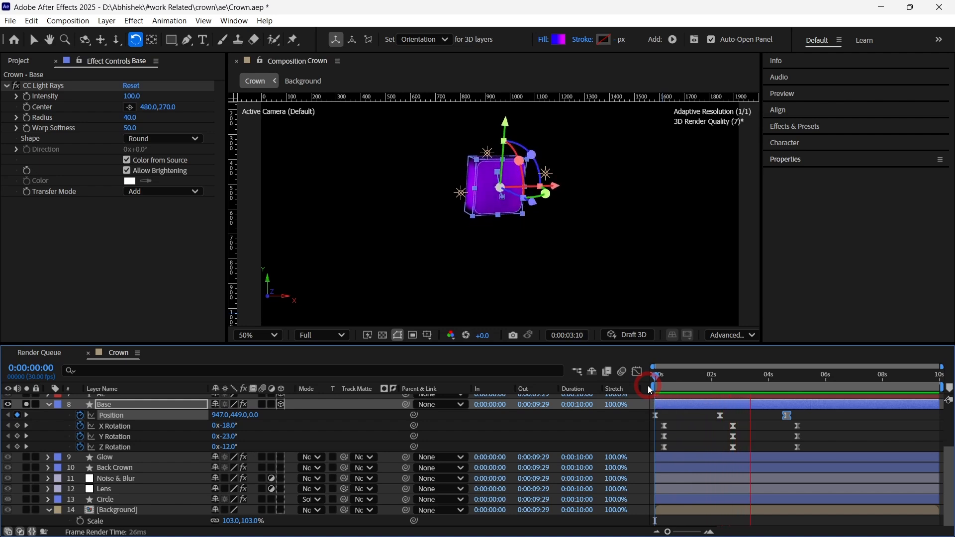
- Adjust the easing curve around the Base's middle Position keyframe in the graph editor and replay the motion
{"action": "left_click_drag", "start_coordinate": [732, 381], "coordinate": [748, 377]}
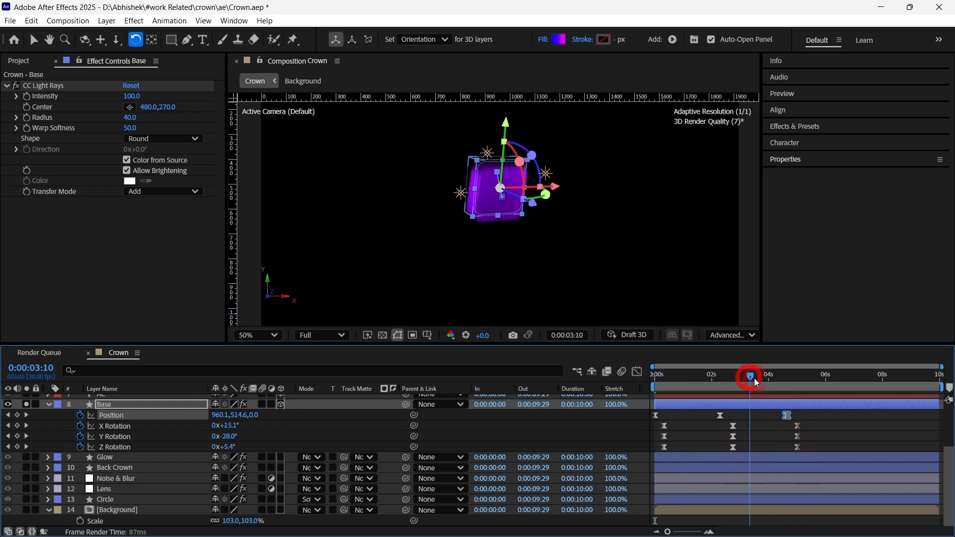
{"action": "left_click", "coordinate": [639, 374]}
{"action": "left_click_drag", "start_coordinate": [735, 497], "coordinate": [743, 496]}
{"action": "left_click", "coordinate": [637, 373]}
{"action": "left_click_drag", "start_coordinate": [747, 389], "coordinate": [654, 390]}
{"action": "key", "text": "space"}
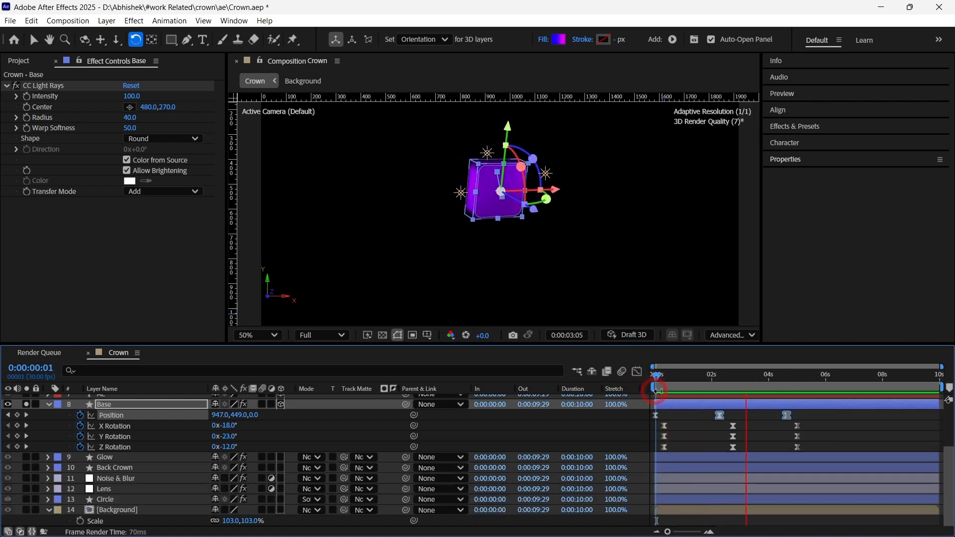
{"action": "key", "text": "space"}
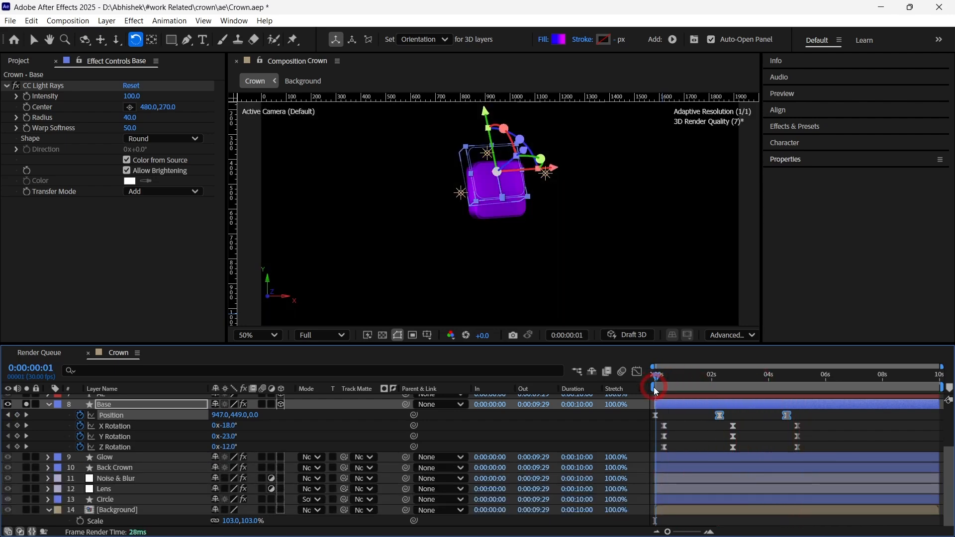
{"action": "key", "text": "space"}
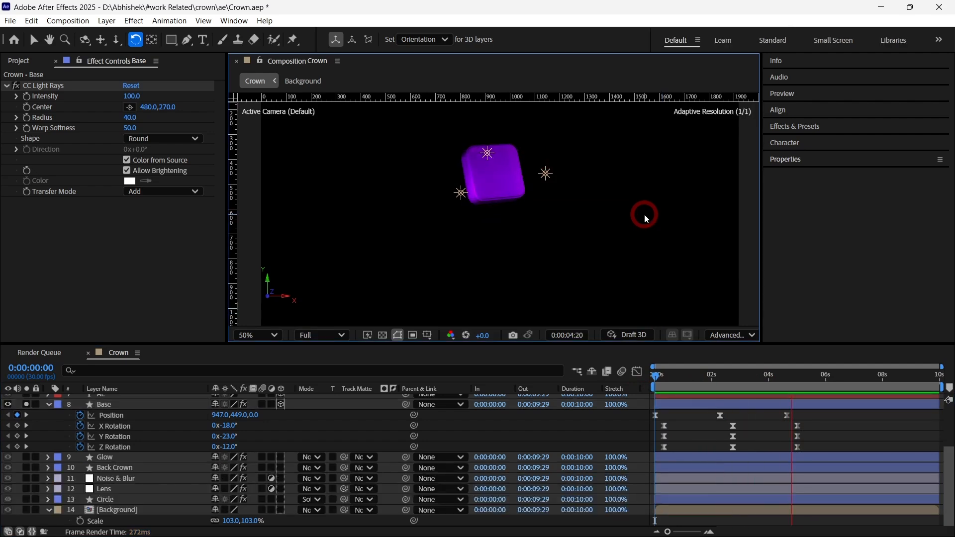
- Replace the Base's middle X, Y and Z Rotation keyframes with new ones captured at 0:00:02:01, moved to about 2.7 seconds
{"action": "mouse_move", "coordinate": [725, 385]}
{"action": "left_mouse_down"}
{"action": "mouse_move", "coordinate": [705, 387]}
{"action": "mouse_move", "coordinate": [714, 388]}
{"action": "left_mouse_up"}
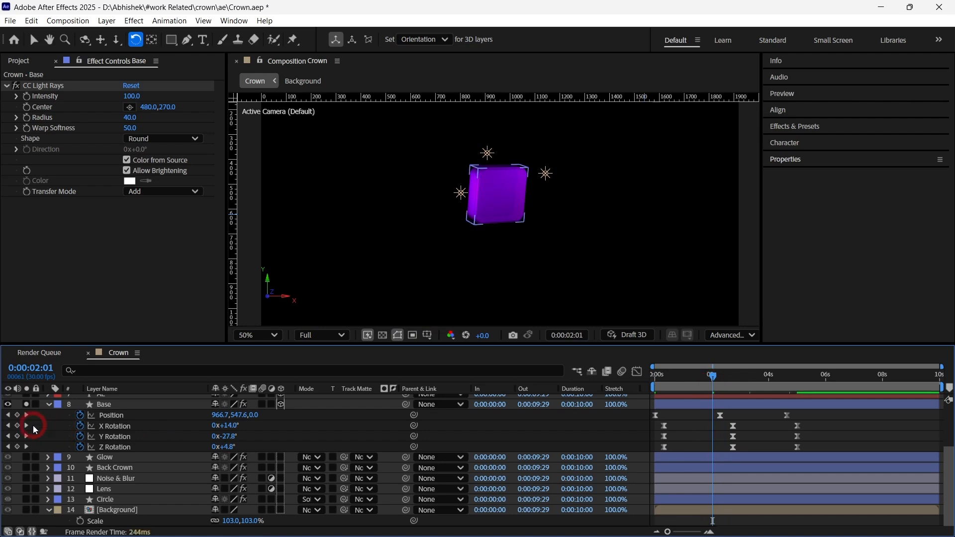
{"action": "left_click_drag", "start_coordinate": [17, 425], "coordinate": [17, 447]}
{"action": "left_click_drag", "start_coordinate": [725, 420], "coordinate": [734, 450]}
{"action": "key", "text": "ctrl+x"}
{"action": "left_click_drag", "start_coordinate": [724, 422], "coordinate": [708, 449]}
{"action": "left_click_drag", "start_coordinate": [714, 447], "coordinate": [735, 446]}
{"action": "left_click", "coordinate": [637, 371]}
{"action": "left_click", "coordinate": [638, 372]}
- Ease all of the Base's X, Y and Z Rotation keyframes and adjust the speed curve handles around the middle ones
{"action": "left_click_drag", "start_coordinate": [807, 421], "coordinate": [661, 451]}
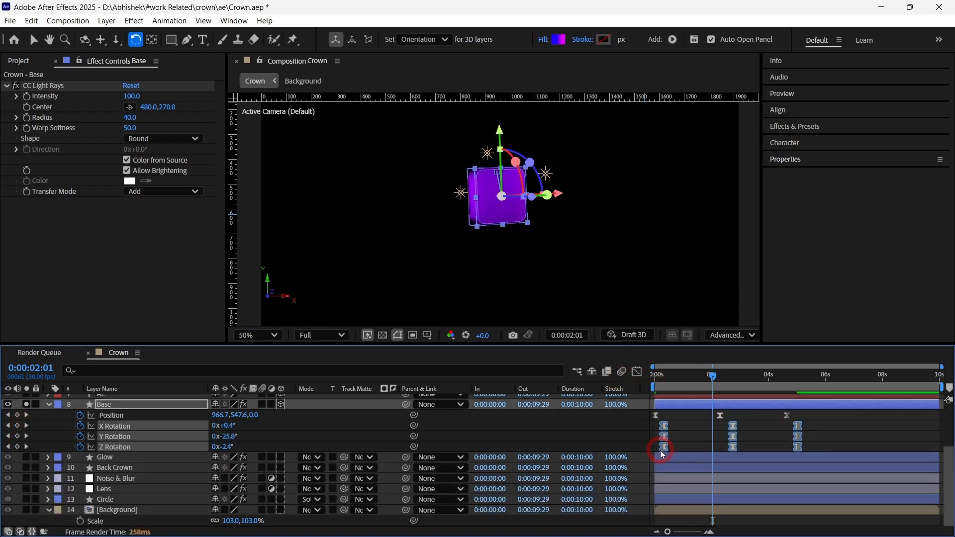
{"action": "right_click", "coordinate": [665, 448]}
{"action": "left_click", "coordinate": [682, 440]}
{"action": "left_click", "coordinate": [556, 348]}
{"action": "left_click", "coordinate": [636, 371]}
{"action": "mouse_move", "coordinate": [754, 431]}
{"action": "left_mouse_down"}
{"action": "mouse_move", "coordinate": [729, 458]}
{"action": "mouse_move", "coordinate": [746, 463]}
{"action": "left_mouse_up"}
{"action": "key", "text": "="}
{"action": "left_click_drag", "start_coordinate": [706, 452], "coordinate": [720, 451]}
{"action": "mouse_move", "coordinate": [795, 451]}
{"action": "left_mouse_down"}
{"action": "mouse_move", "coordinate": [770, 449]}
{"action": "mouse_move", "coordinate": [781, 453]}
{"action": "left_mouse_up"}
{"action": "left_click", "coordinate": [638, 373]}
{"action": "key", "text": "-"}
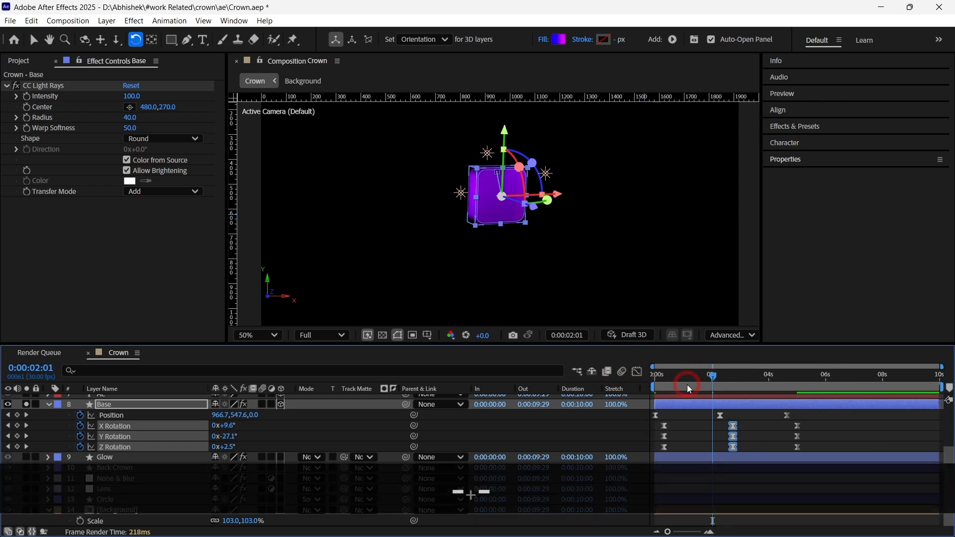
- Preview the Base's eased rotation from the start, with the layer deselected, and scrub to 0:00:01:18
{"action": "key", "text": "space"}
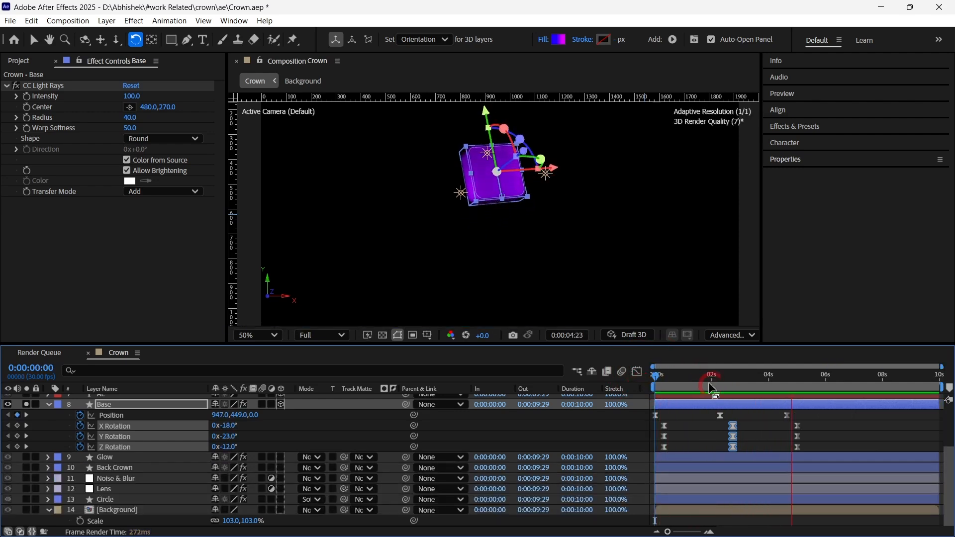
{"action": "left_click_drag", "start_coordinate": [713, 379], "coordinate": [658, 388]}
{"action": "key", "text": "v"}
{"action": "left_click", "coordinate": [682, 248]}
{"action": "key", "text": "space"}
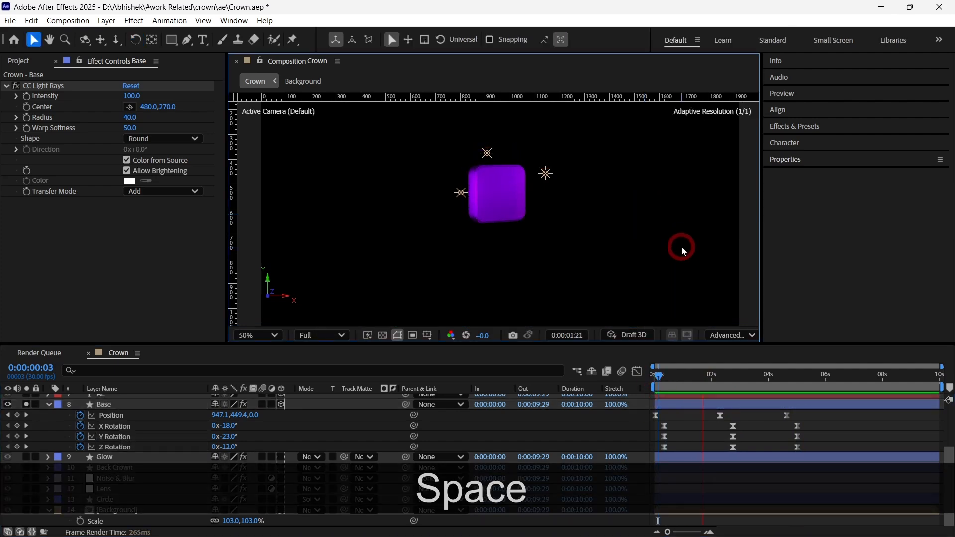
{"action": "left_click_drag", "start_coordinate": [737, 383], "coordinate": [700, 388]}
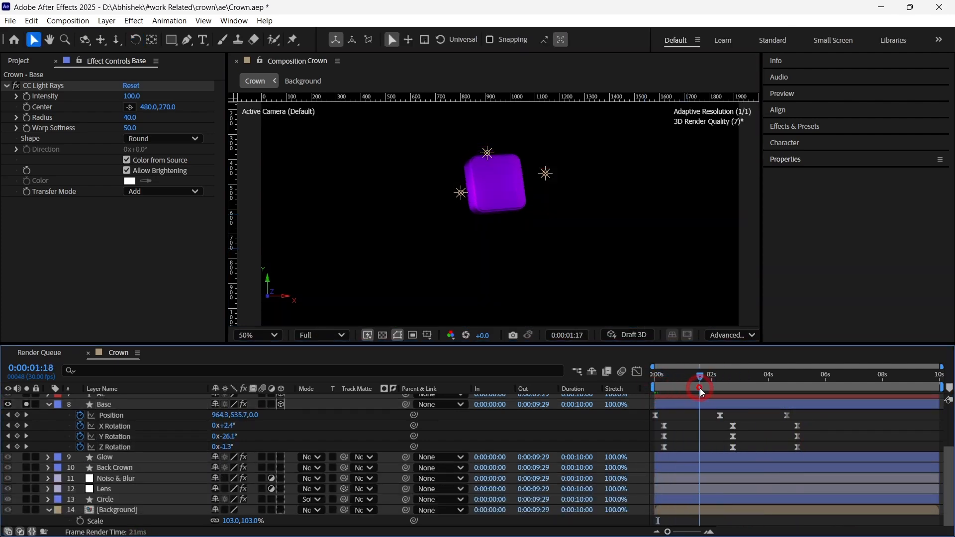
- Try staggering the Base's middle and first rotation keyframes individually and preview the result from the start
{"action": "left_click_drag", "start_coordinate": [735, 447], "coordinate": [739, 448]}
{"action": "left_click_drag", "start_coordinate": [735, 438], "coordinate": [732, 438]}
{"action": "left_click_drag", "start_coordinate": [731, 427], "coordinate": [729, 428]}
{"action": "left_click", "coordinate": [729, 433]}
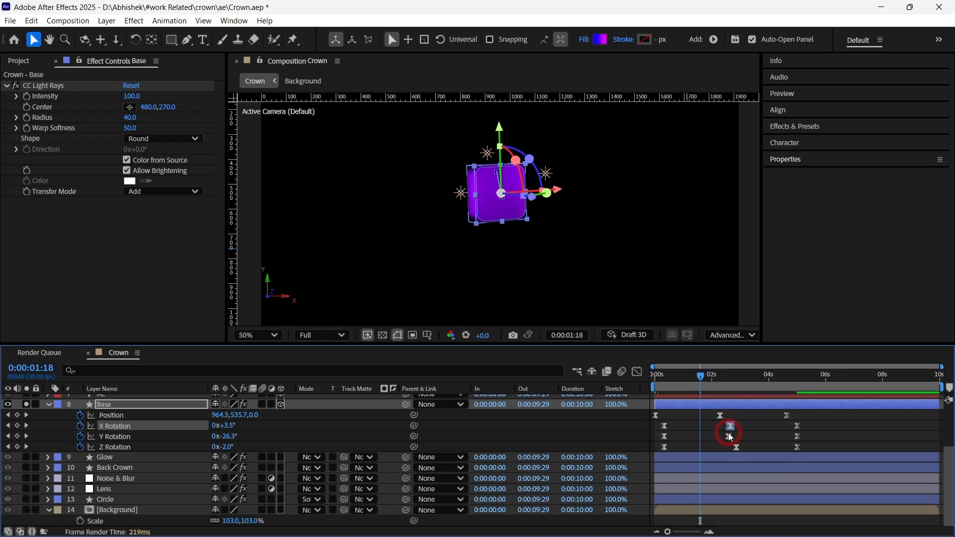
{"action": "left_click_drag", "start_coordinate": [652, 371], "coordinate": [655, 386]}
{"action": "left_click_drag", "start_coordinate": [664, 426], "coordinate": [668, 447]}
{"action": "key", "text": "ctrl+z"}
{"action": "key", "text": "space"}
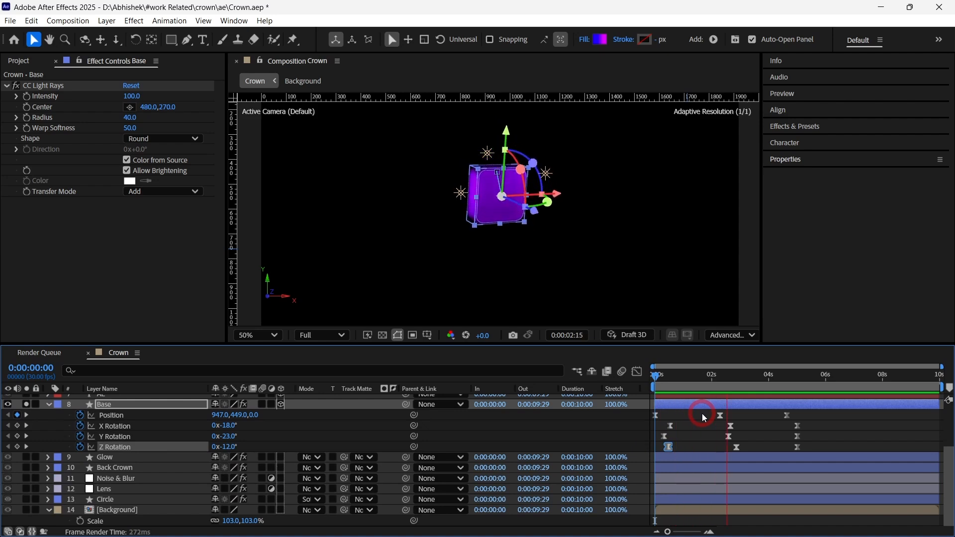
{"action": "left_click", "coordinate": [658, 384]}
{"action": "key", "text": "space"}
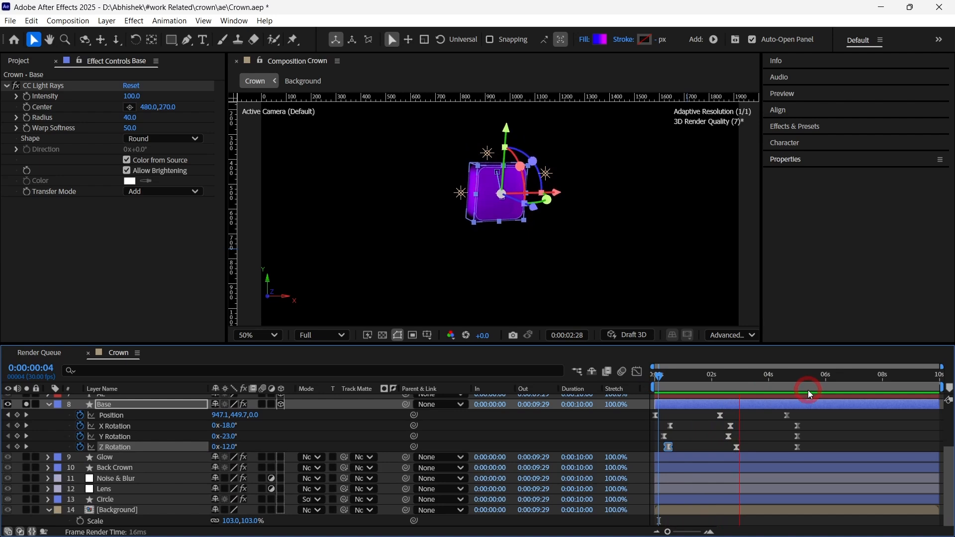
- Try shifting the last X Rotation keyframe to 0:00:05:08, then undo all individual rotation keyframe offsets
{"action": "left_click", "coordinate": [772, 374]}
{"action": "left_click", "coordinate": [806, 426]}
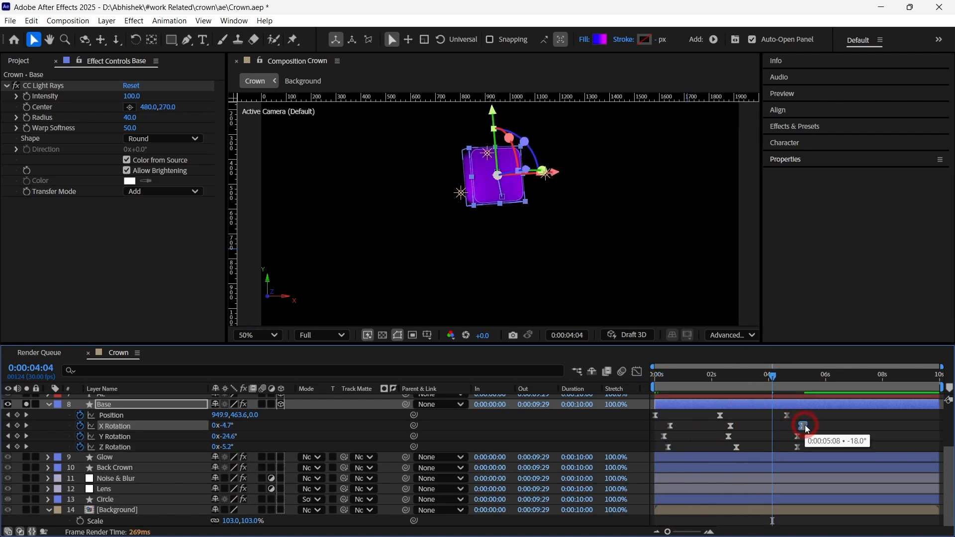
{"action": "left_click", "coordinate": [798, 446]}
{"action": "key", "text": "ctrl+z"}
{"action": "key", "text": "ctrl+z"}
{"action": "key", "text": "ctrl+z"}
{"action": "key", "text": "ctrl+z"}
{"action": "key", "text": "ctrl+z"}
{"action": "key", "text": "ctrl+z"}
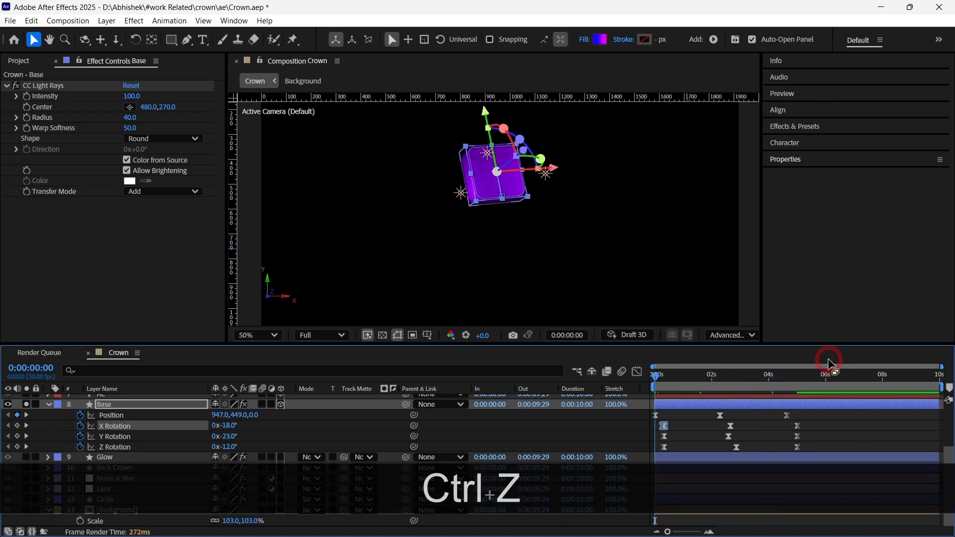
- Shift all of the Base's Z Rotation keyframes 8 frames later and its Y Rotation keyframes 3 frames later, then preview
{"action": "left_click_drag", "start_coordinate": [819, 424], "coordinate": [662, 428]}
{"action": "left_click", "coordinate": [663, 427]}
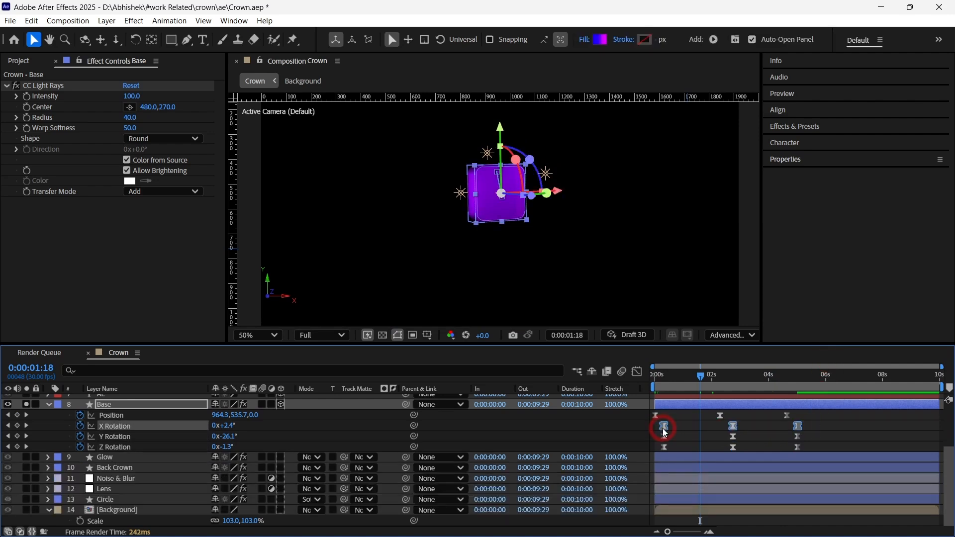
{"action": "mouse_move", "coordinate": [807, 444]}
{"action": "left_mouse_down"}
{"action": "mouse_move", "coordinate": [660, 453]}
{"action": "mouse_move", "coordinate": [807, 436]}
{"action": "left_mouse_up"}
{"action": "left_click_drag", "start_coordinate": [664, 438], "coordinate": [668, 438]}
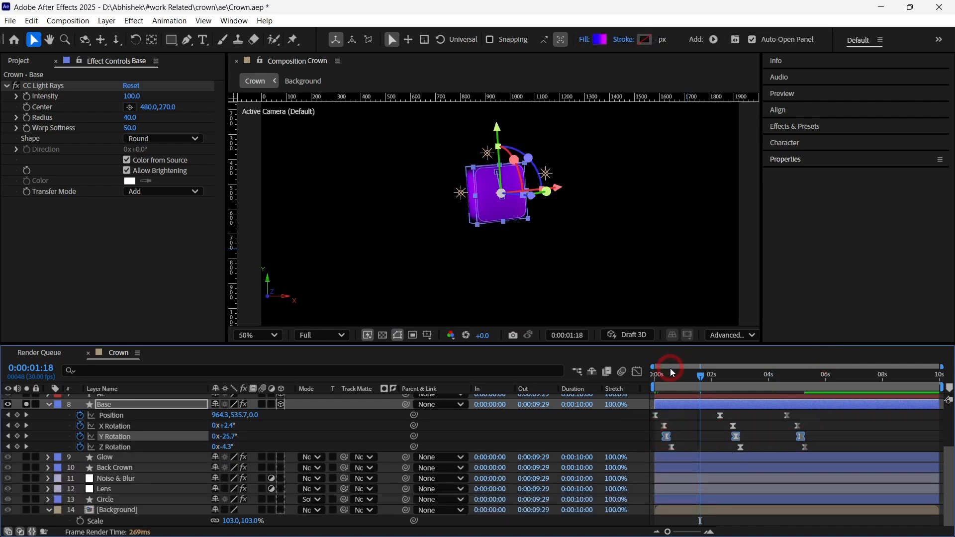
{"action": "key", "text": "space"}
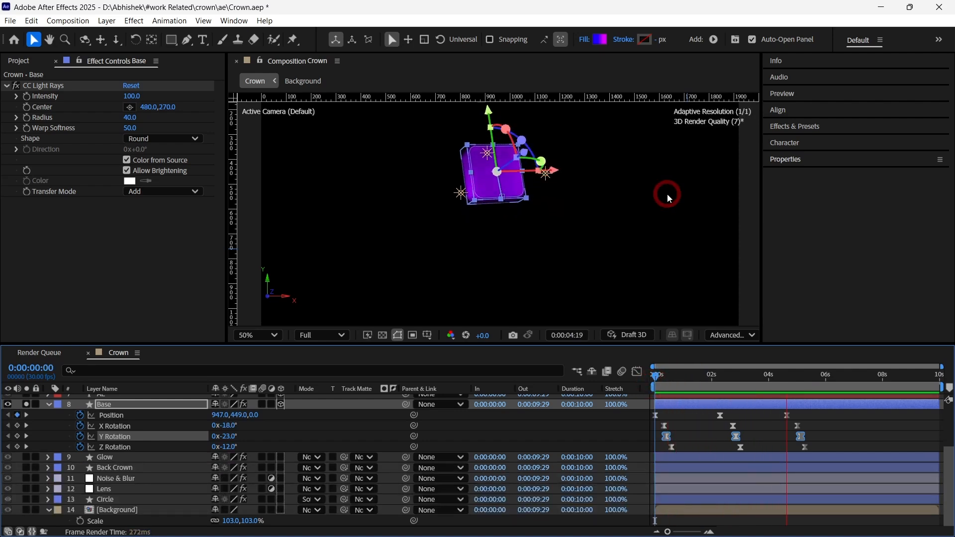
{"action": "left_click", "coordinate": [800, 388]}
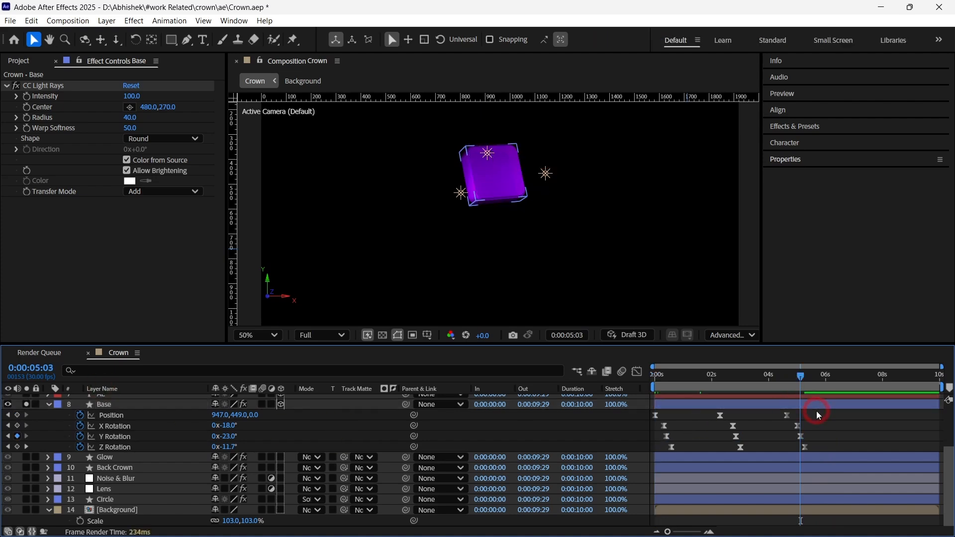
- Copy the Base's Position keyframes and step from the first to the middle one in ten-frame jumps to gauge their spacing
{"action": "left_click_drag", "start_coordinate": [817, 411], "coordinate": [641, 420]}
{"action": "key", "text": "ctrl+c"}
{"action": "left_click", "coordinate": [8, 415]}
{"action": "left_click_drag", "start_coordinate": [675, 387], "coordinate": [637, 388]}
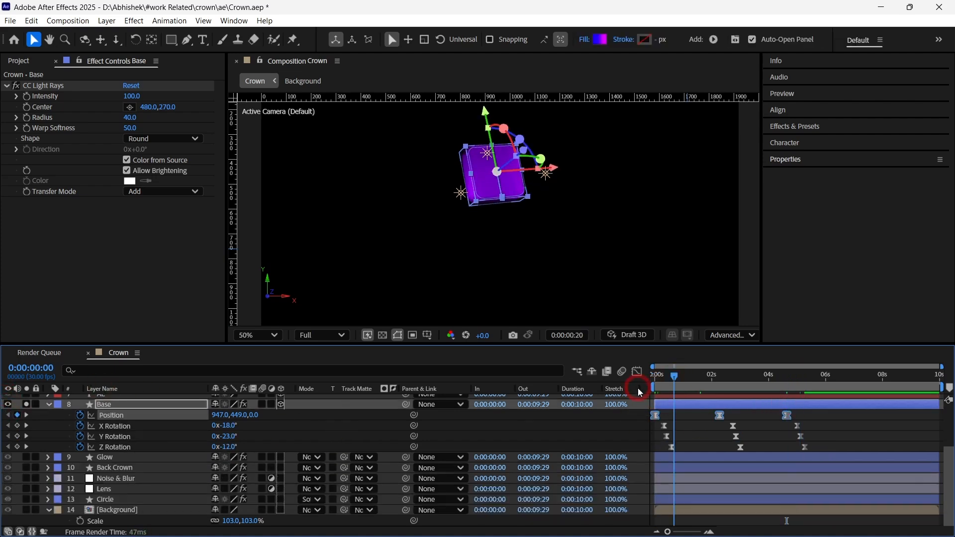
{"action": "key", "text": "shift+Page_Down"}
{"action": "left_click", "coordinate": [782, 414]}
{"action": "key", "text": "shift+Page_Down"}
{"action": "key", "text": "shift+Page_Down"}
{"action": "key", "text": "shift+Page_Down"}
{"action": "key", "text": "shift+Page_Down"}
{"action": "key", "text": "shift+Page_Down"}
{"action": "key", "text": "shift+Page_Down"}
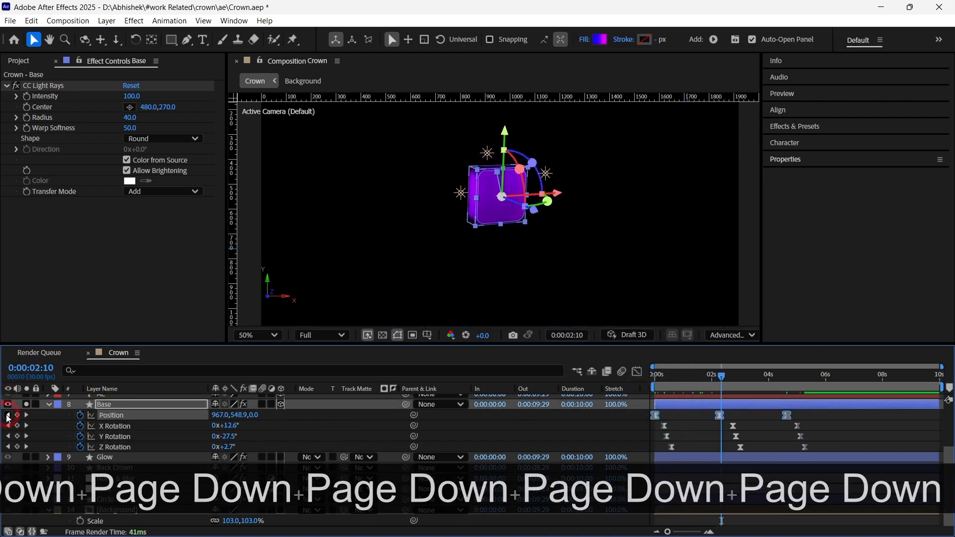
- Try pasting the Base's middle and last Position keyframes at 0:00:06:29, then undo the paste
{"action": "key", "text": "shift+Page_Down"}
{"action": "key", "text": "shift+Page_Down"}
{"action": "key", "text": "shift+Page_Down"}
{"action": "key", "text": "shift+Page_Down"}
{"action": "key", "text": "shift+Page_Down"}
{"action": "key", "text": "shift+Page_Down"}
{"action": "key", "text": "shift+Page_Down"}
{"action": "key", "text": "shift+Page_Down"}
{"action": "key", "text": "shift+Page_Down"}
{"action": "key", "text": "shift+Page_Down"}
{"action": "key", "text": "shift+Page_Down"}
{"action": "key", "text": "shift+Page_Down"}
{"action": "key", "text": "shift+Page_Down"}
{"action": "key", "text": "shift+Page_Down"}
{"action": "left_click", "coordinate": [723, 415]}
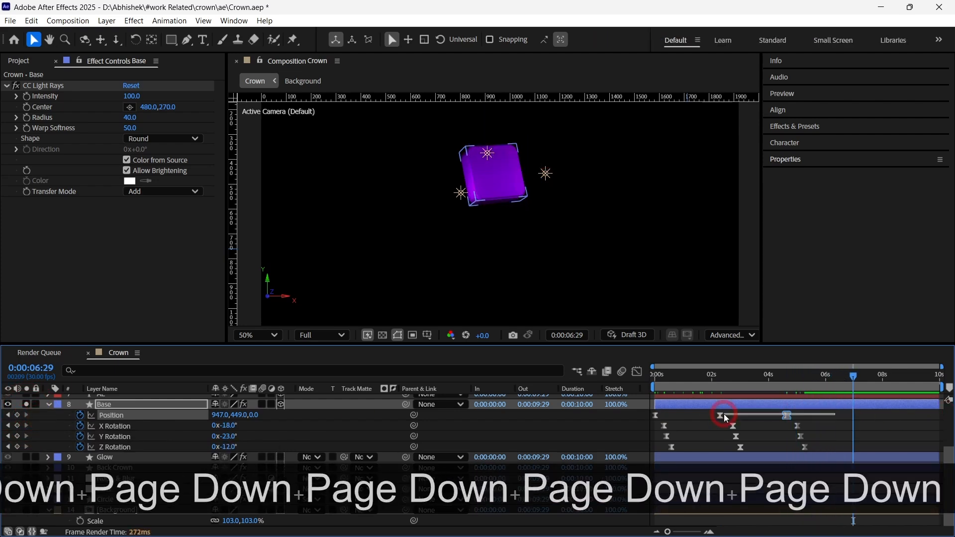
{"action": "key", "text": "ctrl+v"}
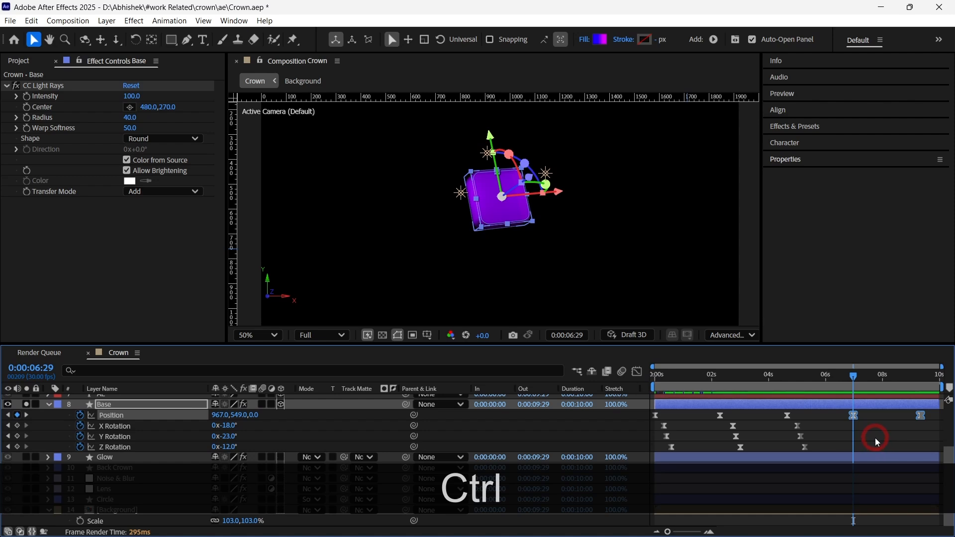
{"action": "key", "text": "ctrl+z"}
- Examine the frames between the Base's last Position keyframe and its last Z Rotation keyframe for a suitable repeat point
{"action": "left_click", "coordinate": [790, 368]}
{"action": "left_click", "coordinate": [793, 402]}
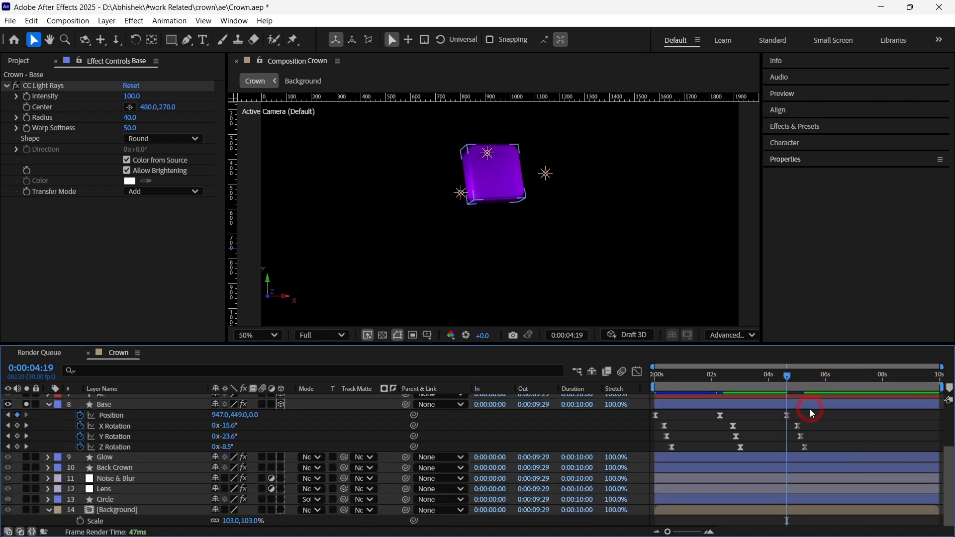
{"action": "left_click", "coordinate": [27, 446]}
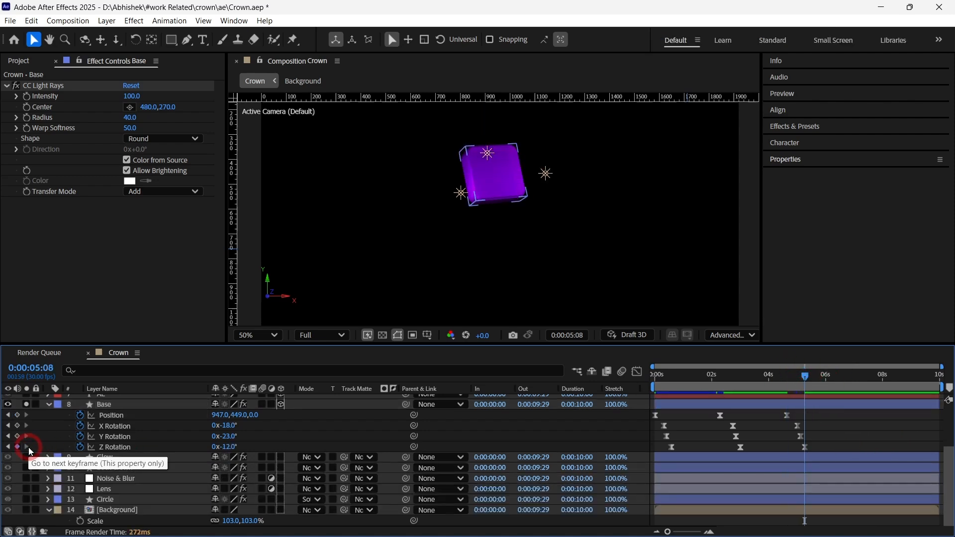
{"action": "scroll", "coordinate": [814, 455], "scroll_direction": "up", "scroll_amount": 2}
{"action": "key", "text": "Page_Down"}
{"action": "key", "text": "Page_Up"}
{"action": "key", "text": "Page_Up"}
{"action": "key", "text": "Page_Up"}
{"action": "key", "text": "Page_Up"}
{"action": "key", "text": "Page_Up"}
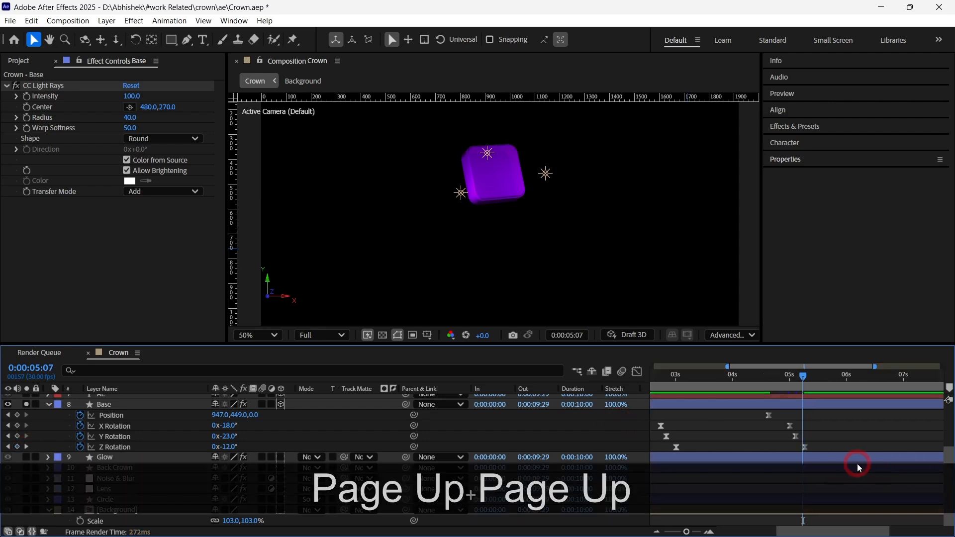
{"action": "key", "text": "Page_Up"}
{"action": "key", "text": "Page_Up"}
{"action": "key", "text": "Page_Up"}
{"action": "scroll", "coordinate": [843, 440], "scroll_direction": "down", "scroll_amount": 3}
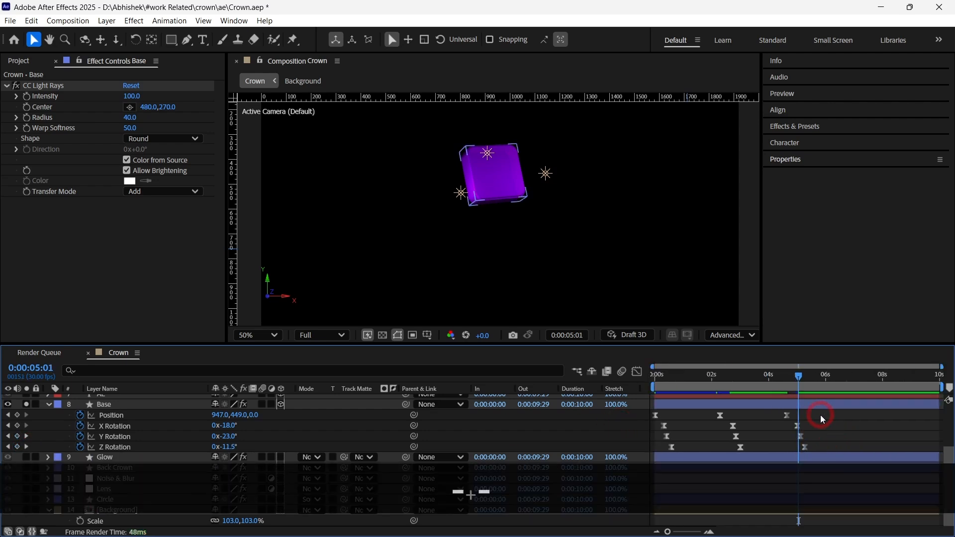
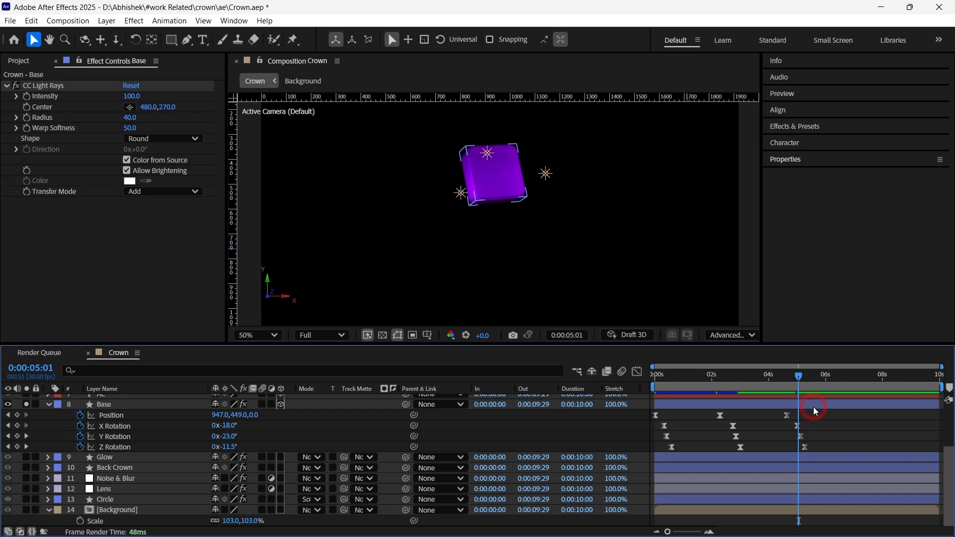
- Go to the last Z Rotation keyframe and copy all three of the Base's Position keyframes
{"action": "left_click", "coordinate": [27, 447]}
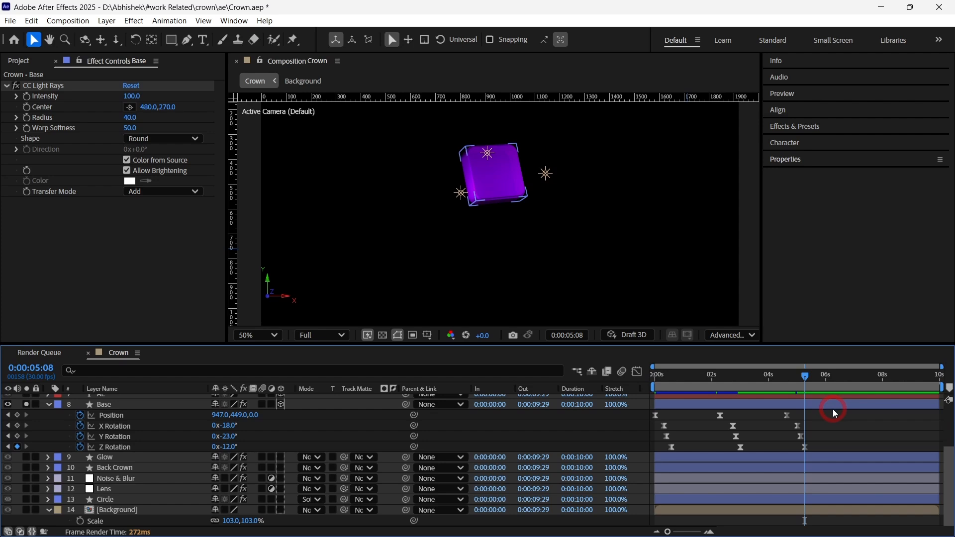
{"action": "left_click_drag", "start_coordinate": [832, 409], "coordinate": [650, 417]}
{"action": "key", "text": "ctrl+c"}
- Try pasting the Position keyframes at 0:00:05:08 and then at 0:00:05:00, undoing each paste
{"action": "key", "text": "ctrl+v"}
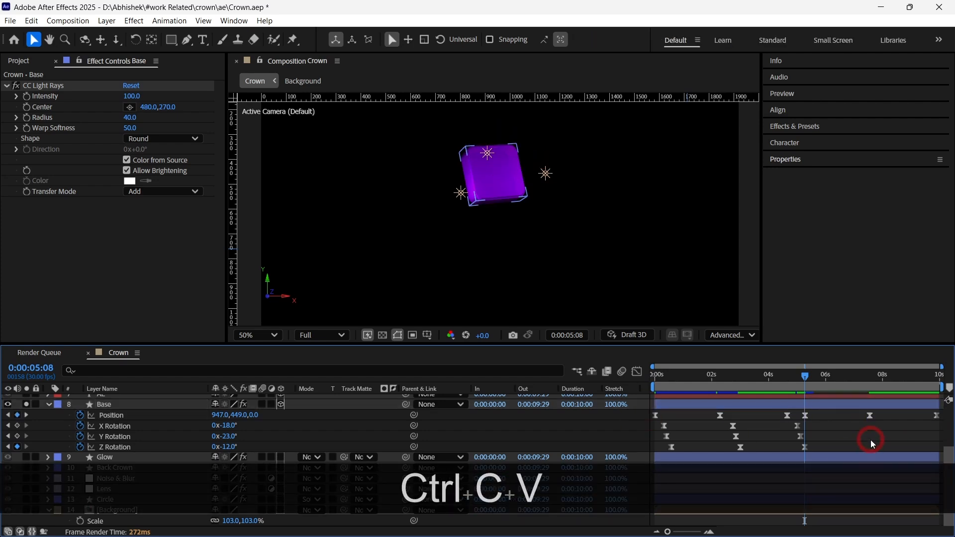
{"action": "key", "text": "ctrl+z"}
{"action": "key", "text": "Page_Up"}
{"action": "key", "text": "Page_Up"}
{"action": "key", "text": "Page_Up"}
{"action": "key", "text": "Page_Up"}
{"action": "key", "text": "Page_Up"}
{"action": "key", "text": "Page_Up"}
{"action": "key", "text": "Page_Up"}
{"action": "key", "text": "Page_Up"}
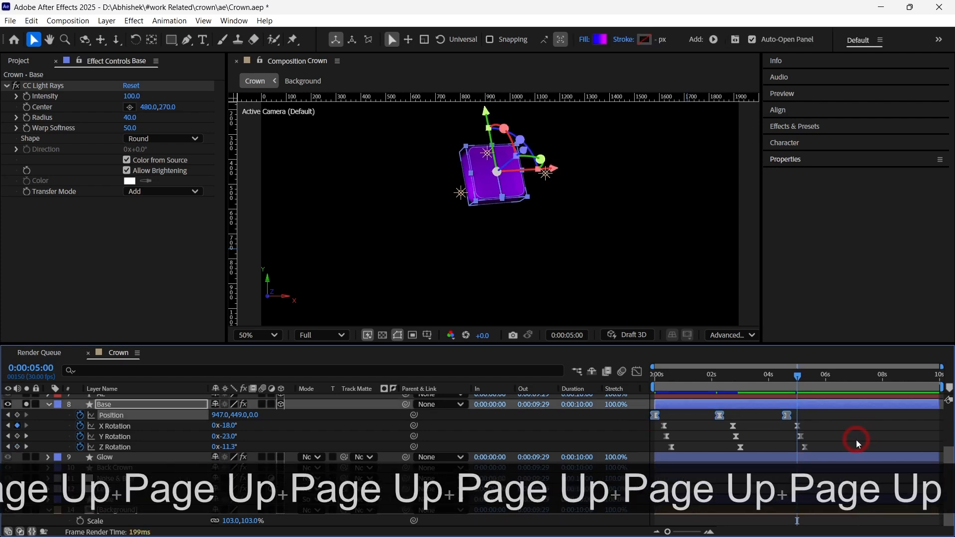
{"action": "key", "text": "ctrl+v"}
{"action": "left_click_drag", "start_coordinate": [931, 374], "coordinate": [942, 376]}
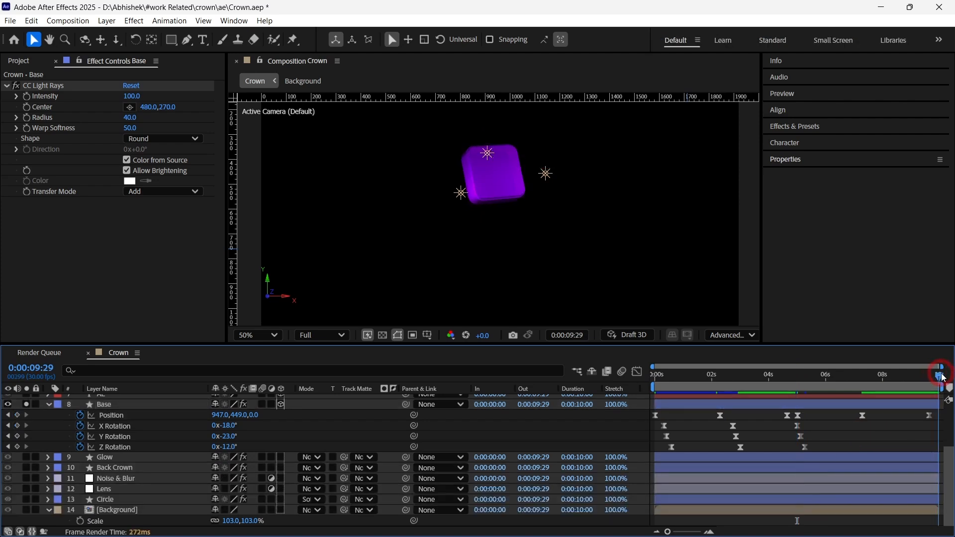
{"action": "key", "text": "ctrl+z"}
- Paste the copied Position keyframes on the Base at 0:00:05:10 to repeat the floating motion
{"action": "left_click_drag", "start_coordinate": [797, 382], "coordinate": [808, 430]}
{"action": "key", "text": "ctrl+v"}
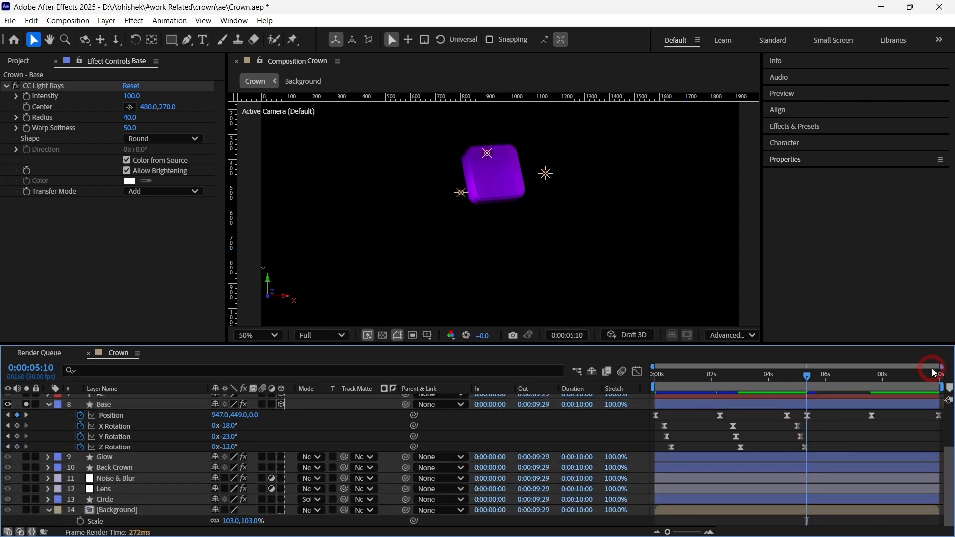
- Try repeating the tilt by pasting copies of the Base's X, Y and Z Rotation keyframes from 0:00:05:21
{"action": "left_click_drag", "start_coordinate": [934, 375], "coordinate": [654, 461]}
{"action": "key", "text": "ctrl+c"}
{"action": "key", "text": "ctrl+v"}
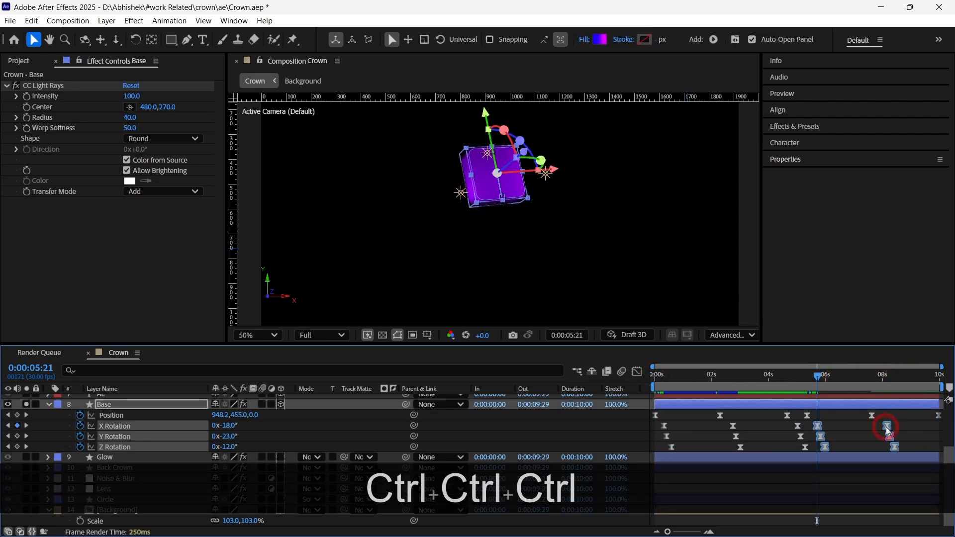
{"action": "left_click_drag", "start_coordinate": [887, 427], "coordinate": [877, 428]}
{"action": "left_click_drag", "start_coordinate": [810, 427], "coordinate": [819, 429]}
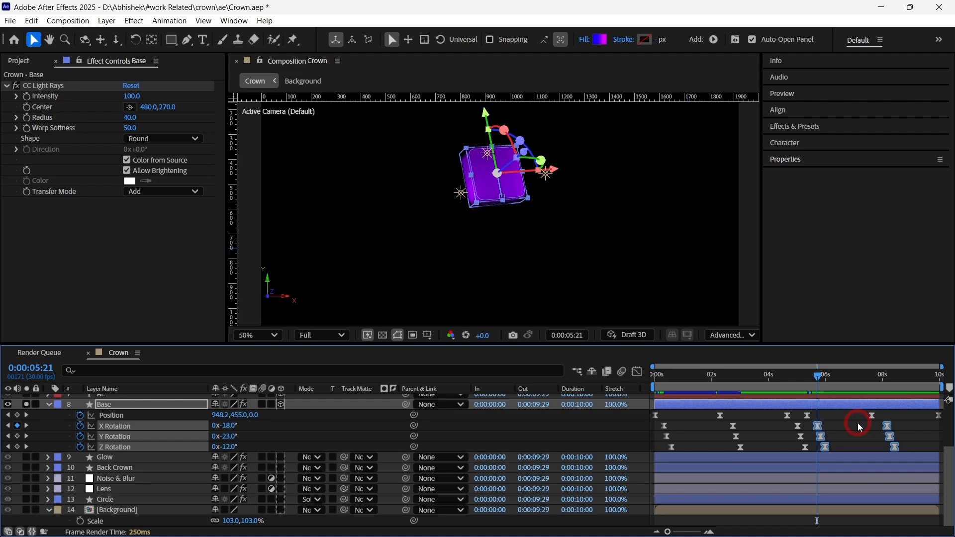
- Undo the pasted rotation keyframes and the earlier Position keyframe paste on the Base
{"action": "key", "text": "ctrl+z"}
{"action": "key", "text": "ctrl+z"}
{"action": "key", "text": "ctrl+z"}
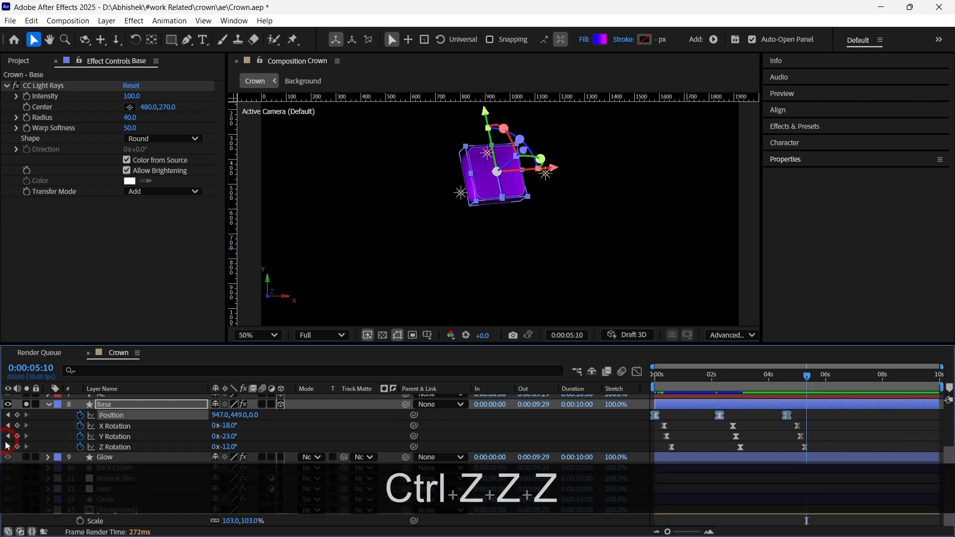
- Retime the Base's rotation keyframes so that the last Z Rotation keyframe falls at 0:00:05:00
{"action": "key", "text": "Page_Up"}
{"action": "key", "text": "Page_Up"}
{"action": "key", "text": "Page_Up"}
{"action": "key", "text": "Page_Up"}
{"action": "key", "text": "Page_Up"}
{"action": "key", "text": "Page_Up"}
{"action": "key", "text": "Page_Up"}
{"action": "key", "text": "Page_Up"}
{"action": "key", "text": "Page_Up"}
{"action": "key", "text": "Page_Up"}
{"action": "key", "text": "equal"}
{"action": "key", "text": "equal"}
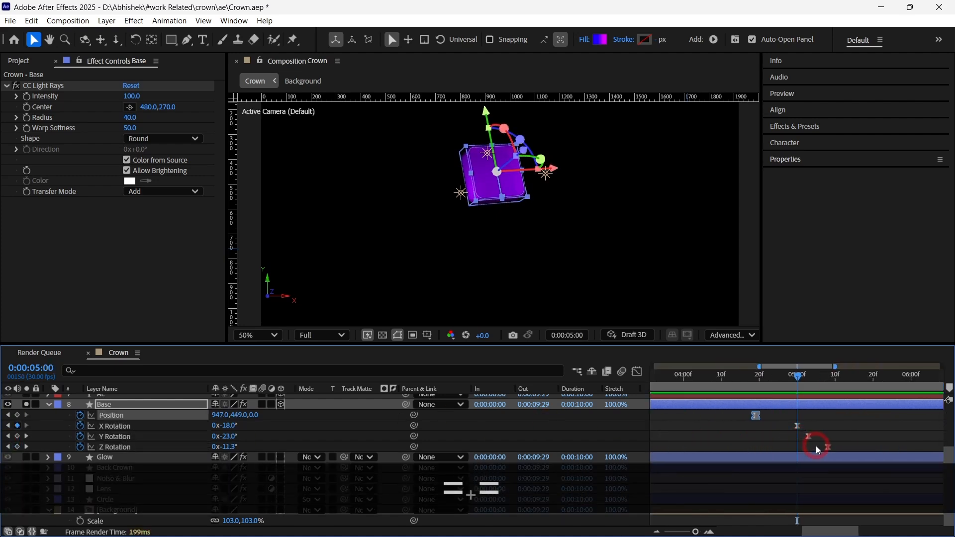
{"action": "key", "text": "minus"}
{"action": "key", "text": "minus"}
{"action": "left_click_drag", "start_coordinate": [828, 423], "coordinate": [687, 449]}
{"action": "key", "text": "equal"}
{"action": "key", "text": "equal"}
{"action": "left_click_drag", "start_coordinate": [828, 448], "coordinate": [800, 452]}
{"action": "left_click", "coordinate": [813, 431]}
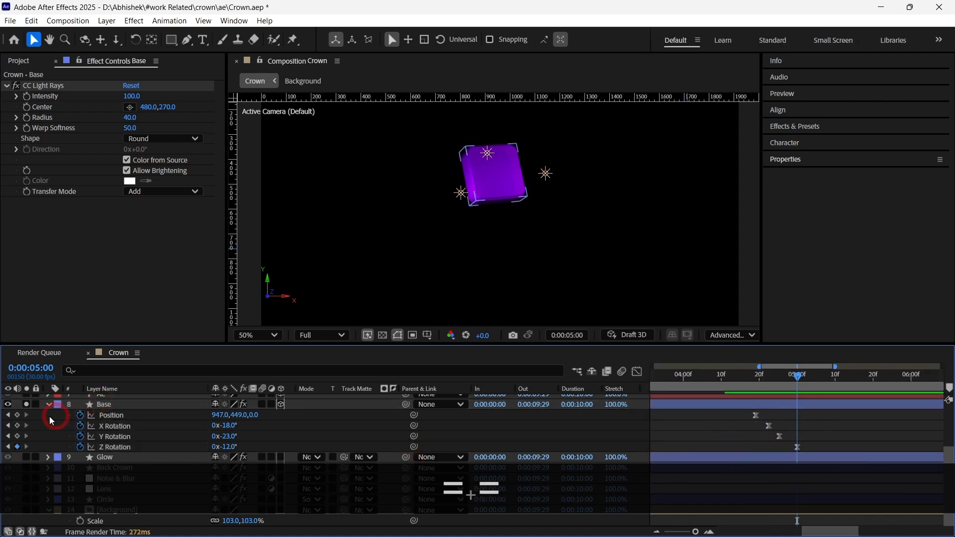
- Add Position, X Rotation and Y Rotation keyframes on the Base at 0:00:05:00
{"action": "left_click", "coordinate": [17, 415]}
{"action": "left_click", "coordinate": [17, 426]}
{"action": "left_click", "coordinate": [17, 437]}
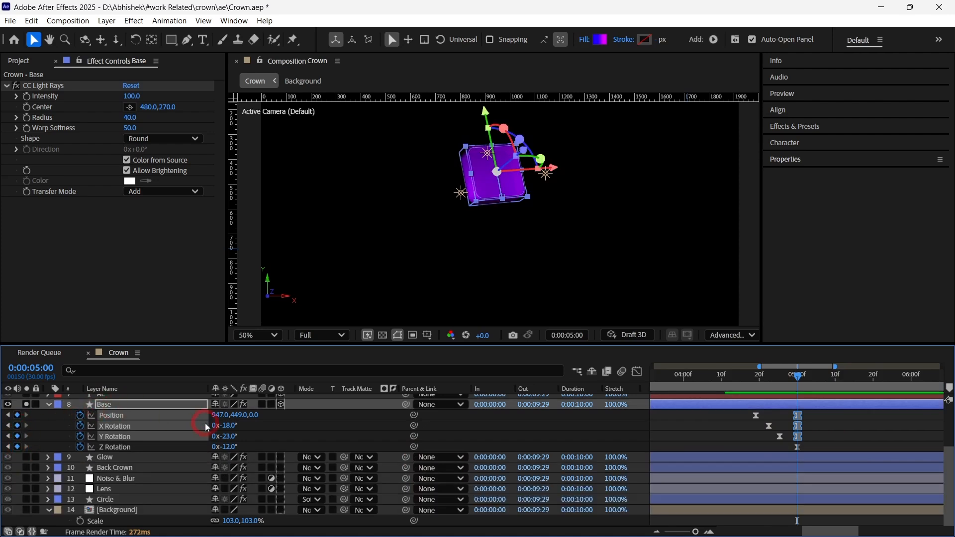
- Add a loopOut() expression to the Base's Position and copy the expression text
{"action": "left_click", "coordinate": [79, 415], "text": "alt"}
{"action": "type", "text": "loo"}
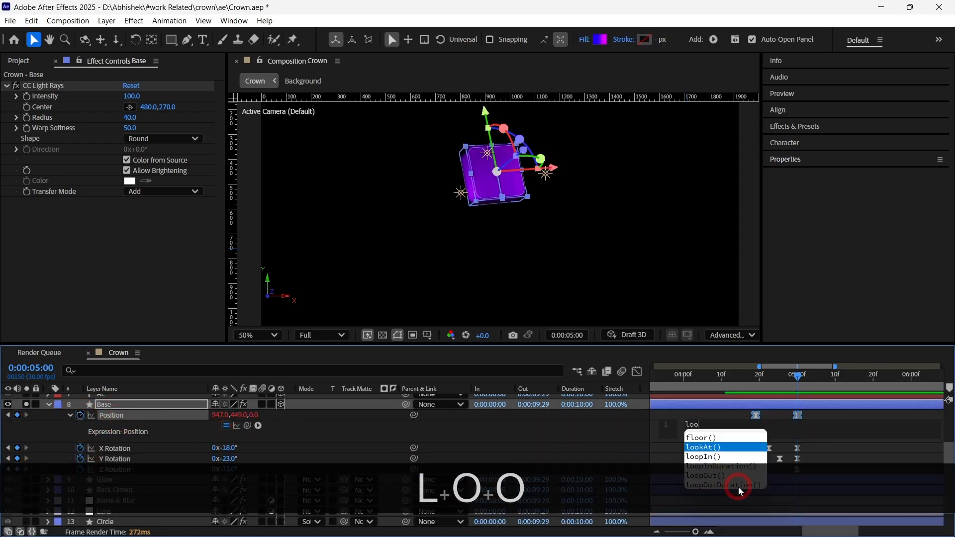
{"action": "left_click", "coordinate": [732, 476]}
{"action": "key", "text": "ctrl+a"}
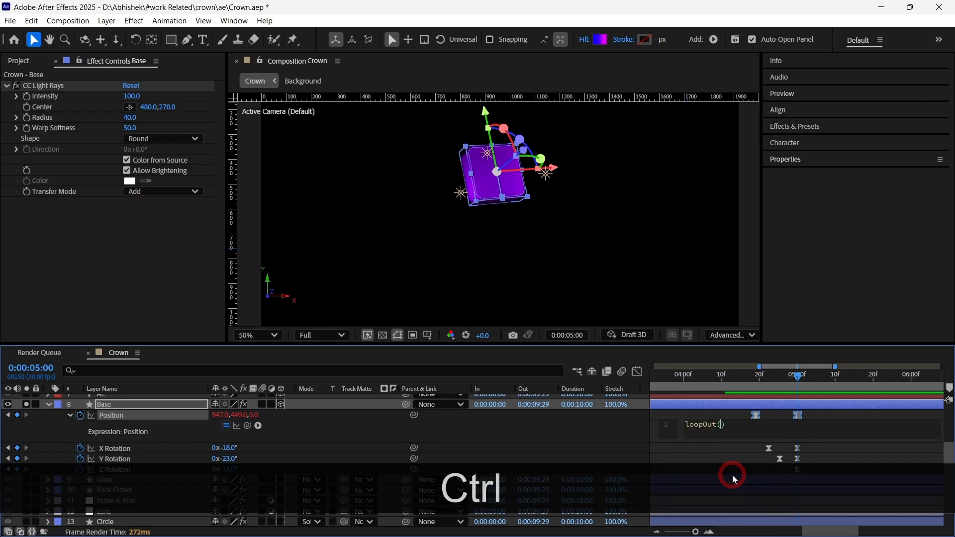
{"action": "key", "text": "ctrl+c"}
{"action": "left_click", "coordinate": [490, 438]}
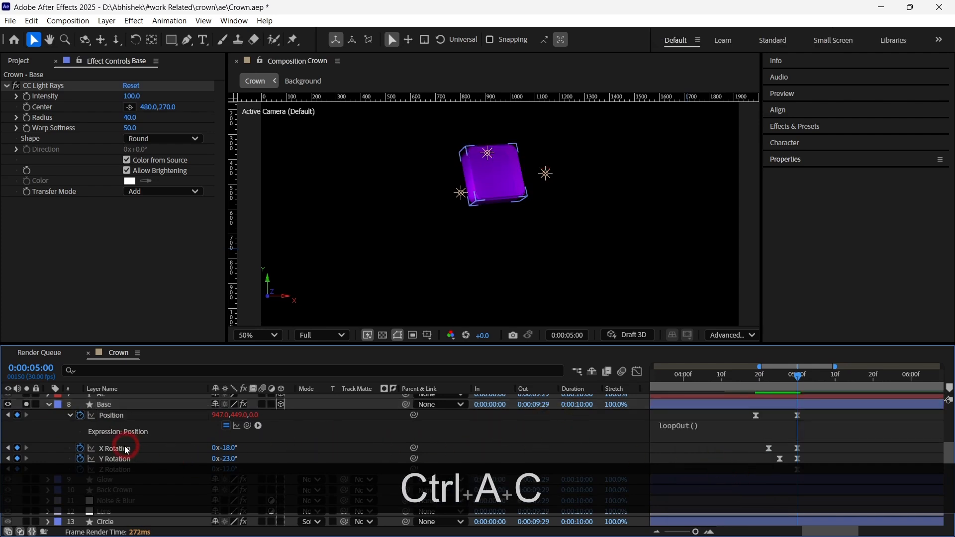
- Paste the loopOut() expression onto the Base's X Rotation and Y Rotation
{"action": "left_click", "coordinate": [82, 446]}
{"action": "key", "text": "ctrl+alt+v"}
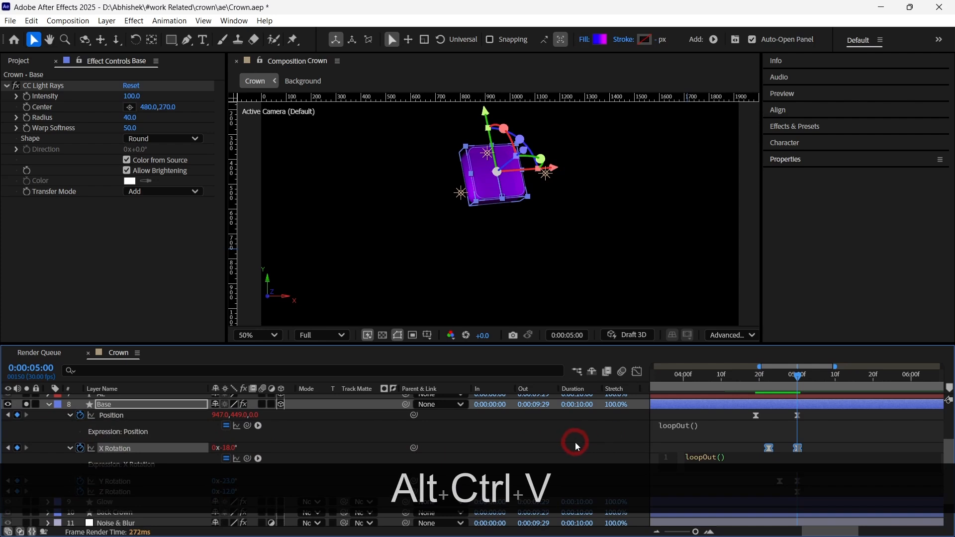
{"action": "left_click", "coordinate": [573, 443]}
{"action": "scroll", "coordinate": [94, 451], "scroll_direction": "down", "scroll_amount": 3}
{"action": "left_click", "coordinate": [84, 437]}
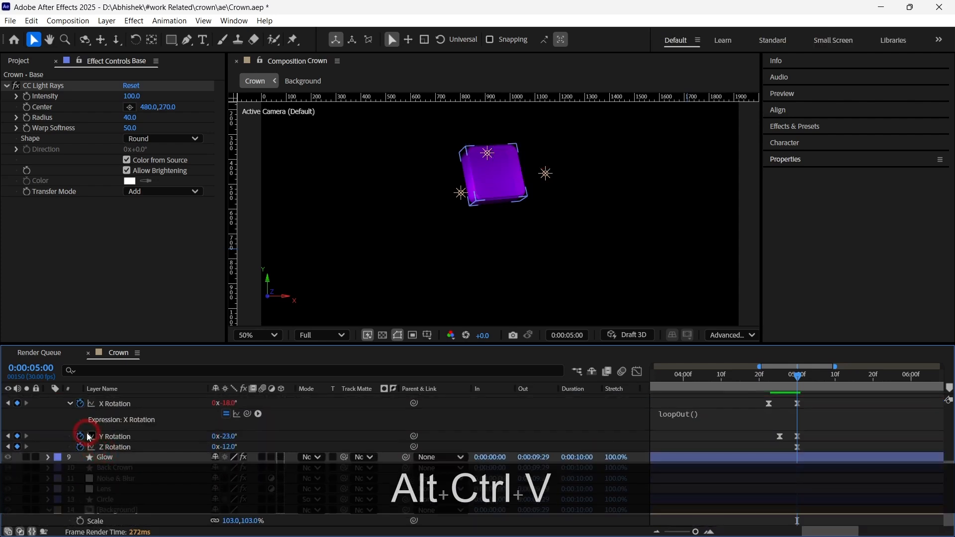
{"action": "key", "text": "ctrl+alt+v"}
{"action": "left_click", "coordinate": [417, 452]}
{"action": "left_click", "coordinate": [542, 439]}
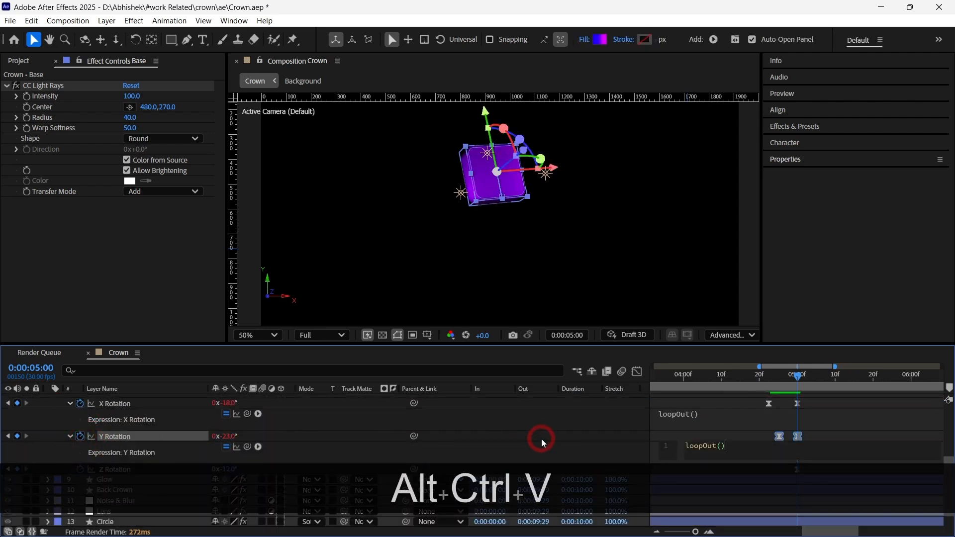
{"action": "left_click", "coordinate": [320, 425]}
{"action": "scroll", "coordinate": [209, 435], "scroll_direction": "down", "scroll_amount": 1}
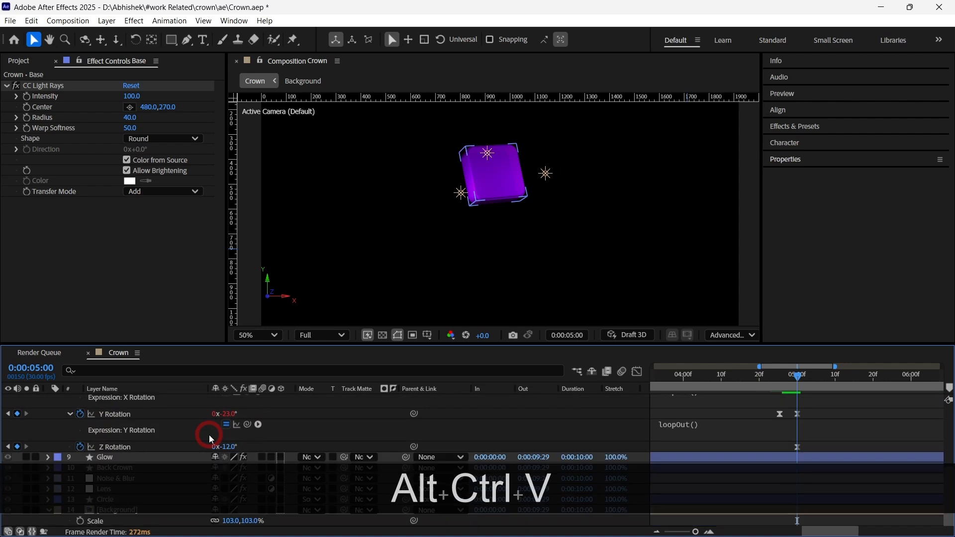
- Paste the loopOut() expression onto the Base's Z Rotation and collapse the layer's properties
{"action": "left_click", "coordinate": [80, 447], "text": "alt"}
{"action": "key", "text": "ctrl+alt+v"}
{"action": "left_click", "coordinate": [563, 427]}
{"action": "left_click", "coordinate": [634, 426]}
{"action": "scroll", "coordinate": [189, 440], "scroll_direction": "up", "scroll_amount": 4}
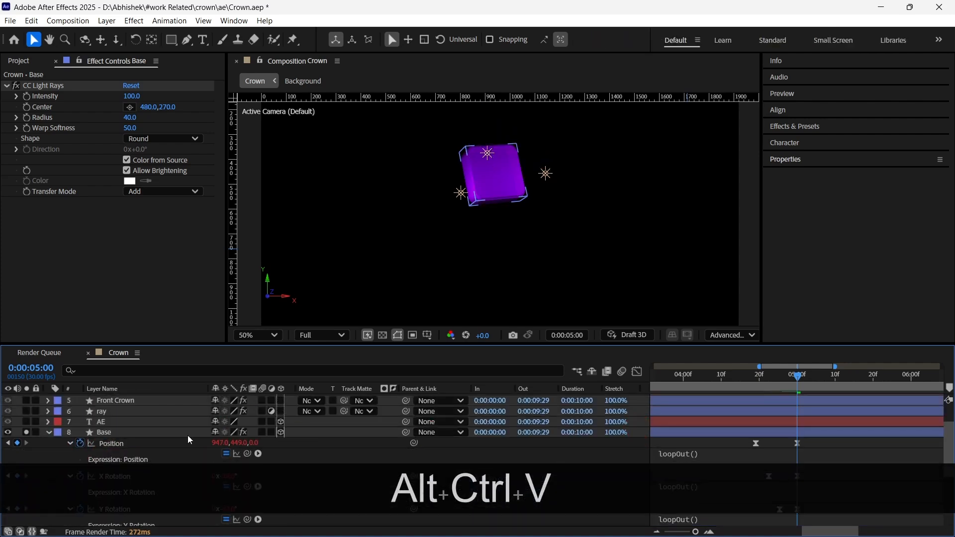
{"action": "left_click", "coordinate": [50, 435]}
{"action": "left_click", "coordinate": [798, 401]}
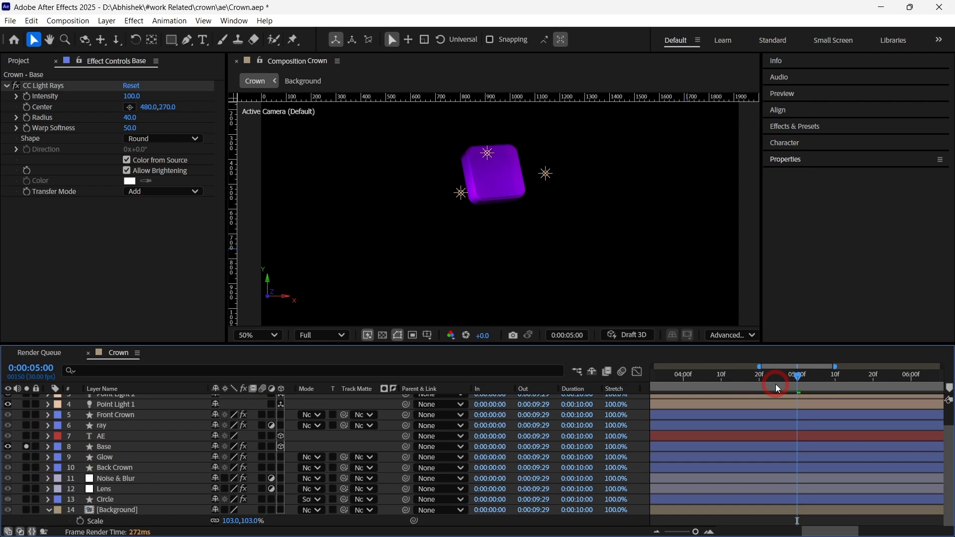
- Reveal the Base's keyframes and preview its looping motion from the start of the composition
{"action": "key", "text": ";"}
{"action": "left_click", "coordinate": [134, 446]}
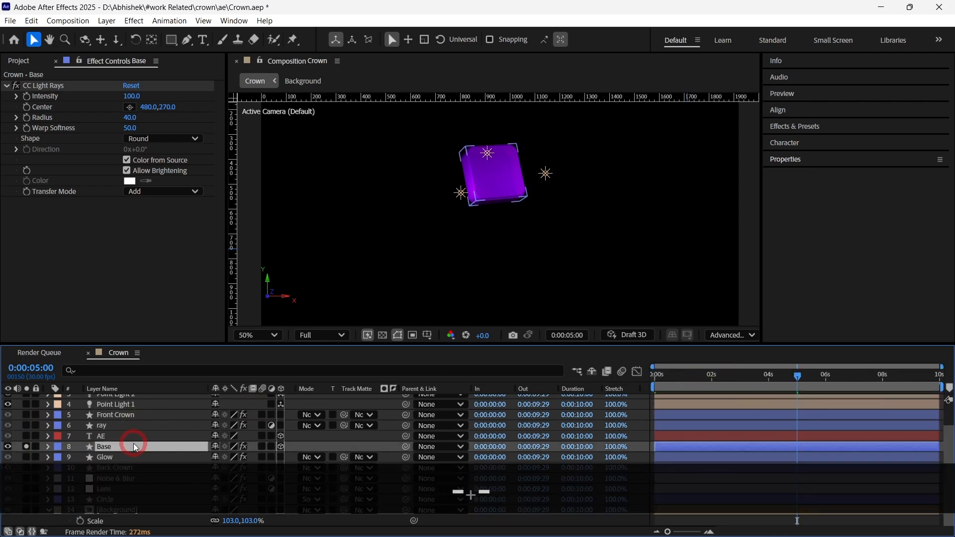
{"action": "key", "text": "u"}
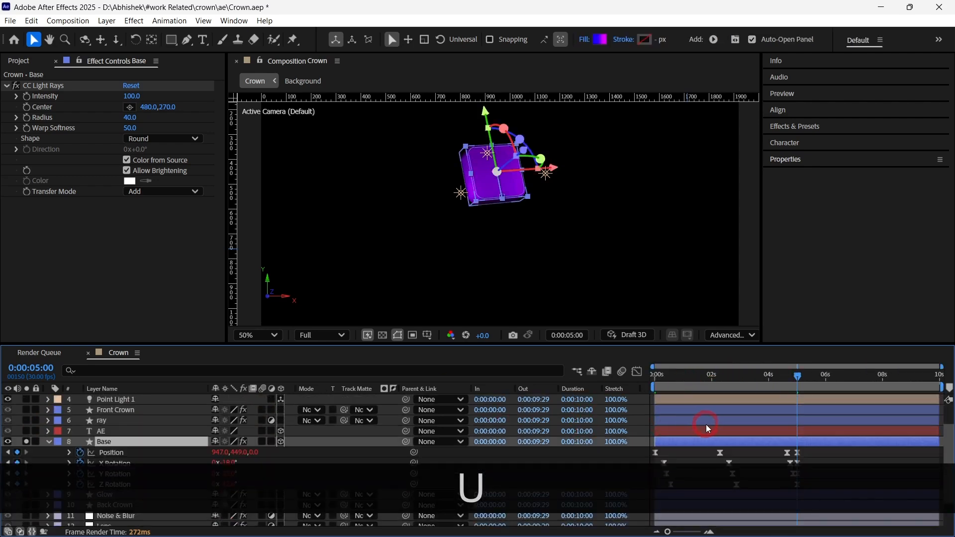
{"action": "left_click_drag", "start_coordinate": [689, 384], "coordinate": [608, 398]}
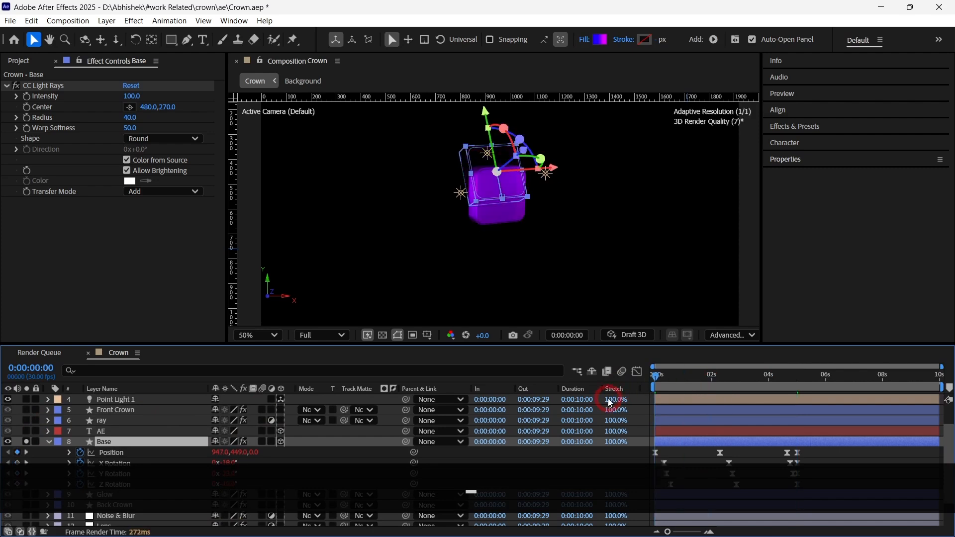
{"action": "key", "text": "space"}
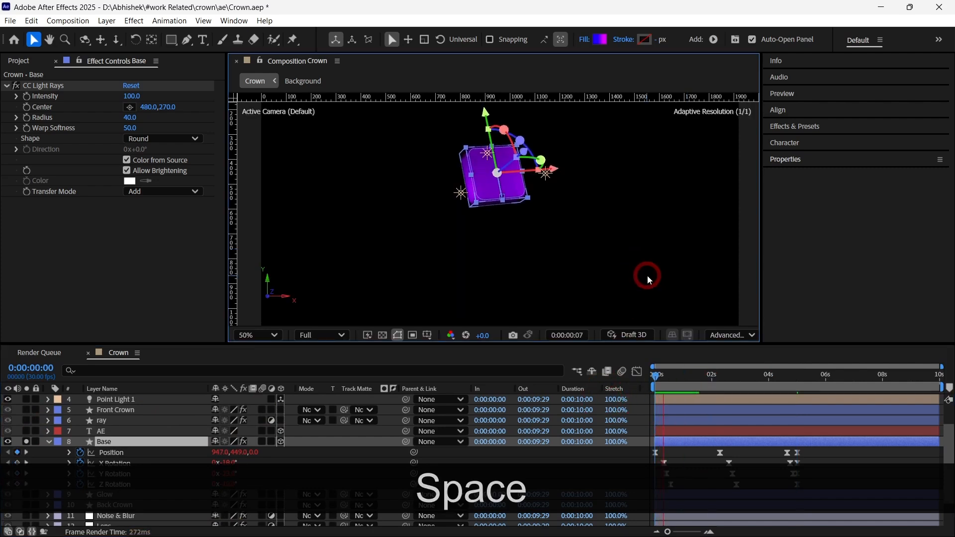
{"action": "left_click", "coordinate": [648, 382]}
{"action": "left_click", "coordinate": [645, 234]}
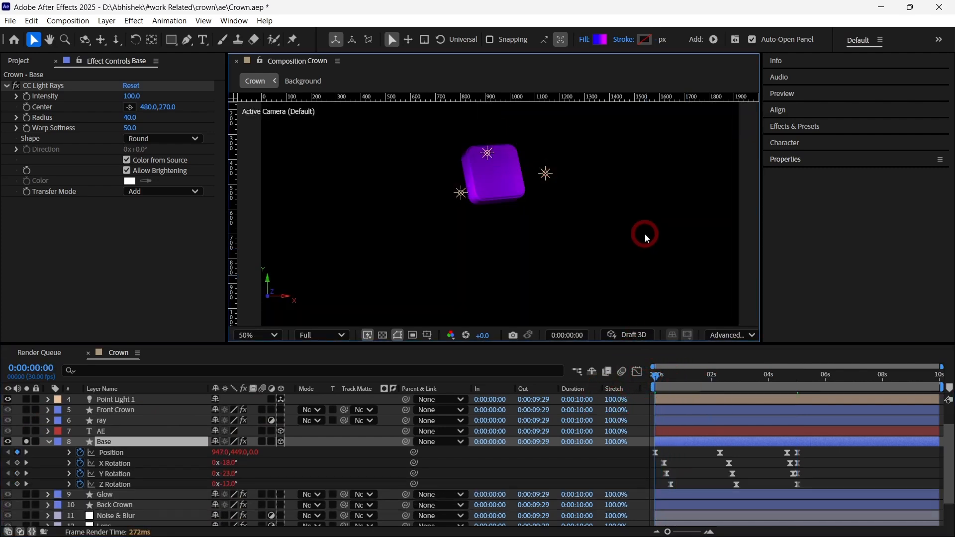
{"action": "key", "text": "space"}
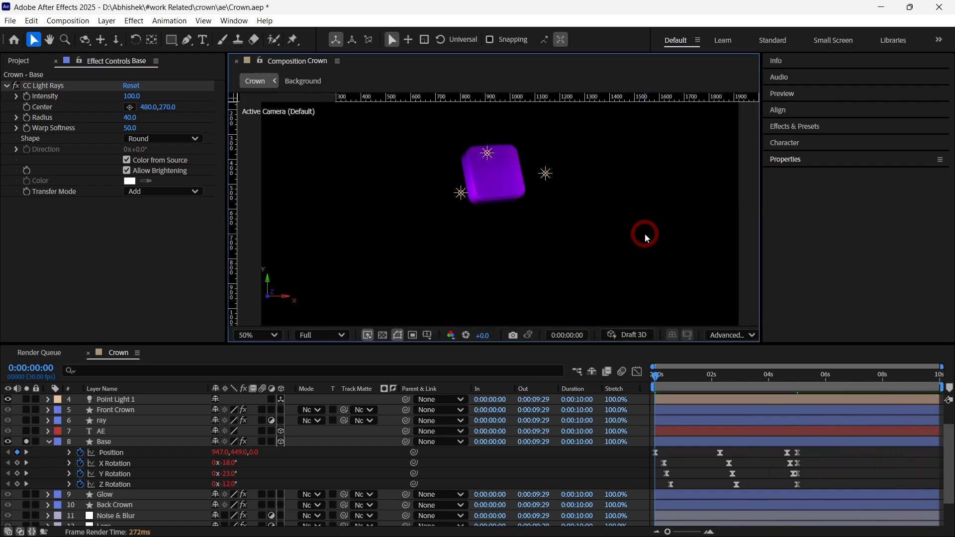
{"action": "key", "text": "space"}
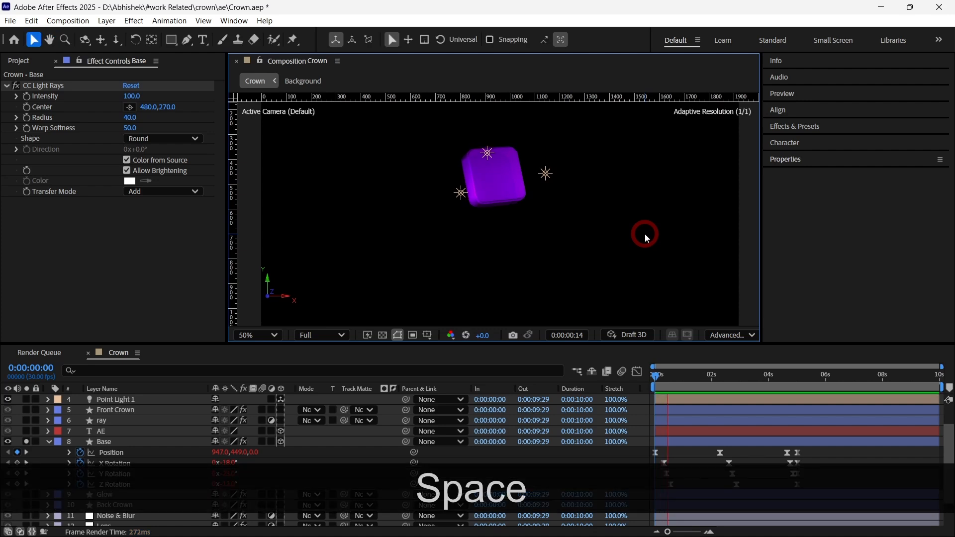
{"action": "scroll", "coordinate": [718, 402], "scroll_direction": "down", "scroll_amount": 2}
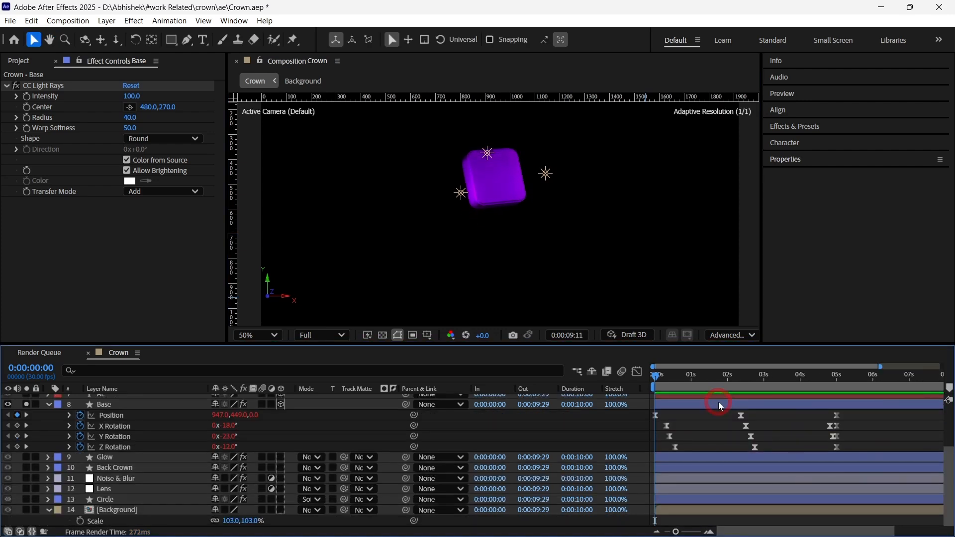
{"action": "key", "text": "space"}
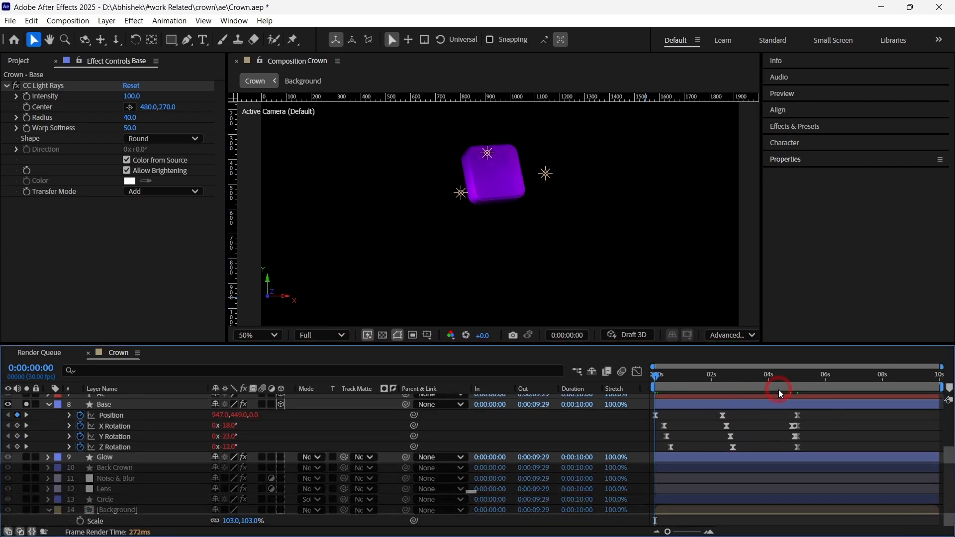
- Go to 0:00:03:00, collapse the Base layer and turn off its solo to show the full scene
{"action": "left_click_drag", "start_coordinate": [778, 389], "coordinate": [742, 381]}
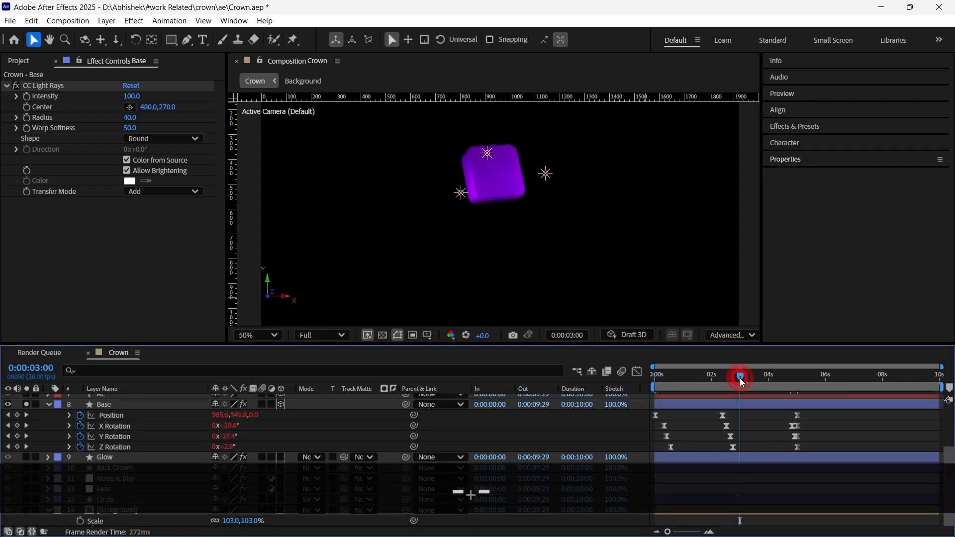
{"action": "left_click", "coordinate": [597, 233]}
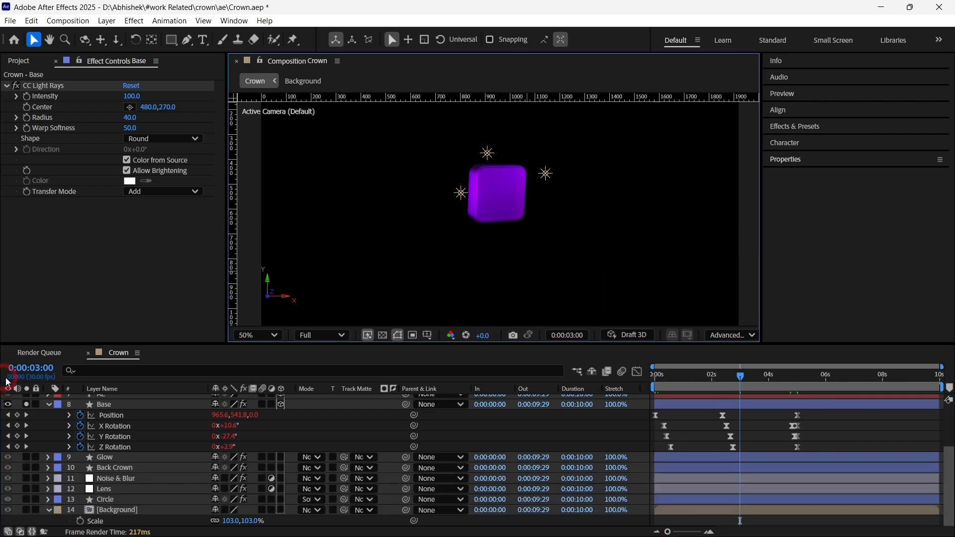
{"action": "left_click", "coordinate": [59, 409]}
{"action": "left_click", "coordinate": [50, 405]}
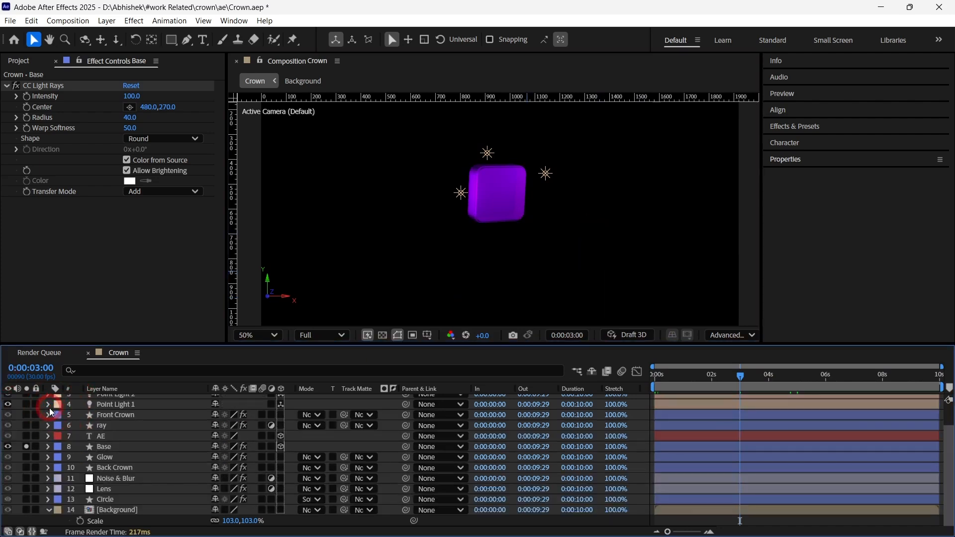
{"action": "left_click", "coordinate": [28, 447]}
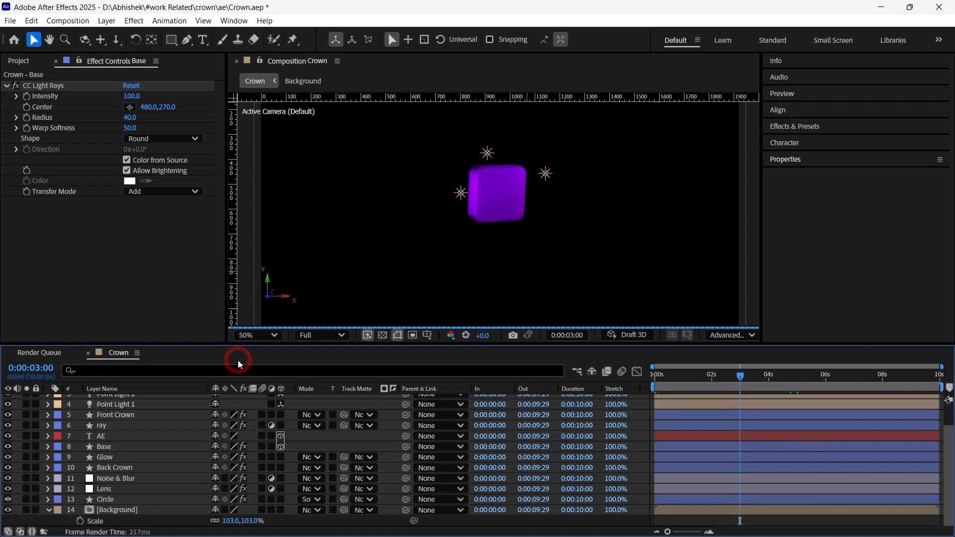
{"action": "left_click", "coordinate": [575, 242]}
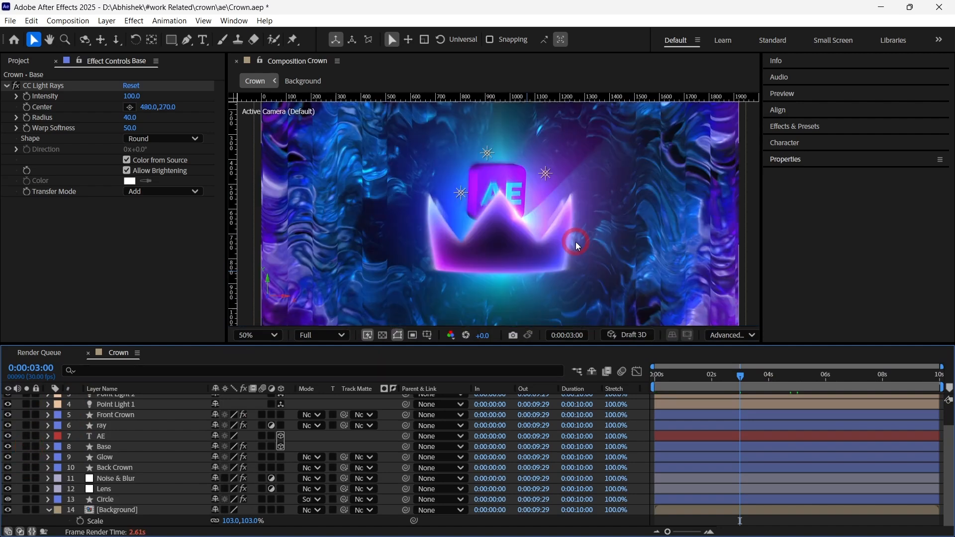
{"action": "key", "text": "comma"}
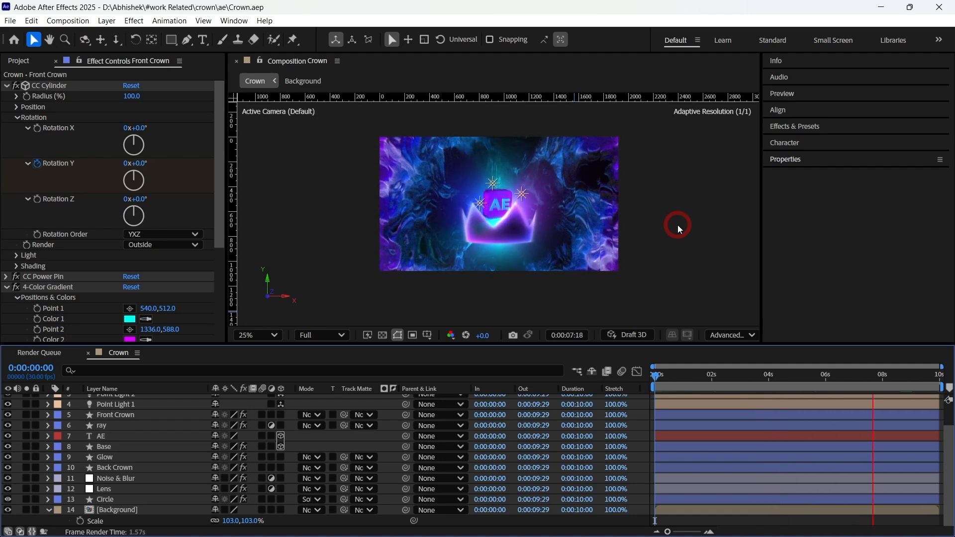
- Set the Wave Speed of the Noise & Blur layer's Wave Warp effect to 0.2
{"action": "left_click", "coordinate": [181, 479]}
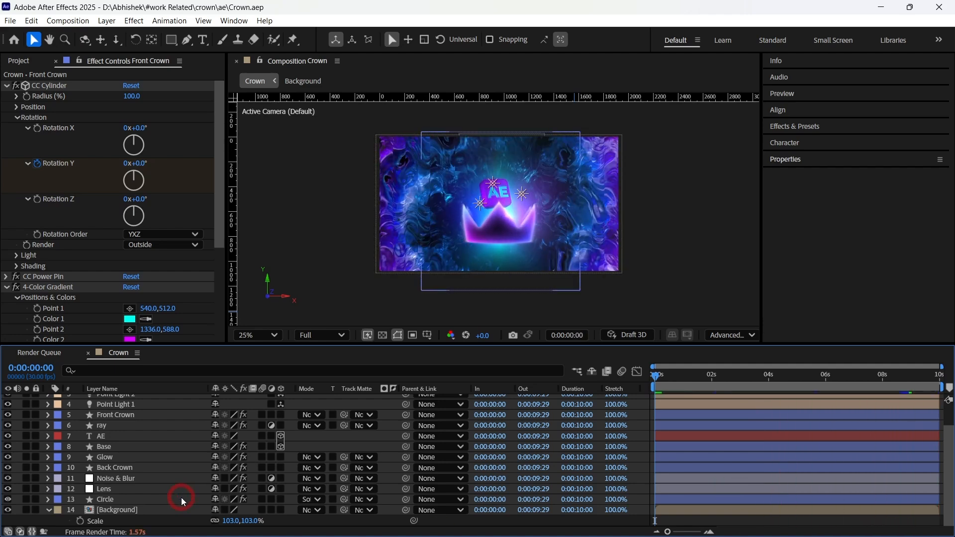
{"action": "left_click", "coordinate": [155, 259]}
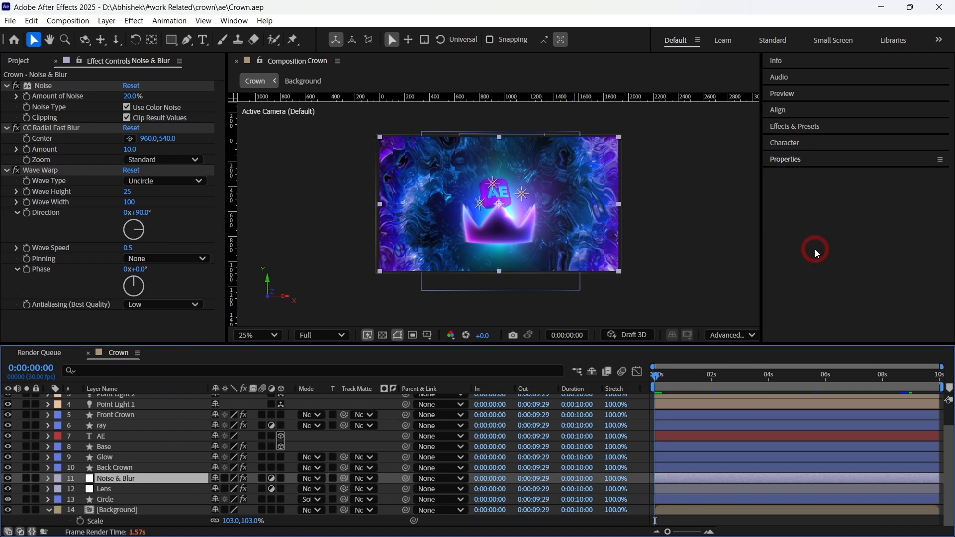
{"action": "left_click", "coordinate": [709, 273]}
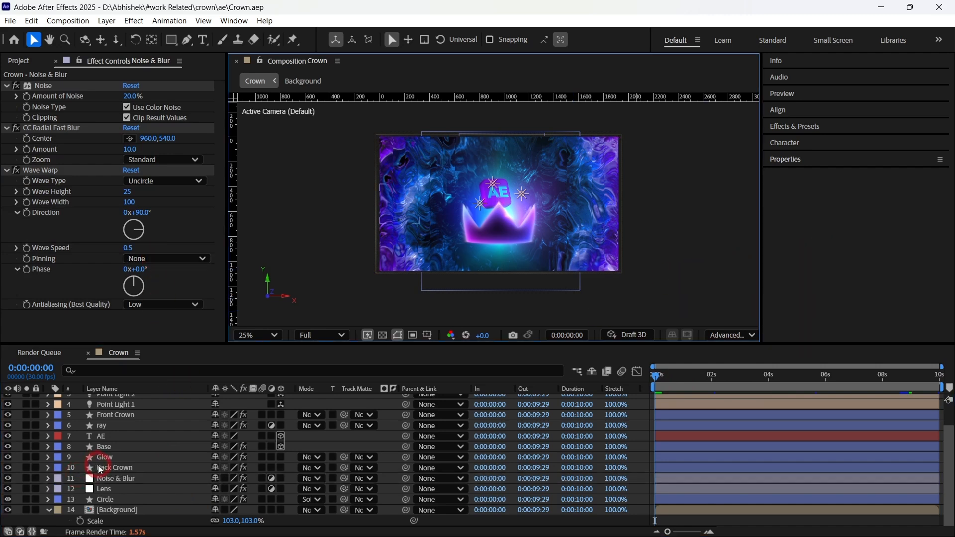
{"action": "left_click", "coordinate": [104, 479]}
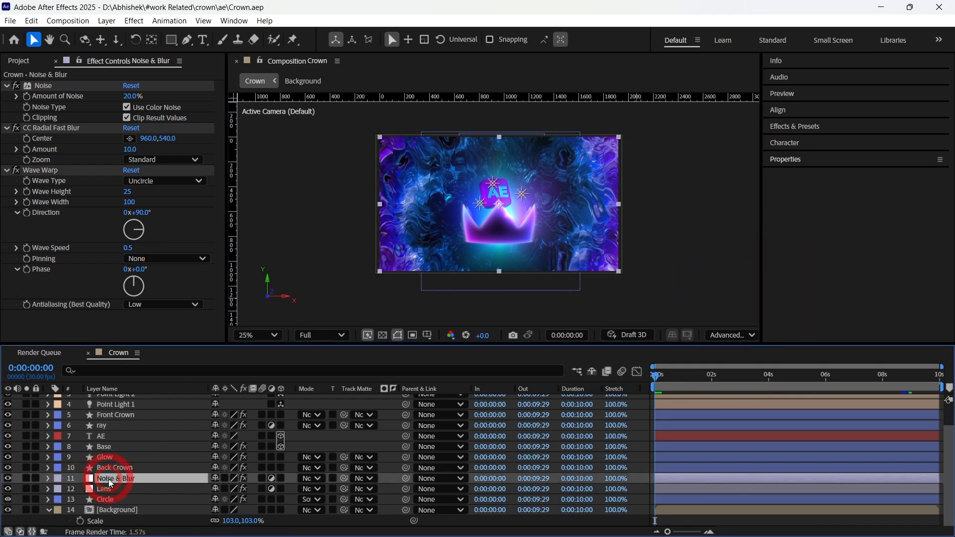
{"action": "left_click", "coordinate": [127, 248]}
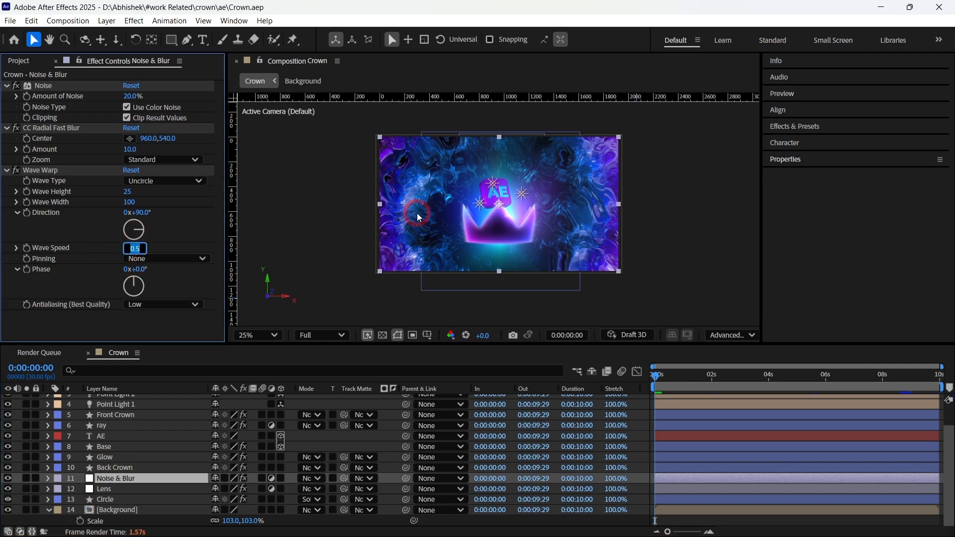
{"action": "type", "text": "0.2"}
{"action": "key", "text": "Return"}
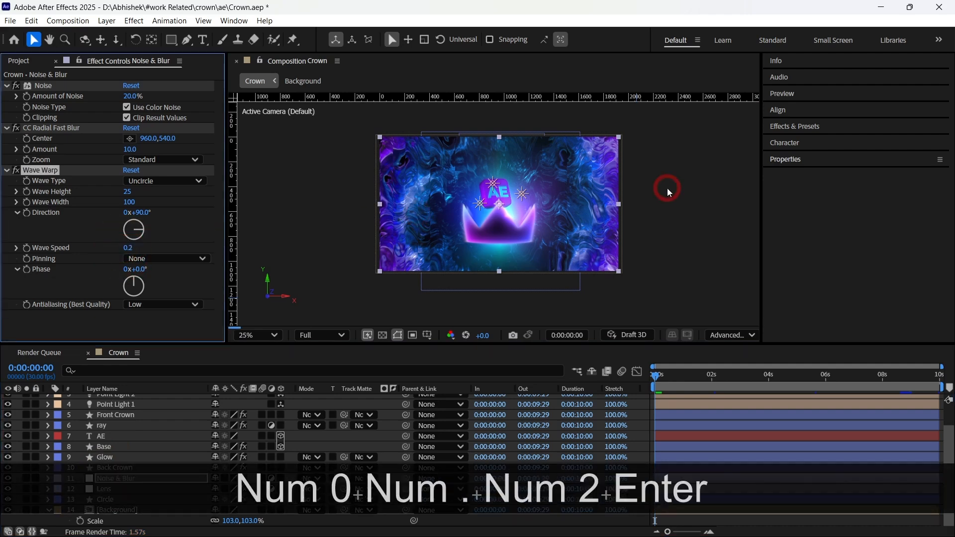
{"action": "mouse_move", "coordinate": [677, 379]}
{"action": "left_mouse_down"}
{"action": "mouse_move", "coordinate": [651, 384]}
{"action": "mouse_move", "coordinate": [671, 381]}
{"action": "left_mouse_up"}
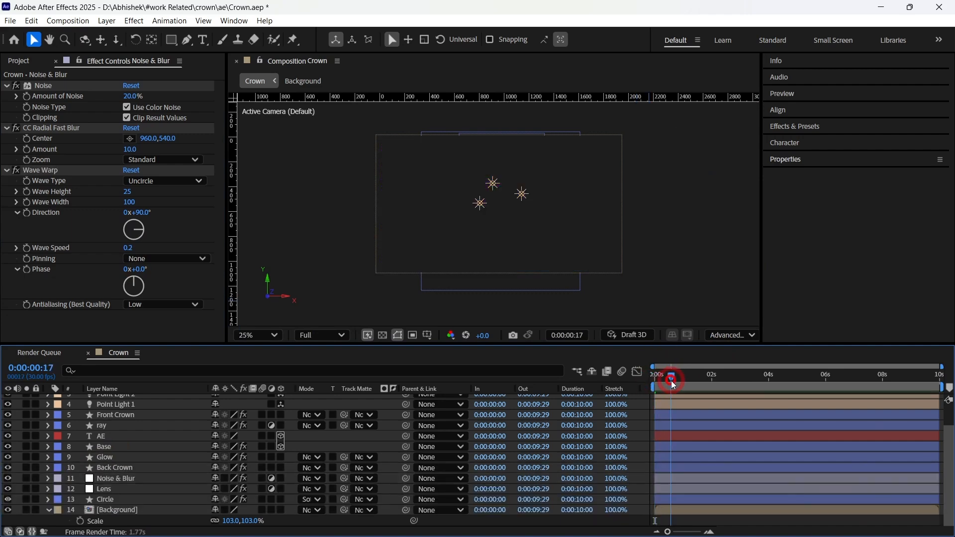
- Open the Background composition and change the Fractal noise layer's Evolution expression to time*10
{"action": "double_click", "coordinate": [117, 511]}
{"action": "left_click", "coordinate": [611, 435]}
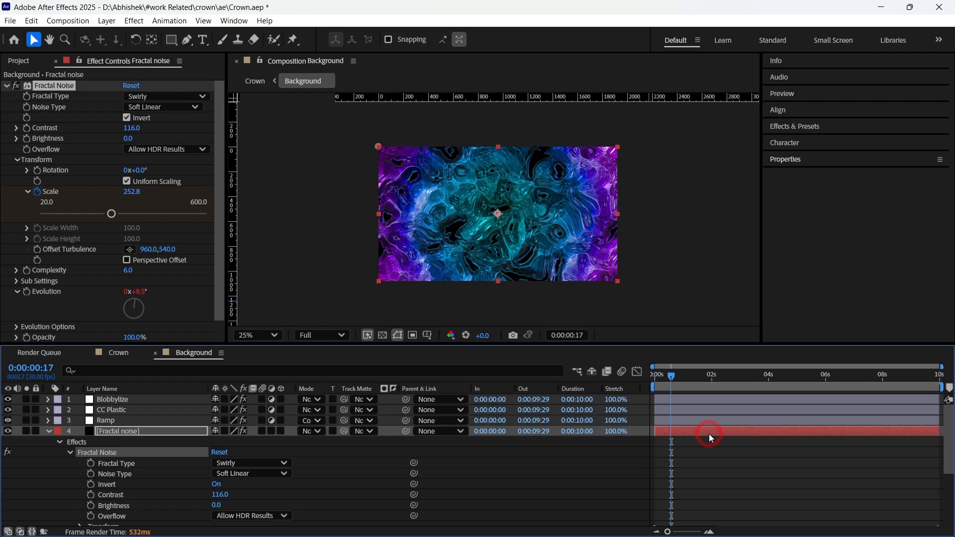
{"action": "scroll", "coordinate": [225, 452], "scroll_direction": "down", "scroll_amount": 3}
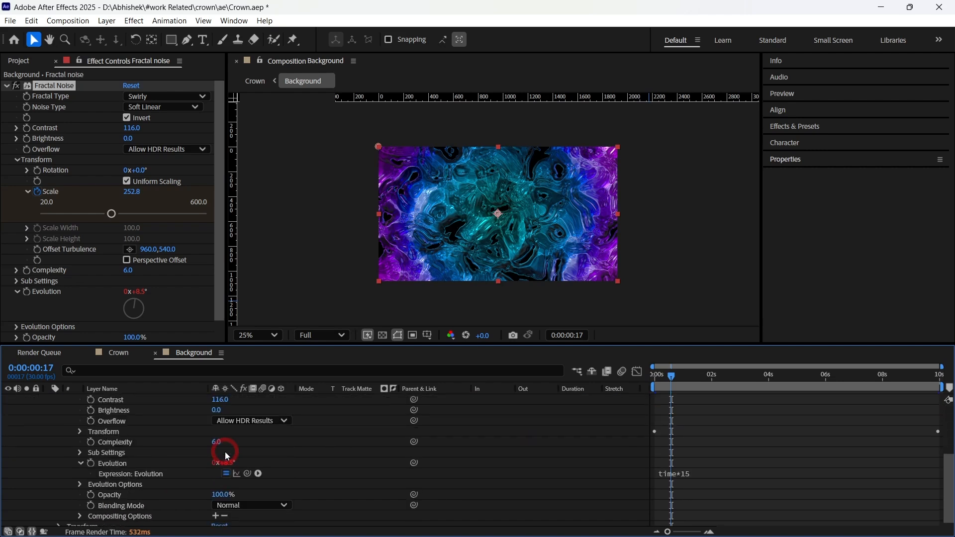
{"action": "left_click", "coordinate": [700, 478]}
{"action": "left_click", "coordinate": [718, 475]}
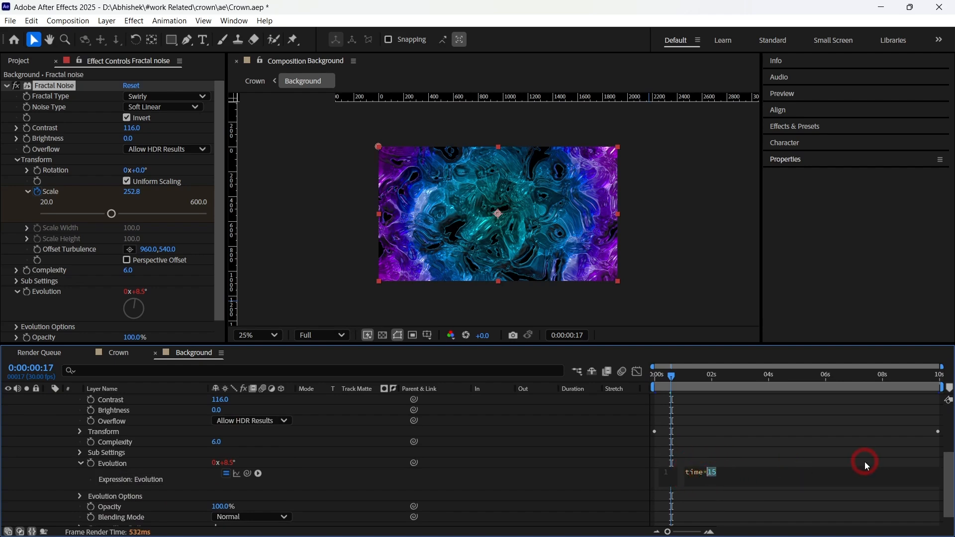
{"action": "type", "text": "10"}
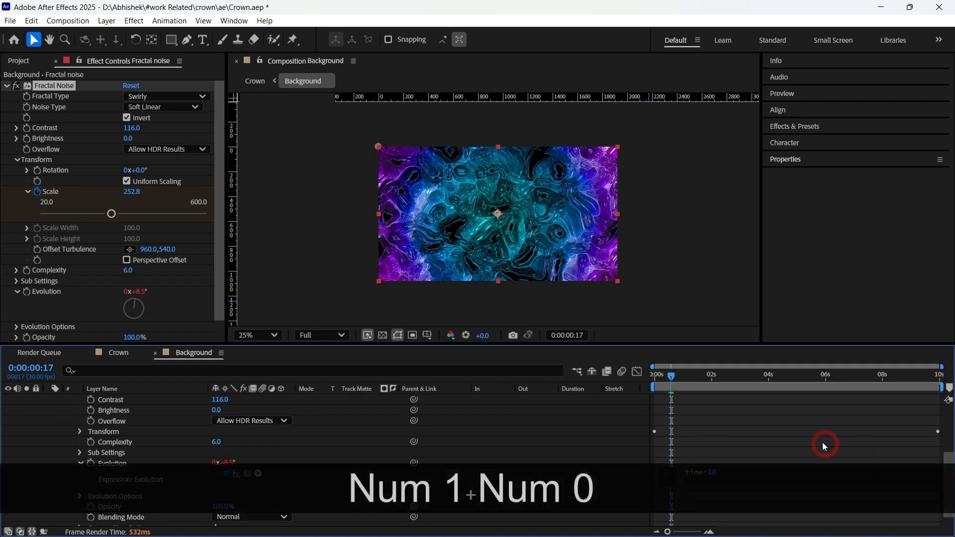
{"action": "left_click", "coordinate": [637, 442]}
- Preview the Background composition's fractal noise motion, then stop playback
{"action": "key", "text": "space"}
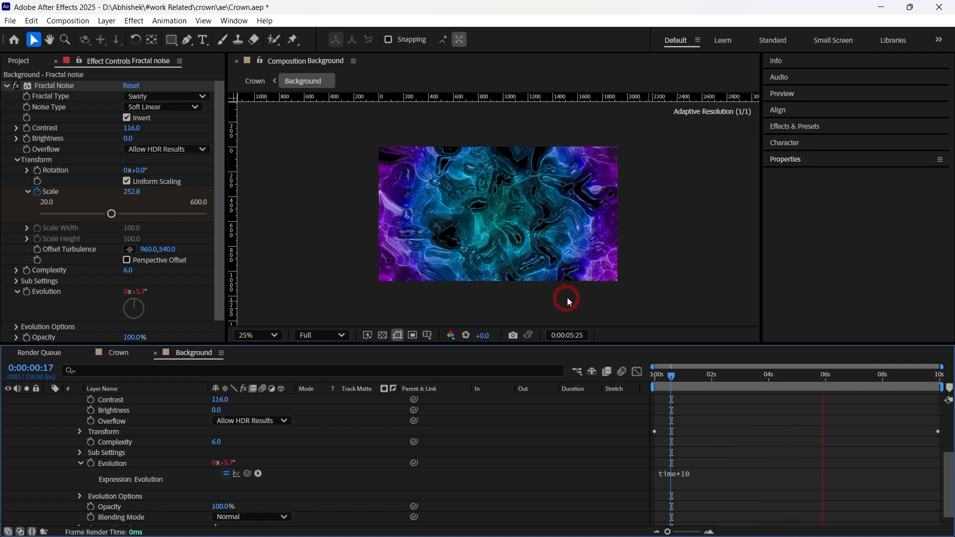
{"action": "left_click", "coordinate": [398, 332]}
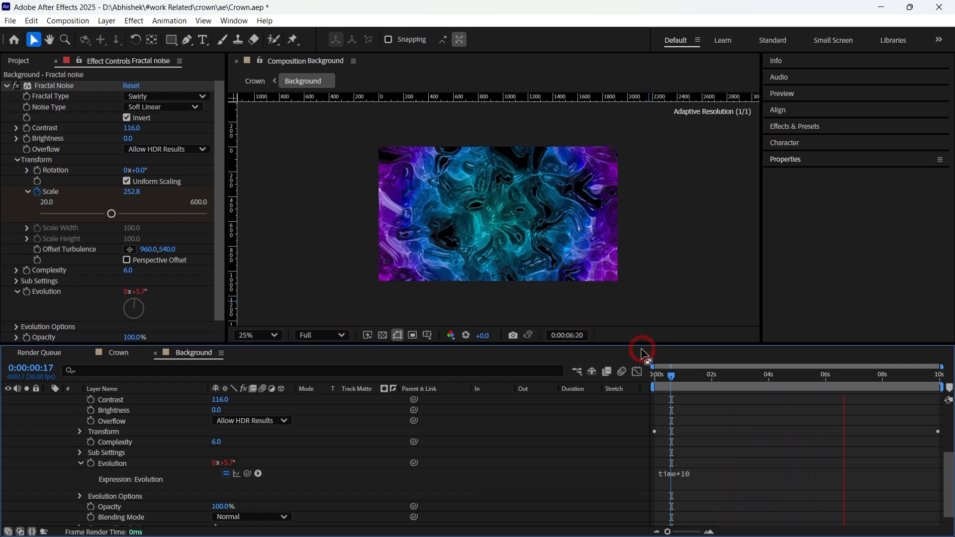
{"action": "left_click", "coordinate": [675, 378]}
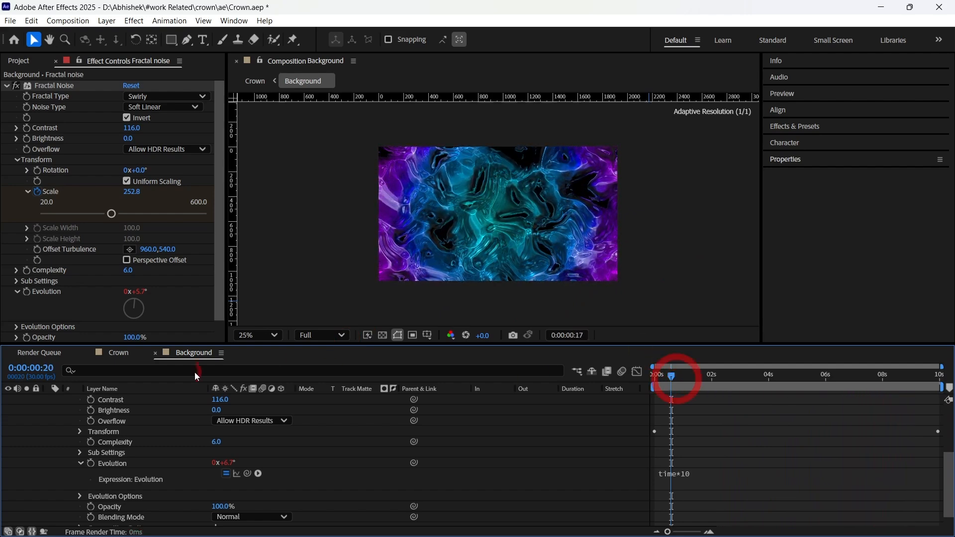
- Close the Background composition and preview the full Crown scene from the start
{"action": "left_click", "coordinate": [156, 354]}
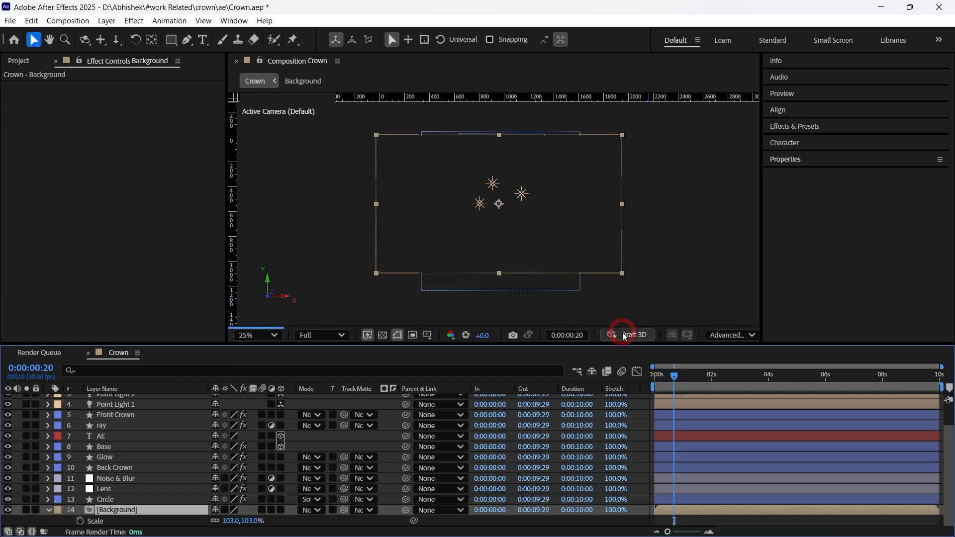
{"action": "left_click_drag", "start_coordinate": [667, 377], "coordinate": [645, 383]}
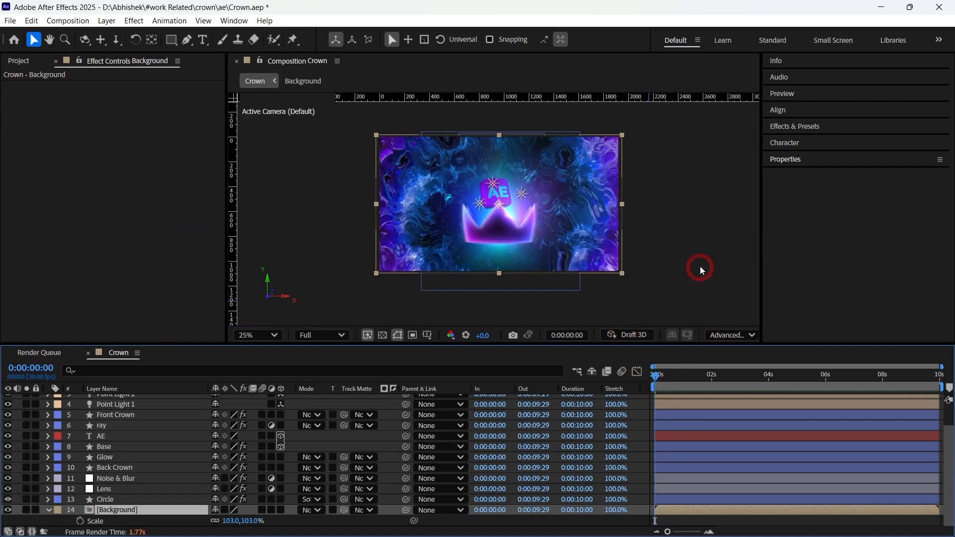
{"action": "key", "text": "space"}
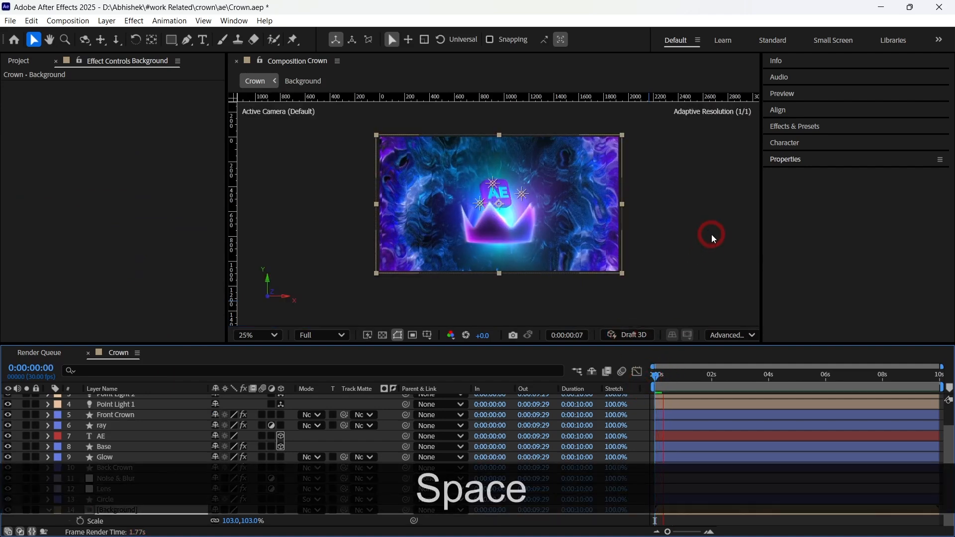